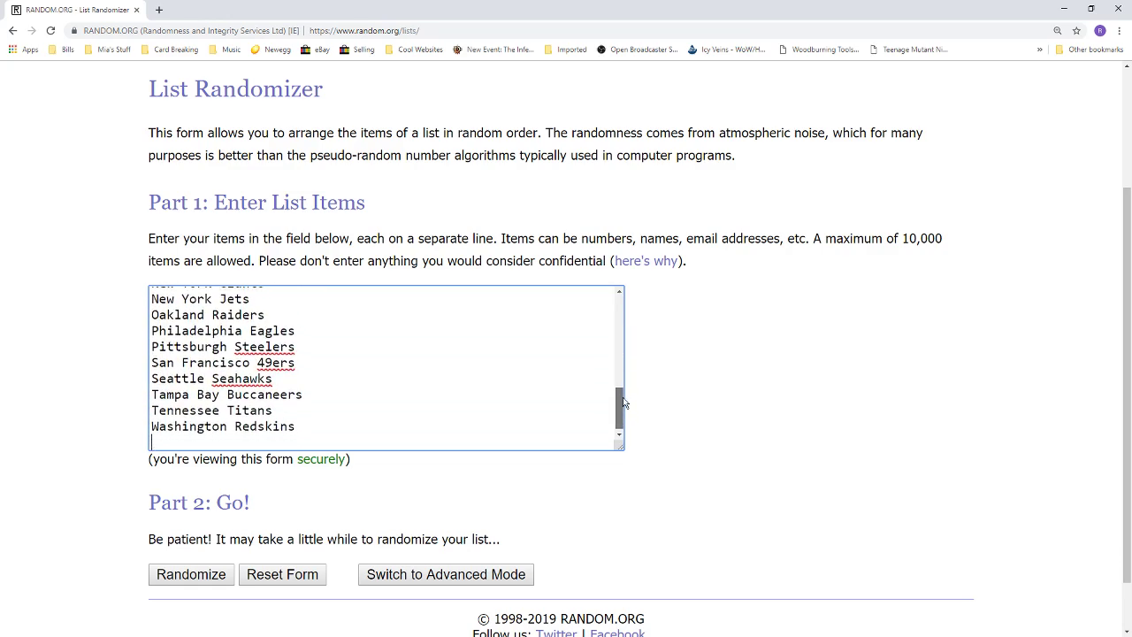
Step: Delete the trailing blank line after Washington Redskins in the team list
{"action": "key", "text": "BackSpace"}
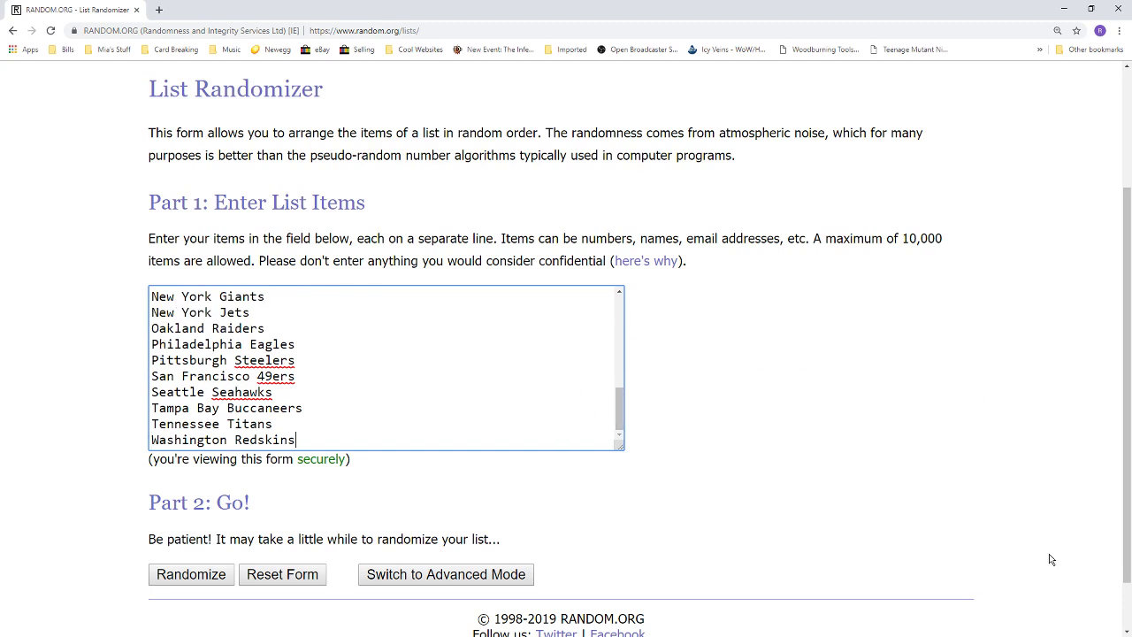
{"action": "key", "text": "alt+Tab"}
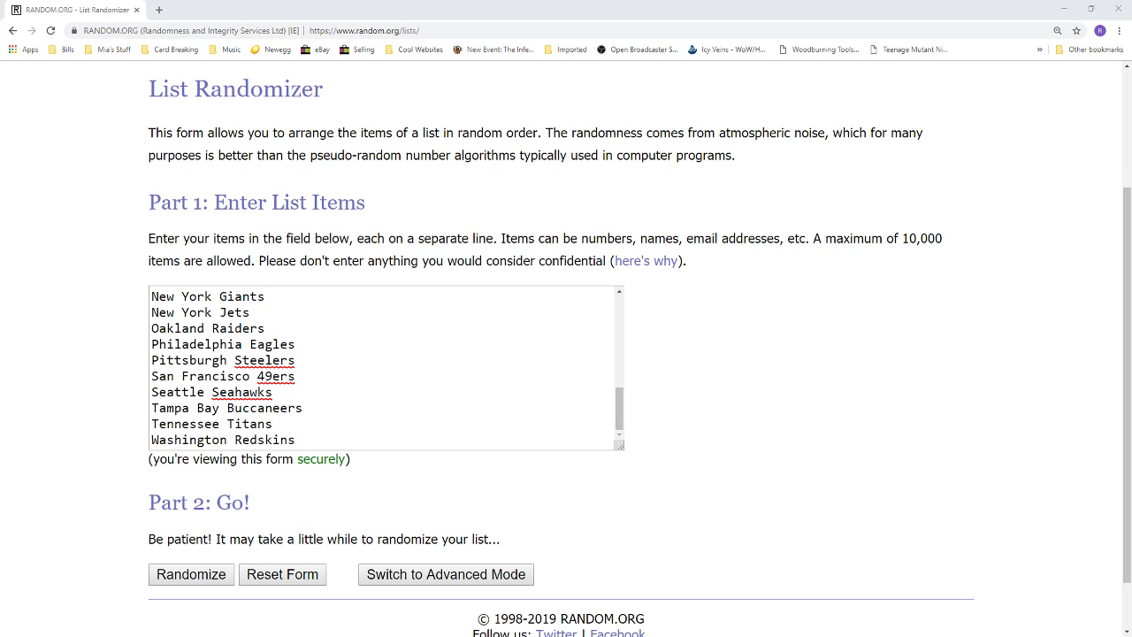
Step: Randomize the 32-team list five times and highlight the five-shuffles confirmation text
{"action": "left_click", "coordinate": [191, 574]}
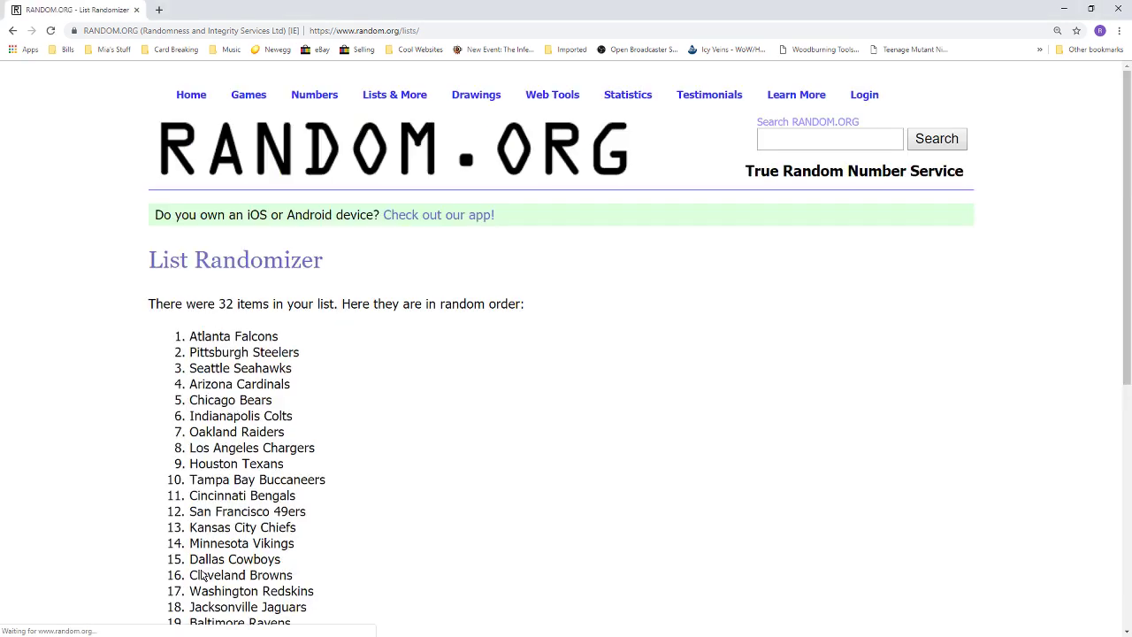
{"action": "scroll", "coordinate": [203, 576], "scroll_direction": "down", "scroll_amount": 5}
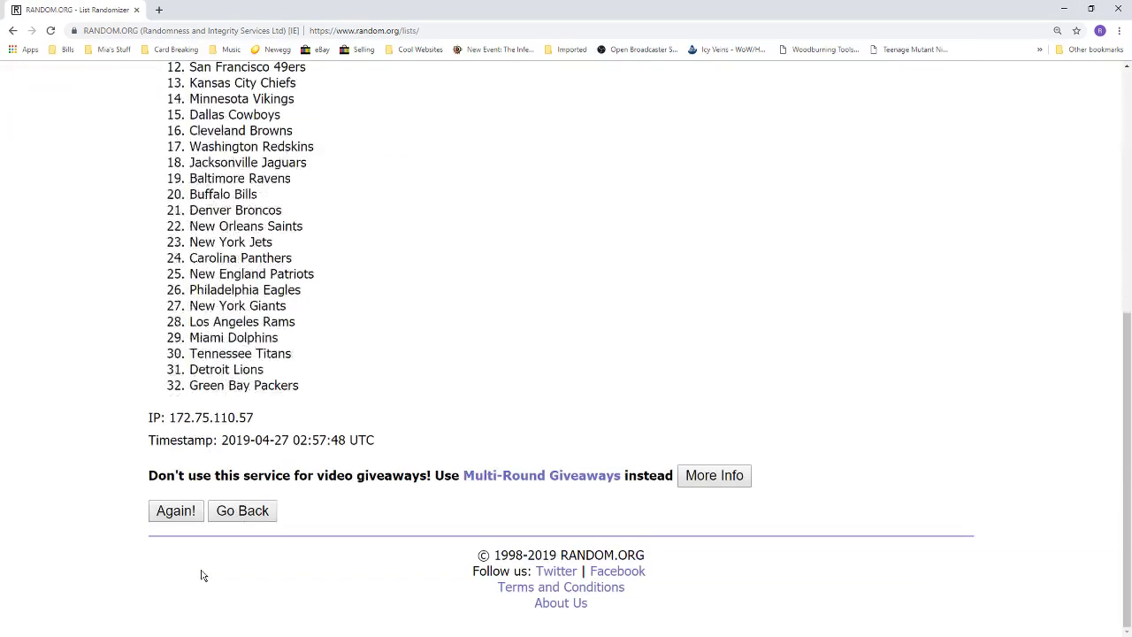
{"action": "left_click", "coordinate": [175, 510]}
{"action": "scroll", "coordinate": [188, 514], "scroll_direction": "down", "scroll_amount": 5}
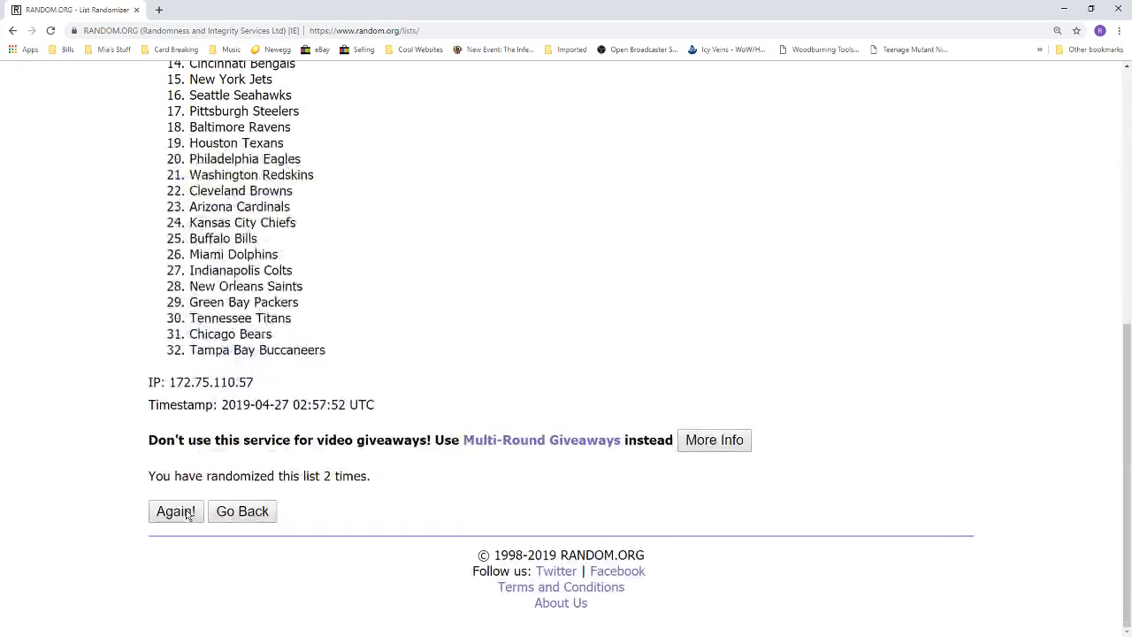
{"action": "left_click", "coordinate": [187, 515]}
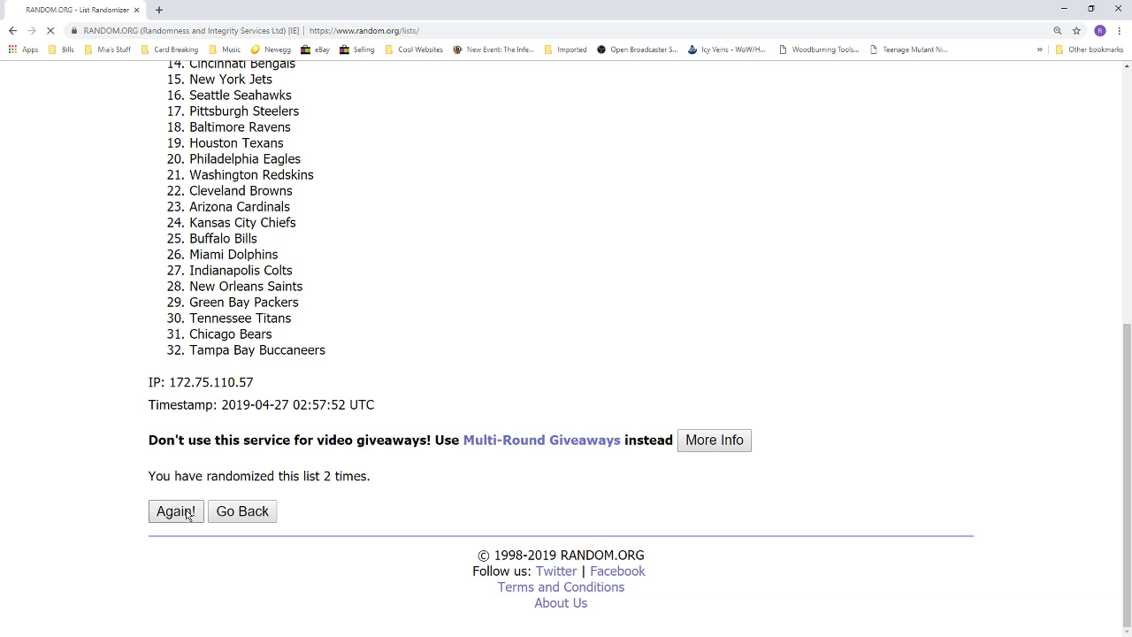
{"action": "left_click", "coordinate": [187, 514]}
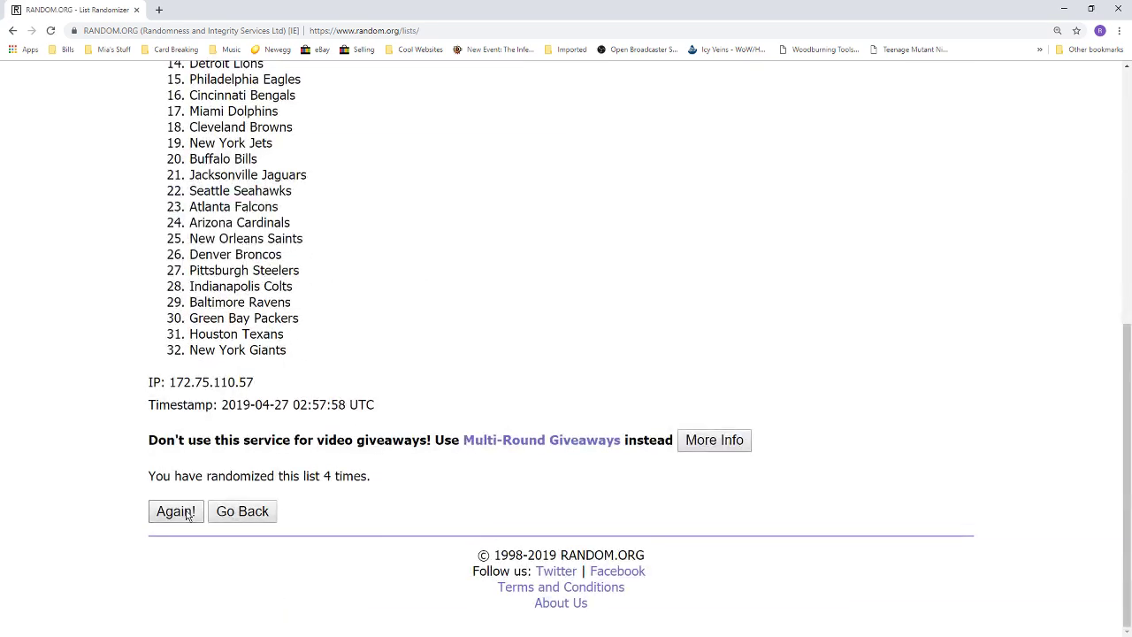
{"action": "left_click", "coordinate": [187, 514]}
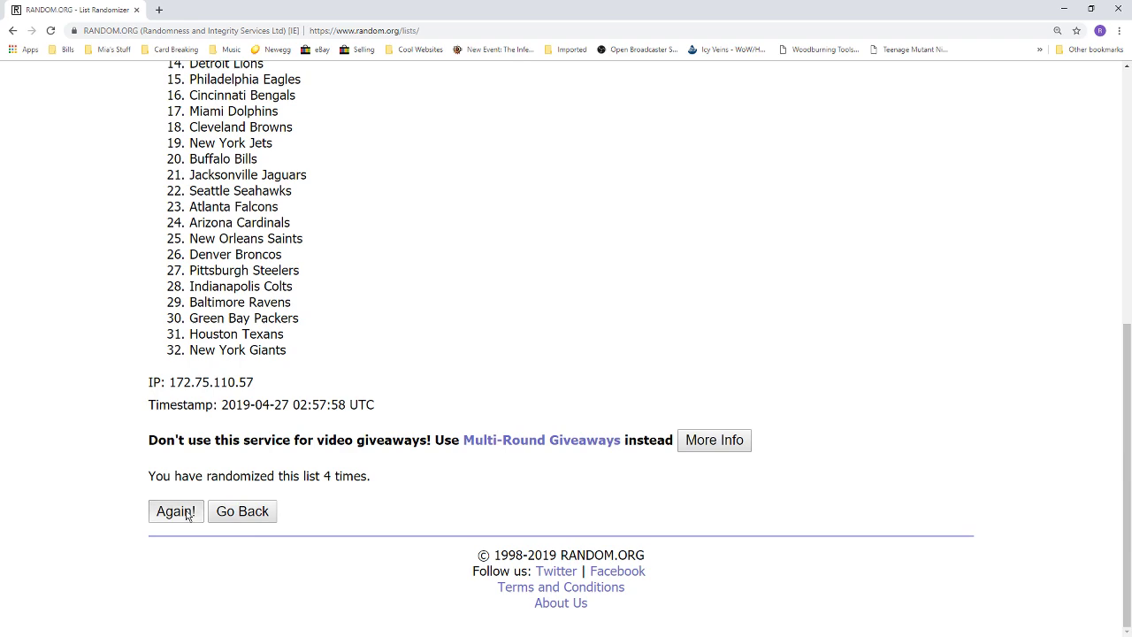
{"action": "left_click_drag", "start_coordinate": [278, 474], "coordinate": [423, 485]}
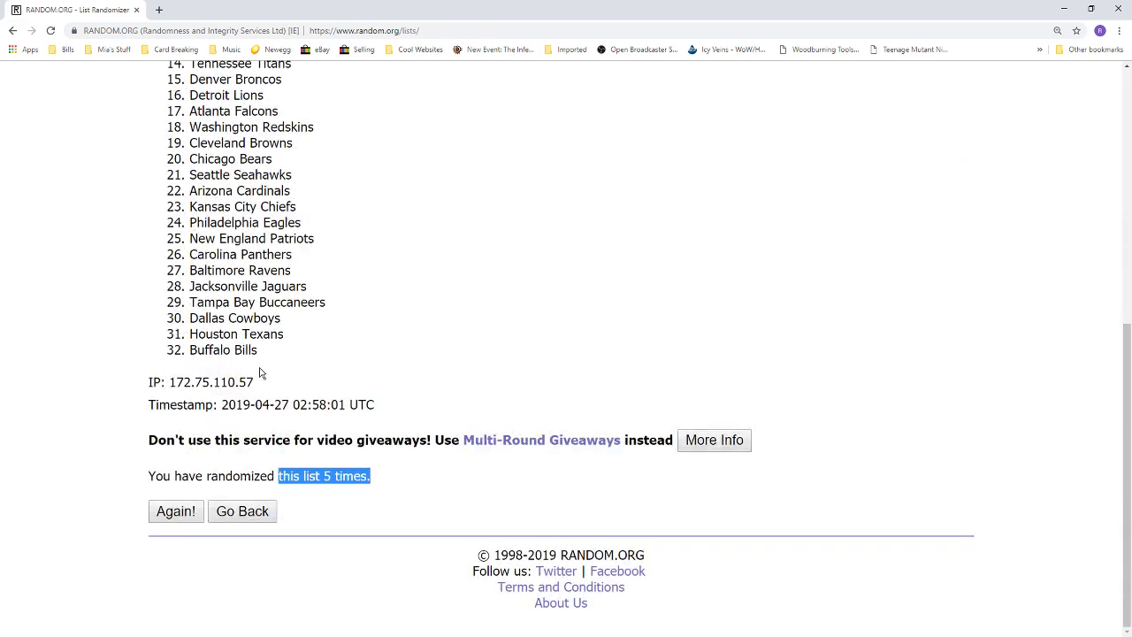
Step: Select Green Bay Packers at the top of the randomized list
{"action": "scroll", "coordinate": [267, 355], "scroll_direction": "up", "scroll_amount": 1}
{"action": "scroll", "coordinate": [267, 355], "scroll_direction": "up", "scroll_amount": 3}
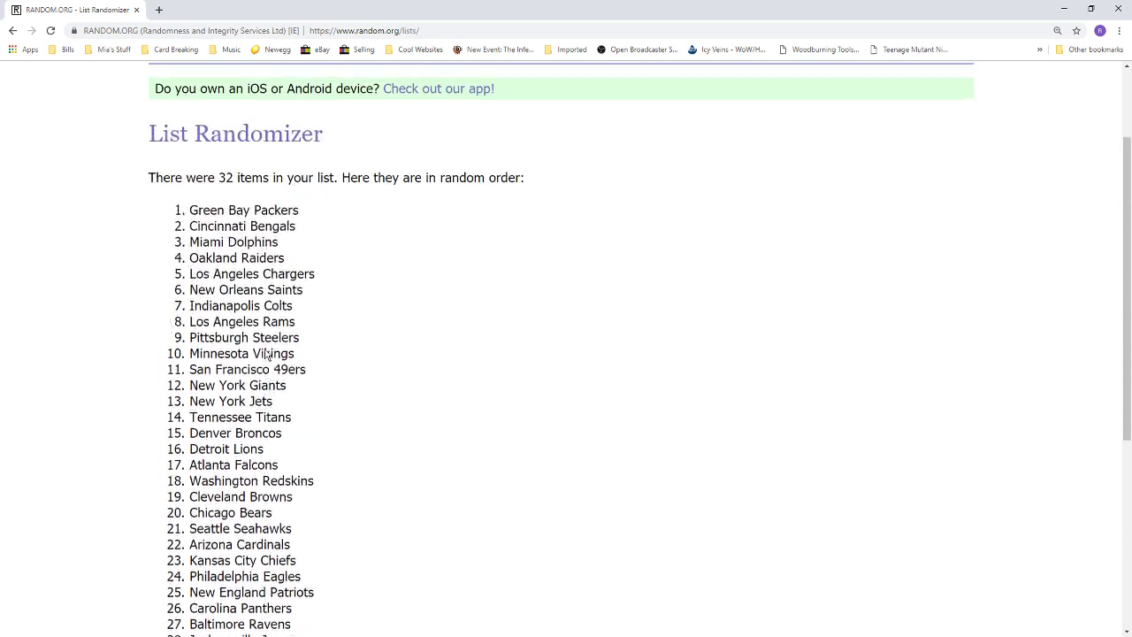
{"action": "scroll", "coordinate": [379, 306], "scroll_direction": "up", "scroll_amount": 2}
{"action": "scroll", "coordinate": [199, 326], "scroll_direction": "up", "scroll_amount": 1}
{"action": "left_click_drag", "start_coordinate": [189, 337], "coordinate": [316, 346]}
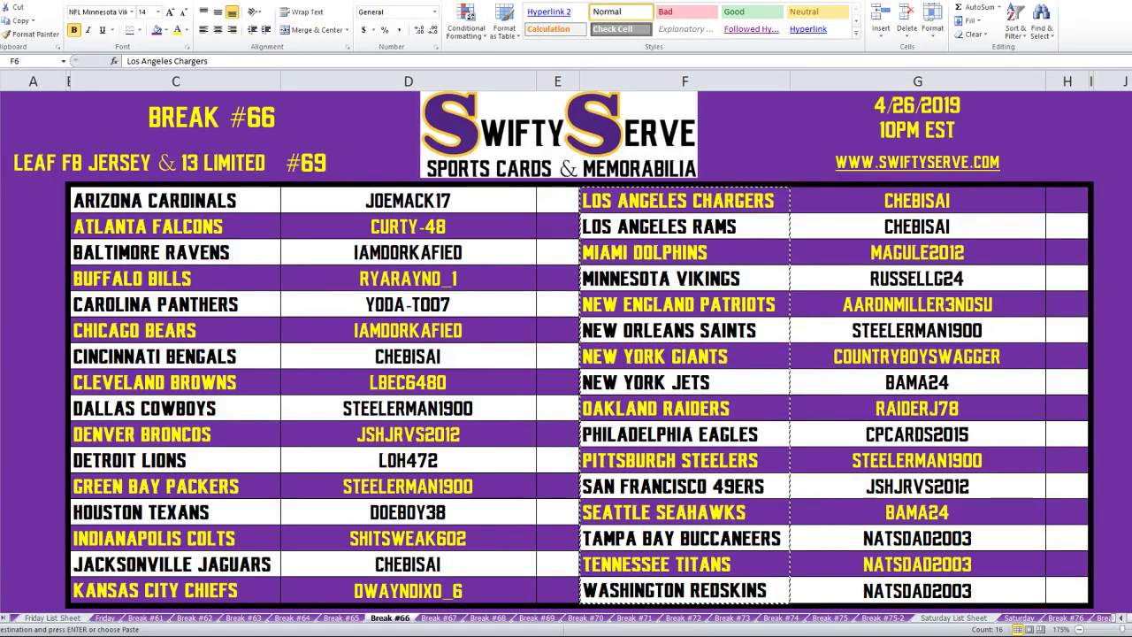
Step: Select C17:D17, the Green Bay Packers row, in the Break #66 sheet
{"action": "left_click_drag", "start_coordinate": [247, 486], "coordinate": [407, 485]}
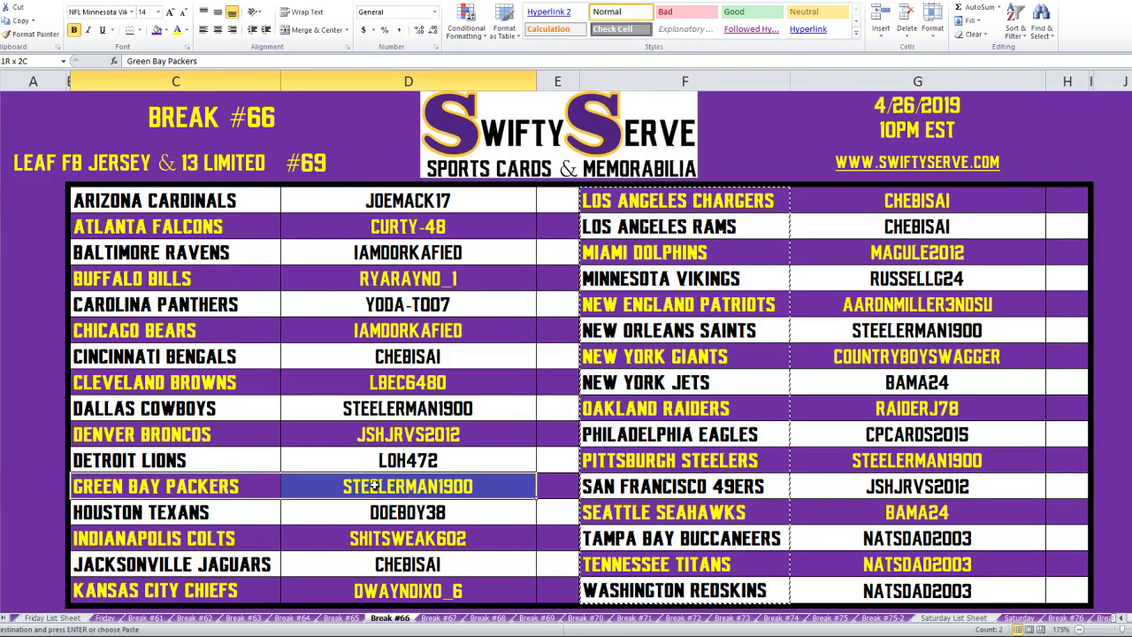
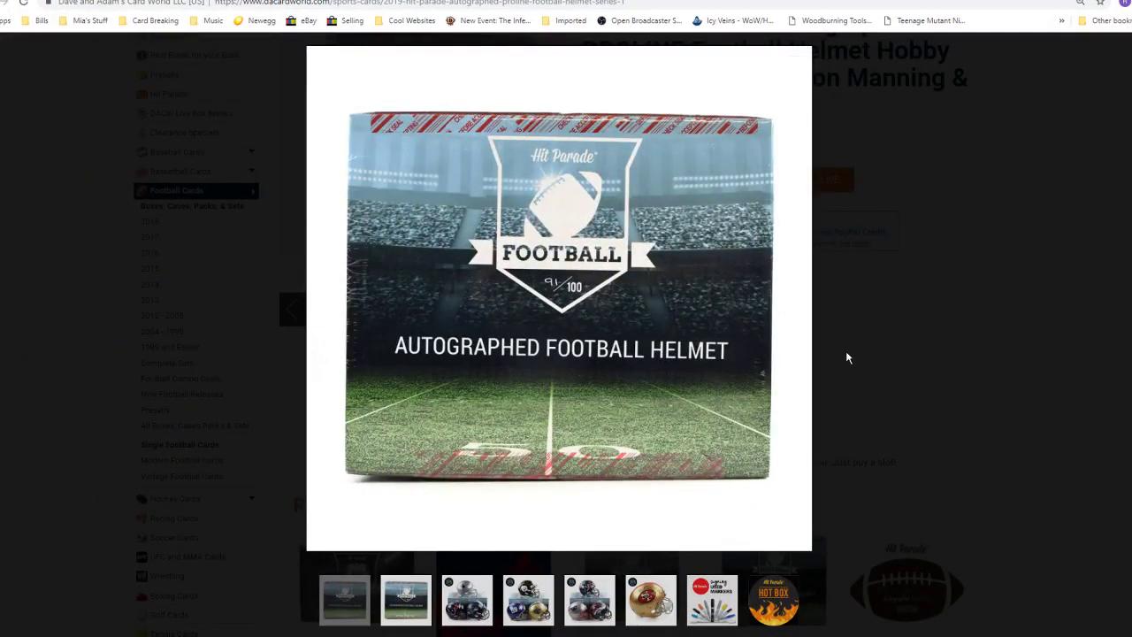
Step: Page through the helmet box product images to the signed 49ers helmet, then close the gallery
{"action": "left_click", "coordinate": [788, 301]}
{"action": "left_click", "coordinate": [787, 301]}
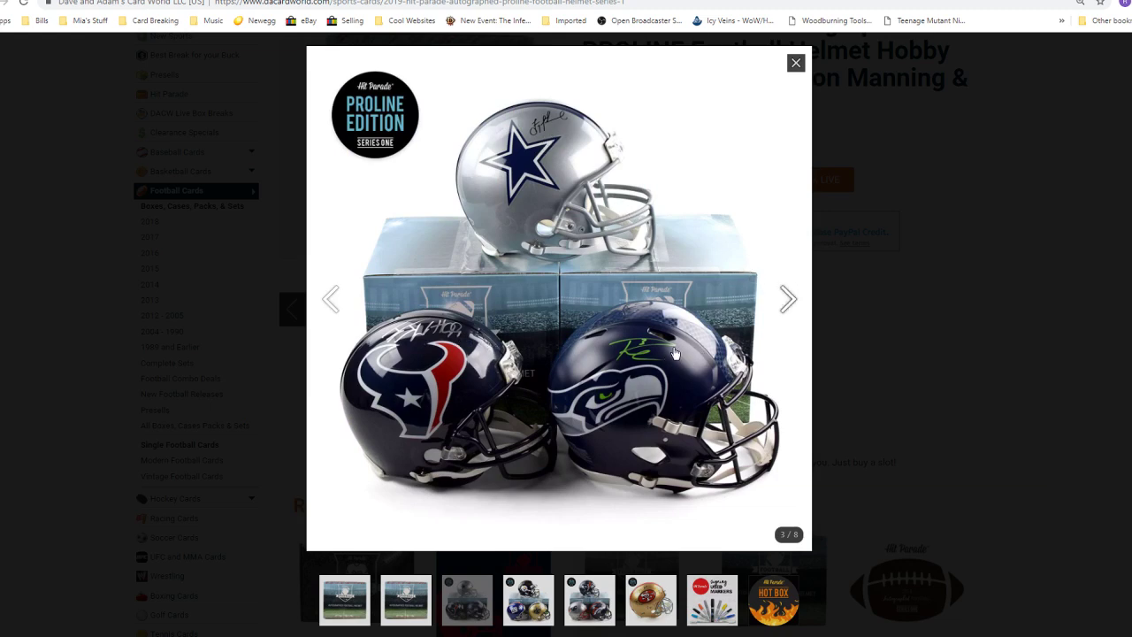
{"action": "left_click", "coordinate": [789, 301]}
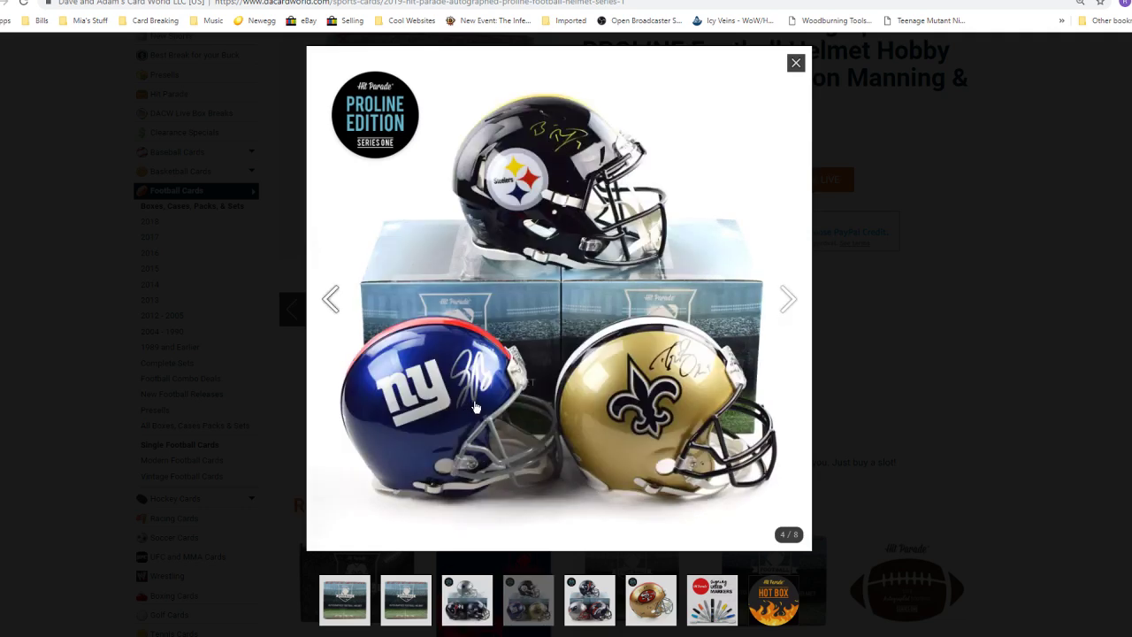
{"action": "left_click", "coordinate": [790, 301]}
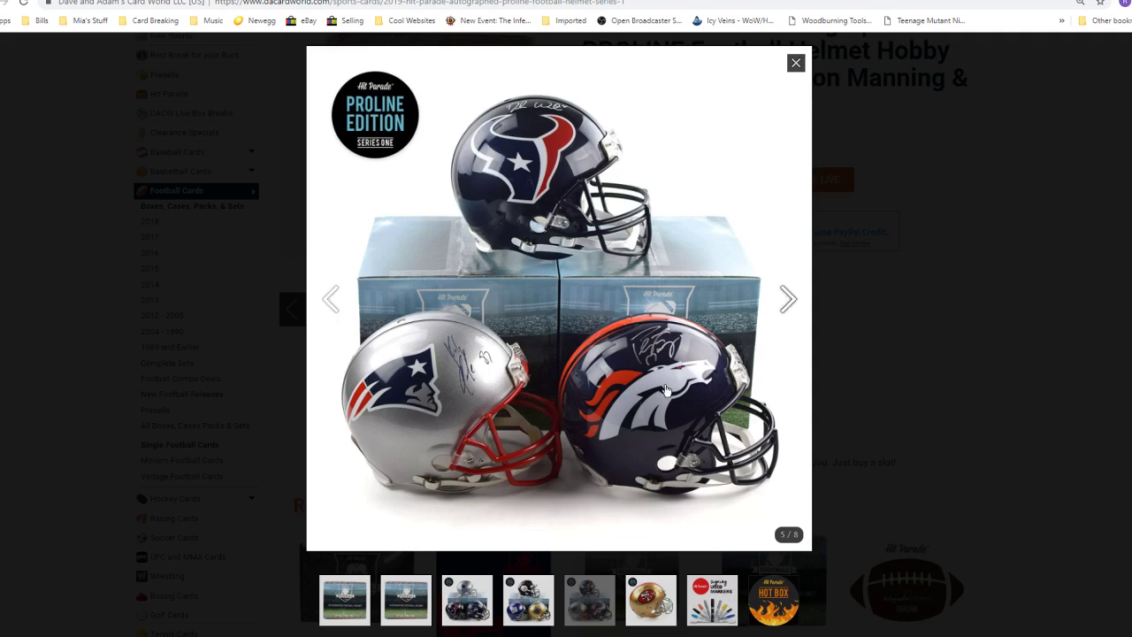
{"action": "left_click", "coordinate": [788, 299]}
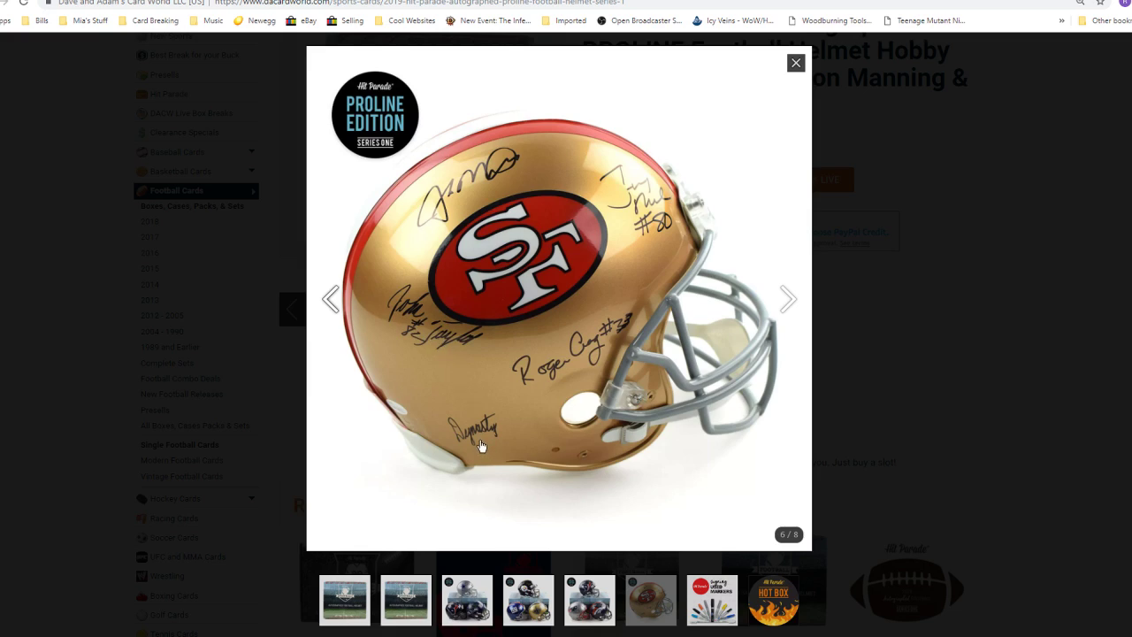
{"action": "left_click", "coordinate": [1029, 334]}
Step: Scroll down the listing to the player list and return to the Excel break sheet
{"action": "scroll", "coordinate": [1028, 335], "scroll_direction": "down", "scroll_amount": 5}
{"action": "scroll", "coordinate": [1028, 336], "scroll_direction": "down", "scroll_amount": 10}
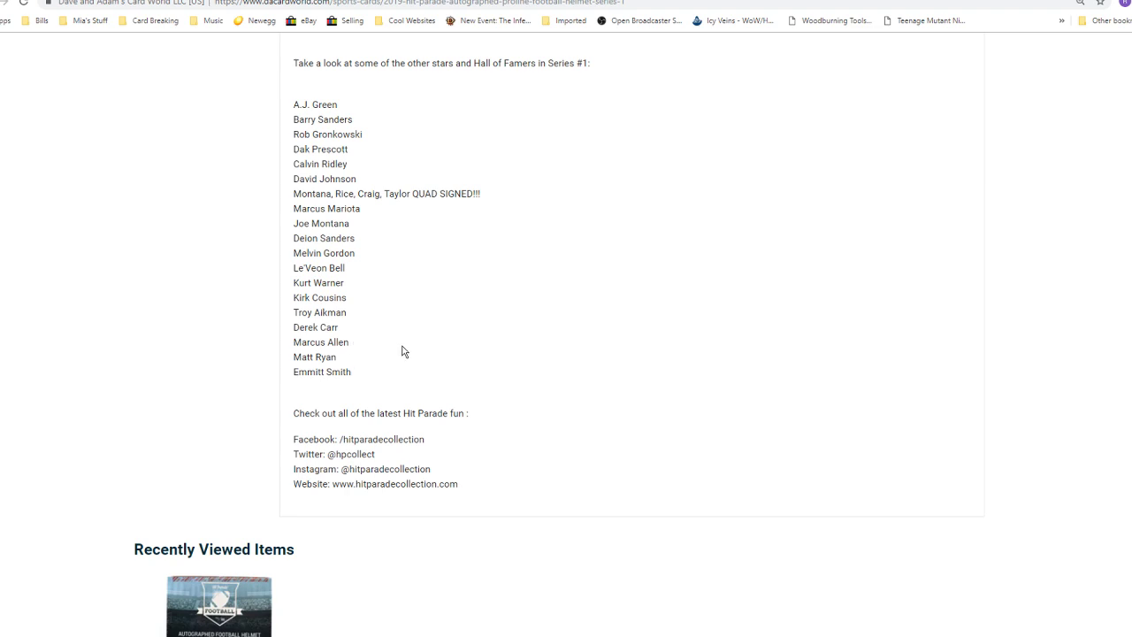
{"action": "left_click", "coordinate": [1096, 1]}
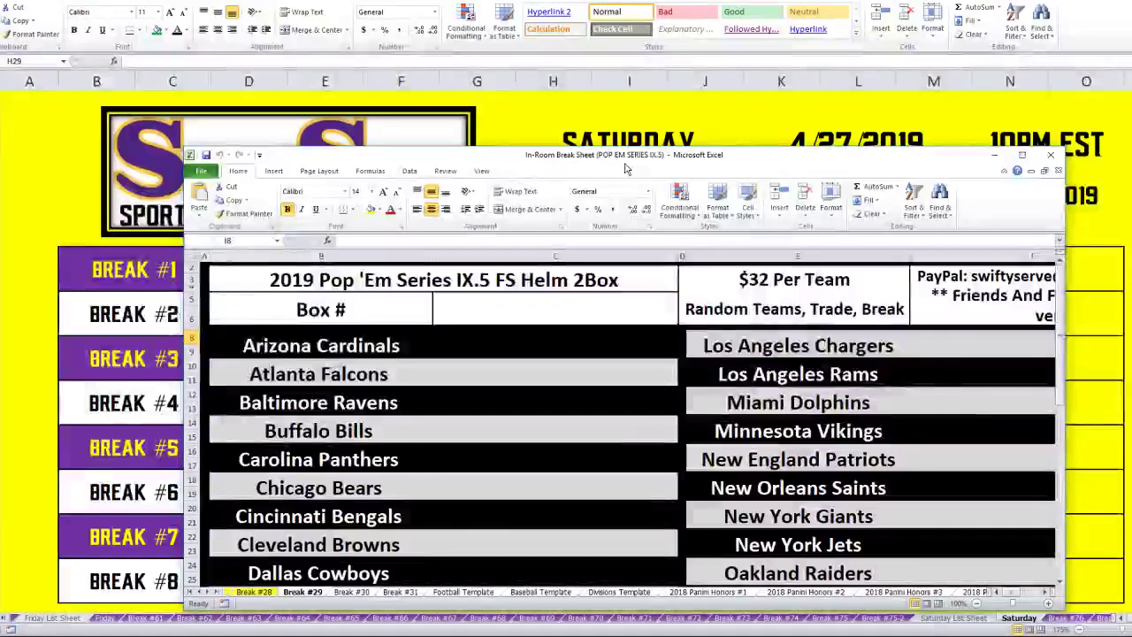
Step: Retitle the box in B2 as '2019 HP1 PROLINE HELMET 1BOX'
{"action": "type", "text": "2019 HP!"}
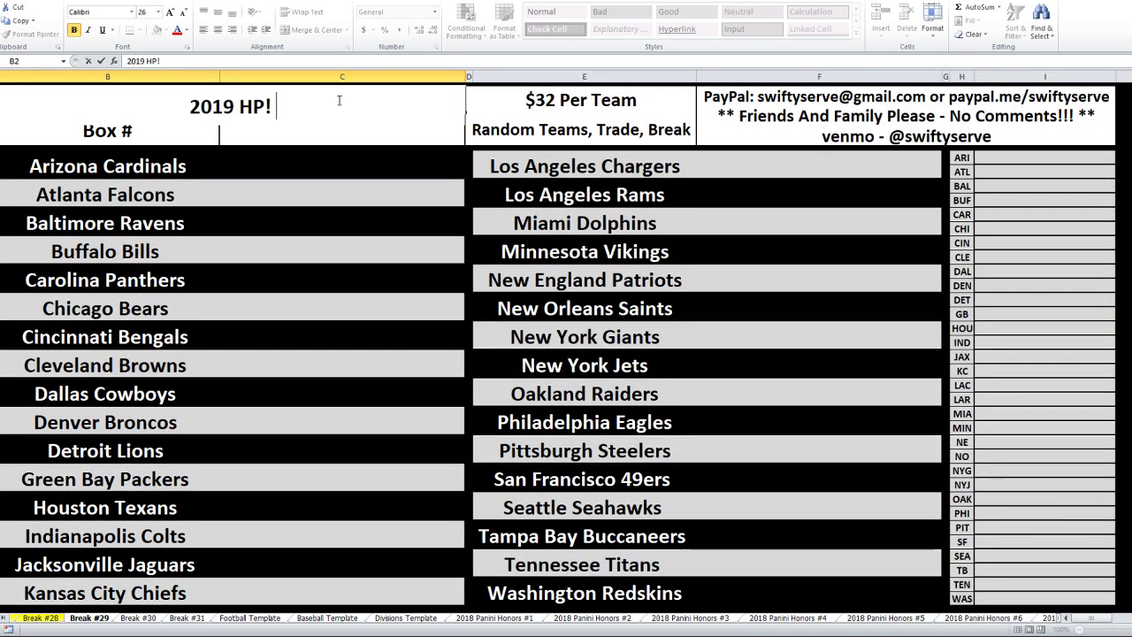
{"action": "key", "text": "BackSpace"}
{"action": "type", "text": "1"}
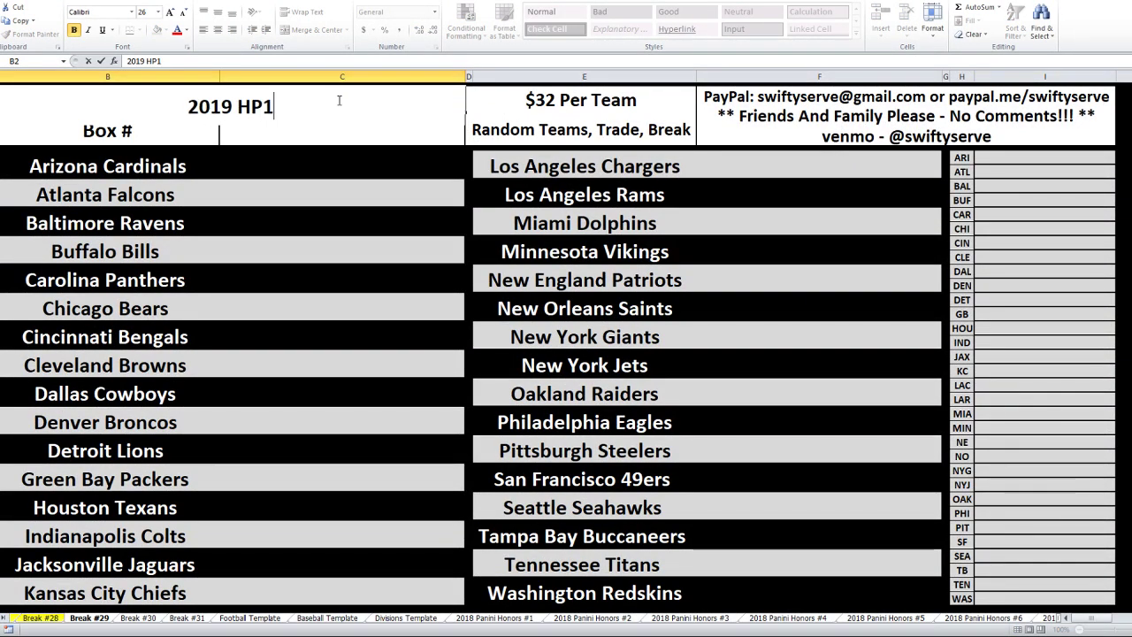
{"action": "type", "text": " PROLINE HEL"}
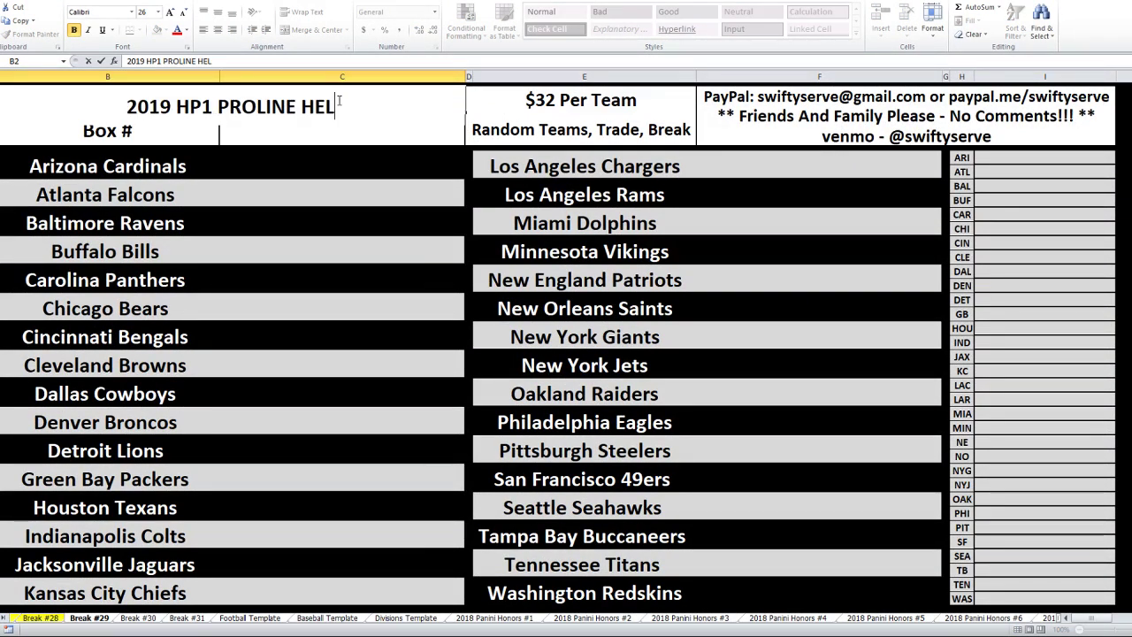
{"action": "type", "text": "MET 1BOX"}
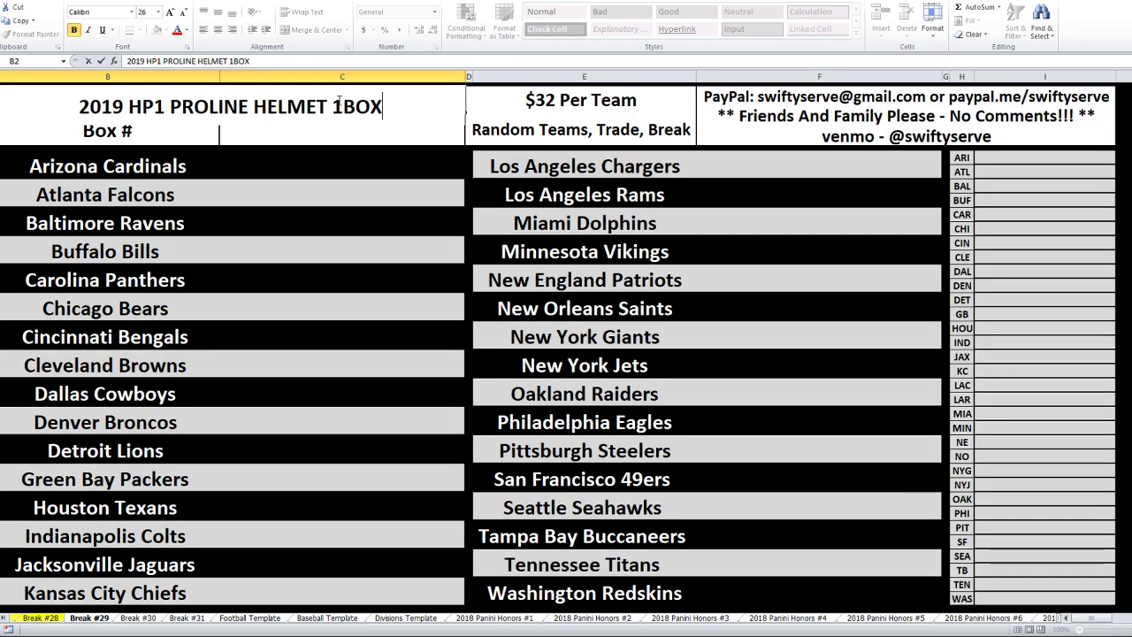
{"action": "key", "text": "Tab"}
Step: Set the price to '$30 Per Team Pair' and add the line 'Pick 1 Team, Get 1 Team'
{"action": "type", "text": "$15 Per Team"}
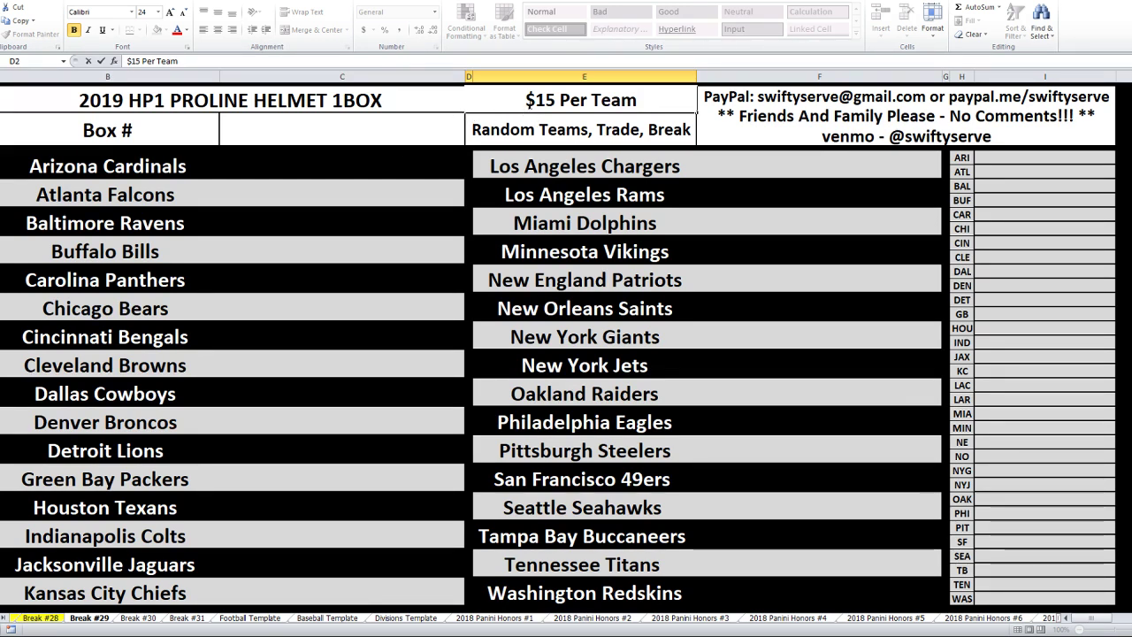
{"action": "left_click_drag", "start_coordinate": [533, 100], "coordinate": [556, 100]}
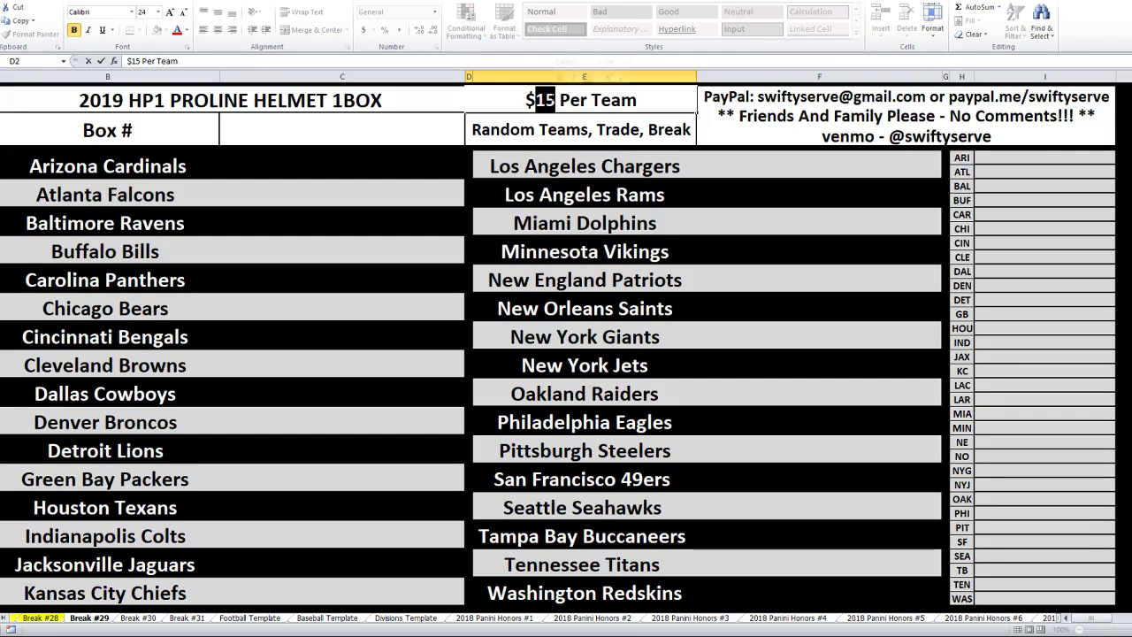
{"action": "type", "text": "30"}
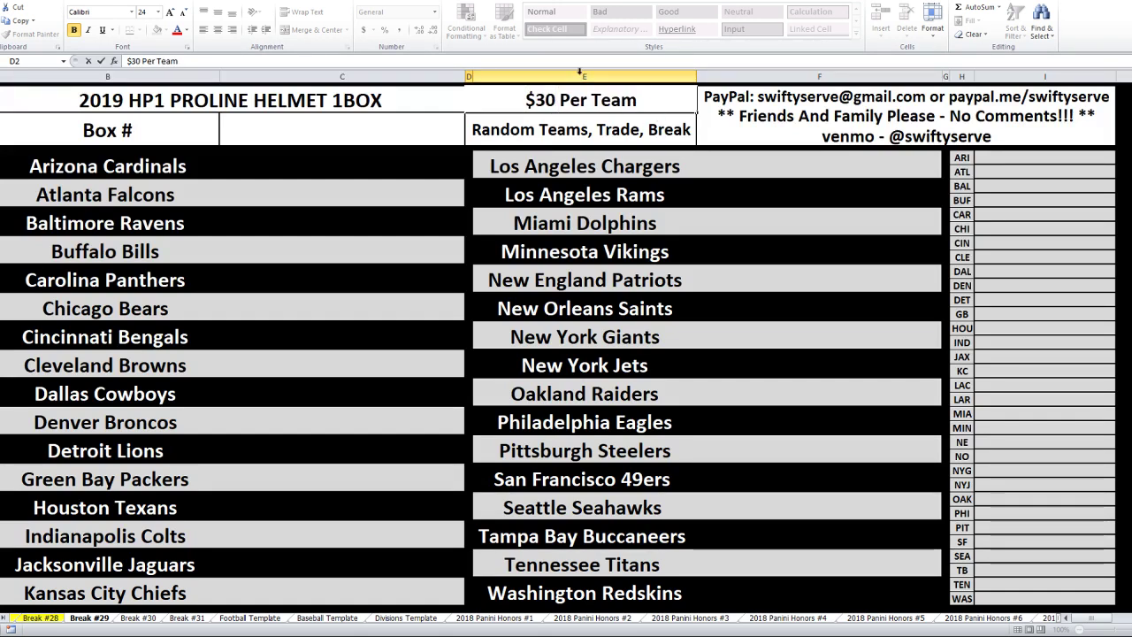
{"action": "type", "text": " Pair"}
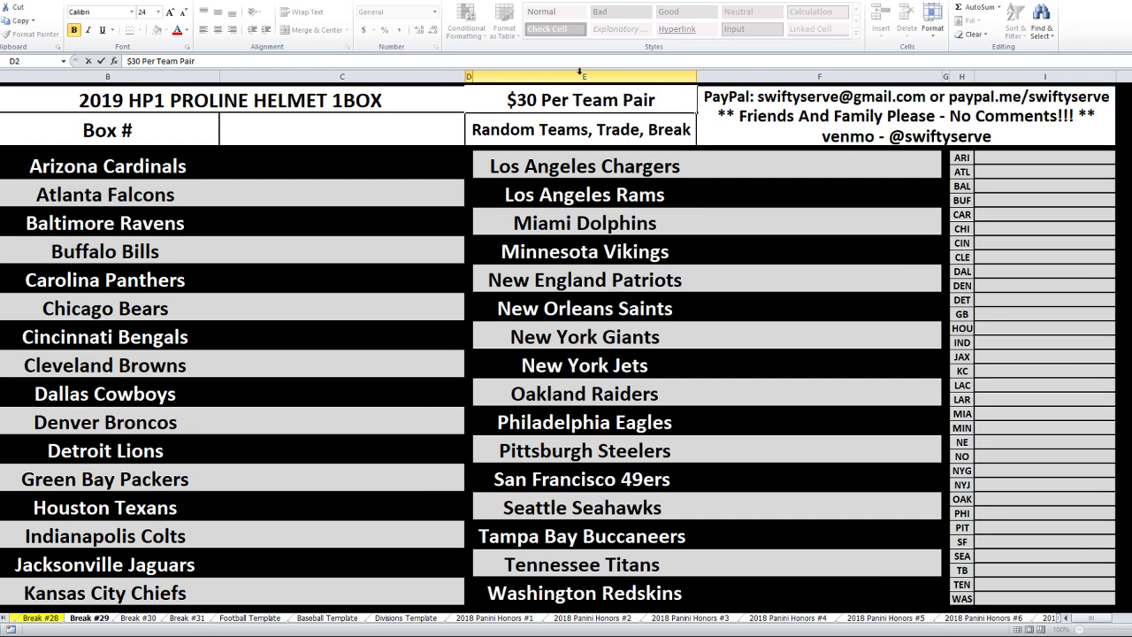
{"action": "key", "text": "Return"}
{"action": "type", "text": "Pick 1 "}
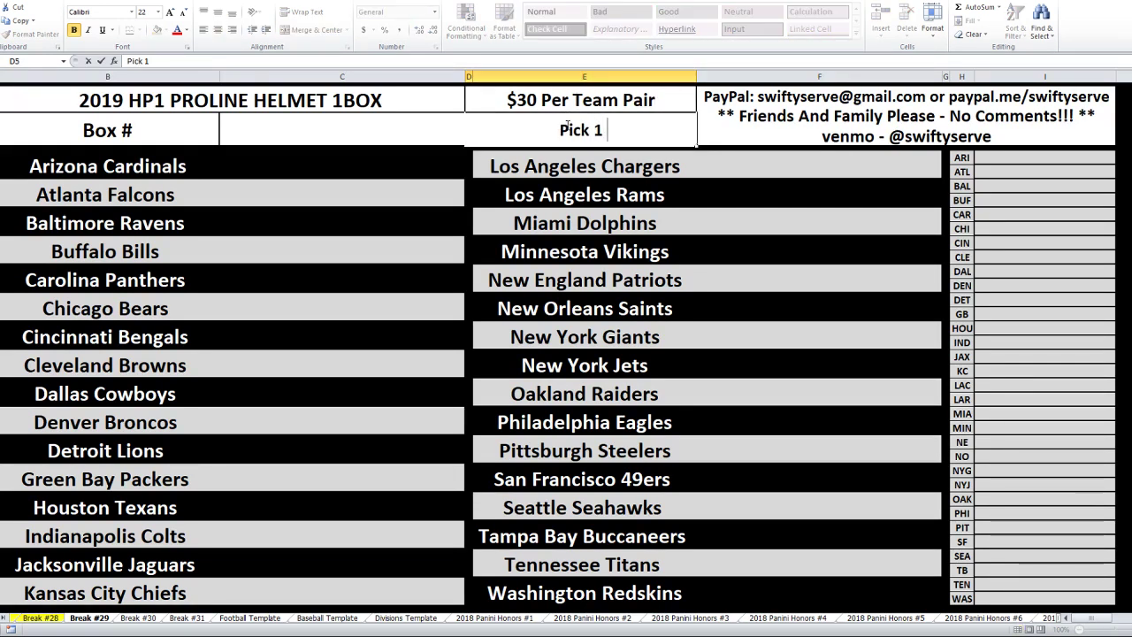
{"action": "type", "text": "Team, Get 1 Team"}
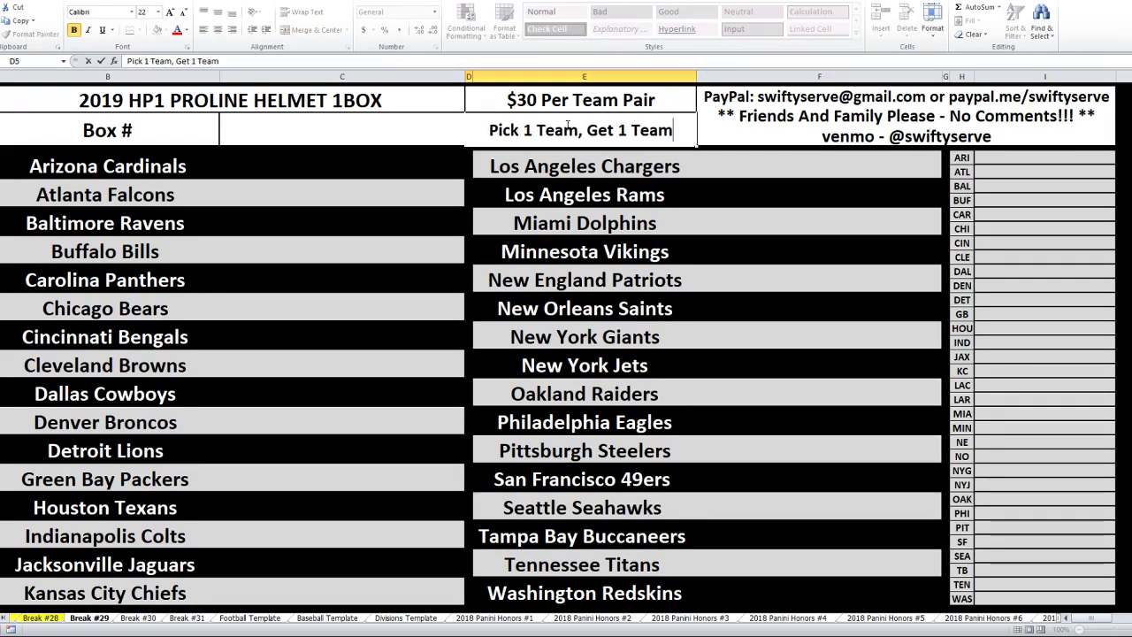
{"action": "key", "text": "Return"}
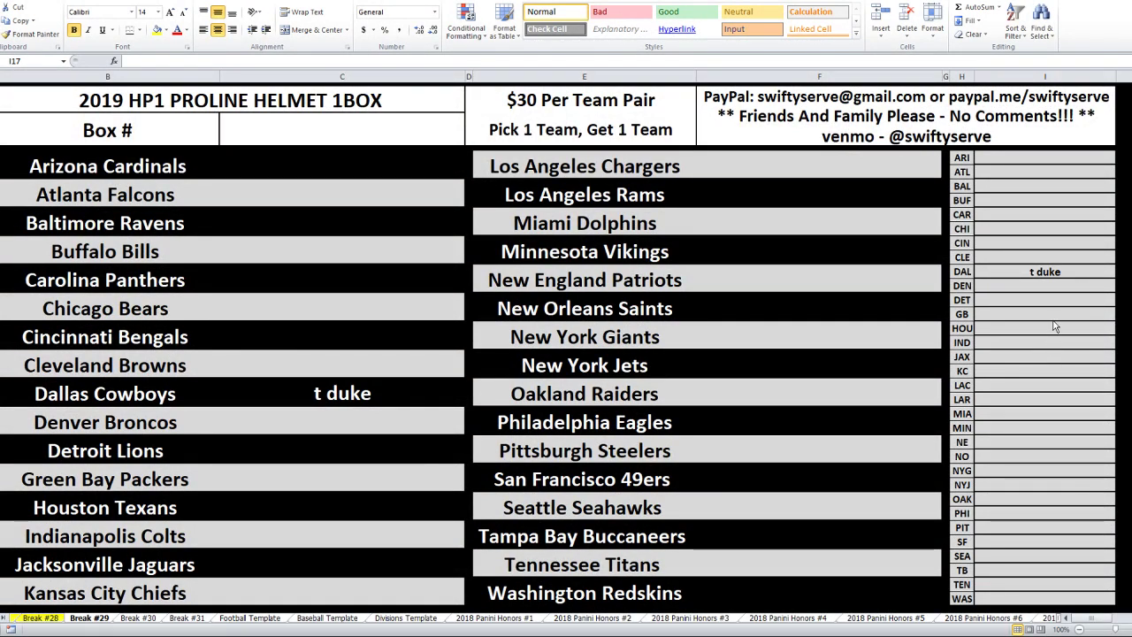
Step: Enter buyer names beside SF, NE, CLE and BAL in the abbreviation list
{"action": "left_click", "coordinate": [1036, 539]}
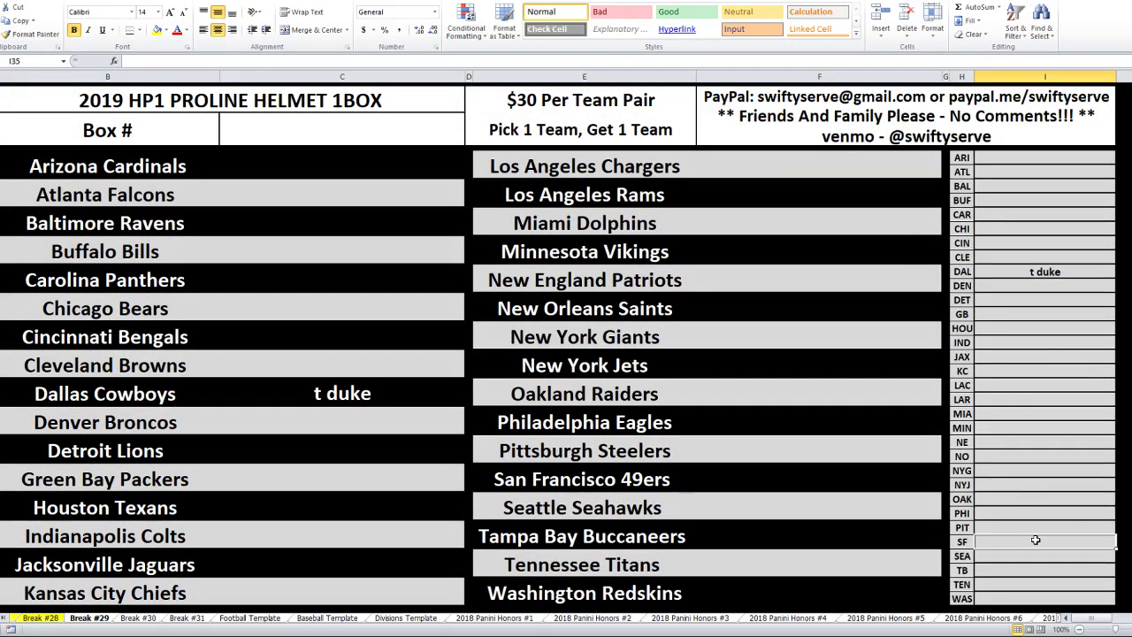
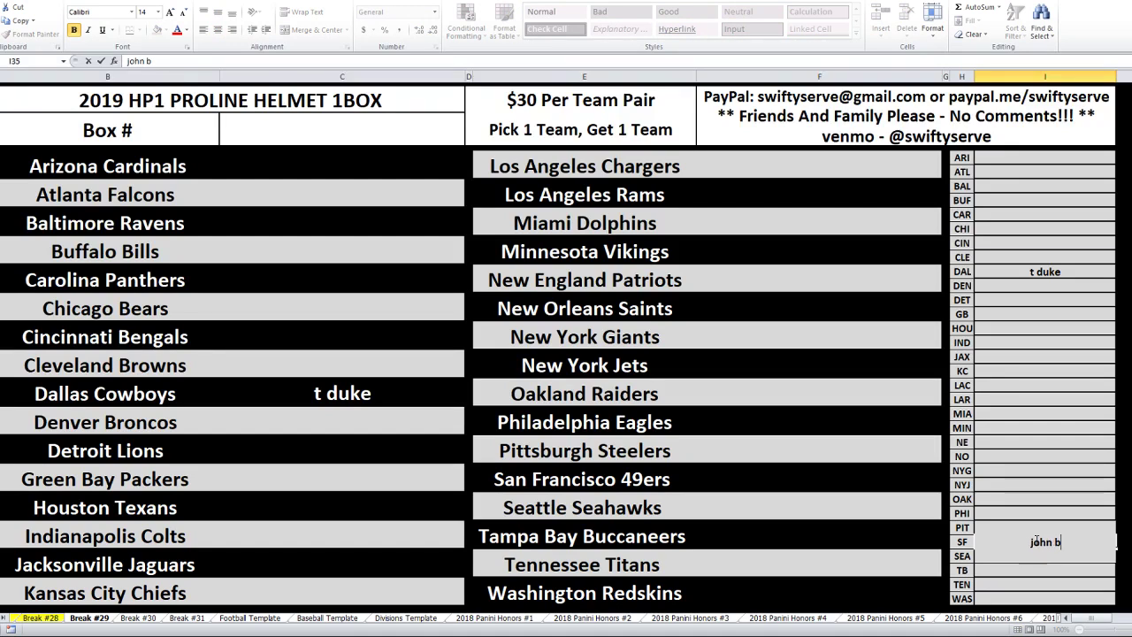
{"action": "key", "text": "Return"}
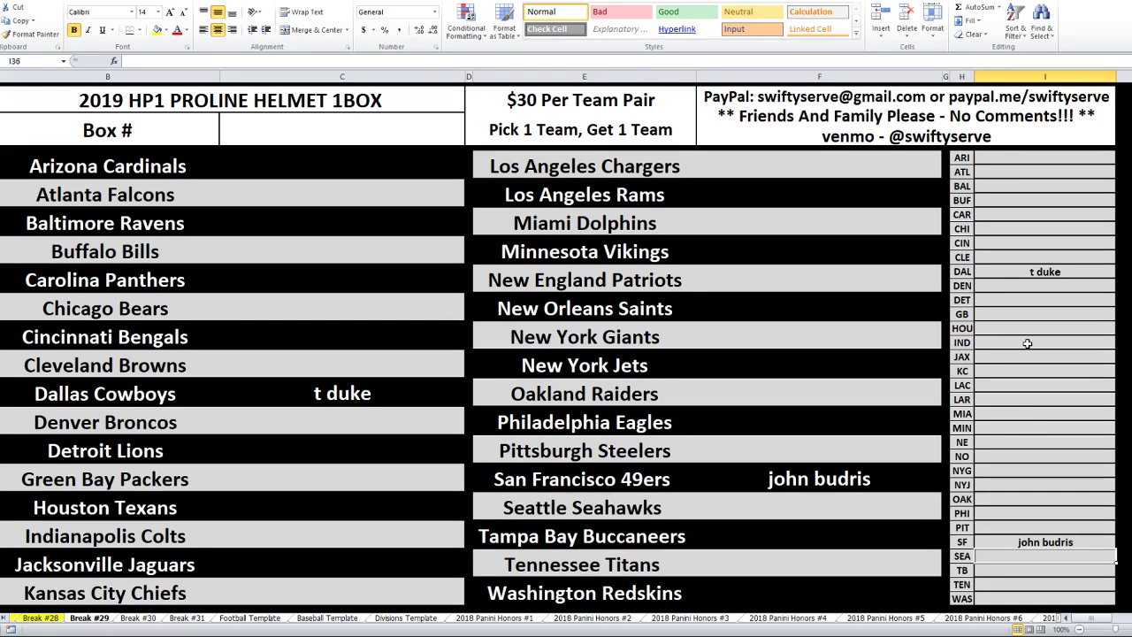
{"action": "left_click", "coordinate": [1041, 437]}
{"action": "type", "text": "b martin"}
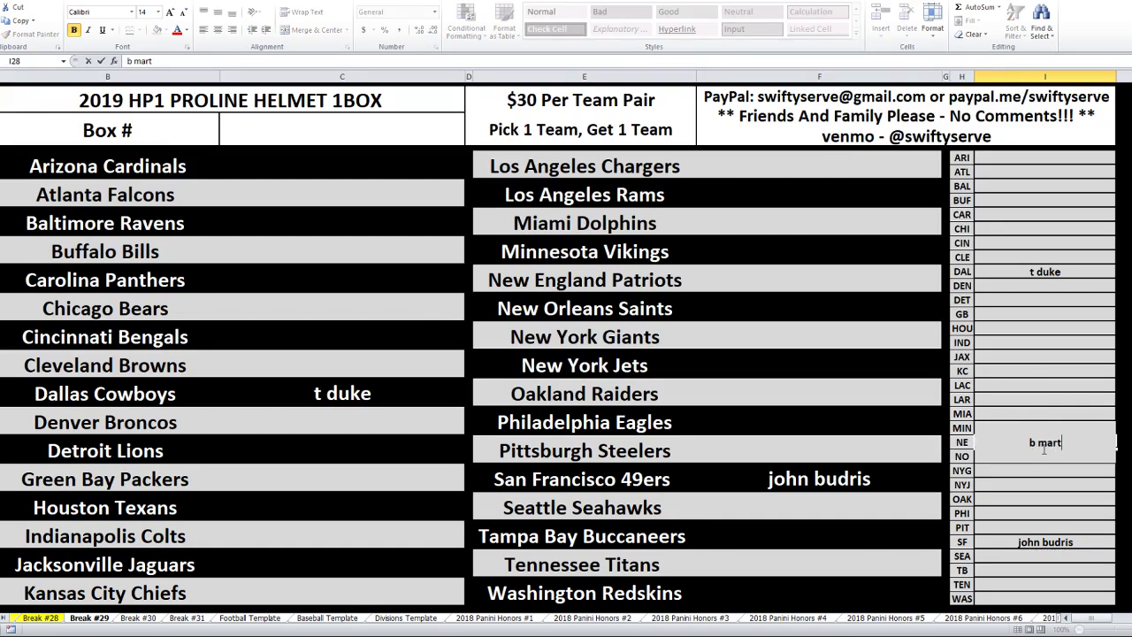
{"action": "key", "text": "Return"}
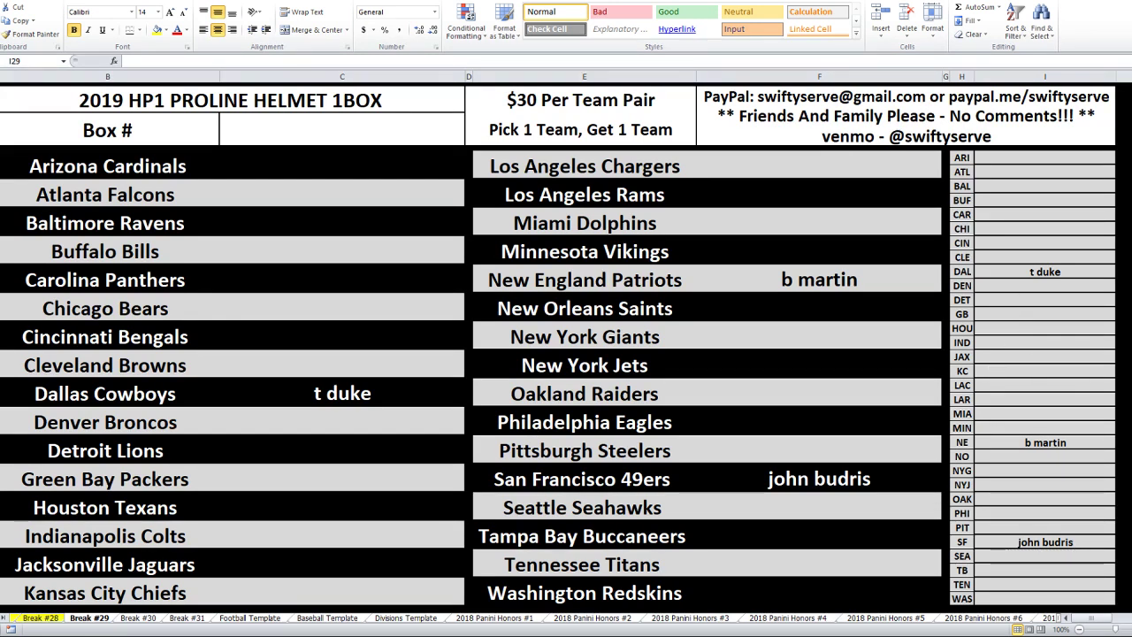
{"action": "left_click", "coordinate": [1033, 259]}
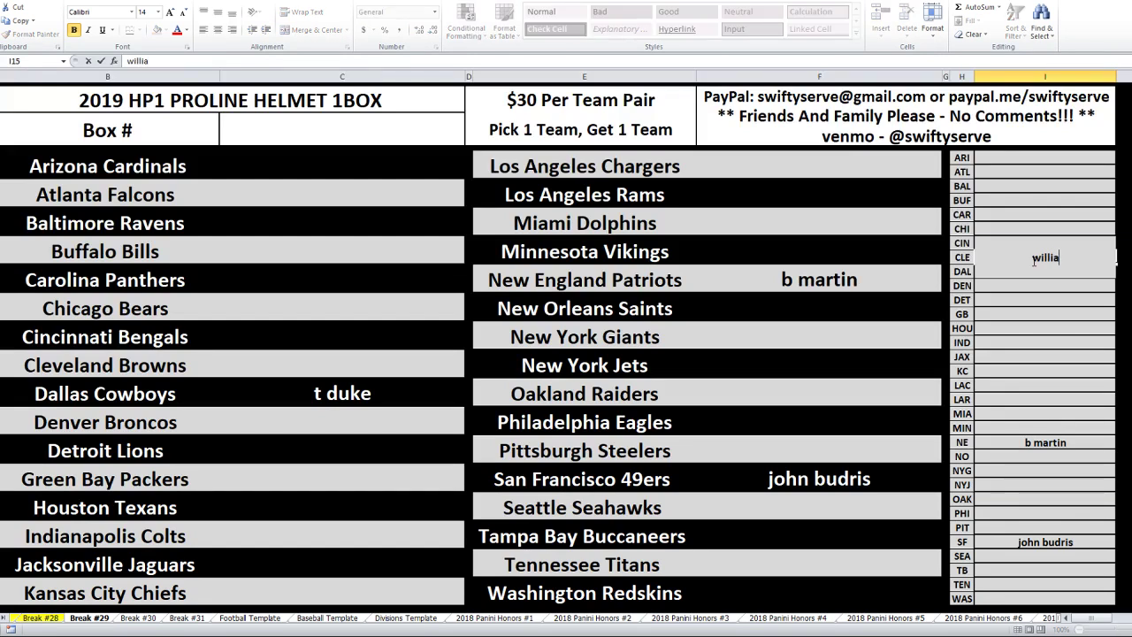
{"action": "key", "text": "Return"}
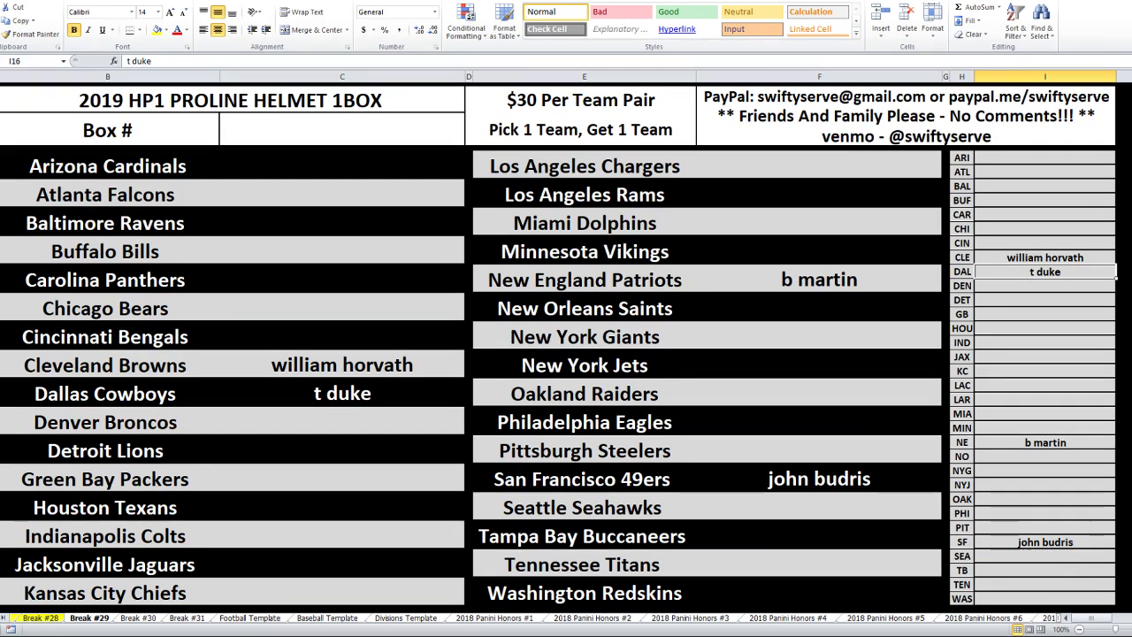
{"action": "left_click", "coordinate": [1038, 186]}
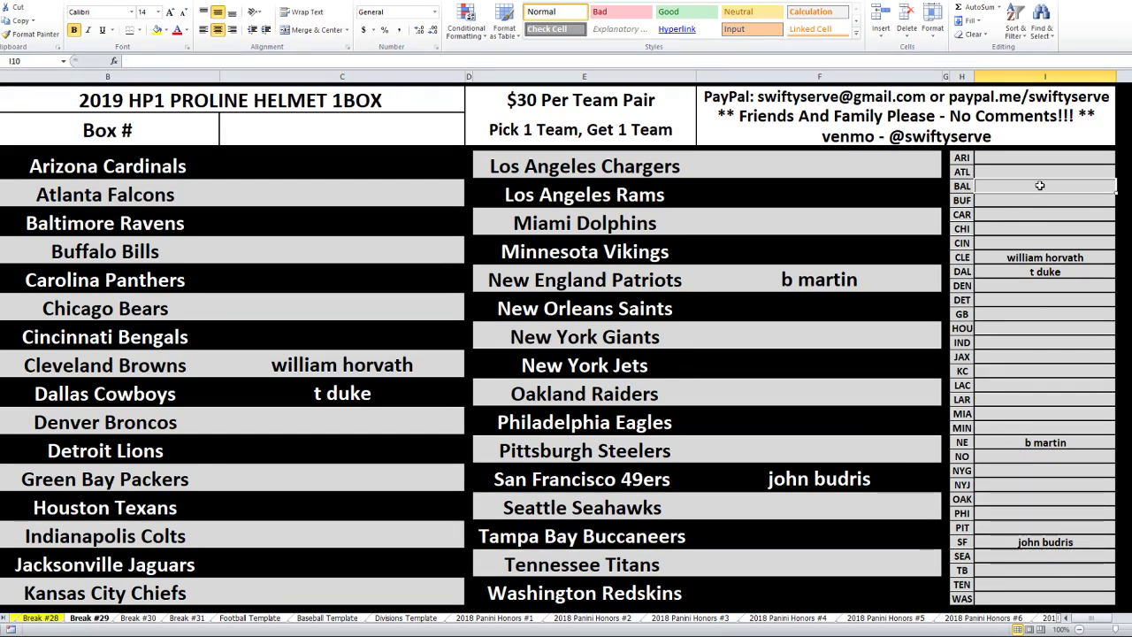
{"action": "type", "text": "chebisai"}
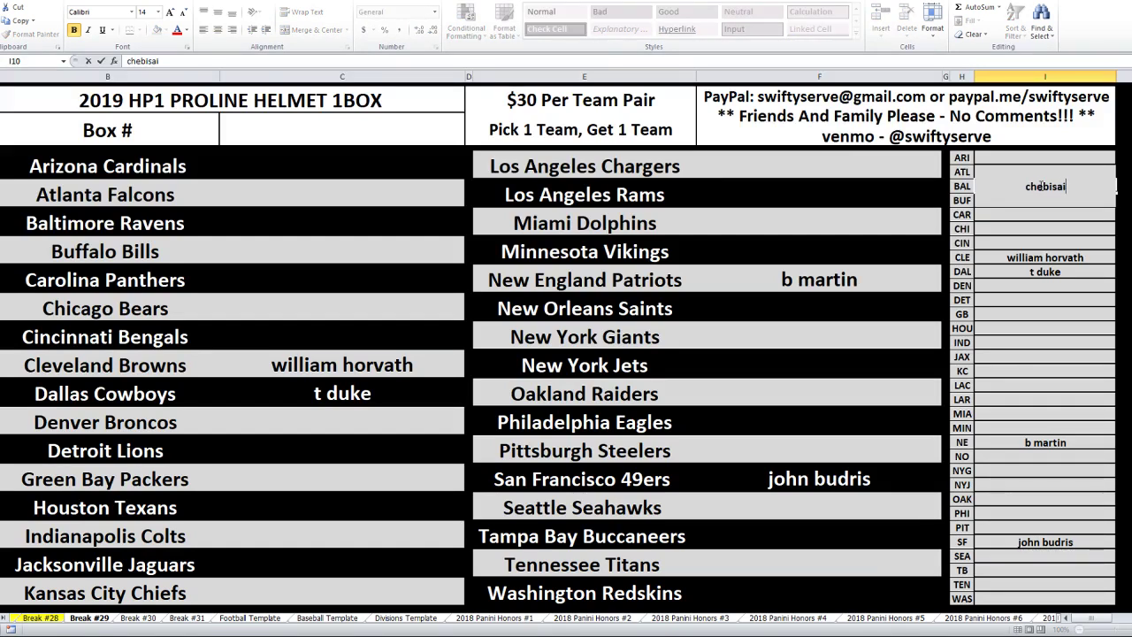
{"action": "key", "text": "Return"}
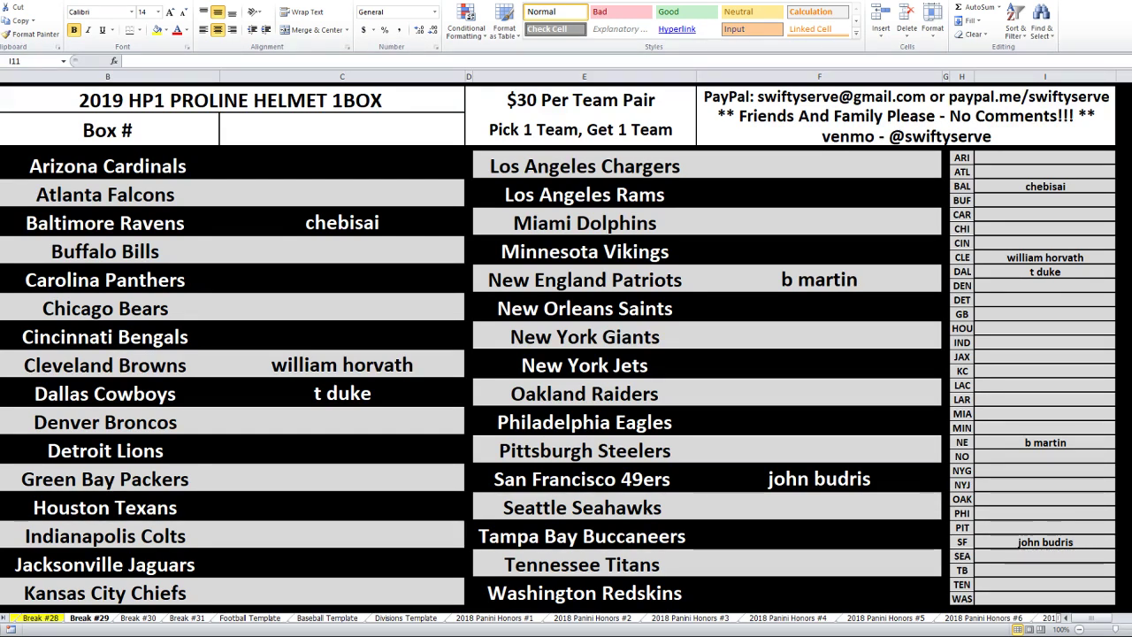
Step: Enter buyer names beside DEN, OAK and MIN
{"action": "left_click", "coordinate": [1044, 200]}
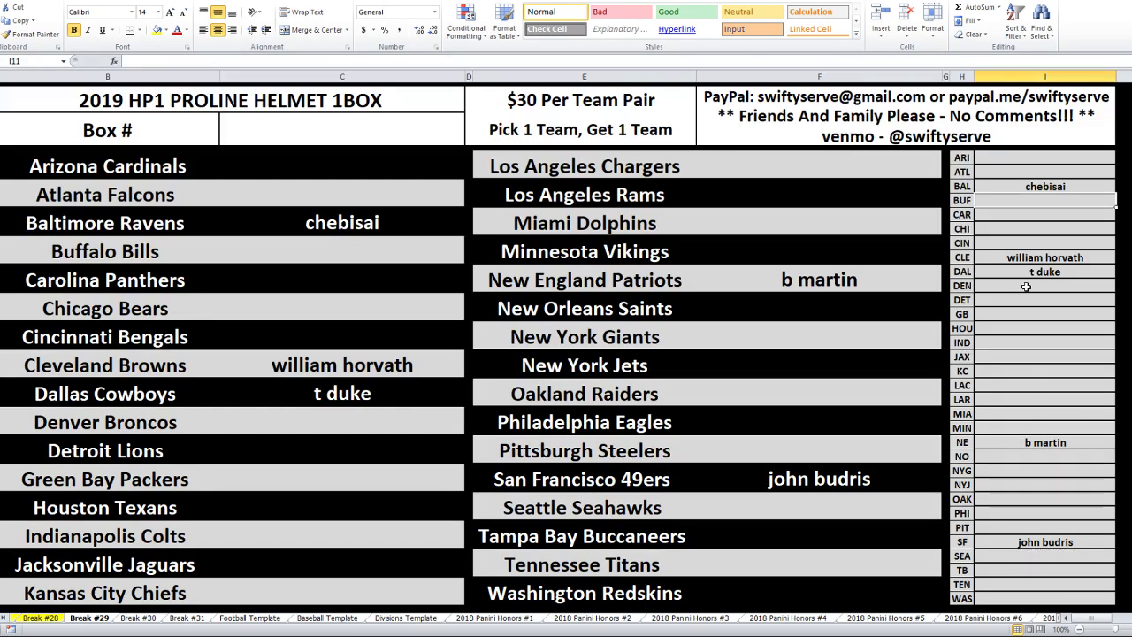
{"action": "left_click", "coordinate": [1026, 286]}
{"action": "type", "text": "sport"}
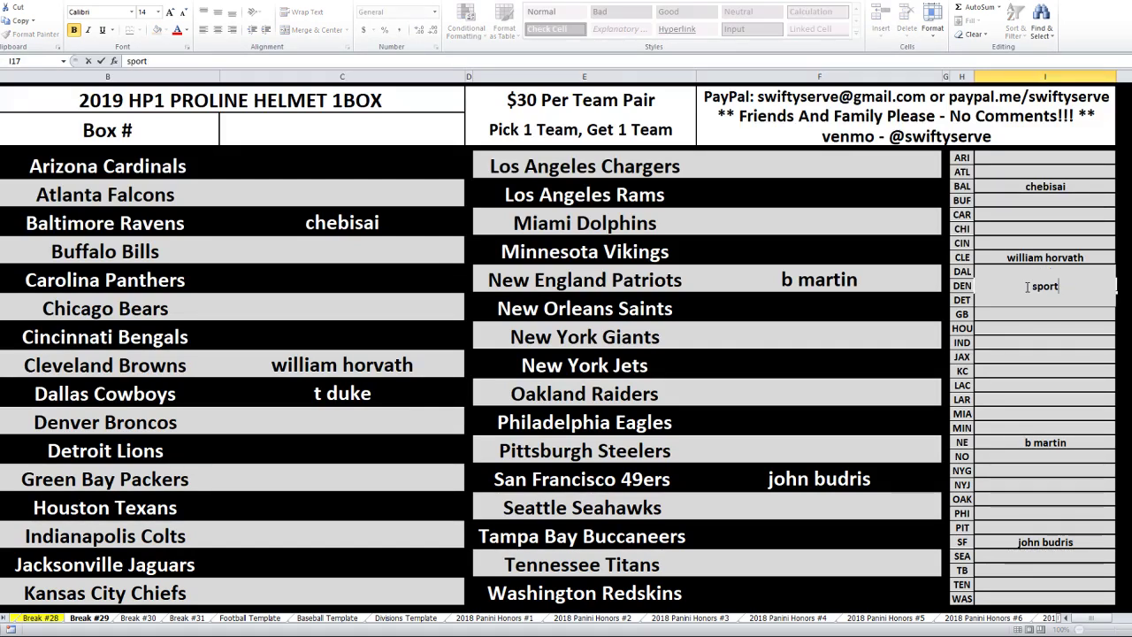
{"action": "type", "text": "scardpsycho d"}
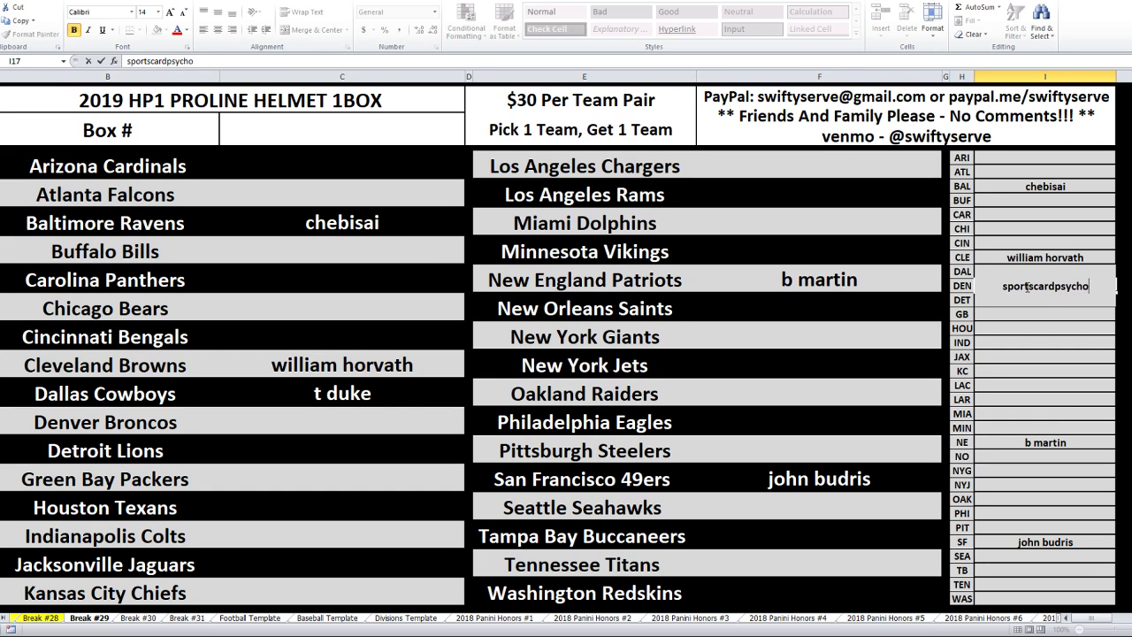
{"action": "key", "text": "Return"}
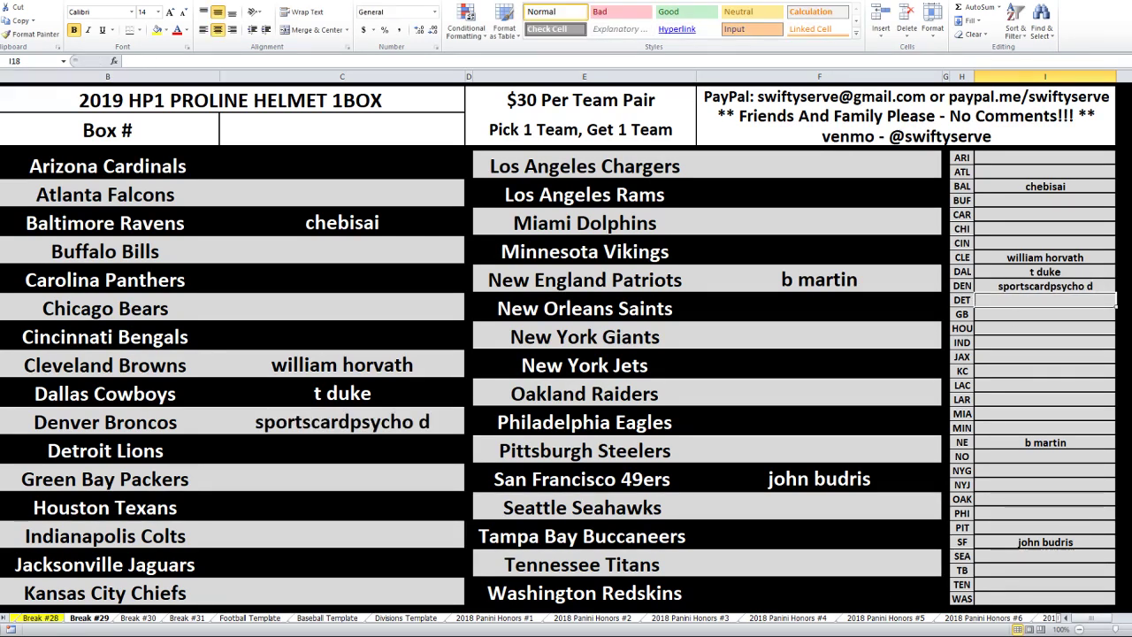
{"action": "left_click", "coordinate": [1037, 502]}
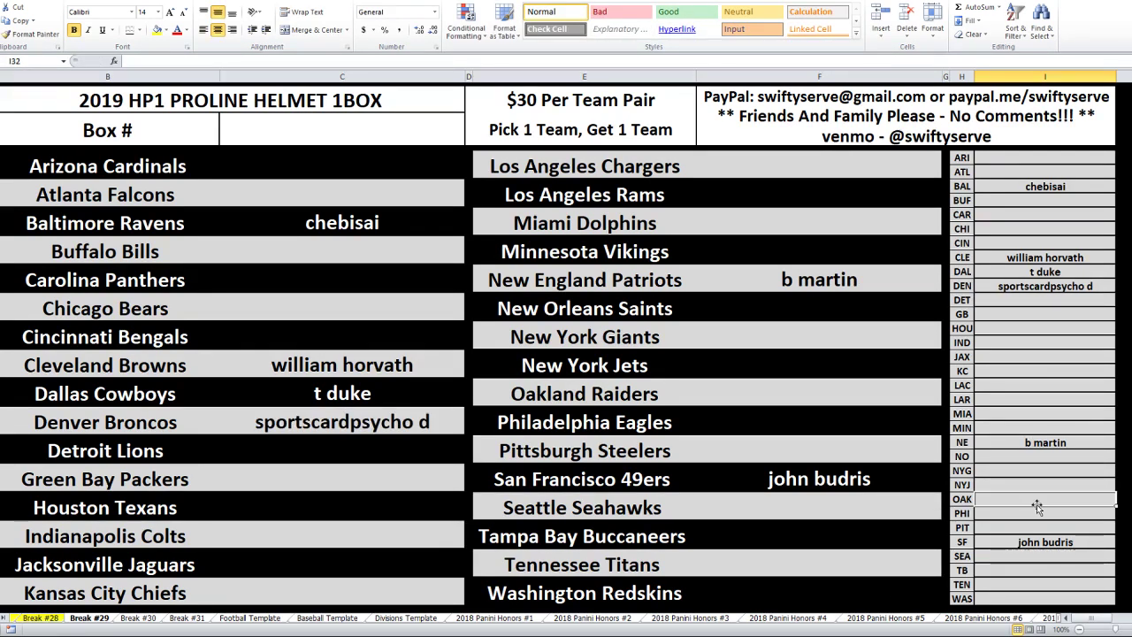
{"action": "key", "text": "Return"}
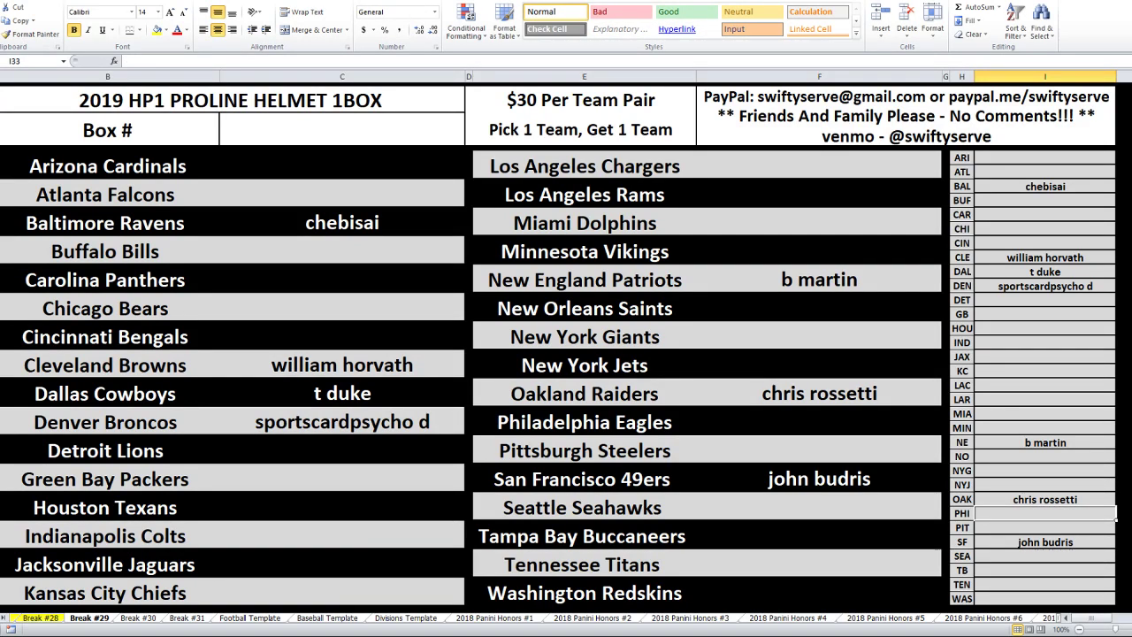
{"action": "left_click", "coordinate": [1061, 417]}
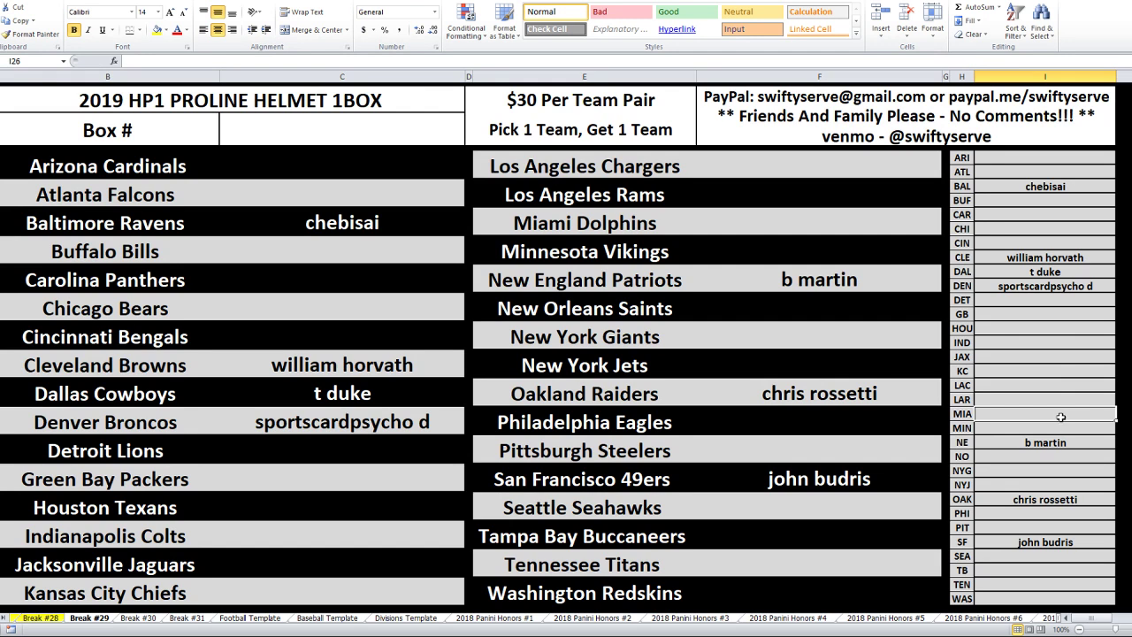
{"action": "left_click", "coordinate": [1056, 429]}
{"action": "type", "text": "russ24"}
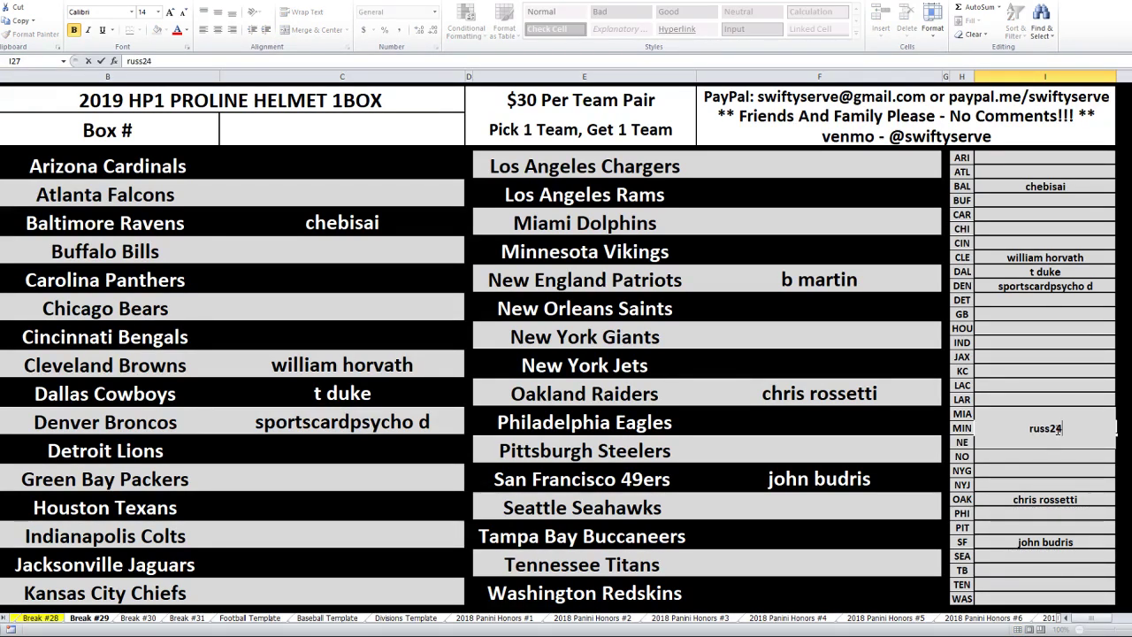
{"action": "key", "text": "Return"}
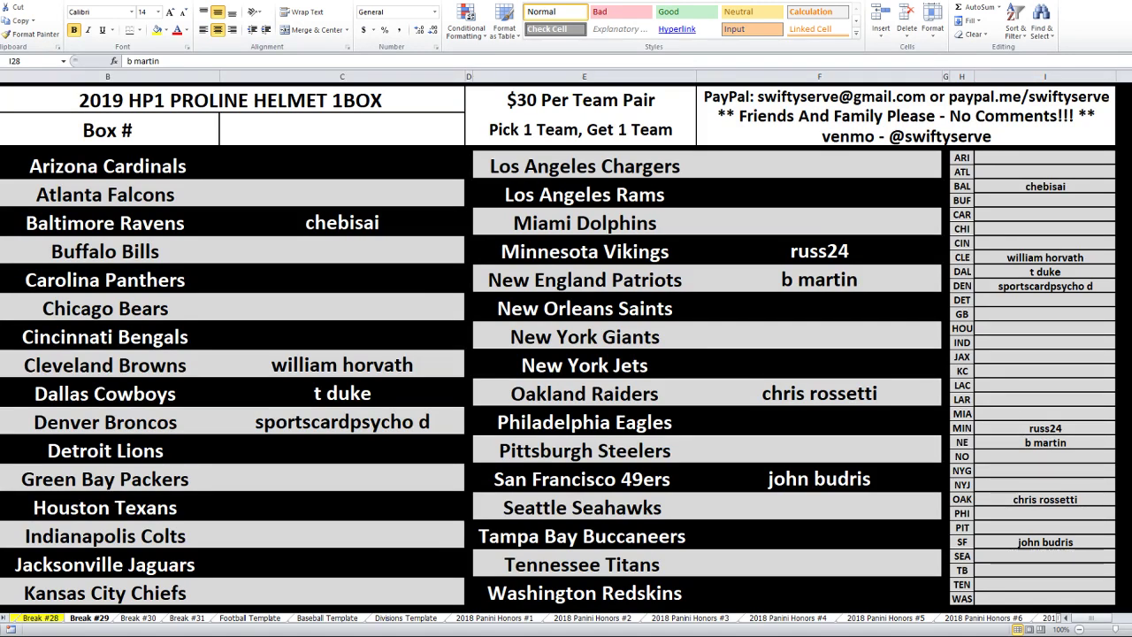
Step: Undo an accidental edit to NE, then enter buyer names beside DET and BUF
{"action": "key", "text": "F2"}
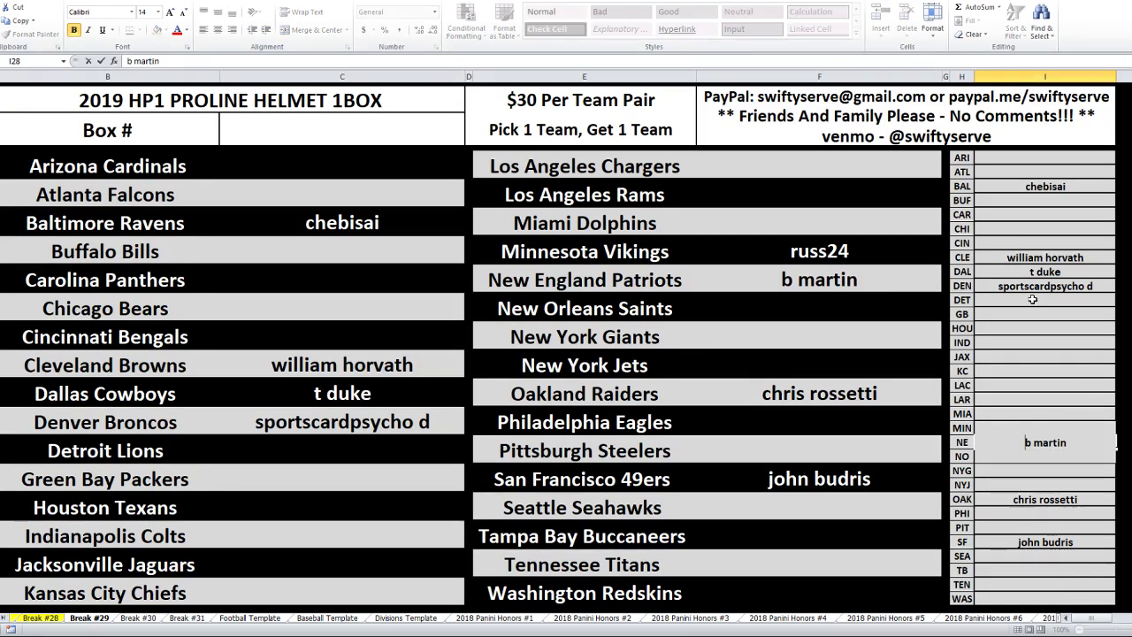
{"action": "type", "text": "danie"}
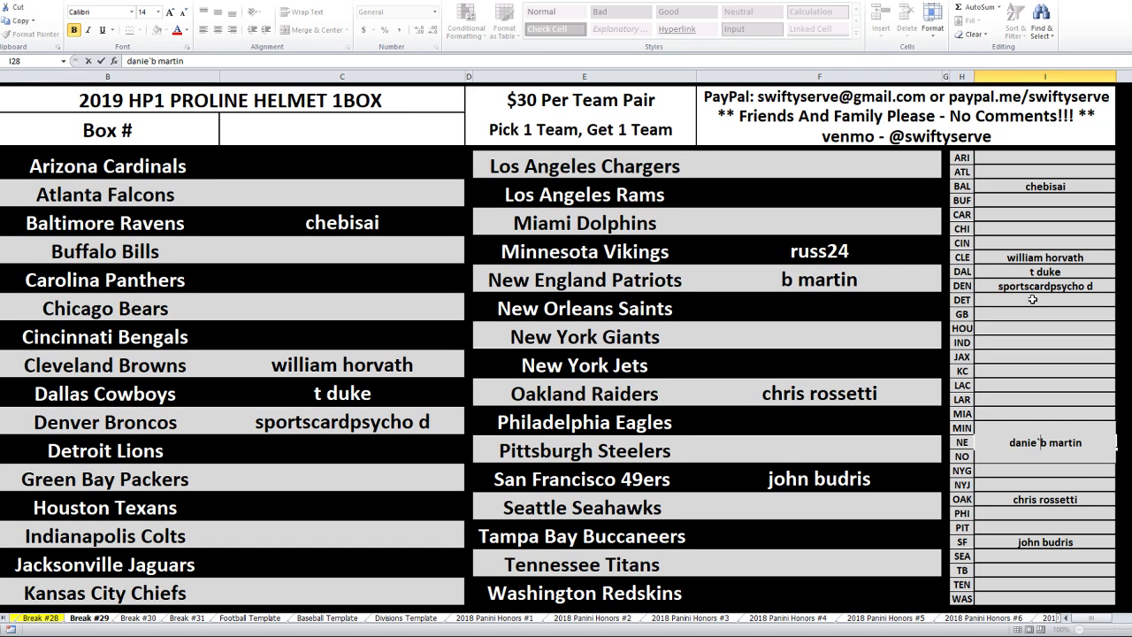
{"action": "key", "text": "Escape"}
{"action": "key", "text": "Up"}
{"action": "key", "text": "Up"}
{"action": "key", "text": "Up"}
{"action": "key", "text": "Up"}
{"action": "key", "text": "Up"}
{"action": "key", "text": "Up"}
{"action": "key", "text": "Up"}
{"action": "key", "text": "Up"}
{"action": "key", "text": "Up"}
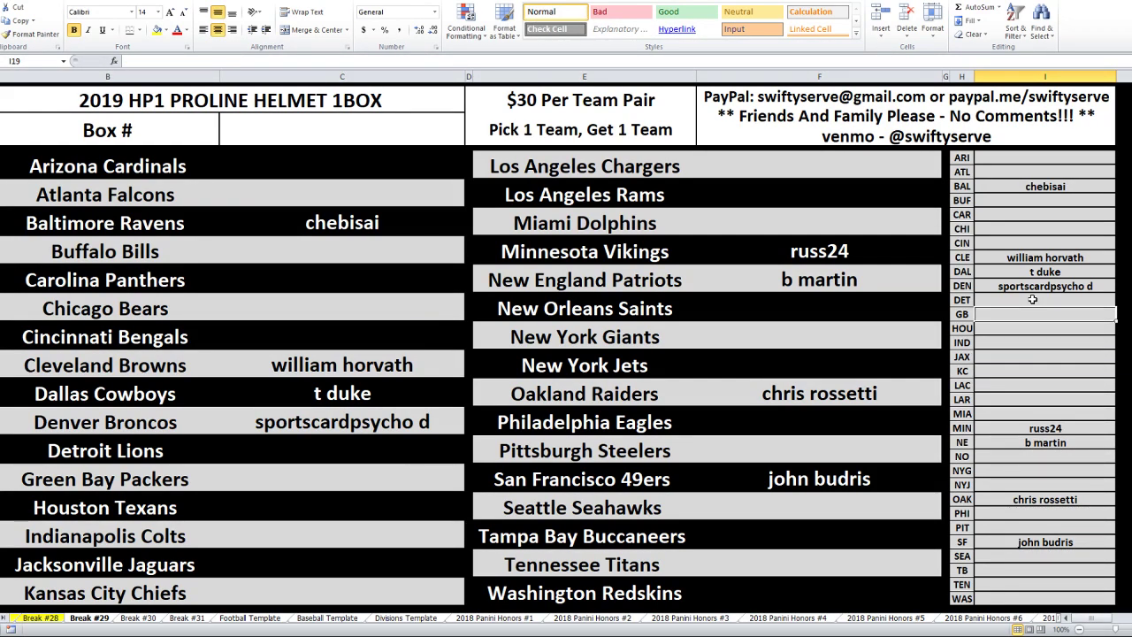
{"action": "left_click", "coordinate": [1032, 300]}
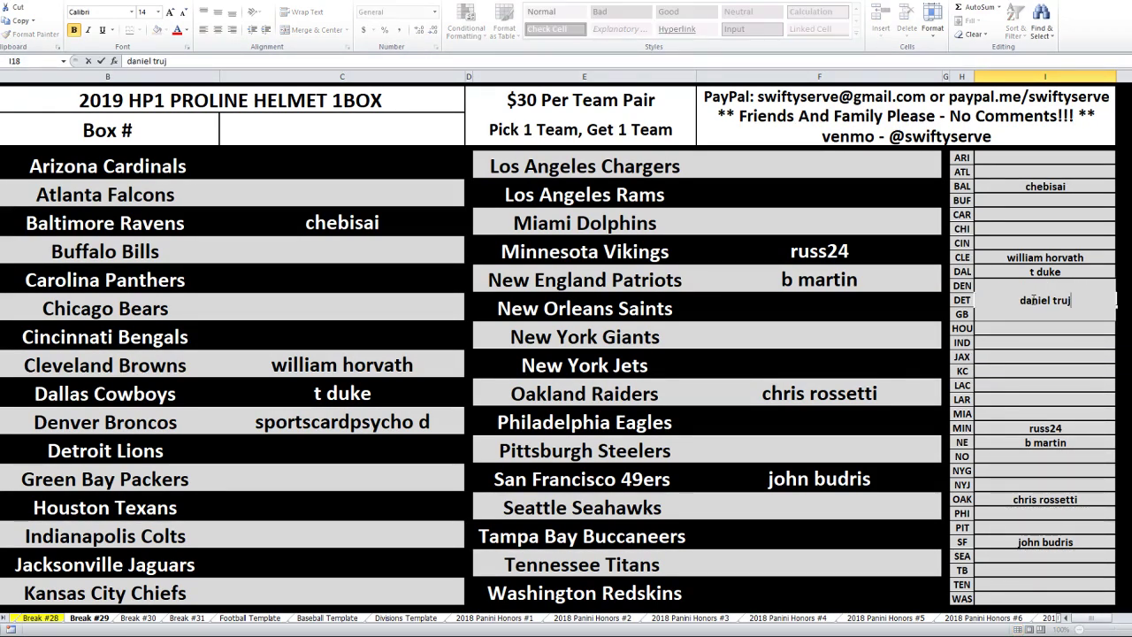
{"action": "key", "text": "Return"}
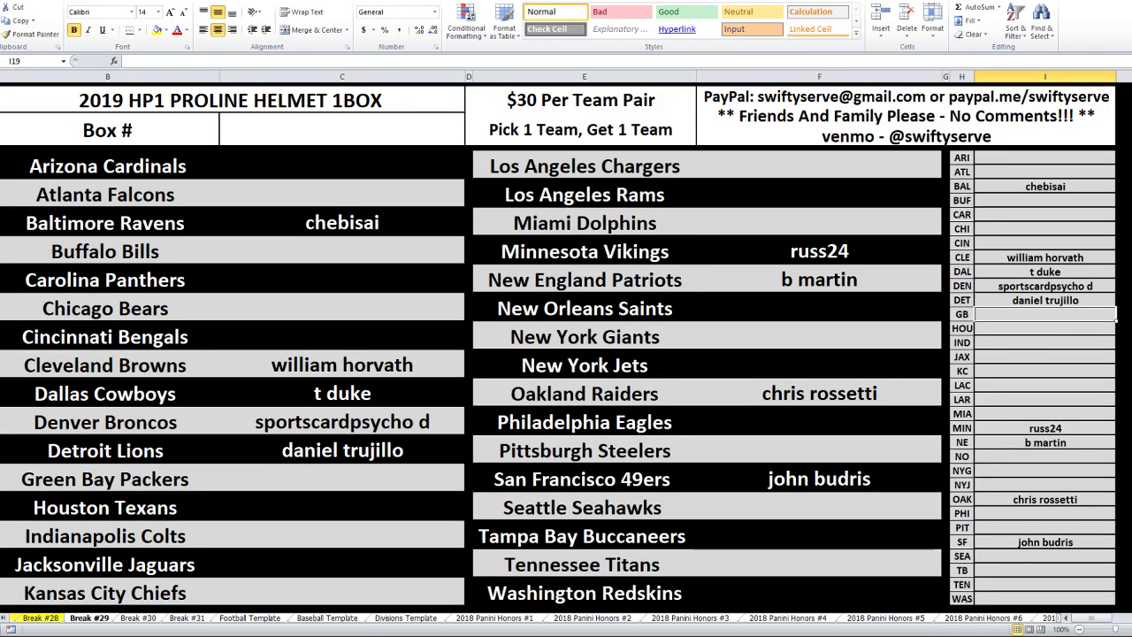
{"action": "left_click", "coordinate": [1023, 199]}
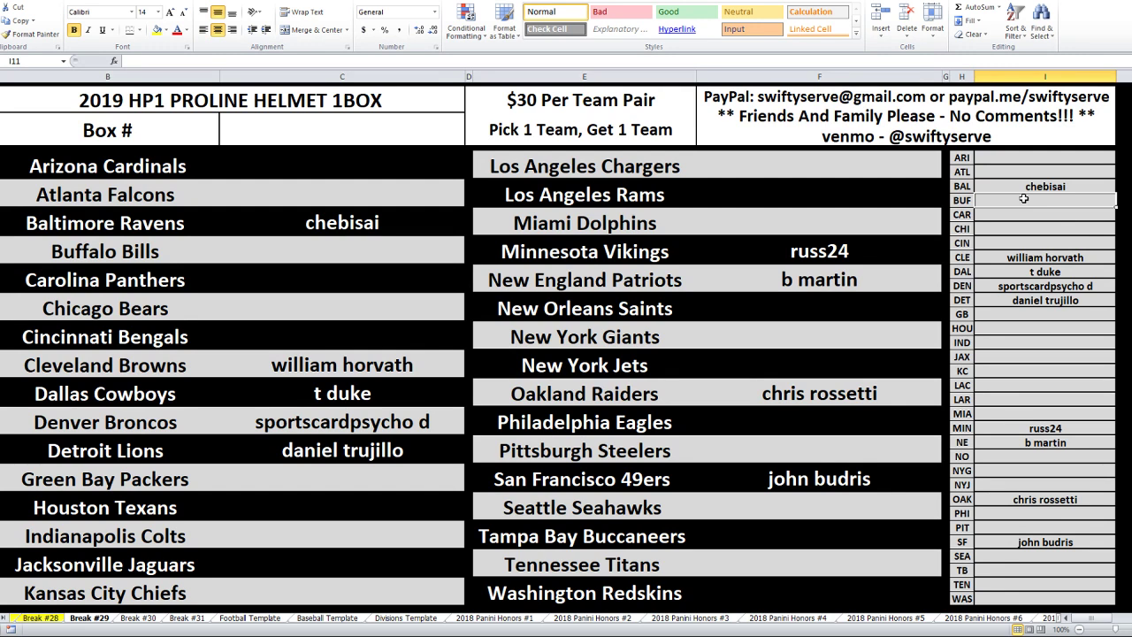
{"action": "type", "text": "nik-nak"}
{"action": "key", "text": "Return"}
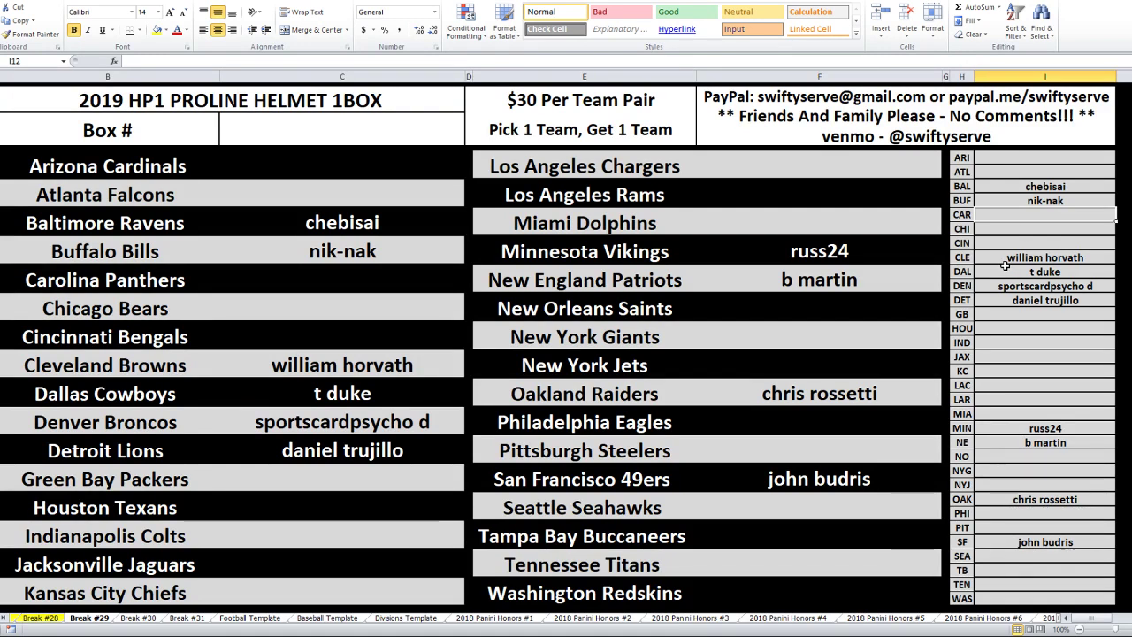
Step: Enter the Kansas City buyer's name and retype it in lowercase
{"action": "left_click", "coordinate": [1035, 390]}
{"action": "left_click", "coordinate": [1036, 357]}
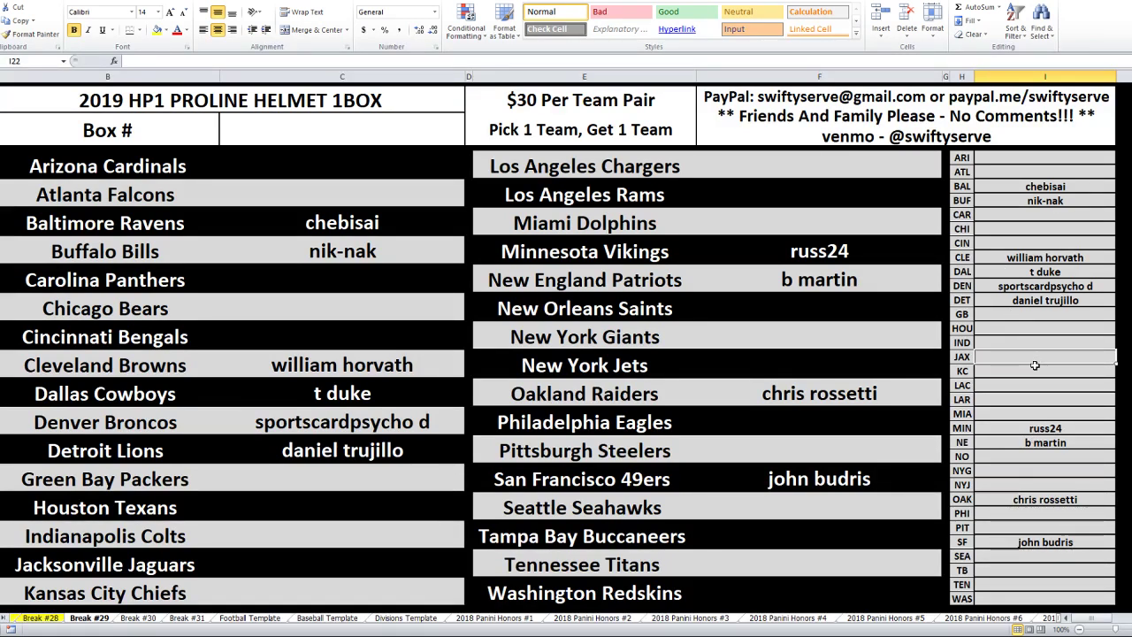
{"action": "left_click", "coordinate": [1036, 371]}
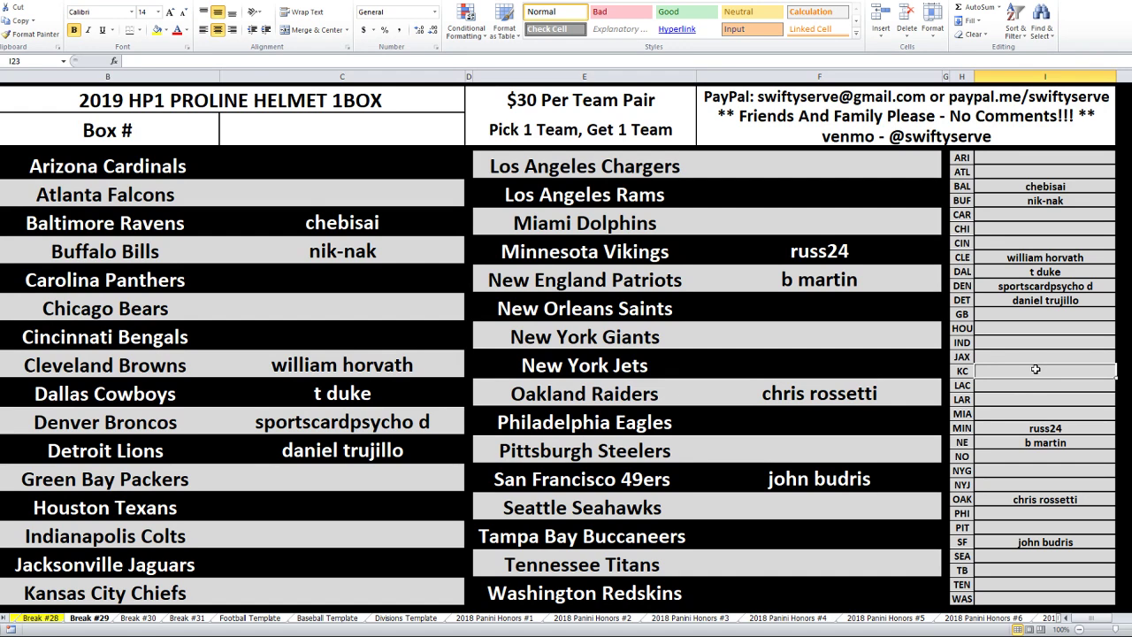
{"action": "type", "text": "mill Aa"}
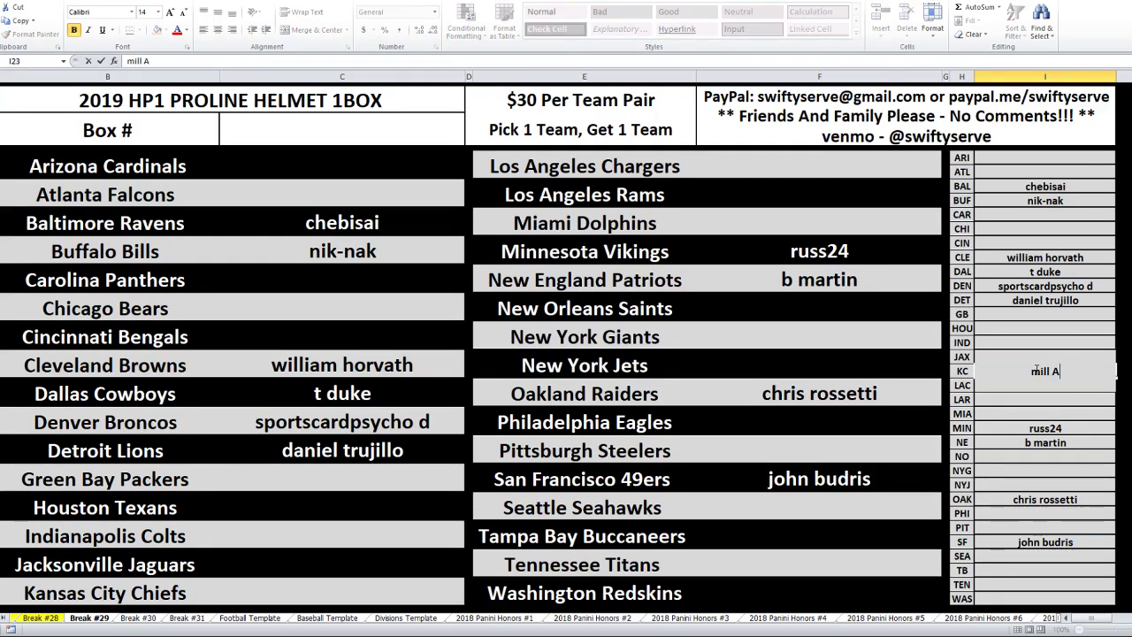
{"action": "key", "text": "Return"}
{"action": "left_click", "coordinate": [1037, 371]}
{"action": "type", "text": "mill aa"}
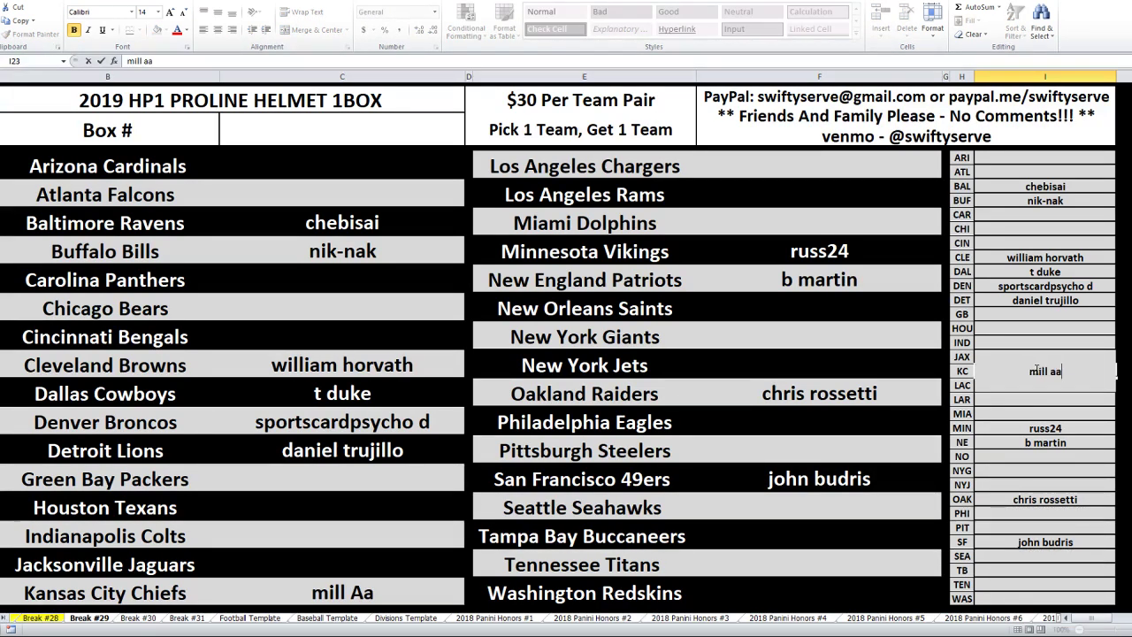
{"action": "key", "text": "Return"}
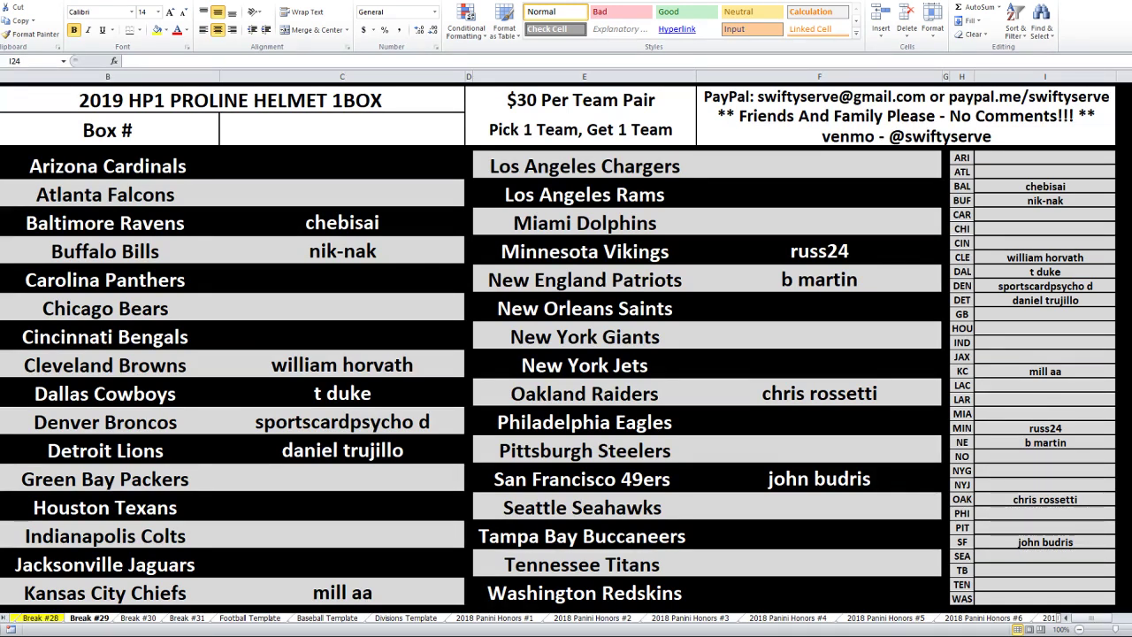
Step: Enter buyer names beside SEA and TEN in the buyer list
{"action": "left_click", "coordinate": [1057, 556]}
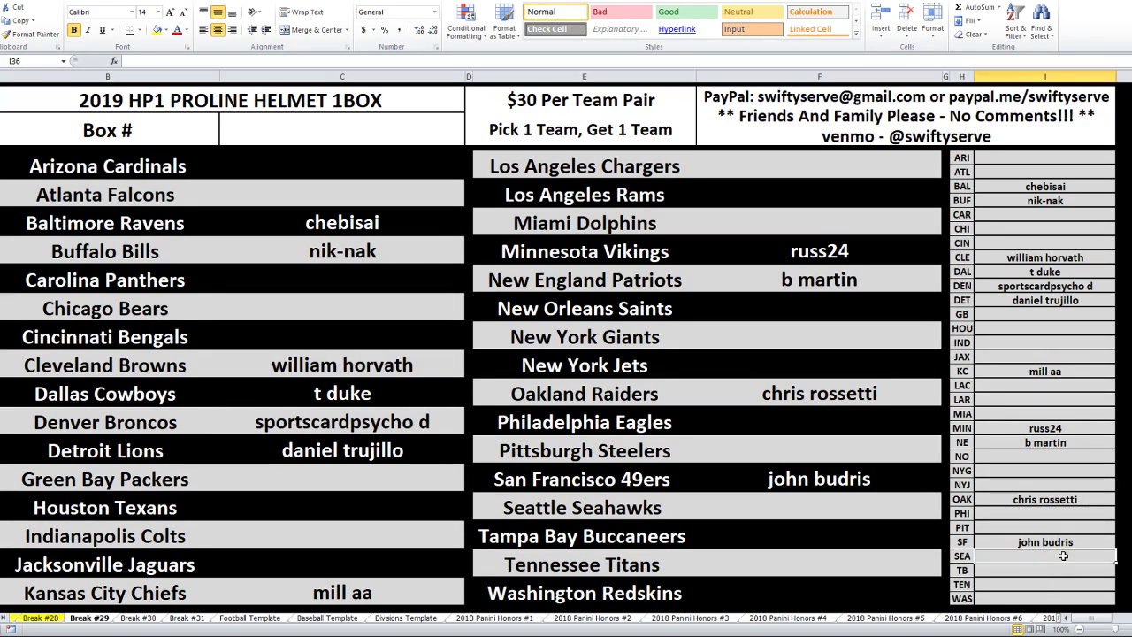
{"action": "type", "text": "qui"}
{"action": "key", "text": "BackSpace"}
{"action": "key", "text": "BackSpace"}
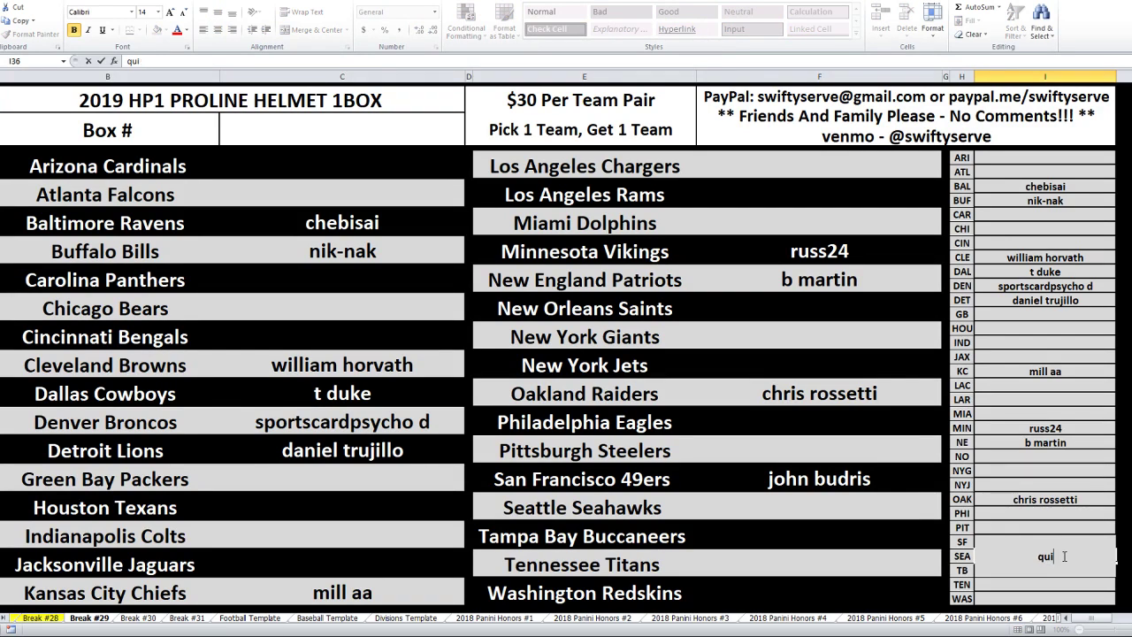
{"action": "key", "text": "Return"}
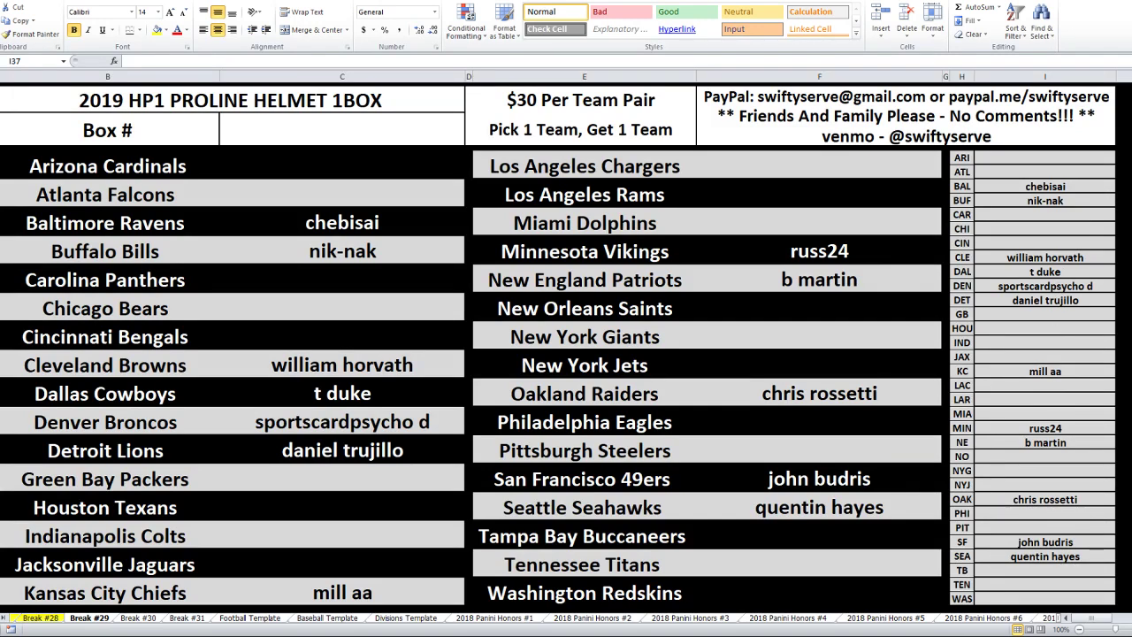
{"action": "left_click", "coordinate": [1049, 583]}
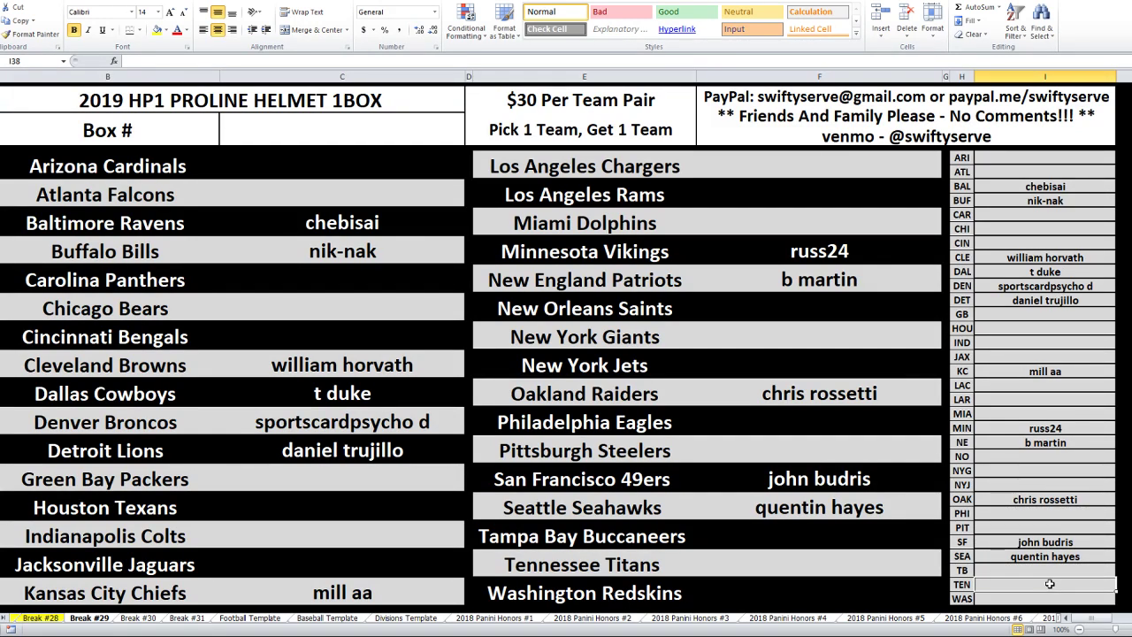
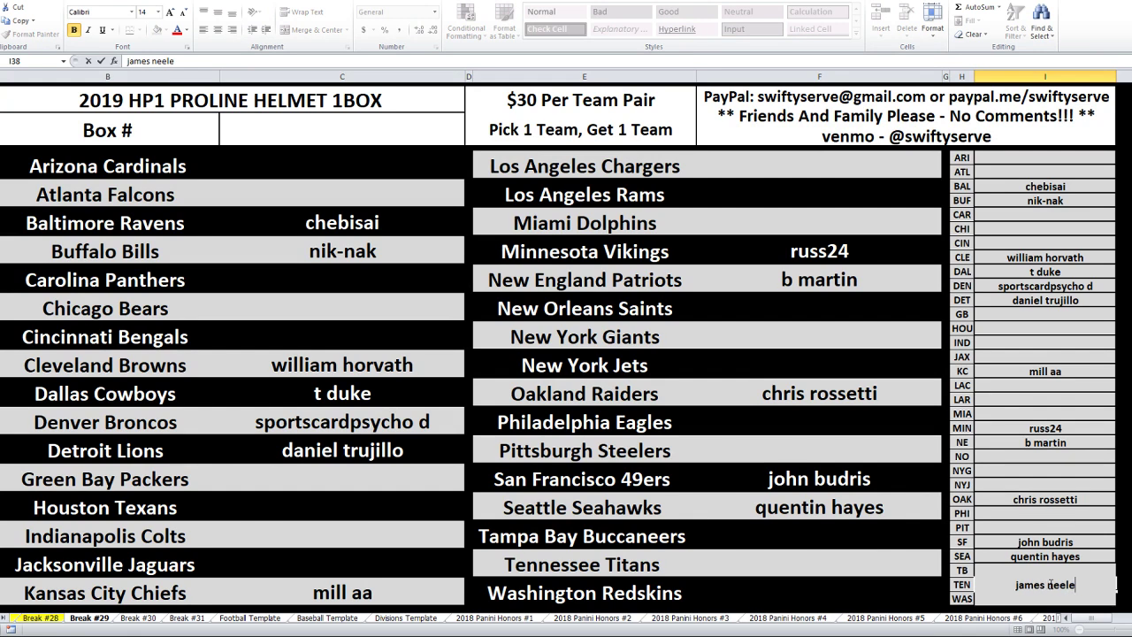
{"action": "key", "text": "Return"}
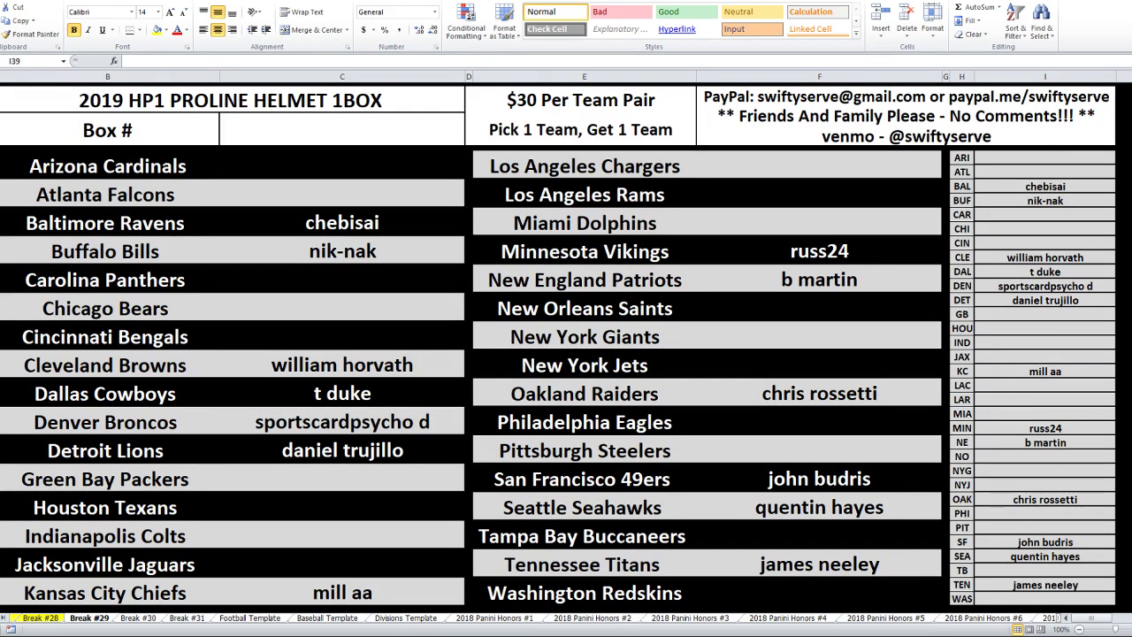
Step: Enter buyer names beside LAR (I25) and GB (I19)
{"action": "left_click", "coordinate": [1033, 399]}
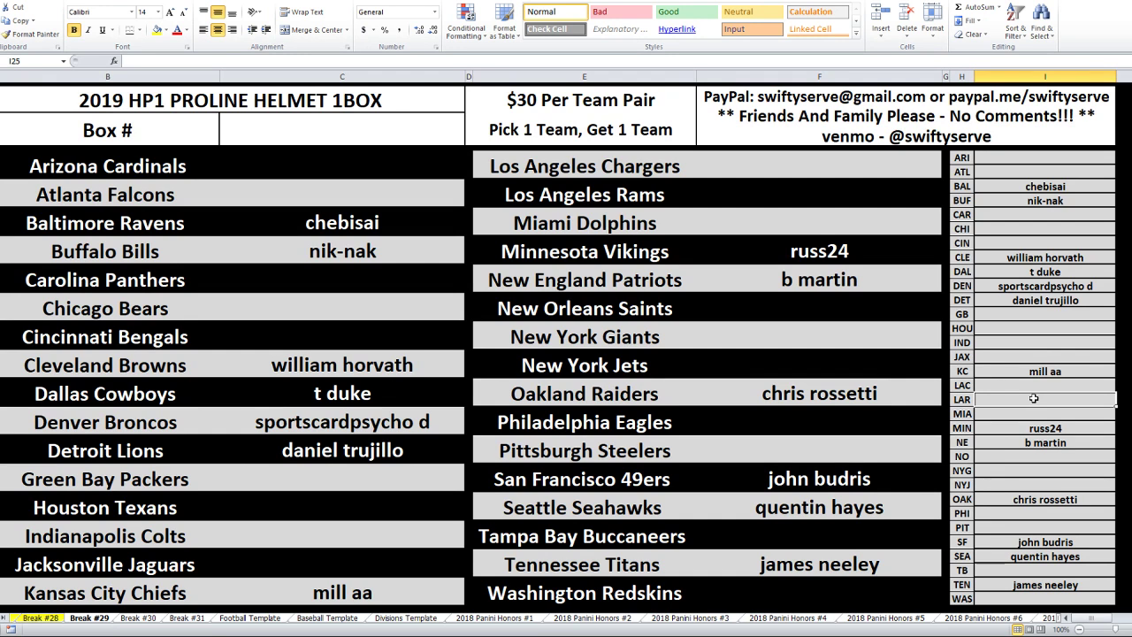
{"action": "type", "text": "chebisai"}
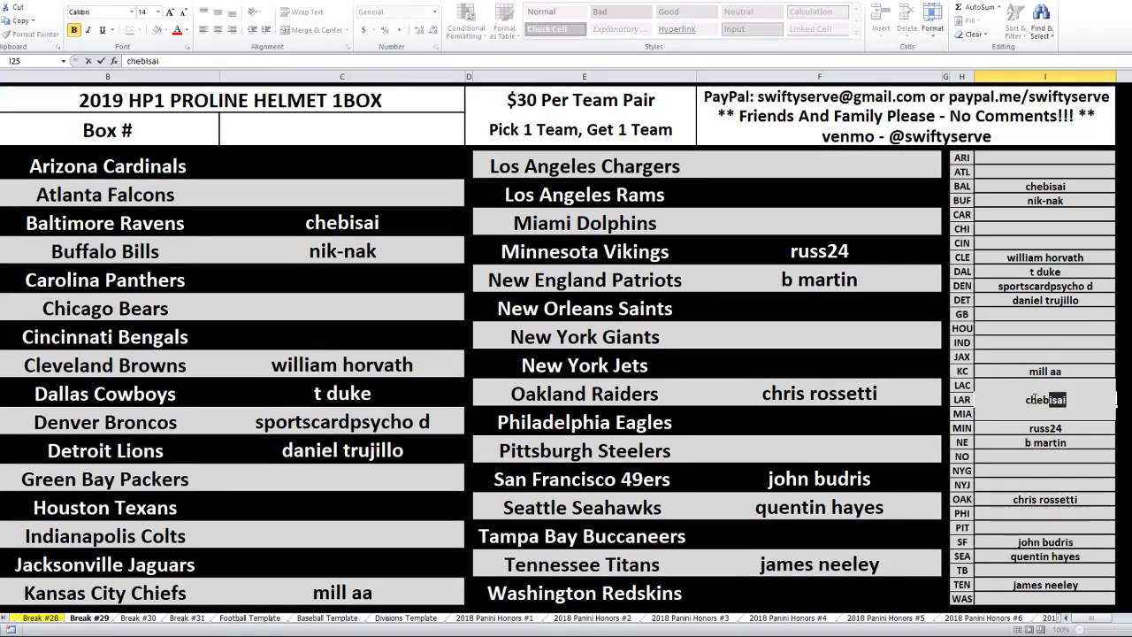
{"action": "key", "text": "Return"}
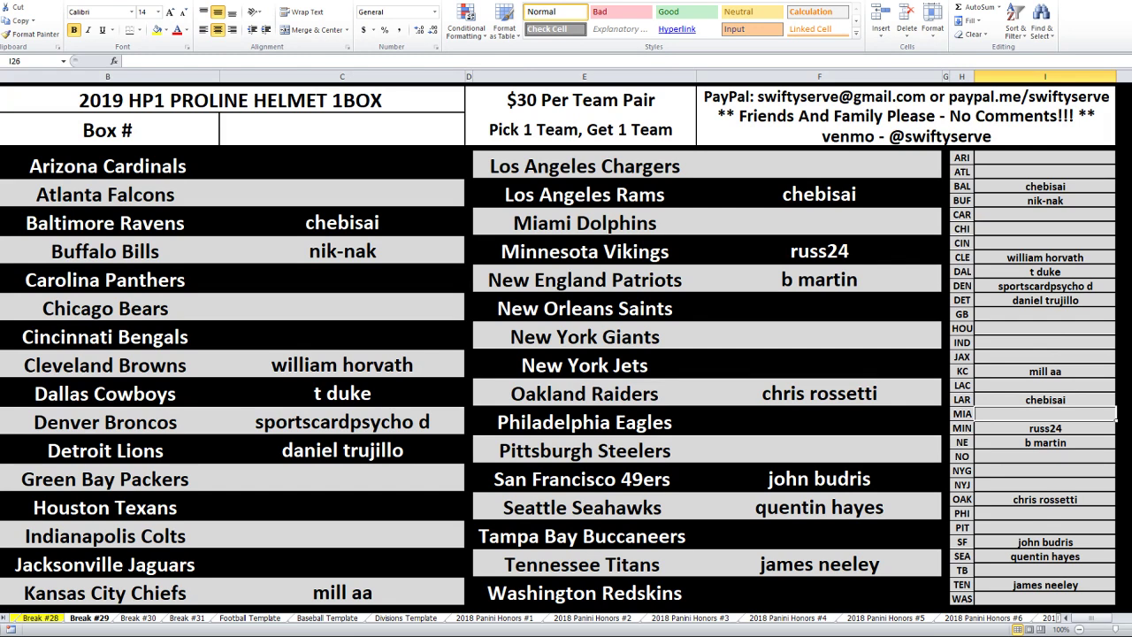
{"action": "left_click", "coordinate": [1079, 317]}
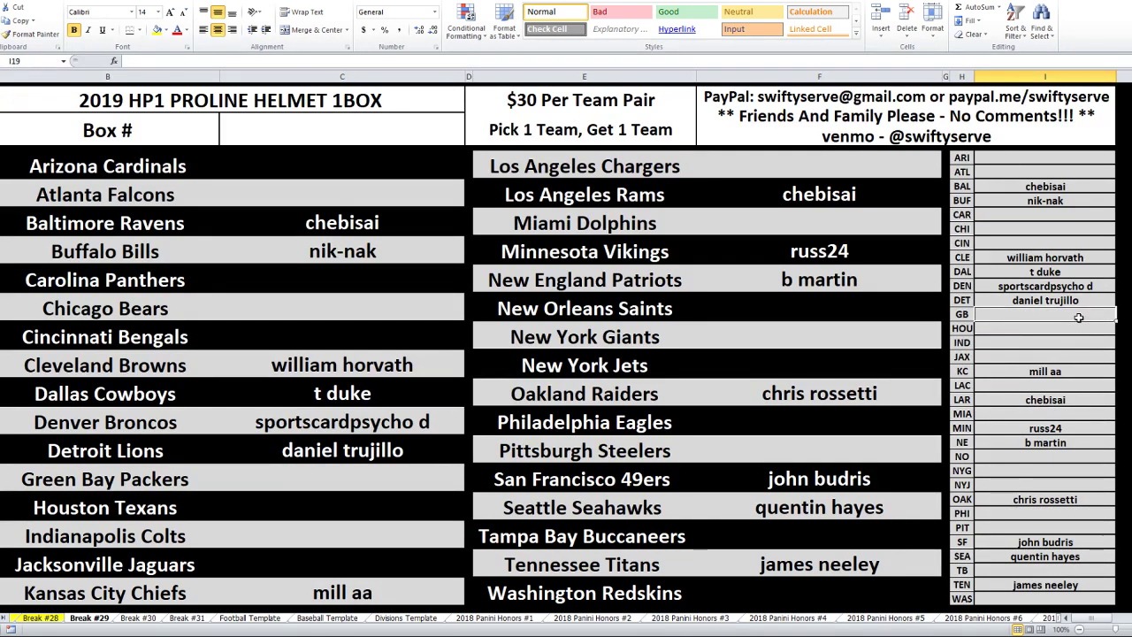
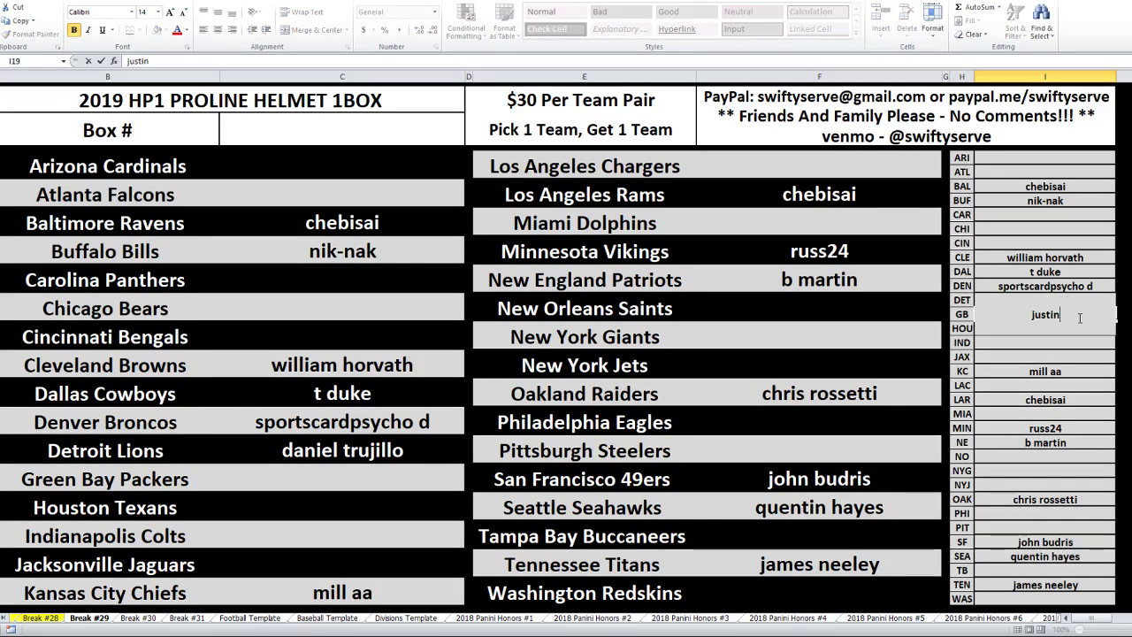
{"action": "key", "text": "Return"}
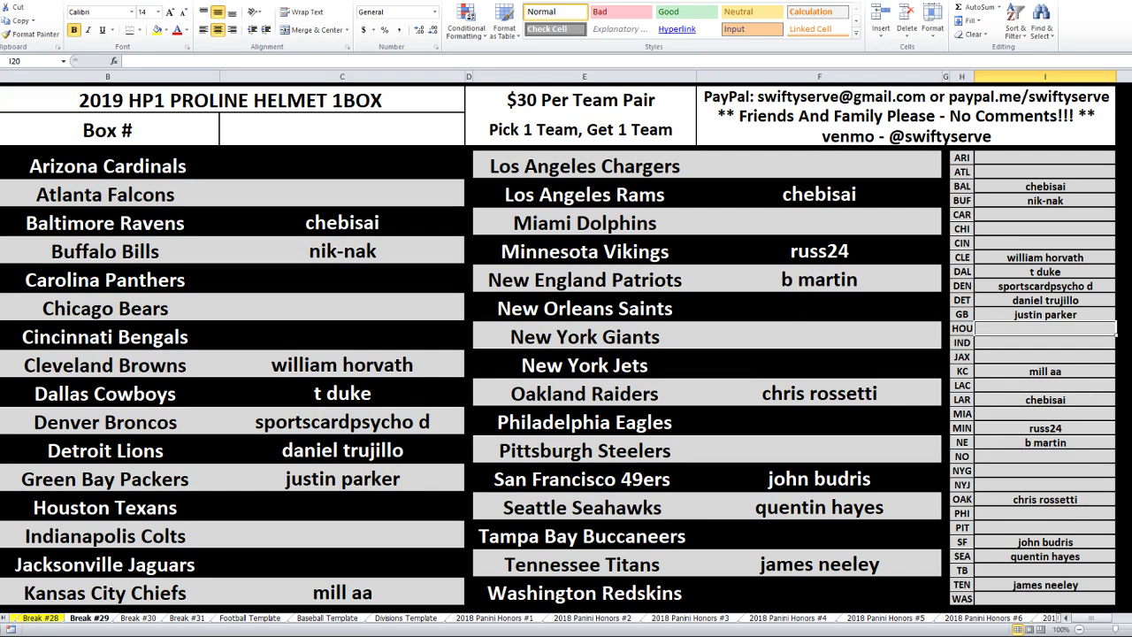
Step: Enter the New York Giants buyer's name in I30, then switch to YouTube Studio
{"action": "scroll", "coordinate": [559, 343], "scroll_direction": "down", "scroll_amount": 1}
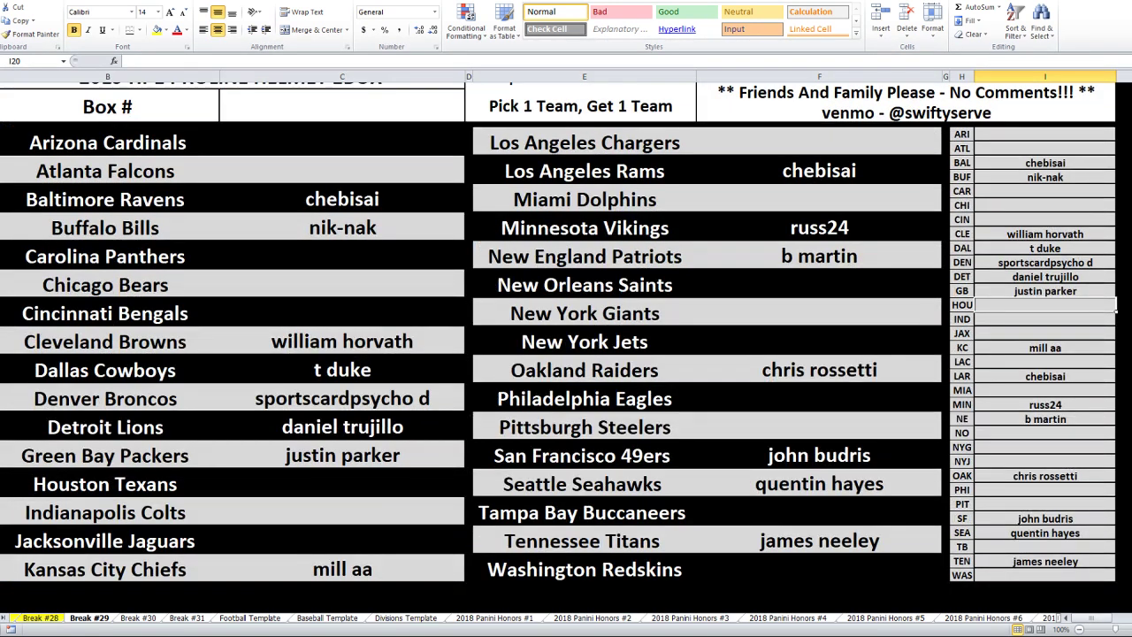
{"action": "scroll", "coordinate": [559, 343], "scroll_direction": "up", "scroll_amount": 1}
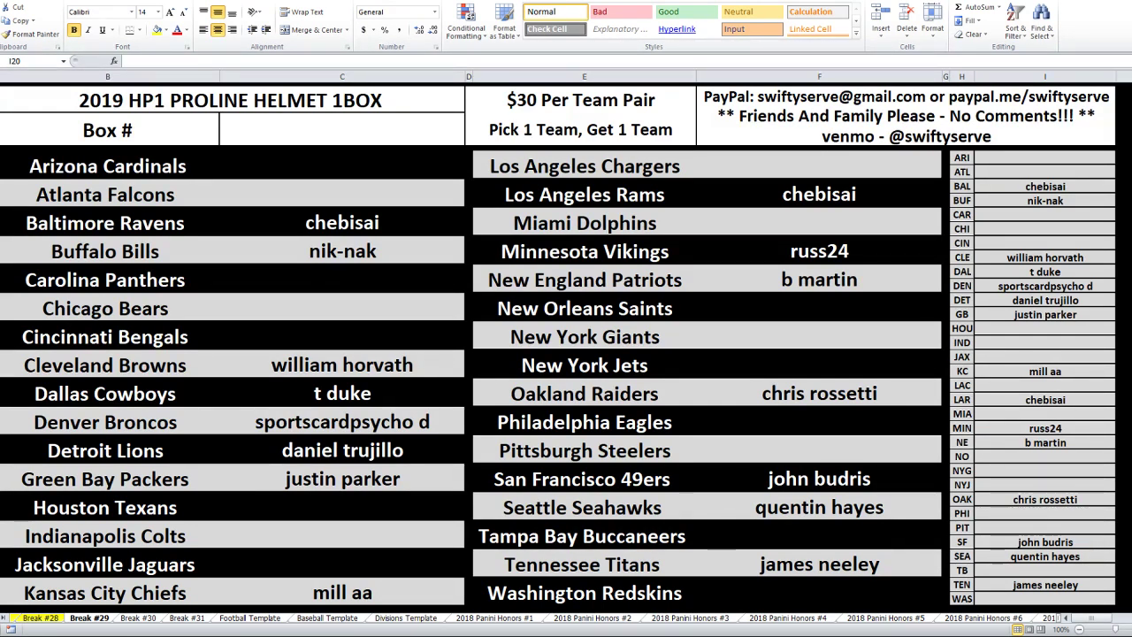
{"action": "left_click", "coordinate": [1036, 470]}
{"action": "type", "text": "thojm"}
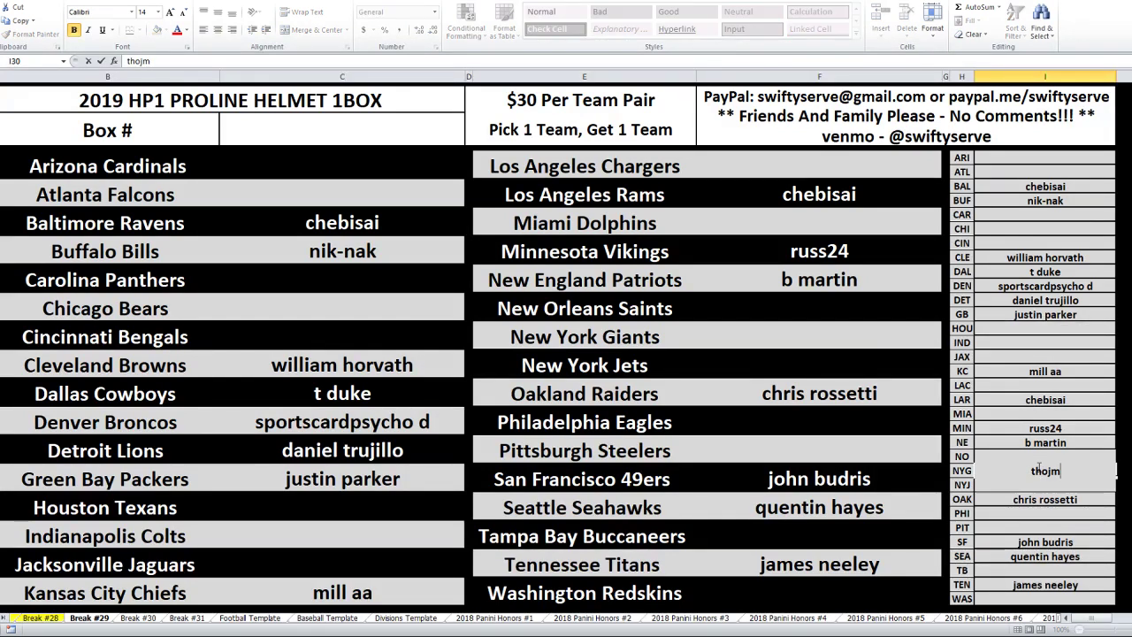
{"action": "key", "text": "BackSpace"}
{"action": "key", "text": "BackSpace"}
{"action": "key", "text": "BackSpace"}
{"action": "key", "text": "BackSpace"}
{"action": "key", "text": "BackSpace"}
{"action": "key", "text": "Return"}
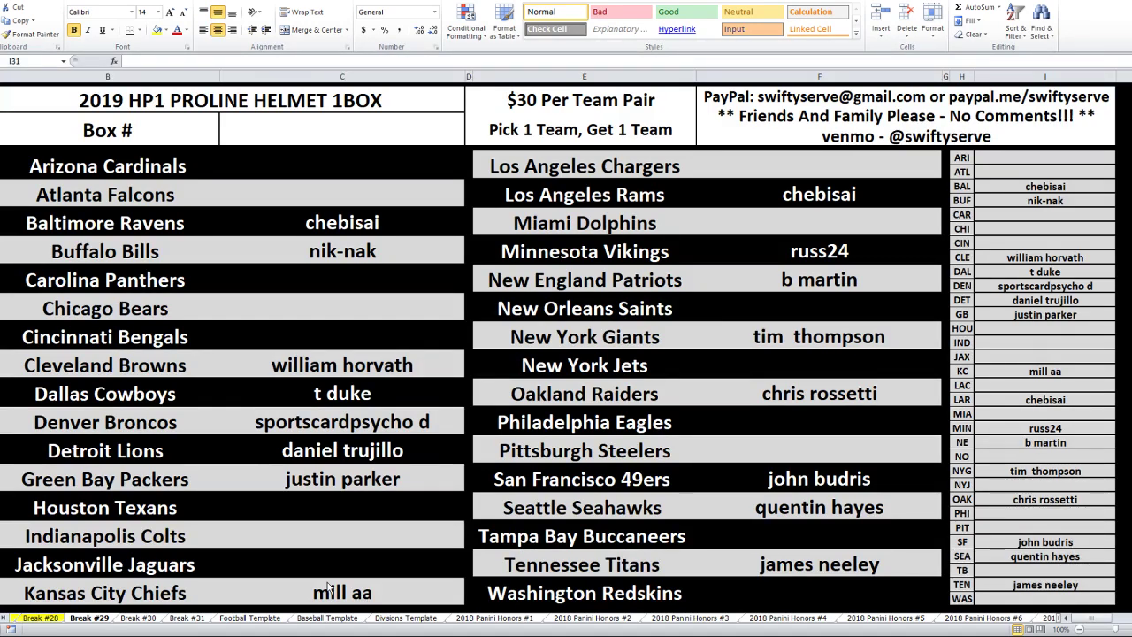
{"action": "key", "text": "alt+Tab"}
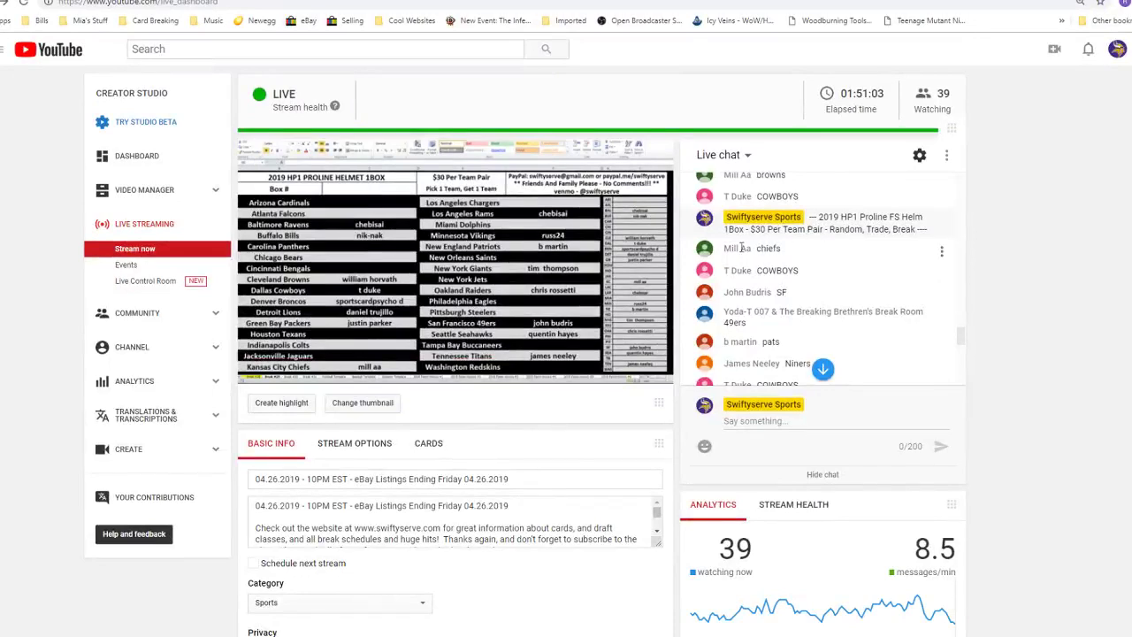
Step: Scroll the live chat, highlighting team names in messages, then return to Excel
{"action": "left_click_drag", "start_coordinate": [757, 255], "coordinate": [810, 274]}
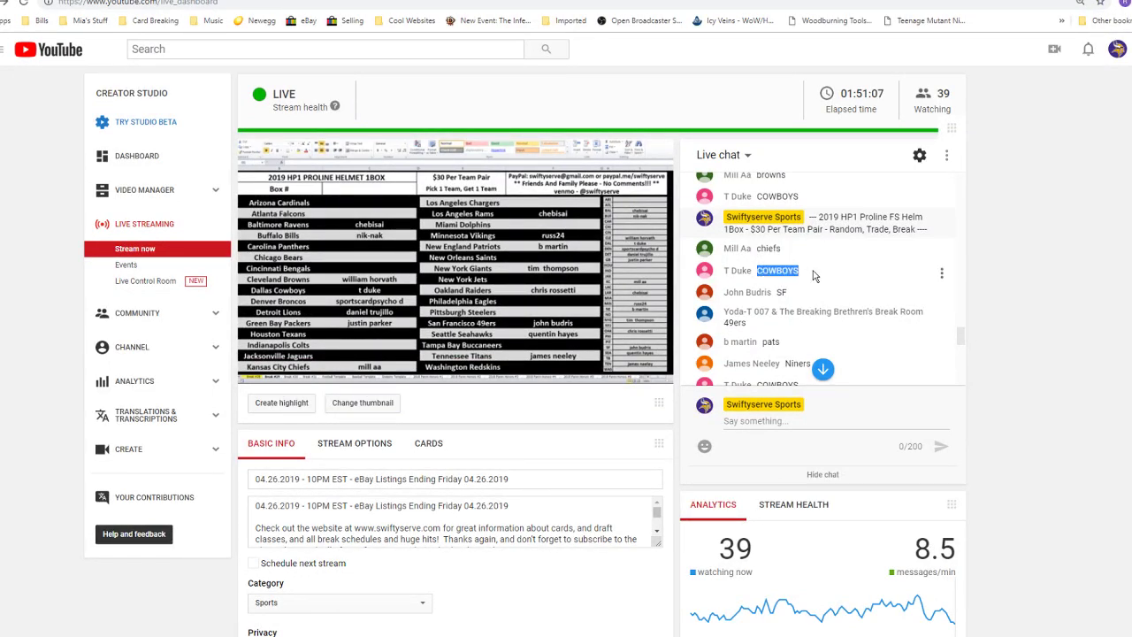
{"action": "scroll", "coordinate": [788, 278], "scroll_direction": "down", "scroll_amount": 2}
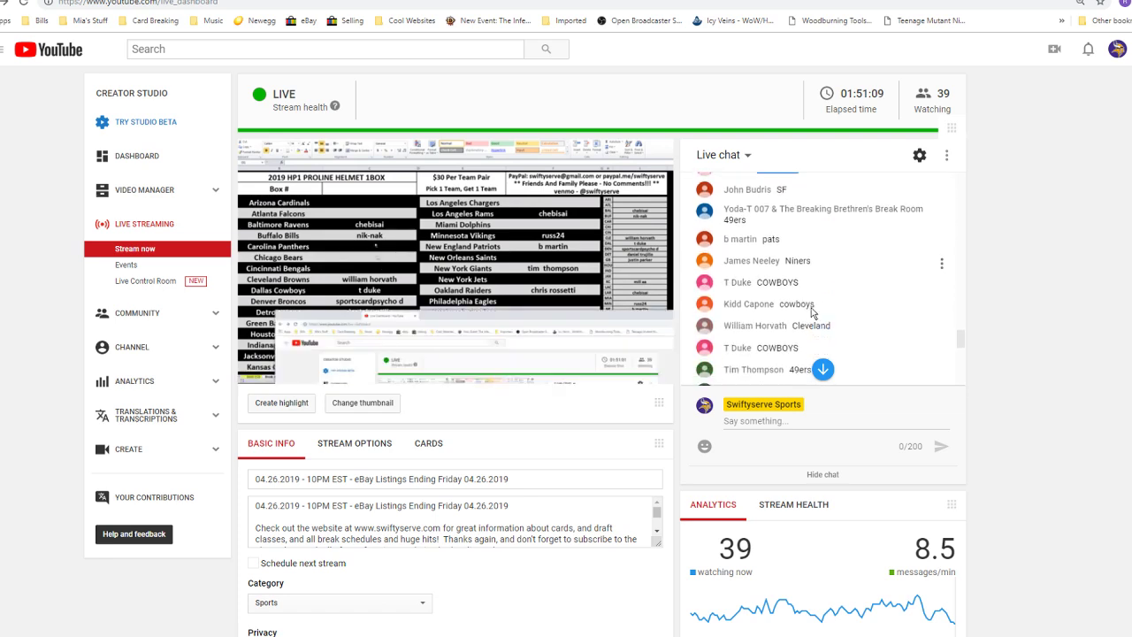
{"action": "left_click_drag", "start_coordinate": [794, 243], "coordinate": [834, 244]}
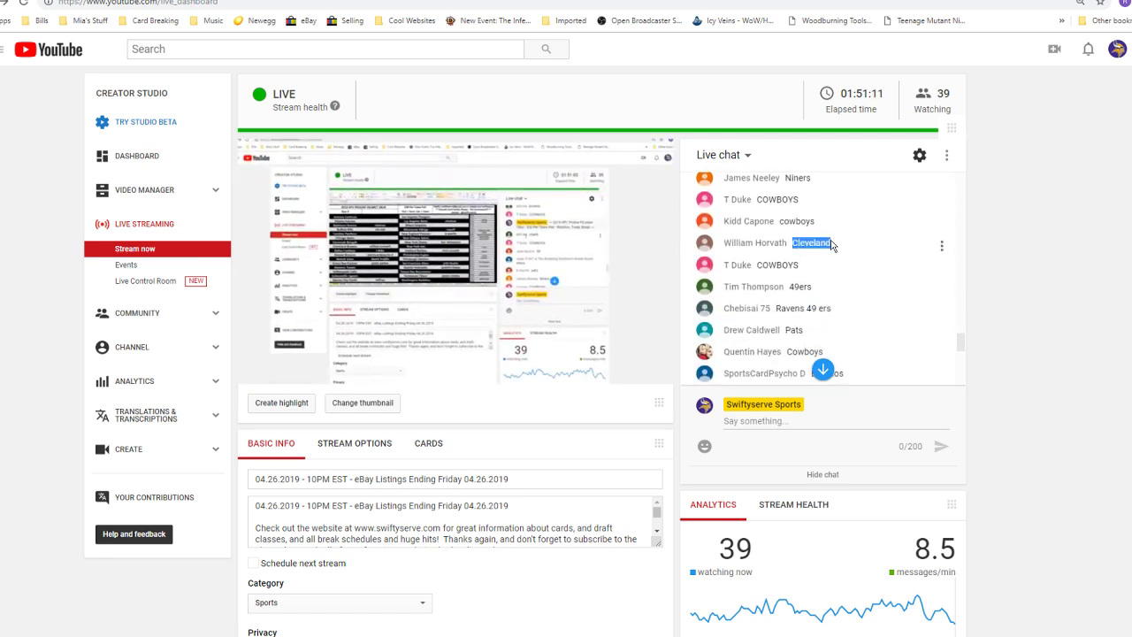
{"action": "scroll", "coordinate": [830, 251], "scroll_direction": "down", "scroll_amount": 2}
{"action": "scroll", "coordinate": [830, 251], "scroll_direction": "down", "scroll_amount": 1}
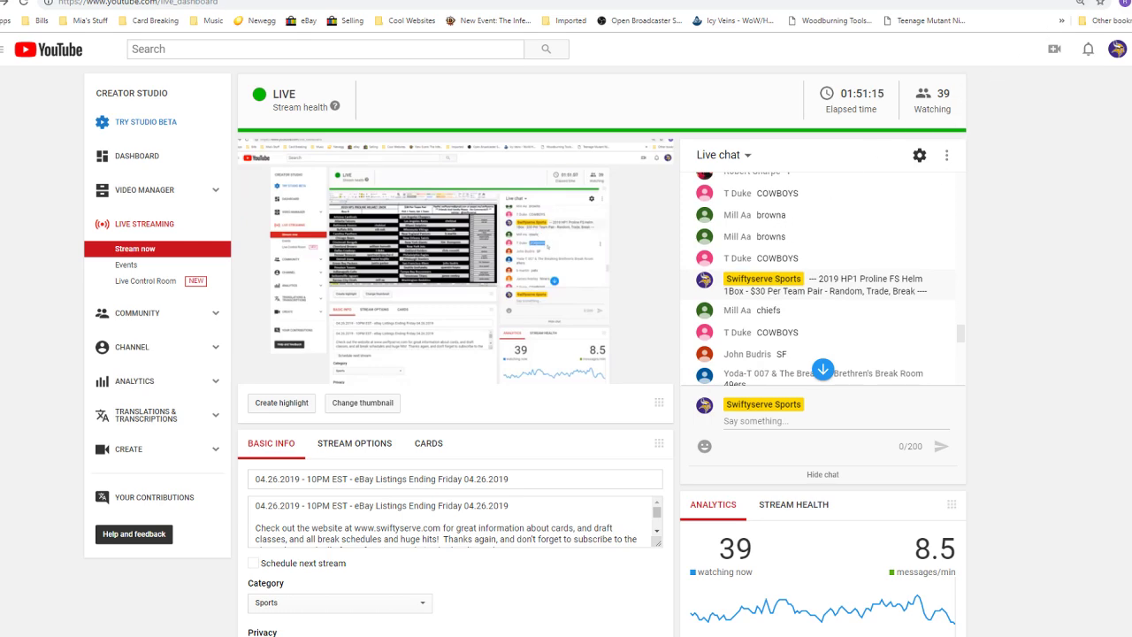
{"action": "key", "text": "alt+Tab"}
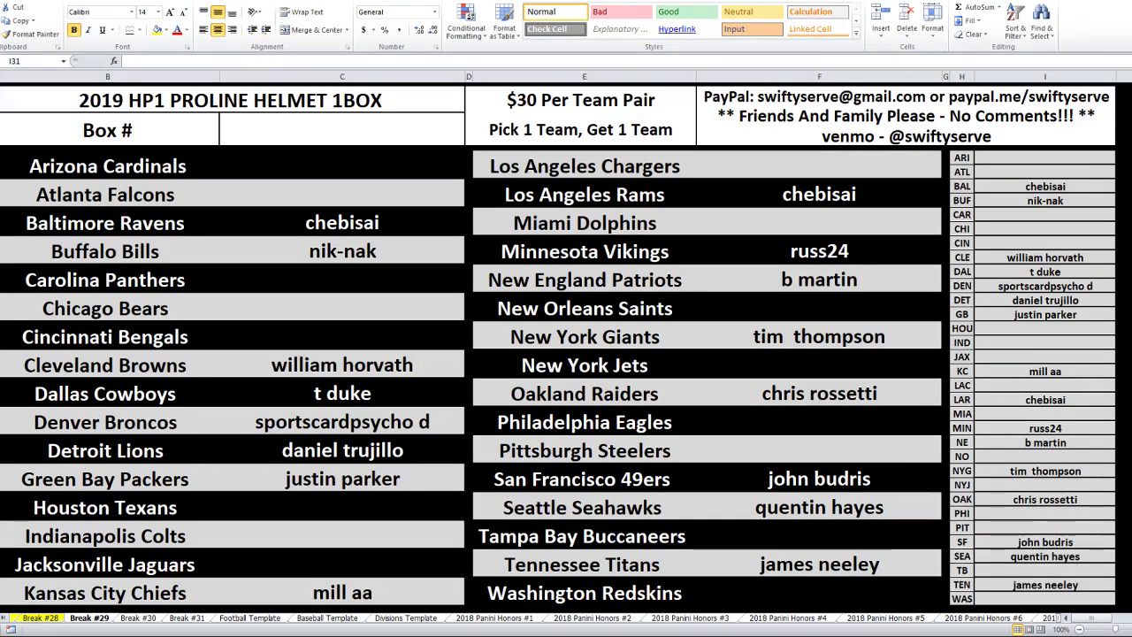
Step: Select all sixteen claimed team rows, from Ravens and Bills through Vikings and Rams
{"action": "left_click_drag", "start_coordinate": [177, 223], "coordinate": [345, 253]}
{"action": "left_click", "coordinate": [188, 368], "text": "ctrl"}
{"action": "left_click_drag", "start_coordinate": [188, 368], "coordinate": [345, 478]}
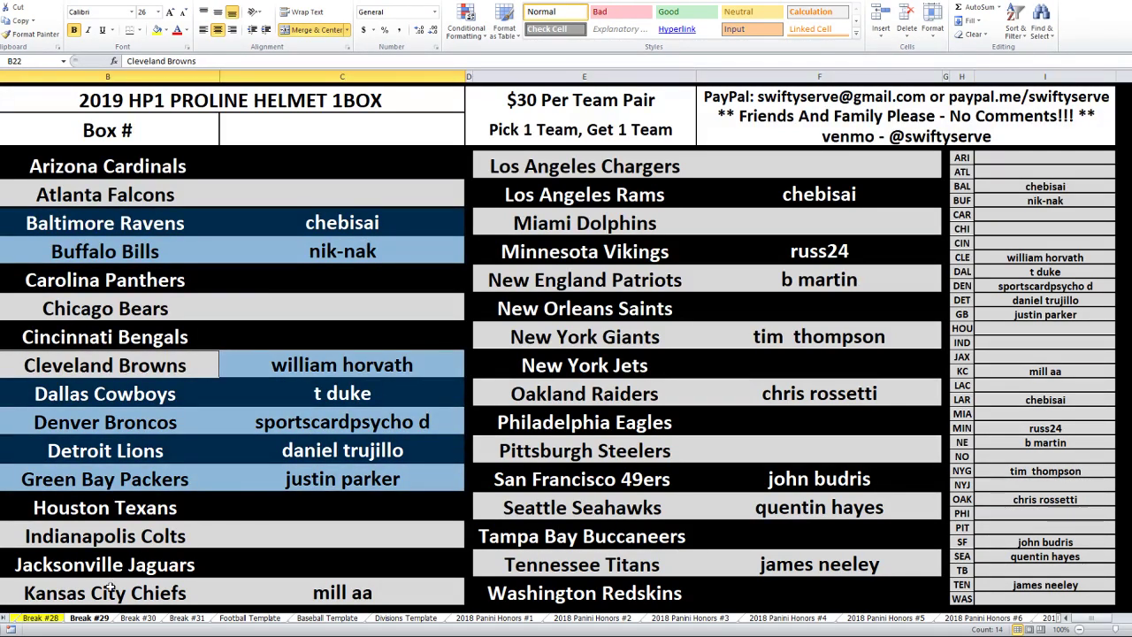
{"action": "left_click_drag", "start_coordinate": [133, 592], "coordinate": [292, 594]}
{"action": "left_click_drag", "start_coordinate": [637, 566], "coordinate": [849, 565]}
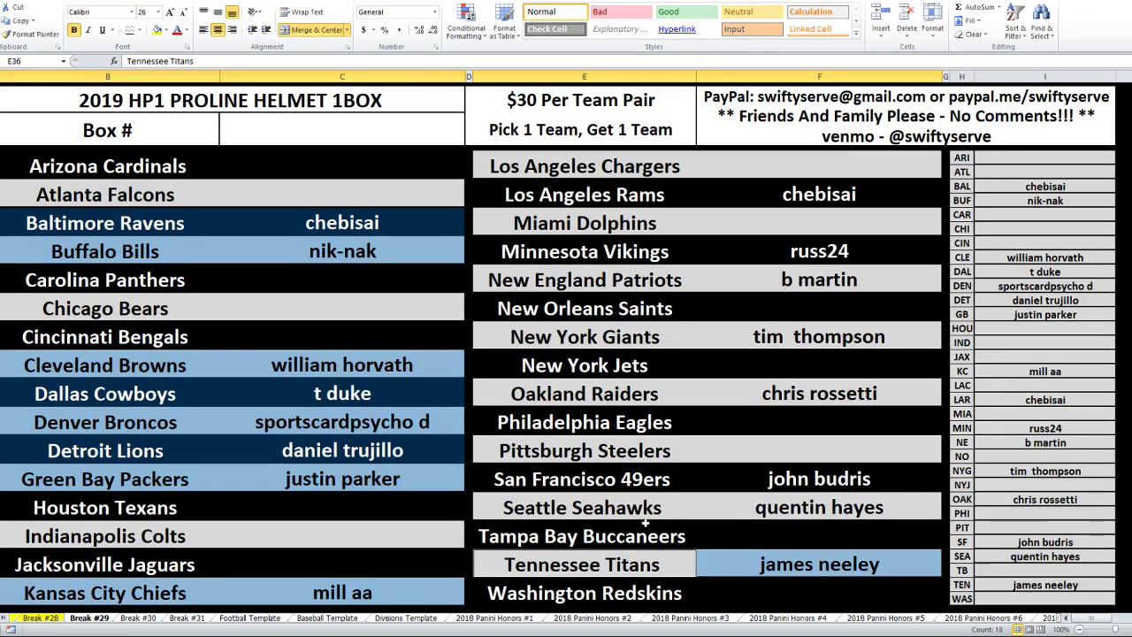
{"action": "left_click_drag", "start_coordinate": [643, 517], "coordinate": [763, 479]}
{"action": "left_click_drag", "start_coordinate": [651, 394], "coordinate": [734, 394]}
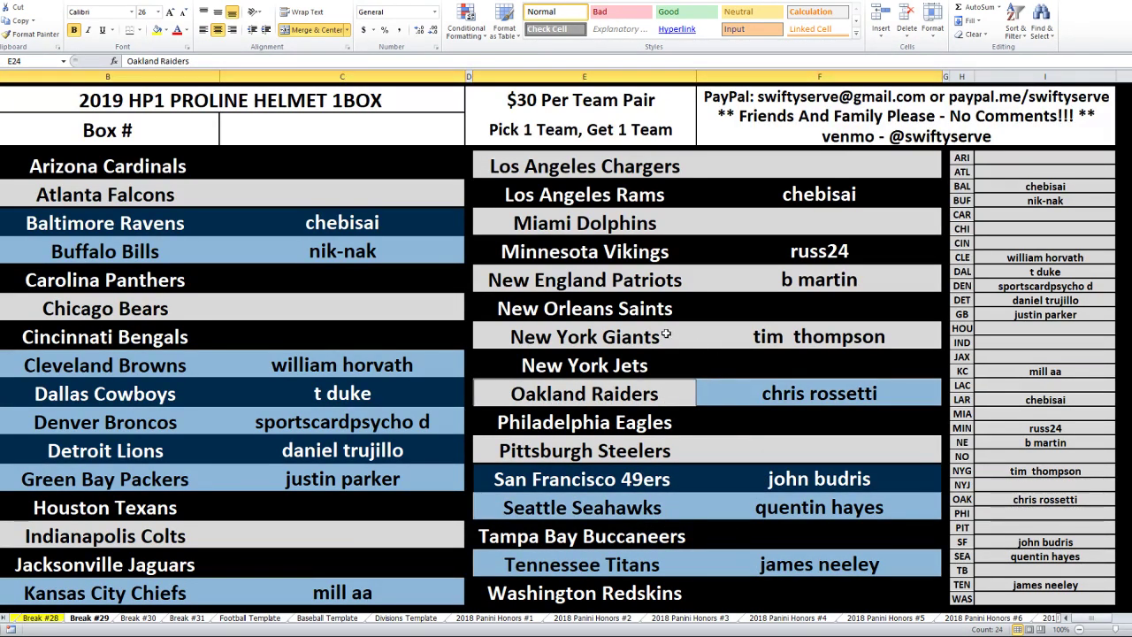
{"action": "left_click_drag", "start_coordinate": [588, 334], "coordinate": [721, 336]}
{"action": "left_click_drag", "start_coordinate": [642, 276], "coordinate": [707, 252]}
{"action": "left_click_drag", "start_coordinate": [594, 194], "coordinate": [728, 194]}
Step: Fill the selected sold rows green and set their font colour
{"action": "left_click", "coordinate": [166, 30]}
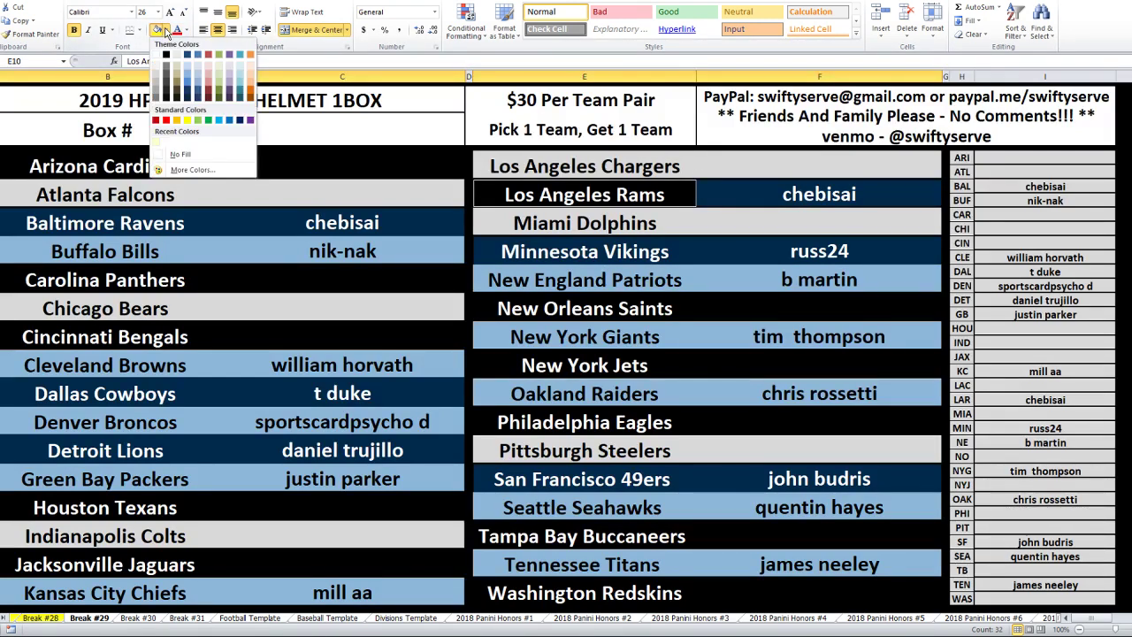
{"action": "left_click", "coordinate": [210, 122]}
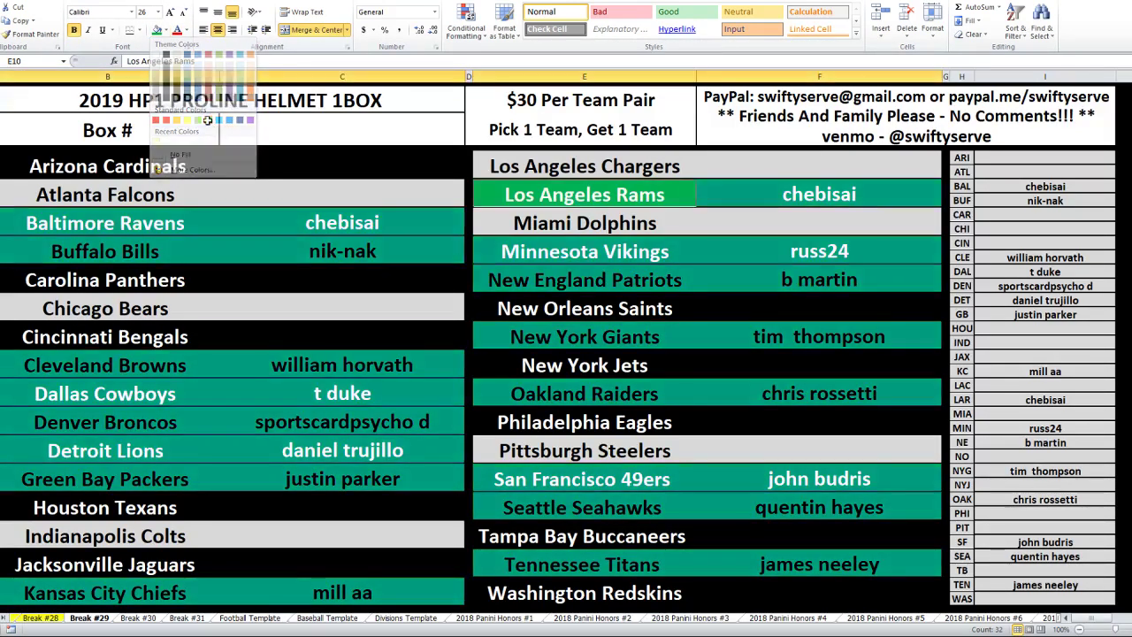
{"action": "left_click", "coordinate": [187, 30]}
{"action": "left_click", "coordinate": [181, 52]}
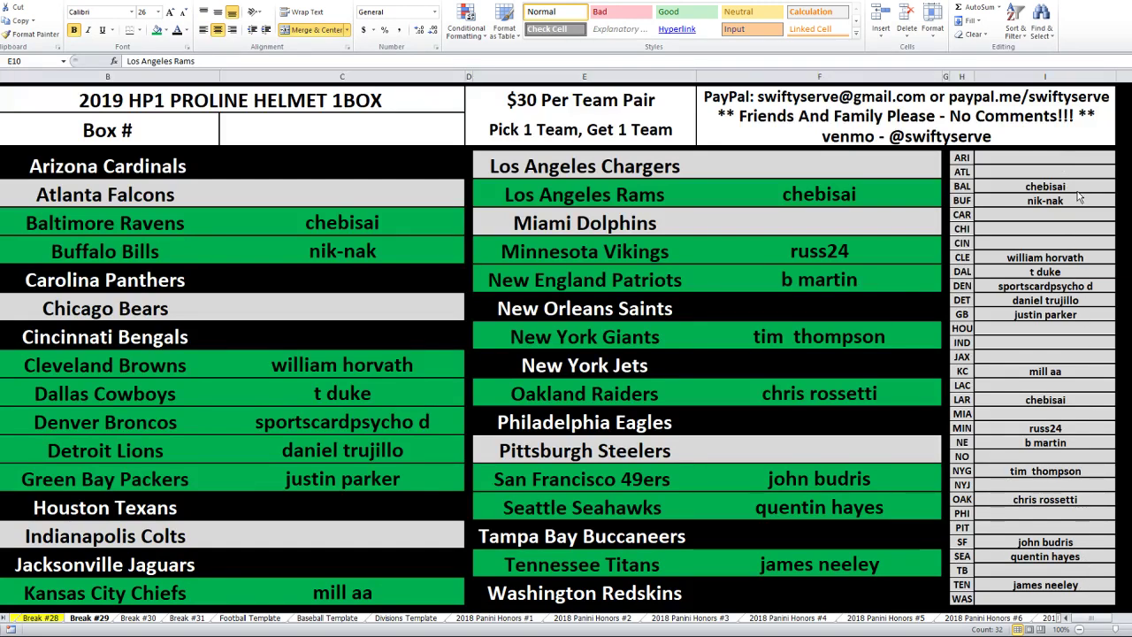
Step: Copy the buyer names in I9:I36 from BAL down to TEN
{"action": "left_click_drag", "start_coordinate": [1068, 189], "coordinate": [1061, 548]}
{"action": "key", "text": "ctrl+c"}
{"action": "scroll", "coordinate": [944, 468], "scroll_direction": "up", "scroll_amount": 1}
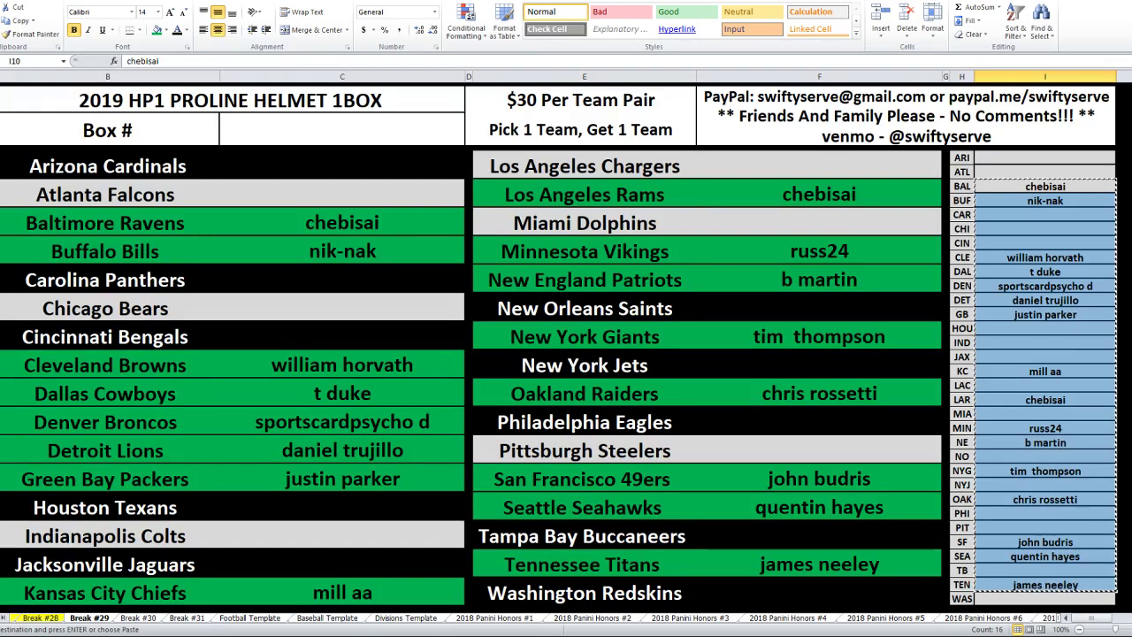
{"action": "key", "text": "alt+Tab"}
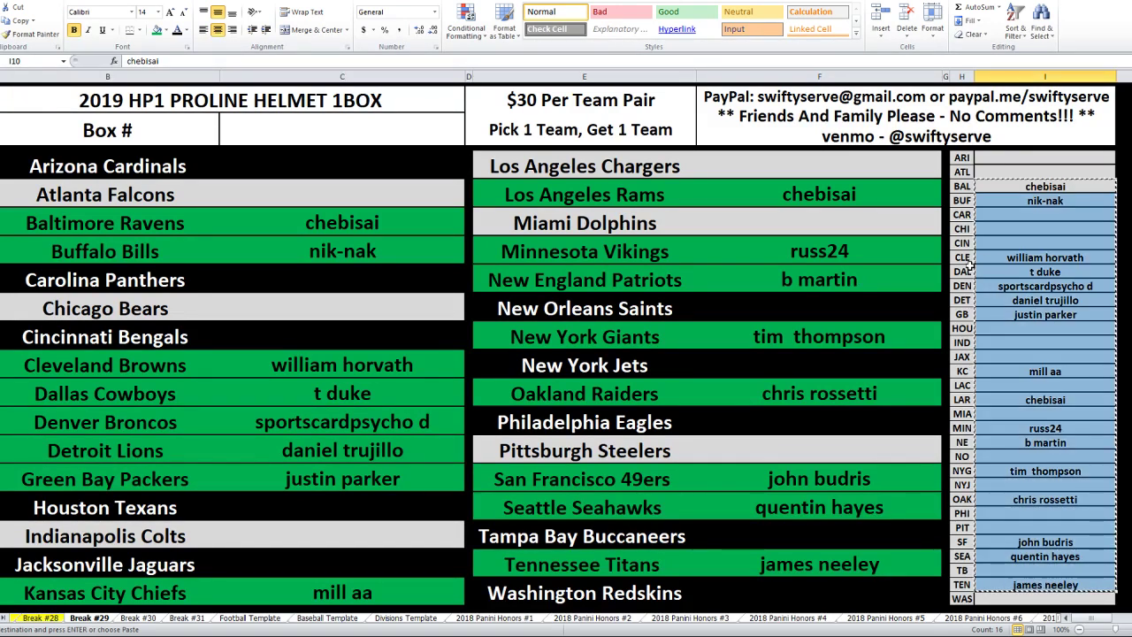
Step: Select the DAL, SF, DEN, TEN, NE, SEA and KC rows in the side list
{"action": "left_click_drag", "start_coordinate": [964, 272], "coordinate": [997, 268]}
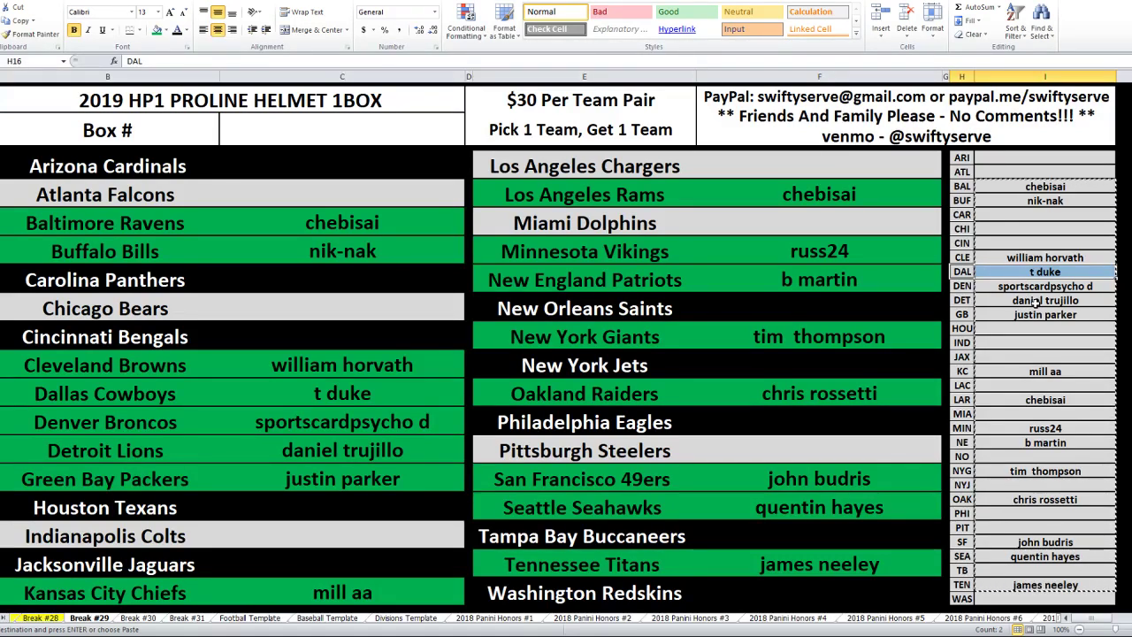
{"action": "left_click", "coordinate": [988, 541], "text": "ctrl"}
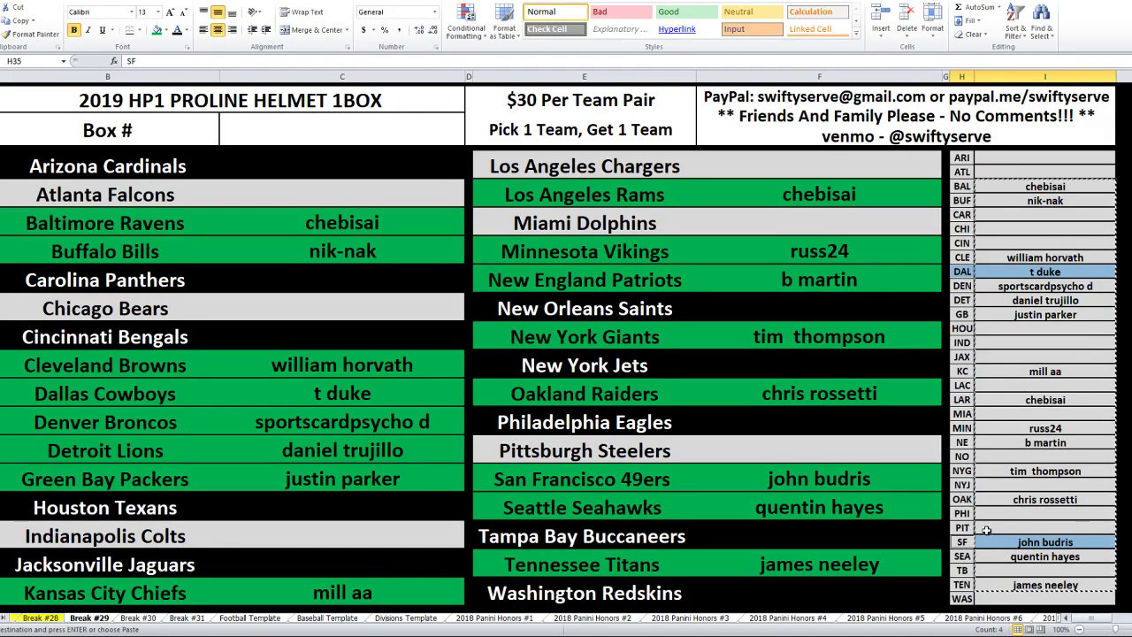
{"action": "left_click_drag", "start_coordinate": [962, 286], "coordinate": [990, 286]}
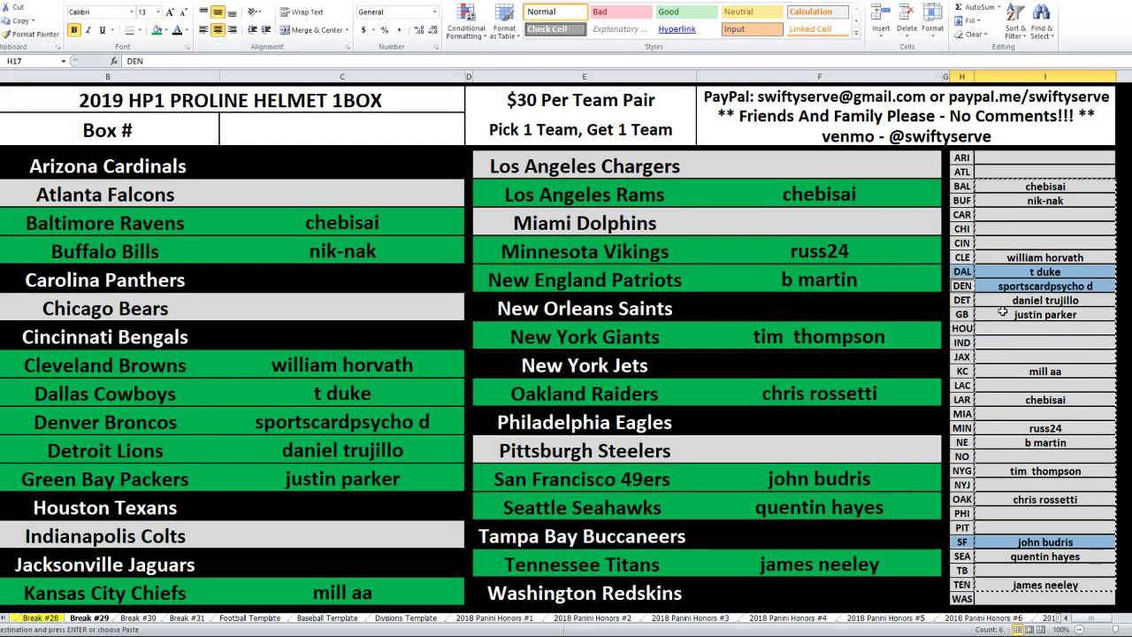
{"action": "left_click", "coordinate": [961, 584], "text": "ctrl"}
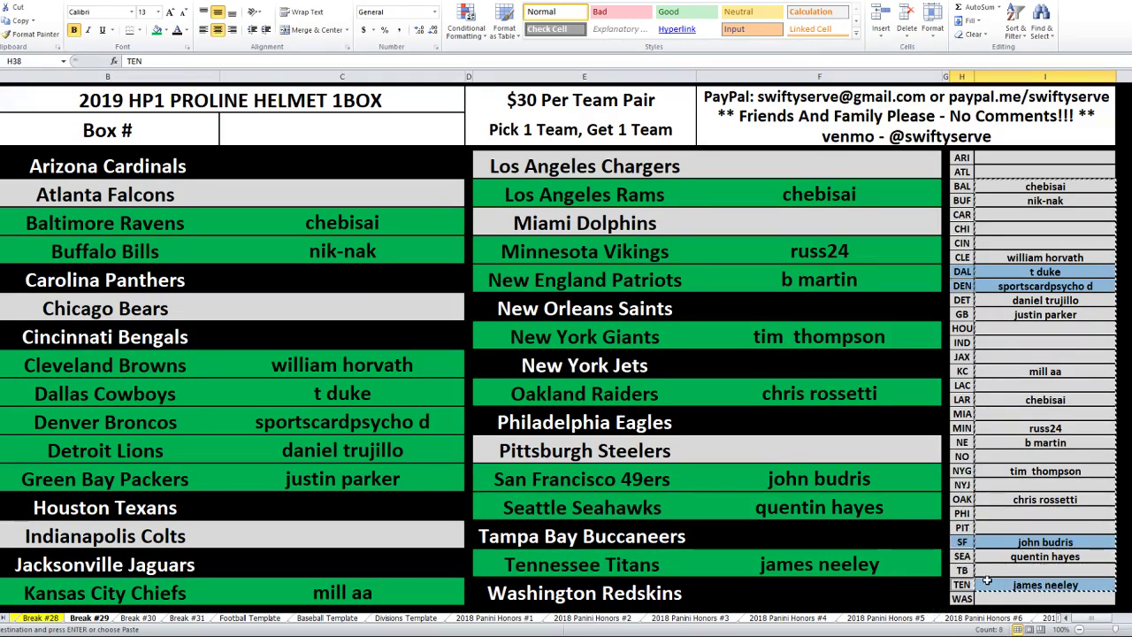
{"action": "left_click", "coordinate": [962, 443], "text": "ctrl"}
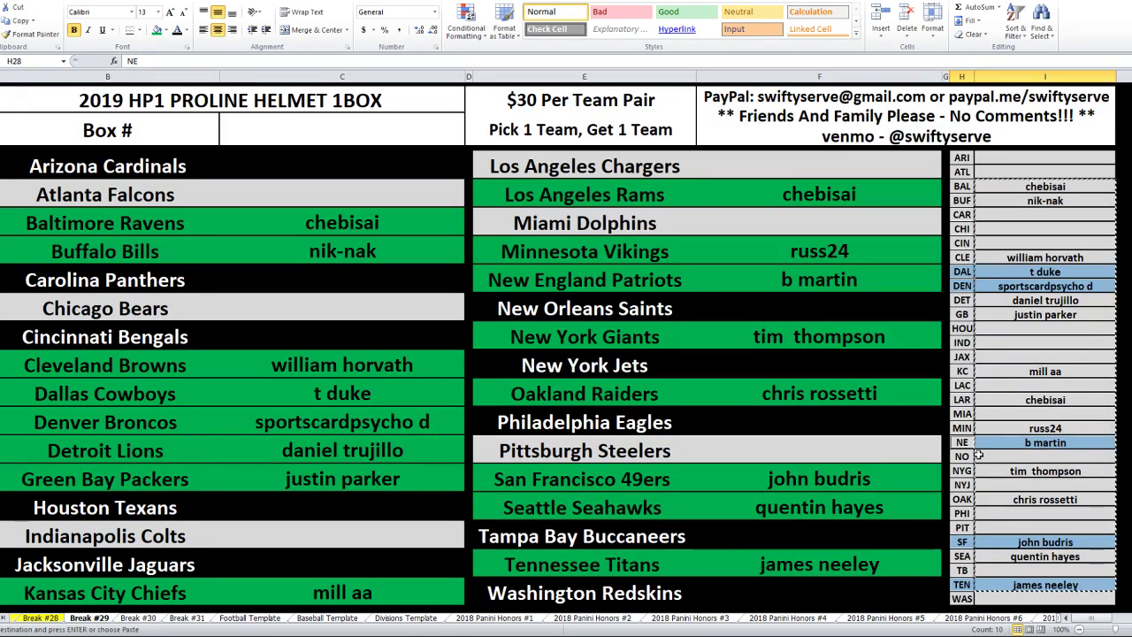
{"action": "left_click", "coordinate": [962, 556], "text": "ctrl"}
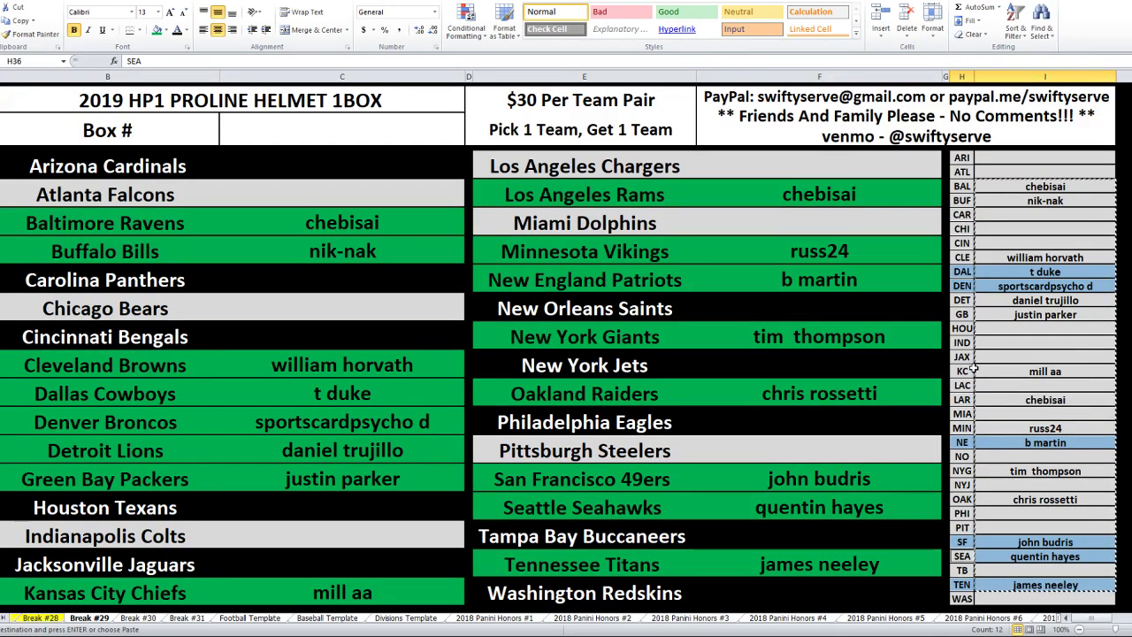
{"action": "left_click", "coordinate": [973, 370], "text": "ctrl"}
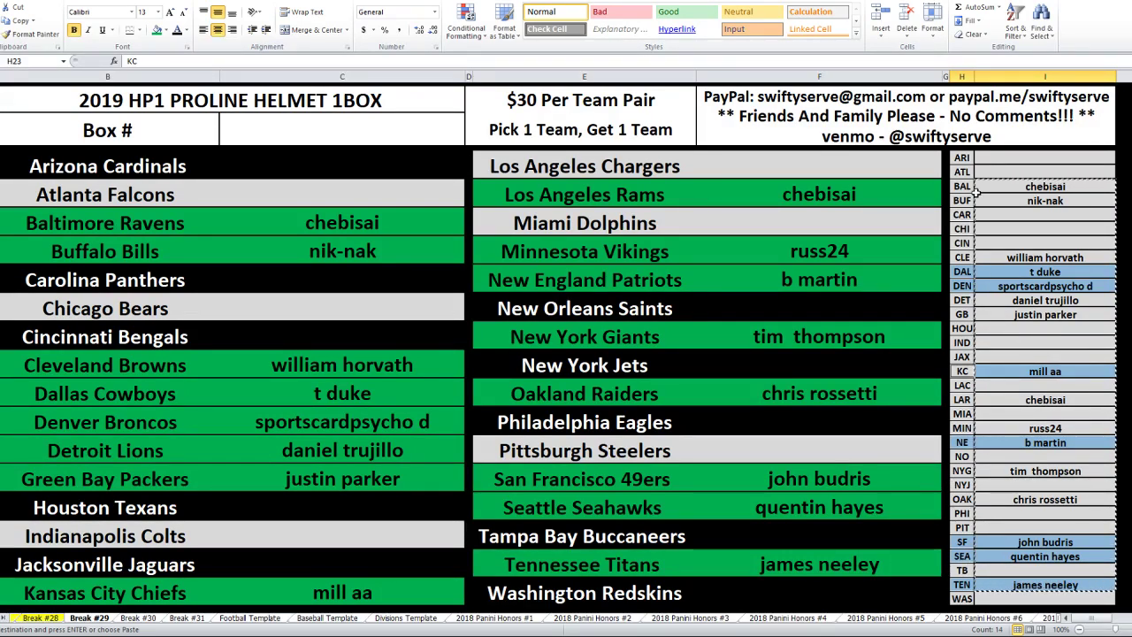
Step: Add the BAL, LAR, DET, MIN, BUF and NYG rows and fill them all green
{"action": "left_click", "coordinate": [976, 191]}
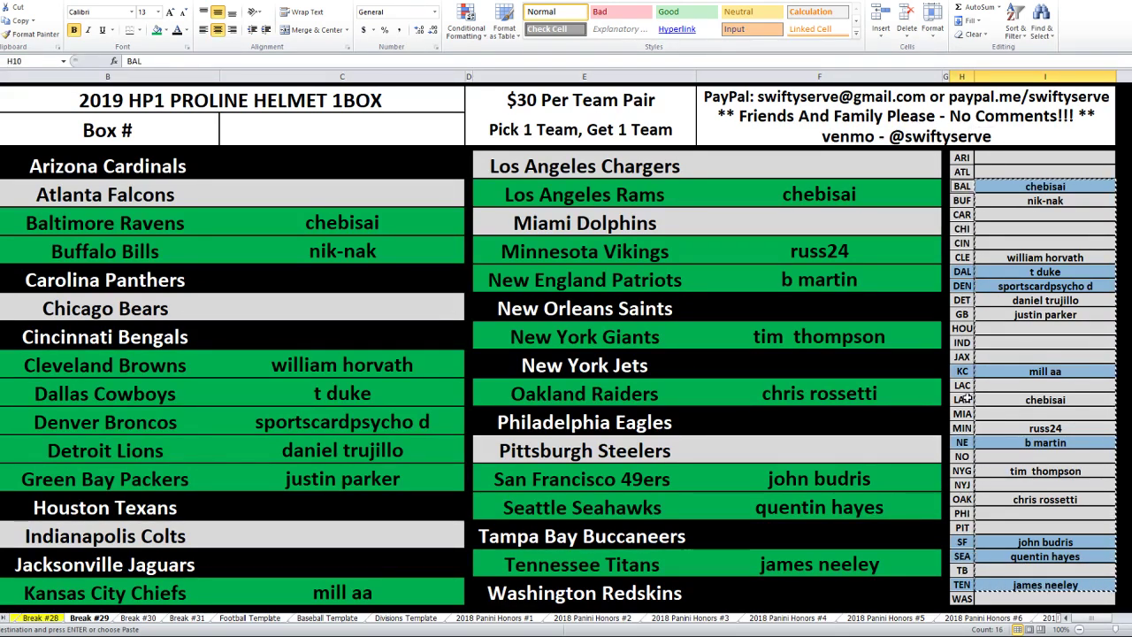
{"action": "left_click", "coordinate": [1004, 397], "text": "ctrl"}
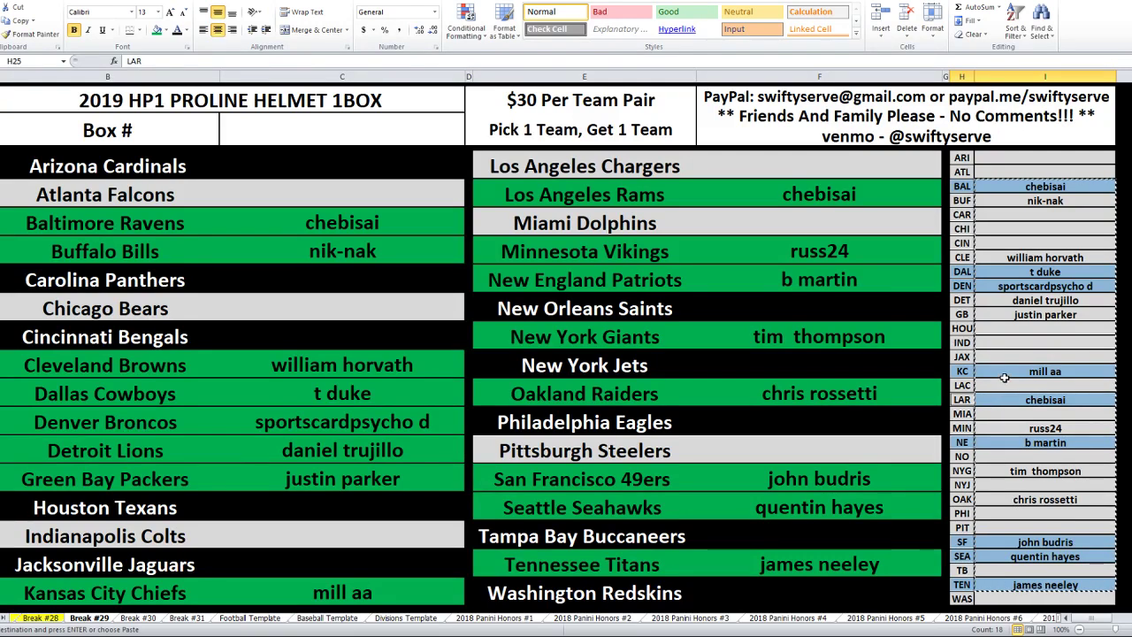
{"action": "left_click", "coordinate": [980, 300], "text": "ctrl"}
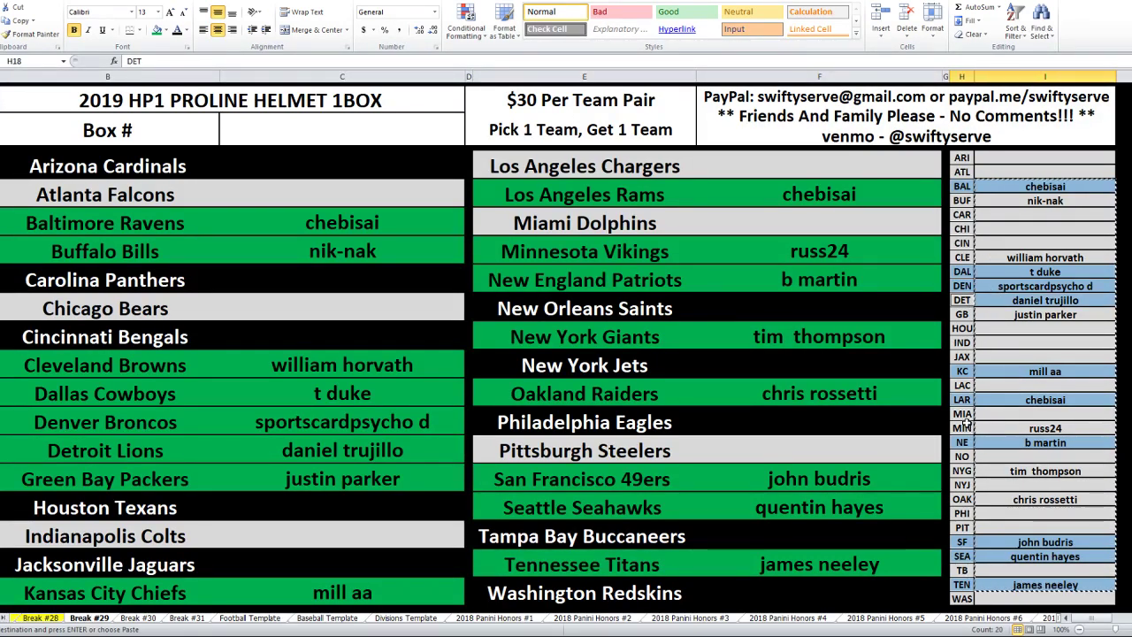
{"action": "left_click", "coordinate": [1006, 428], "text": "ctrl"}
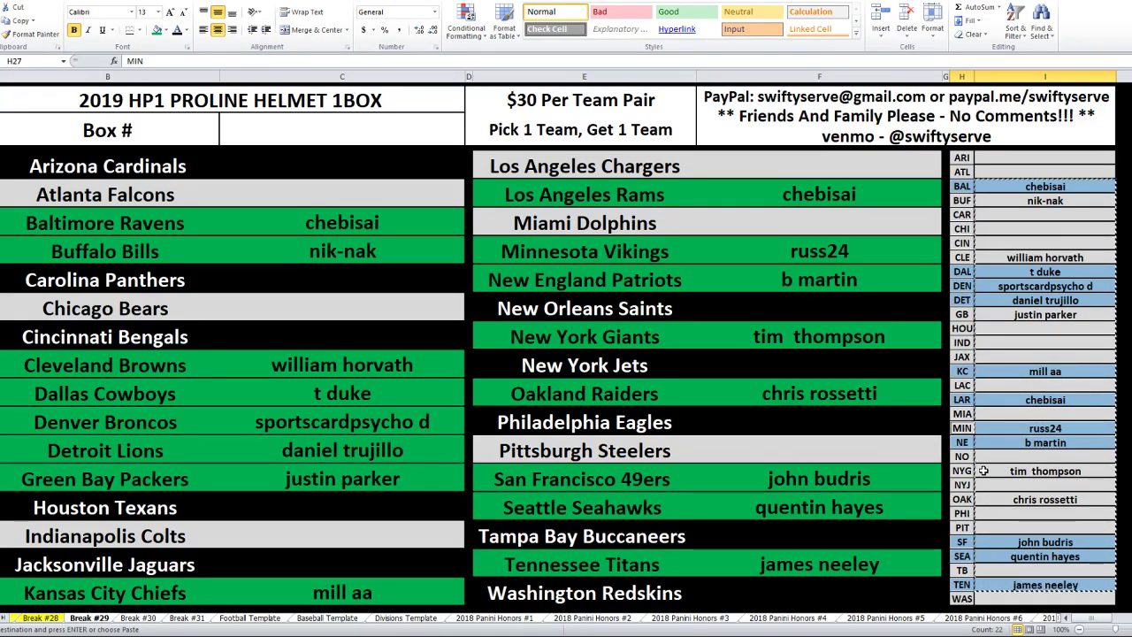
{"action": "left_click", "coordinate": [993, 201], "text": "ctrl"}
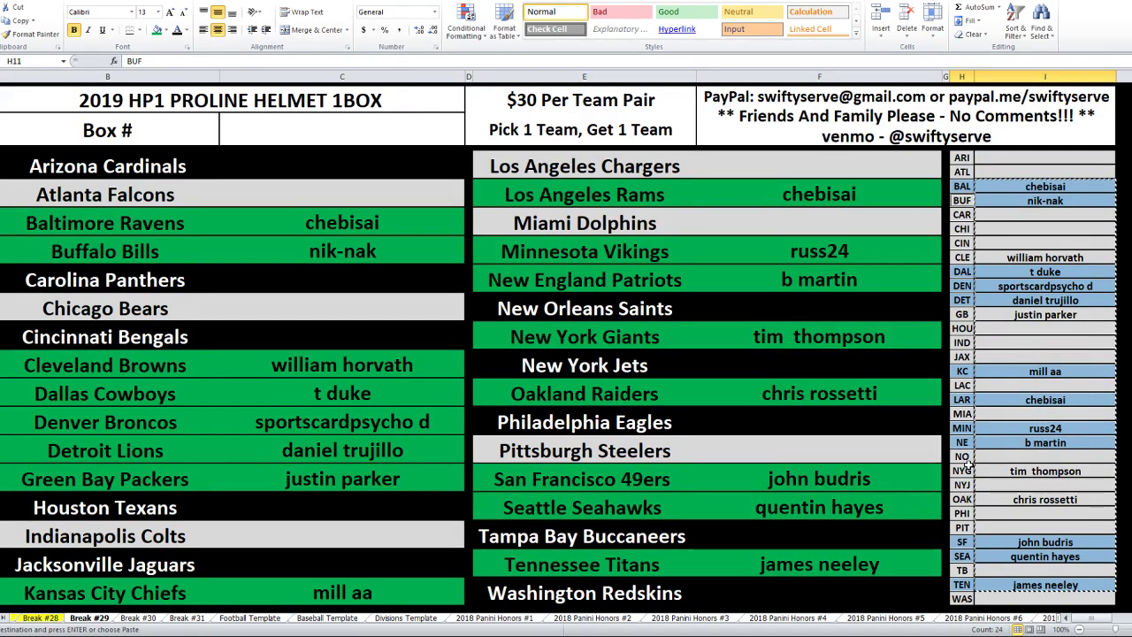
{"action": "left_click_drag", "start_coordinate": [969, 470], "coordinate": [990, 471]}
{"action": "left_click", "coordinate": [157, 29]}
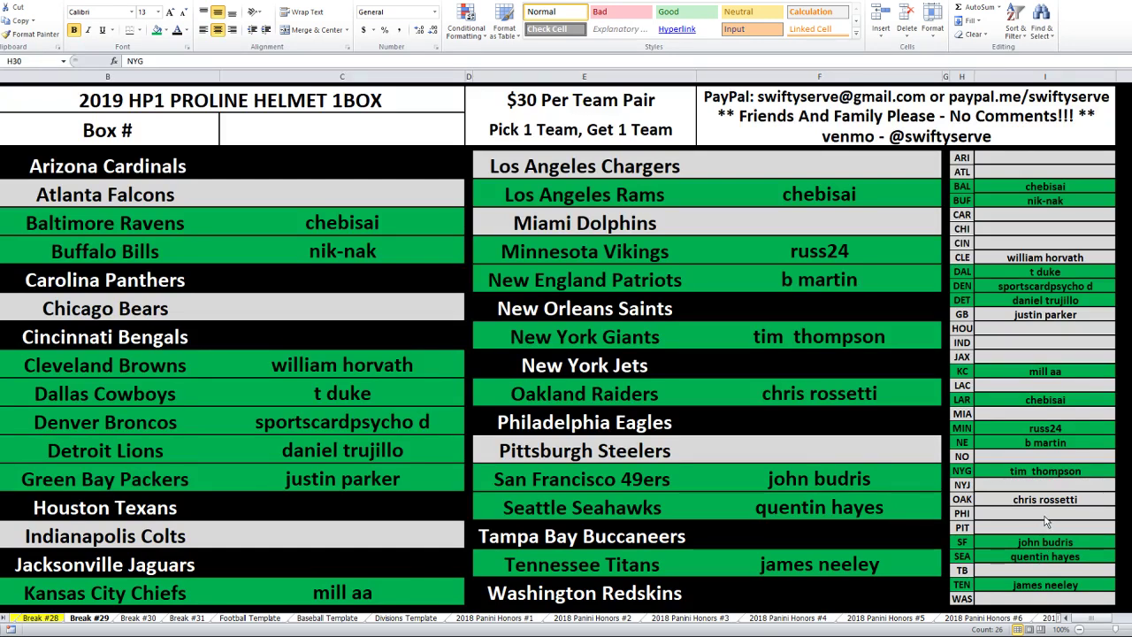
Step: Fill the CLE buyer row (H15:I15) green
{"action": "key", "text": "ctrl+a"}
{"action": "left_click_drag", "start_coordinate": [970, 499], "coordinate": [994, 499]}
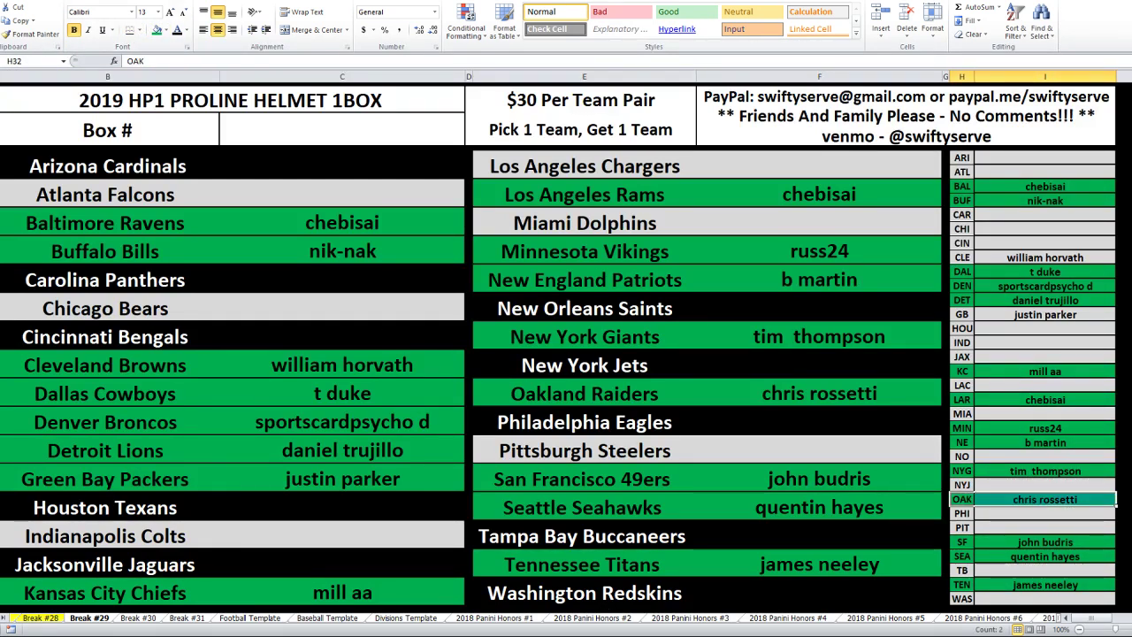
{"action": "key", "text": "alt+Tab"}
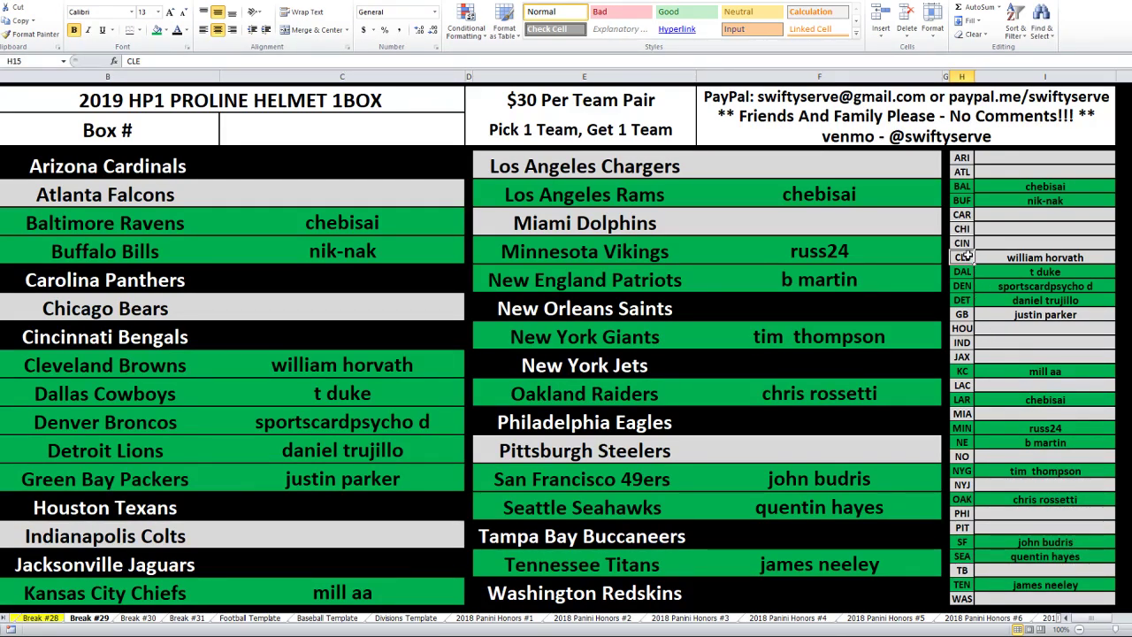
{"action": "left_click_drag", "start_coordinate": [964, 258], "coordinate": [994, 257]}
{"action": "left_click", "coordinate": [157, 30]}
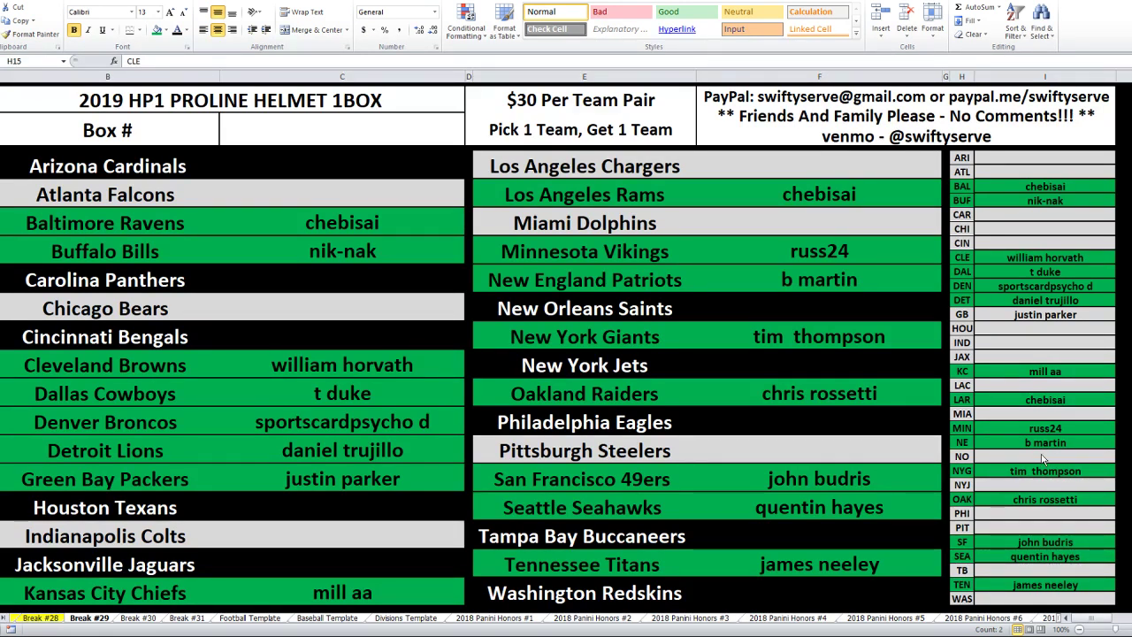
Step: Select the GB row, then copy column I's buyer names from BAL to TEN
{"action": "left_click_drag", "start_coordinate": [962, 314], "coordinate": [1079, 315]}
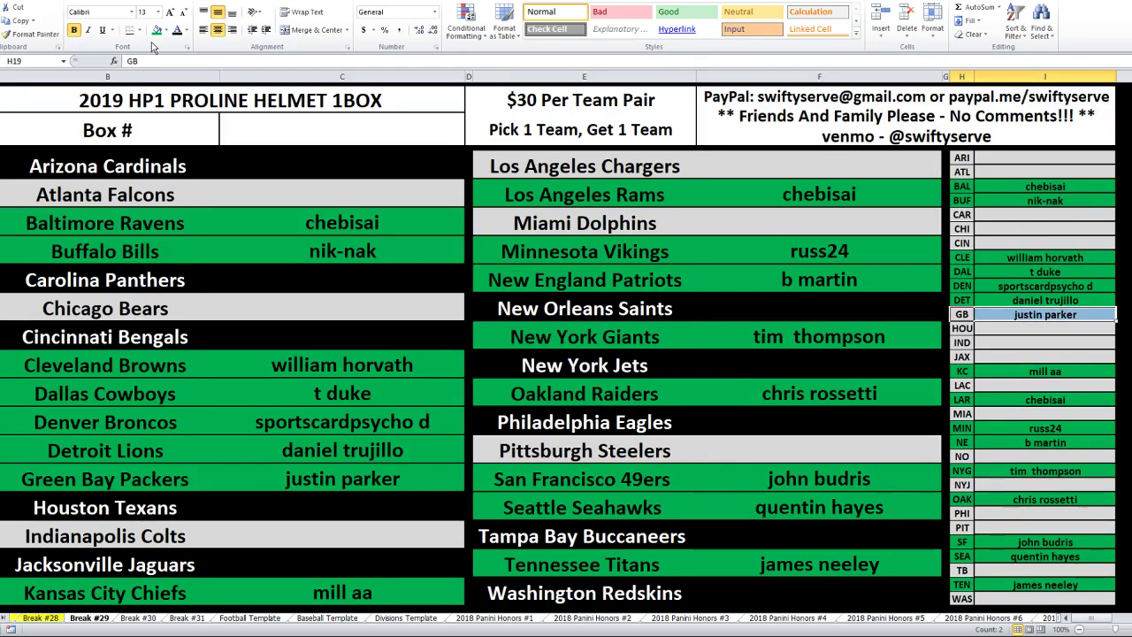
{"action": "left_click_drag", "start_coordinate": [1009, 187], "coordinate": [1008, 580]}
{"action": "key", "text": "ctrl+c"}
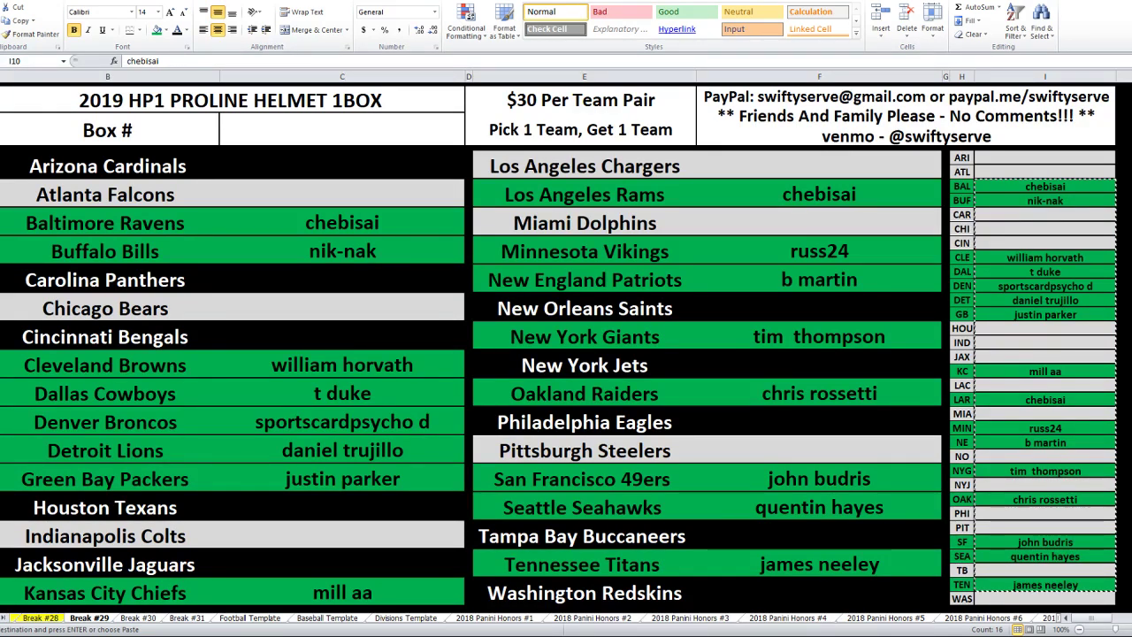
Step: Open Random.org's List Randomizer full screen and paste the copied buyer names into it
{"action": "key", "text": "alt+Tab"}
{"action": "key", "text": "super+Up"}
{"action": "mouse_move", "coordinate": [382, 70]}
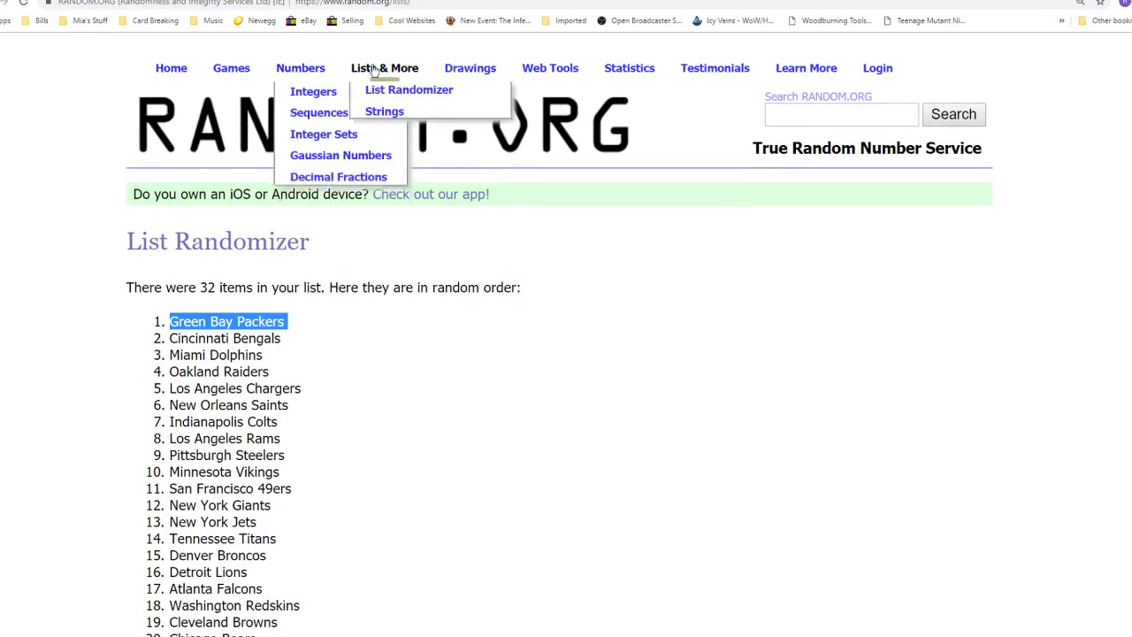
{"action": "left_click", "coordinate": [392, 95]}
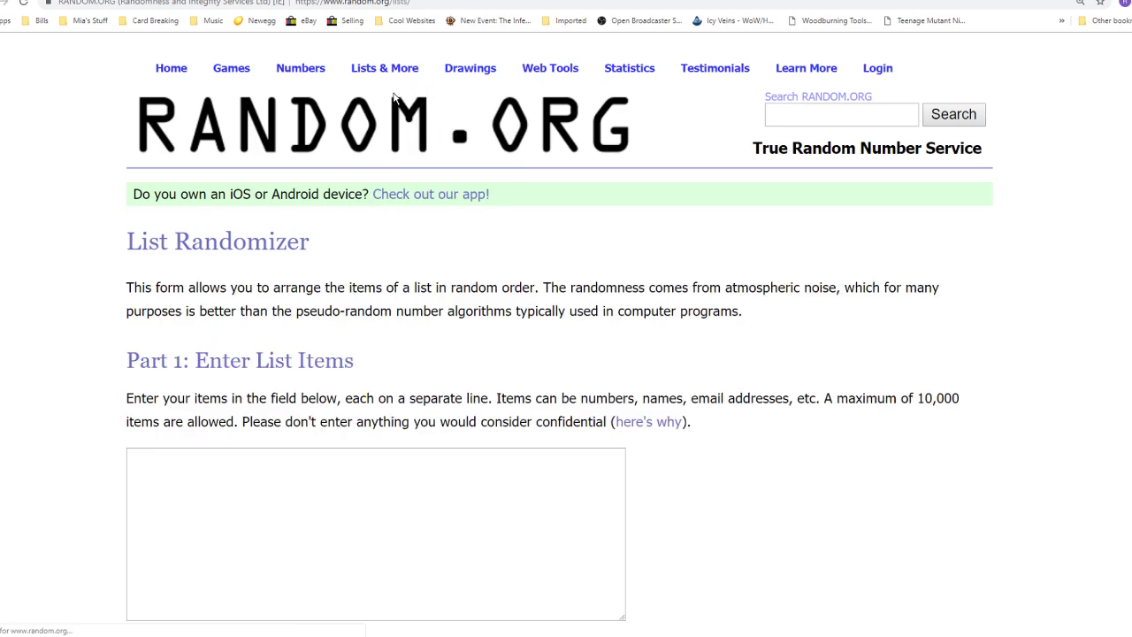
{"action": "left_click", "coordinate": [281, 480]}
{"action": "key", "text": "ctrl+v"}
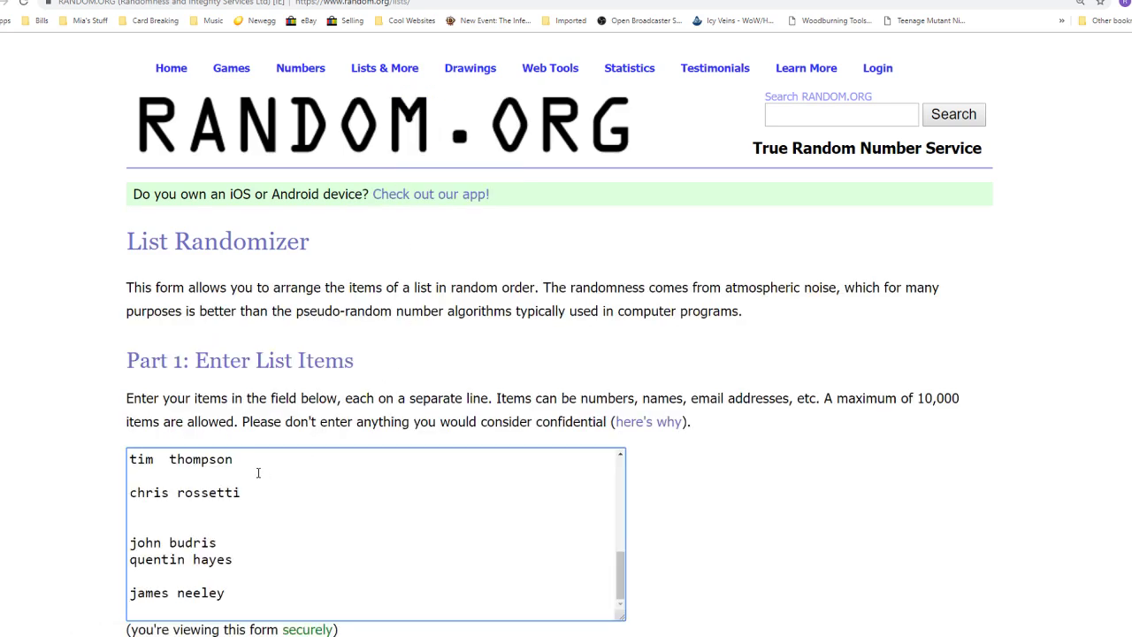
Step: Delete the blank lines so the list holds one buyer name per line
{"action": "key", "text": "BackSpace"}
{"action": "key", "text": "BackSpace"}
{"action": "left_click", "coordinate": [150, 563]}
{"action": "key", "text": "BackSpace"}
{"action": "key", "text": "BackSpace"}
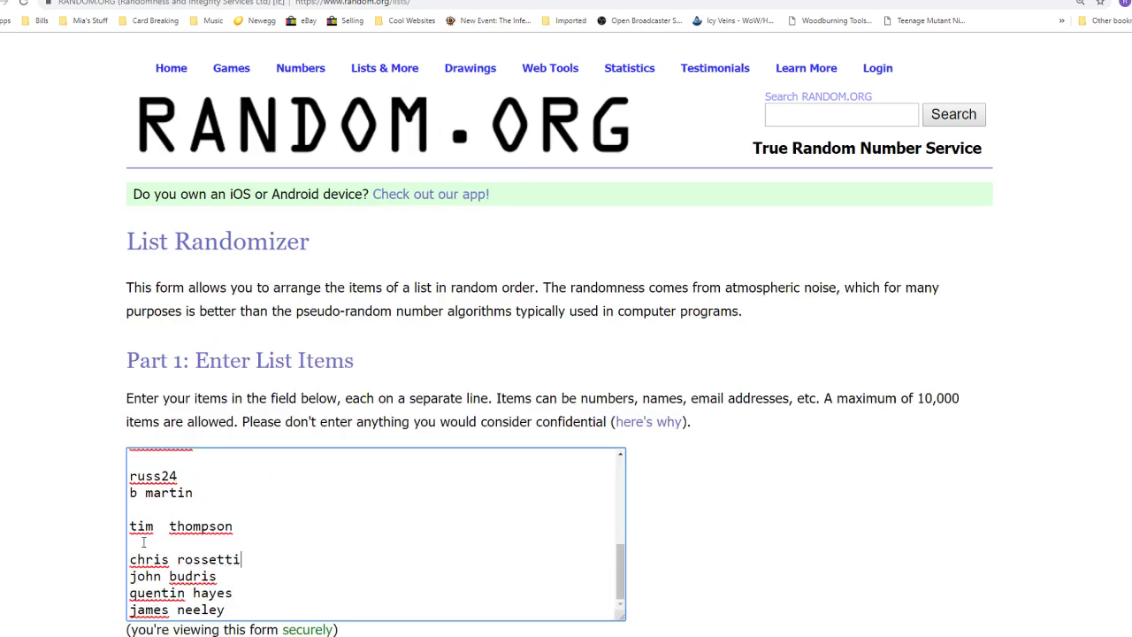
{"action": "key", "text": "BackSpace"}
{"action": "left_click", "coordinate": [149, 525]}
{"action": "key", "text": "BackSpace"}
{"action": "left_click", "coordinate": [142, 493]}
{"action": "key", "text": "BackSpace"}
{"action": "scroll", "coordinate": [151, 491], "scroll_direction": "up", "scroll_amount": 1}
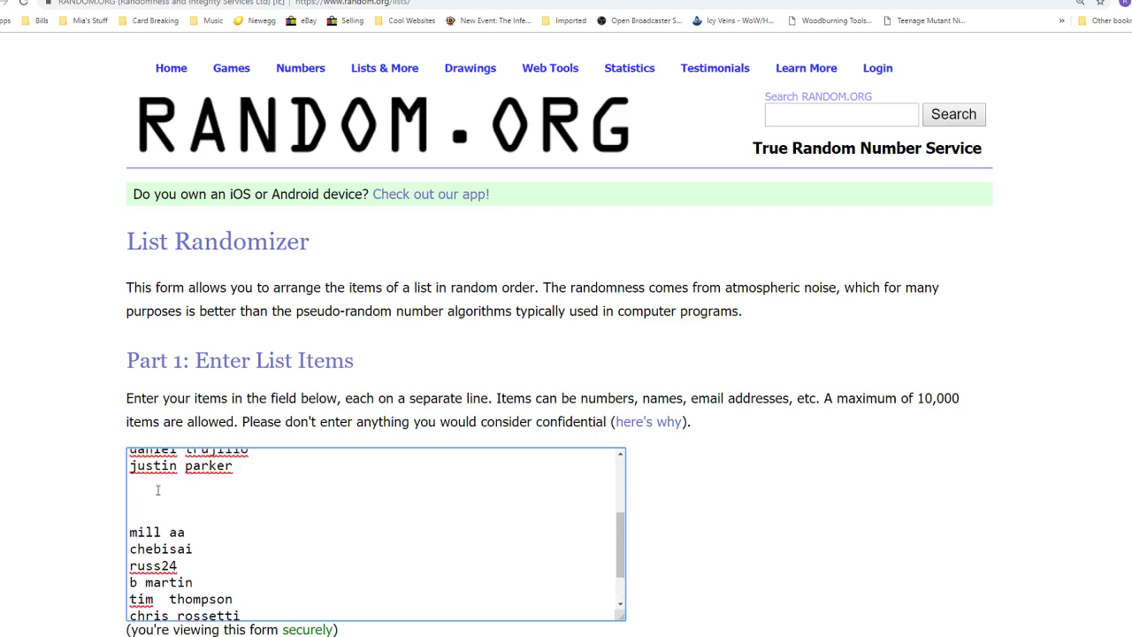
{"action": "left_click", "coordinate": [154, 489]}
{"action": "key", "text": "BackSpace"}
{"action": "key", "text": "BackSpace"}
{"action": "scroll", "coordinate": [150, 530], "scroll_direction": "up", "scroll_amount": 2}
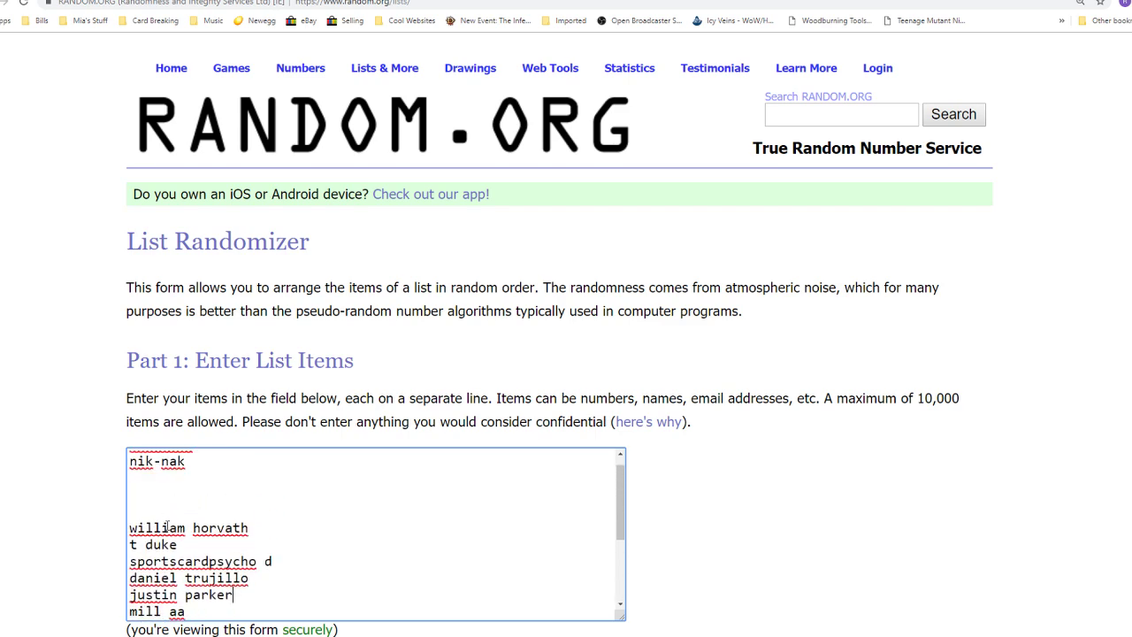
{"action": "left_click", "coordinate": [146, 494]}
{"action": "key", "text": "BackSpace"}
{"action": "key", "text": "BackSpace"}
{"action": "scroll", "coordinate": [149, 511], "scroll_direction": "up", "scroll_amount": 1}
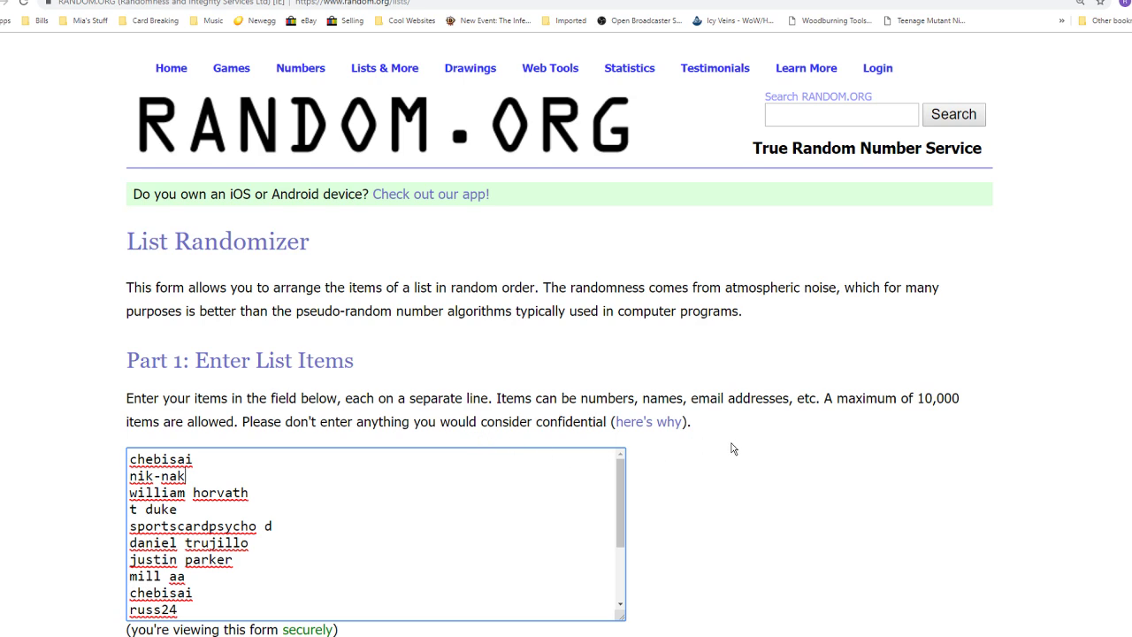
{"action": "key", "text": "super+Down"}
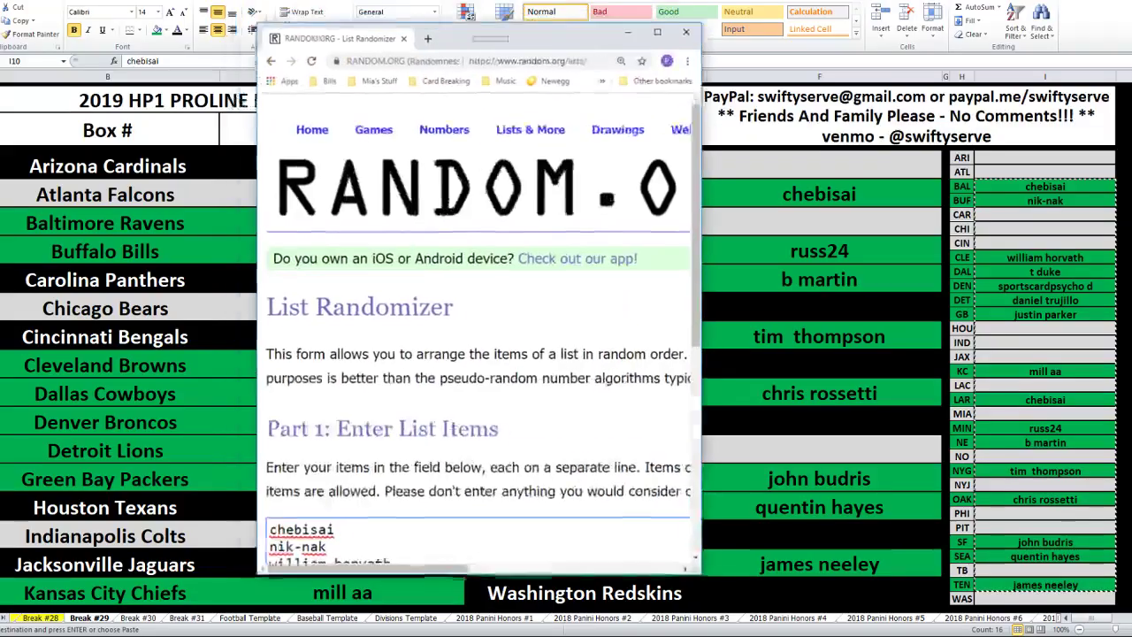
Step: Review the sixteen pasted buyer names and maximize the List Randomizer window to fill the screen
{"action": "left_click_drag", "start_coordinate": [475, 31], "coordinate": [688, 30]}
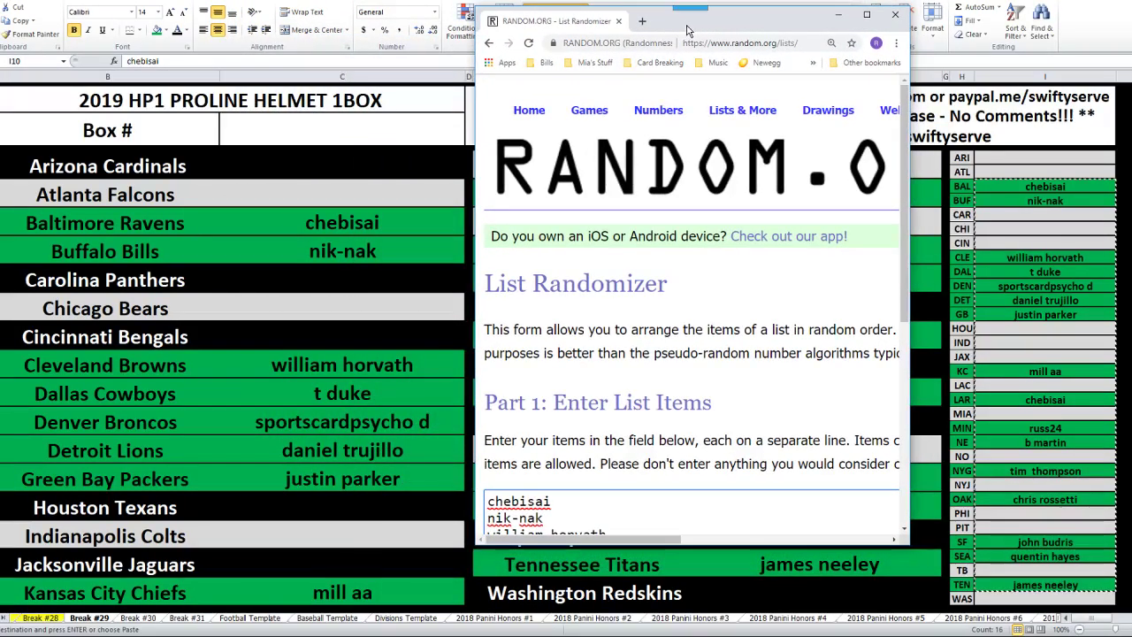
{"action": "left_click_drag", "start_coordinate": [904, 159], "coordinate": [904, 292]}
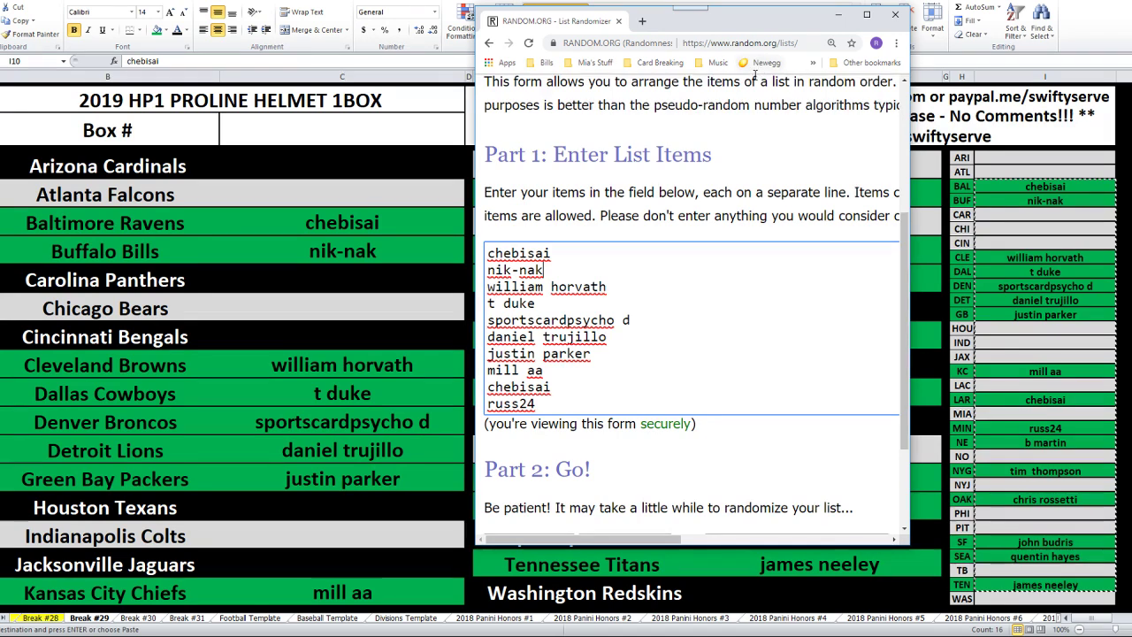
{"action": "scroll", "coordinate": [683, 181], "scroll_direction": "down", "scroll_amount": 2}
{"action": "scroll", "coordinate": [683, 168], "scroll_direction": "down", "scroll_amount": 2}
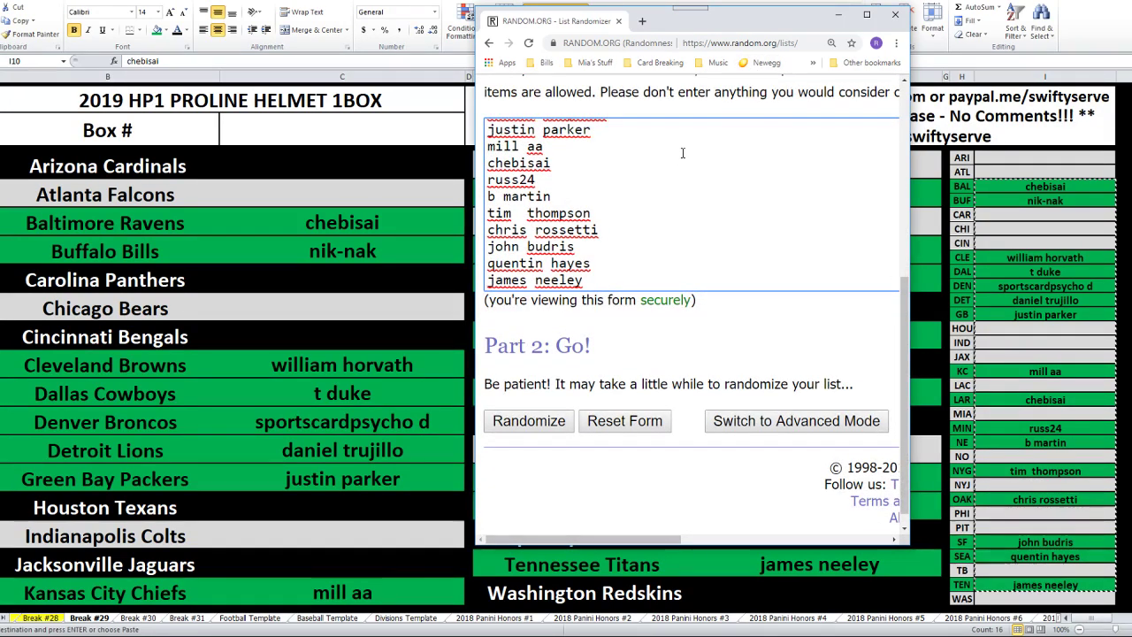
{"action": "scroll", "coordinate": [683, 152], "scroll_direction": "down", "scroll_amount": 1}
{"action": "left_click_drag", "start_coordinate": [737, 26], "coordinate": [550, 67]}
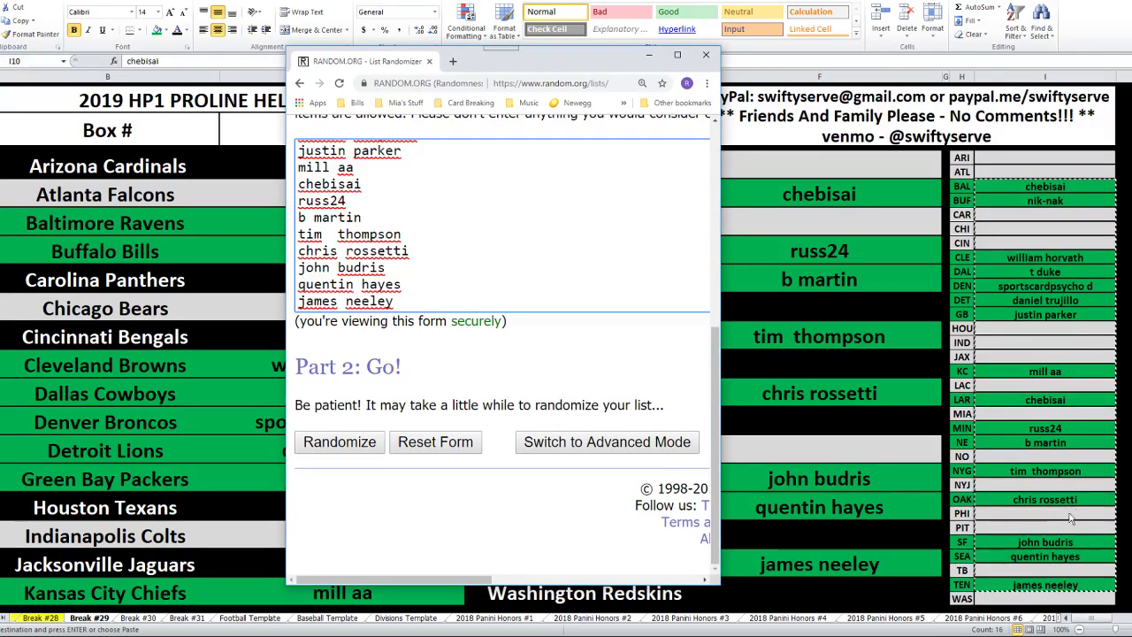
{"action": "left_click", "coordinate": [677, 56]}
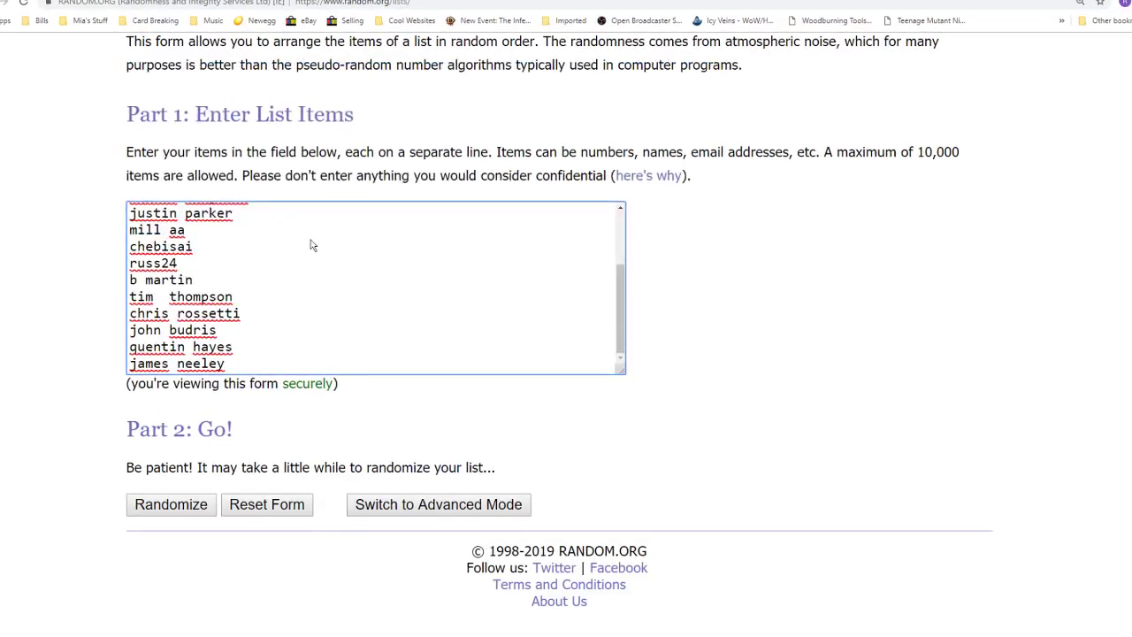
Step: Shuffle the buyer list until Random.org reports it randomized 5 times
{"action": "left_click", "coordinate": [187, 513]}
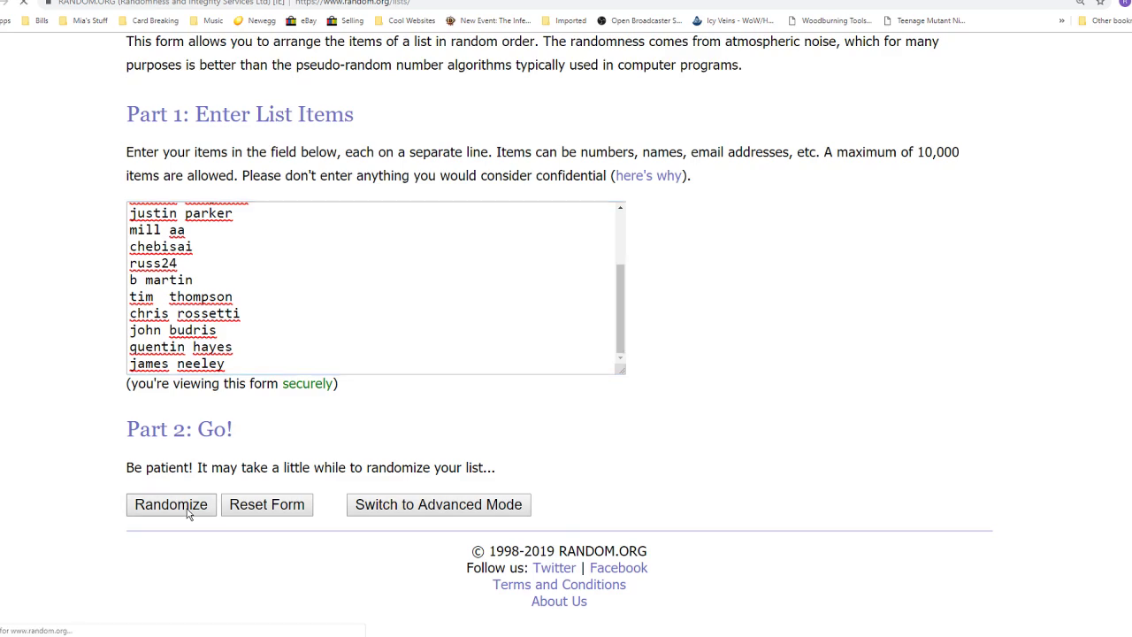
{"action": "left_click", "coordinate": [156, 504]}
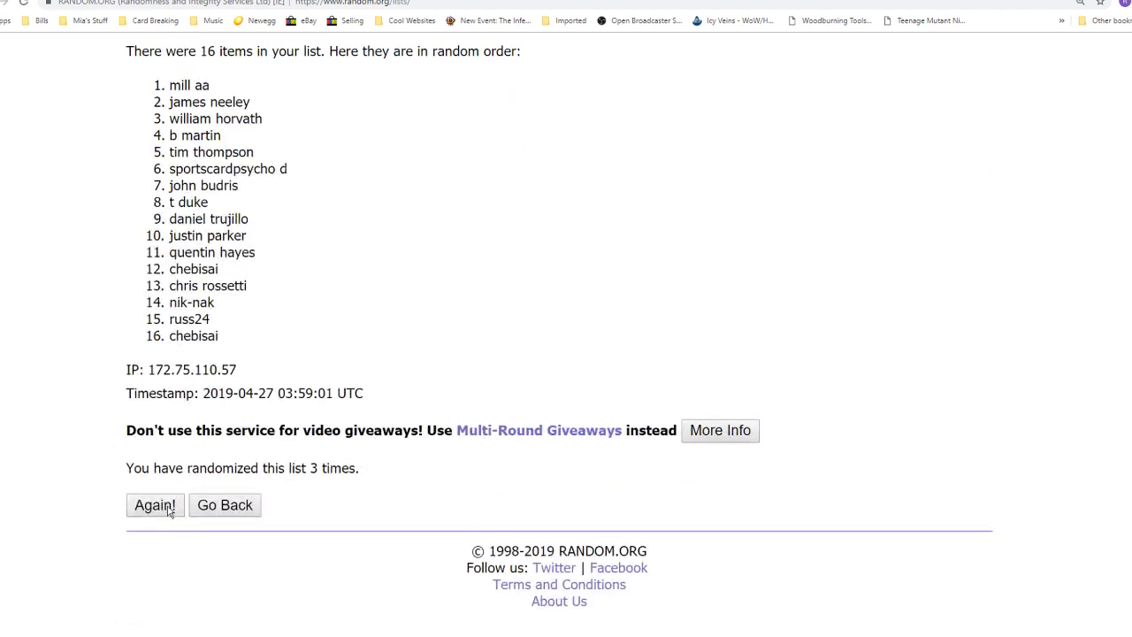
{"action": "left_click", "coordinate": [168, 509]}
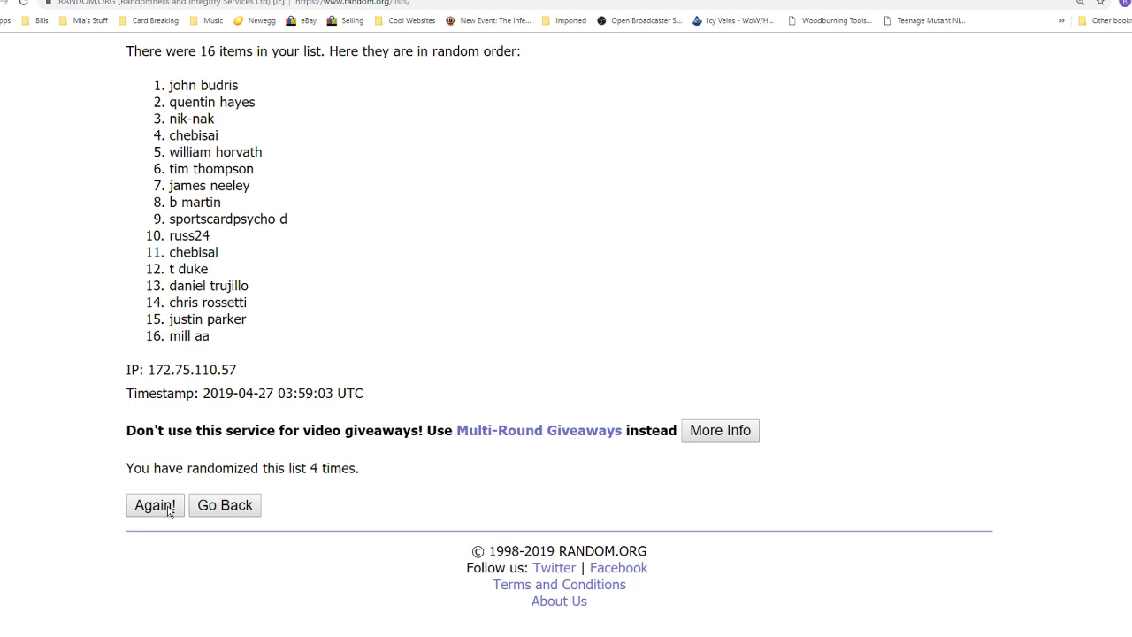
{"action": "left_click", "coordinate": [168, 510]}
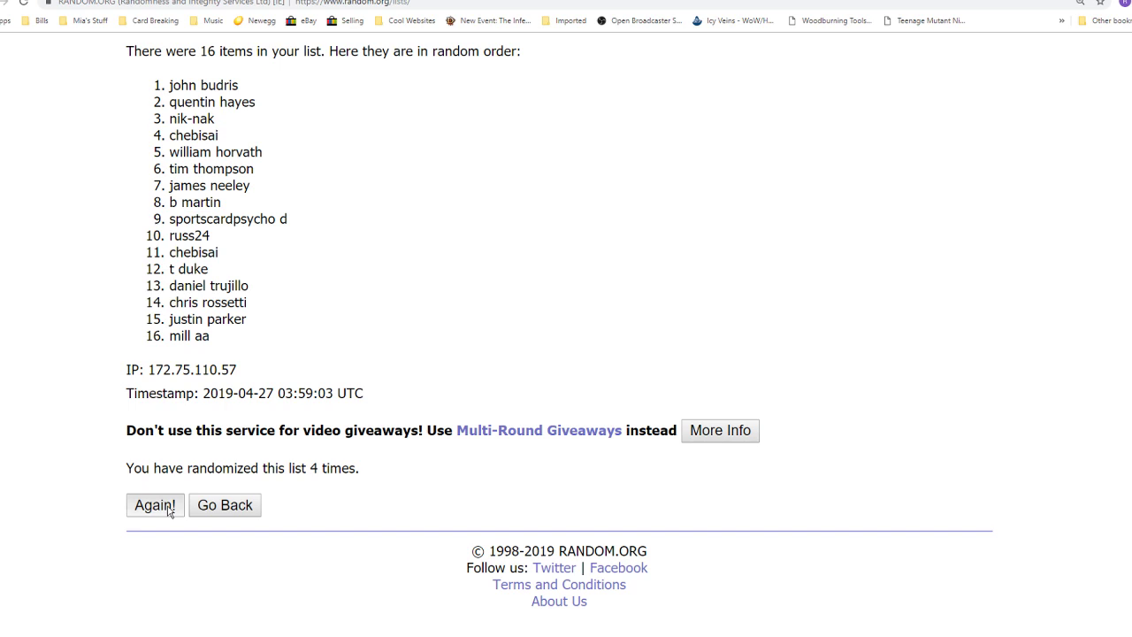
{"action": "left_click_drag", "start_coordinate": [241, 469], "coordinate": [370, 473]}
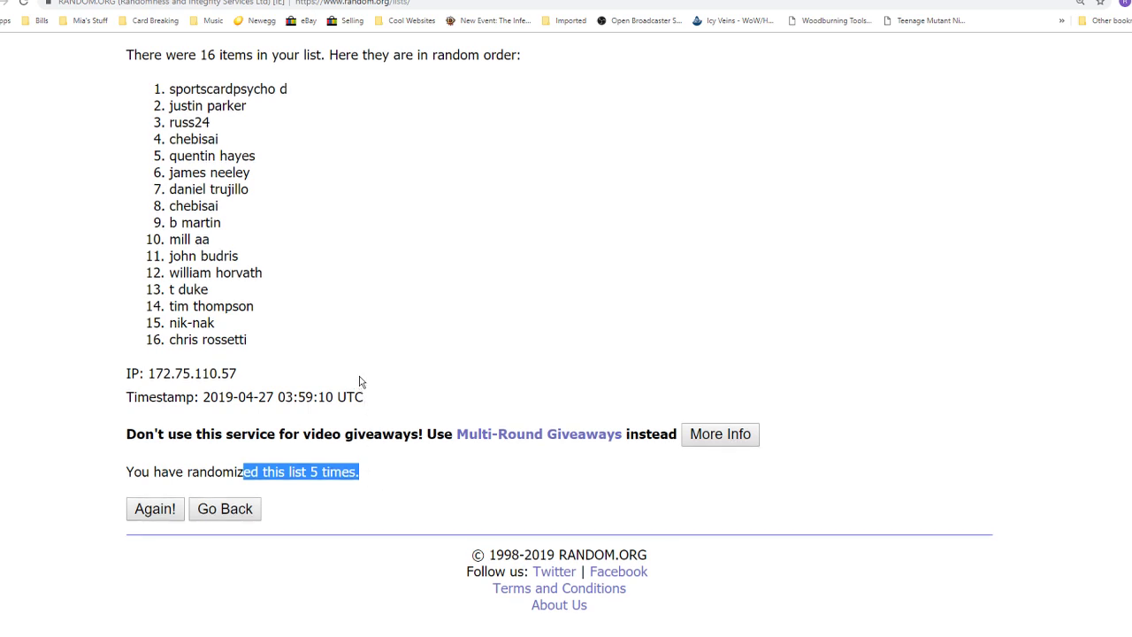
{"action": "scroll", "coordinate": [323, 359], "scroll_direction": "up", "scroll_amount": 2}
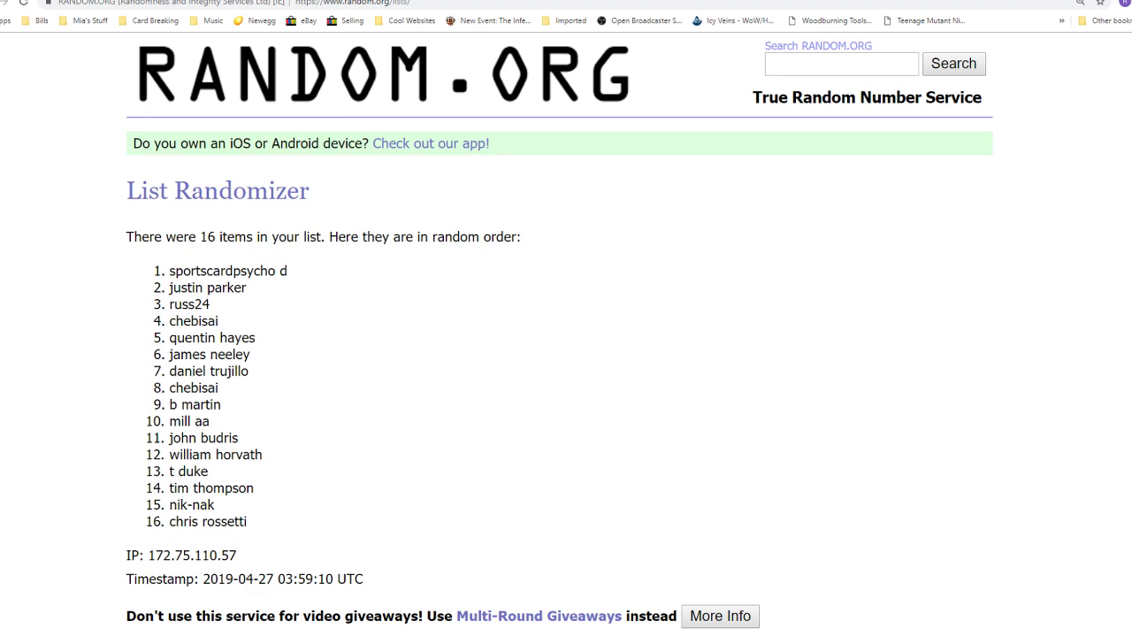
Step: Restore the browser to a smaller window and minimize it to return to Excel
{"action": "double_click", "coordinate": [566, 2]}
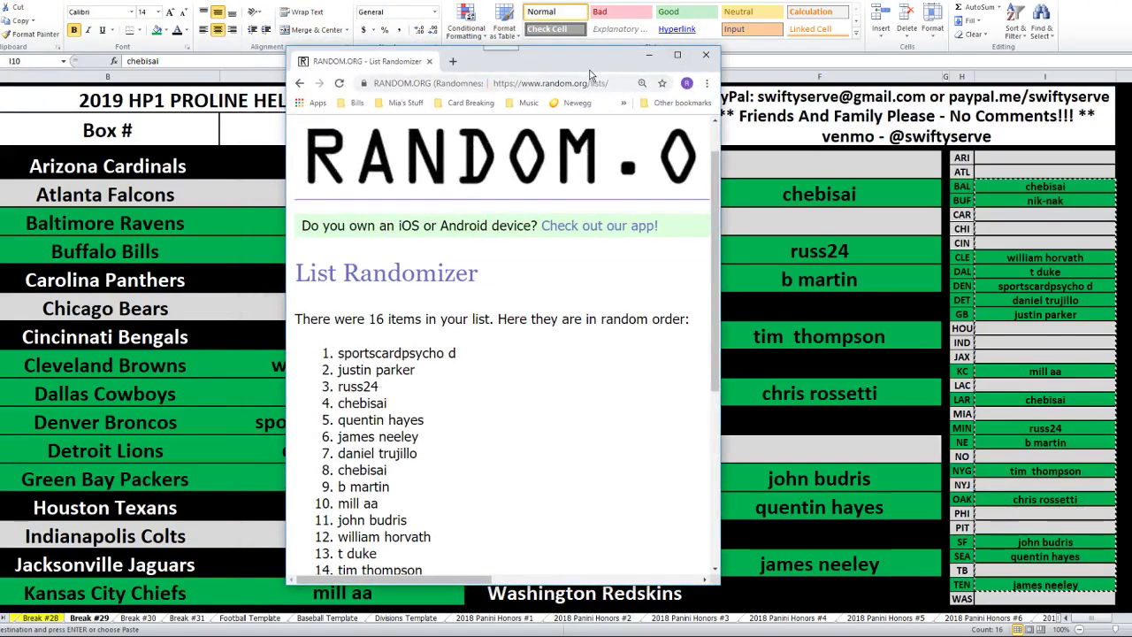
{"action": "left_click_drag", "start_coordinate": [554, 46], "coordinate": [245, 49]}
{"action": "left_click", "coordinate": [304, 29]}
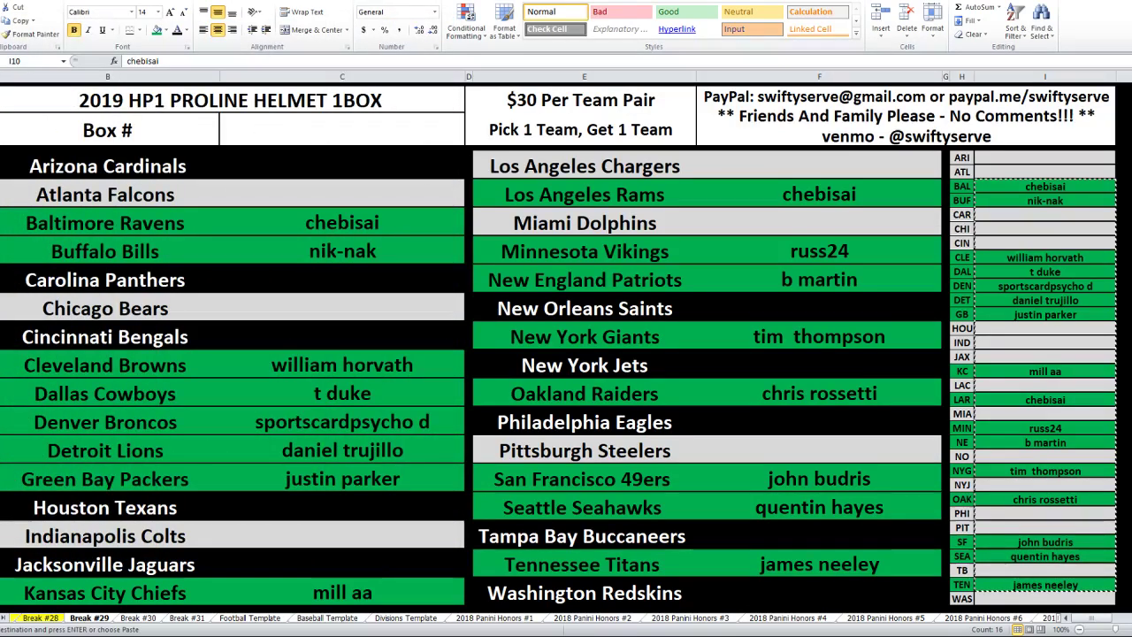
Step: Enter the randomized buyers for ARI, ATL, CAR, CHI and CIN in column I
{"action": "left_click", "coordinate": [1026, 159]}
{"action": "type", "text": "sportscardpsycho d"}
{"action": "key", "text": "Return"}
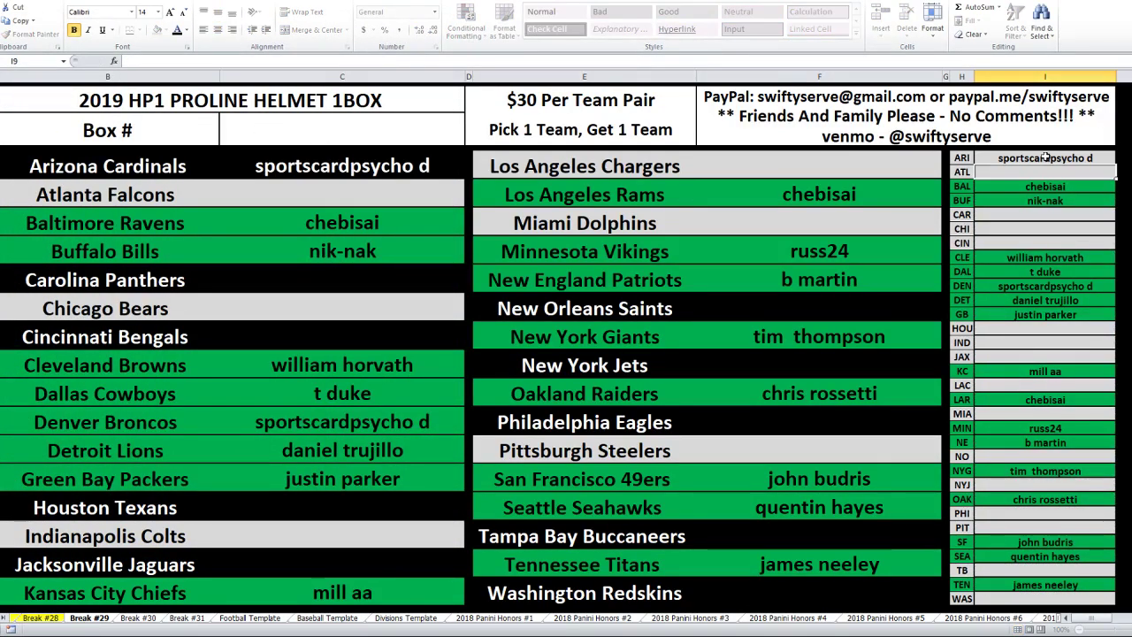
{"action": "key", "text": "Return"}
{"action": "key", "text": "Down"}
{"action": "key", "text": "Down"}
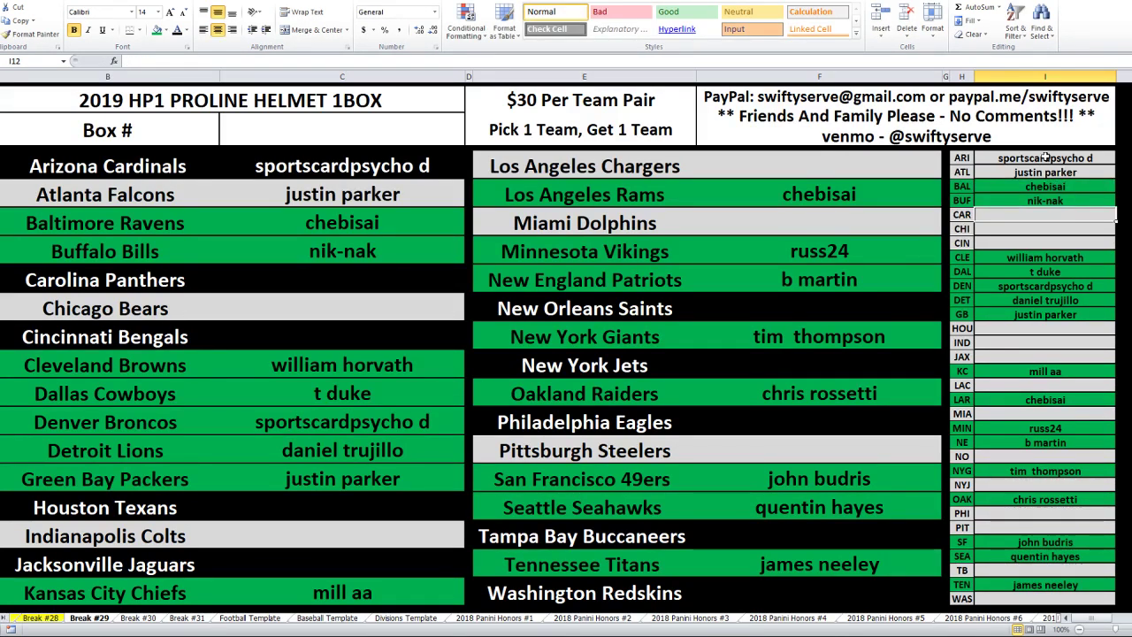
{"action": "type", "text": "russ24"}
{"action": "key", "text": "Return"}
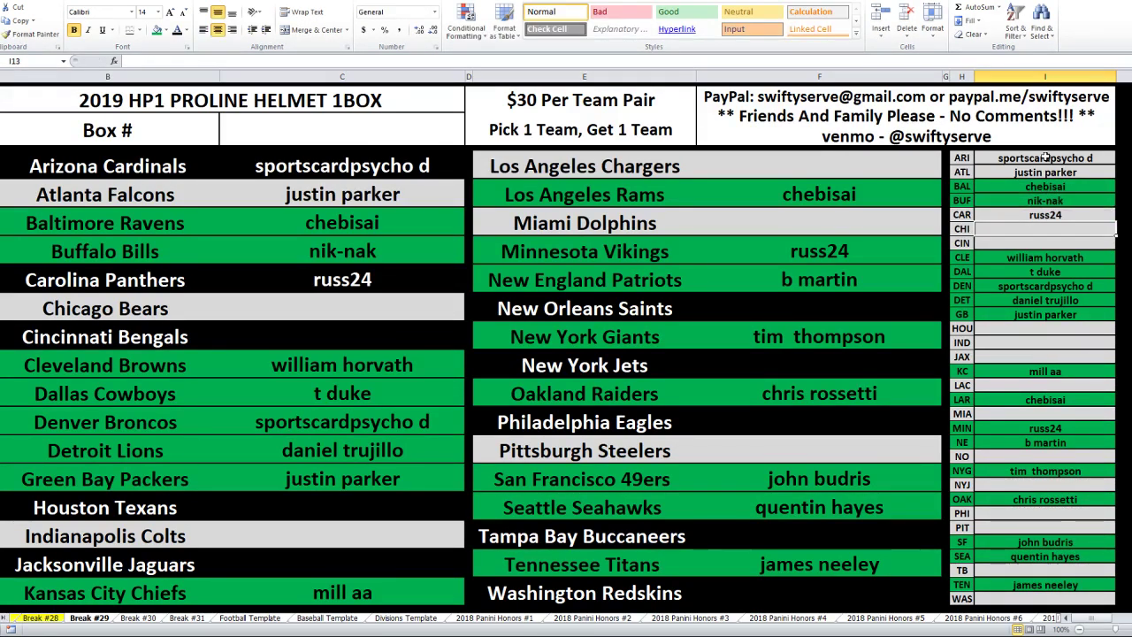
{"action": "type", "text": "c"}
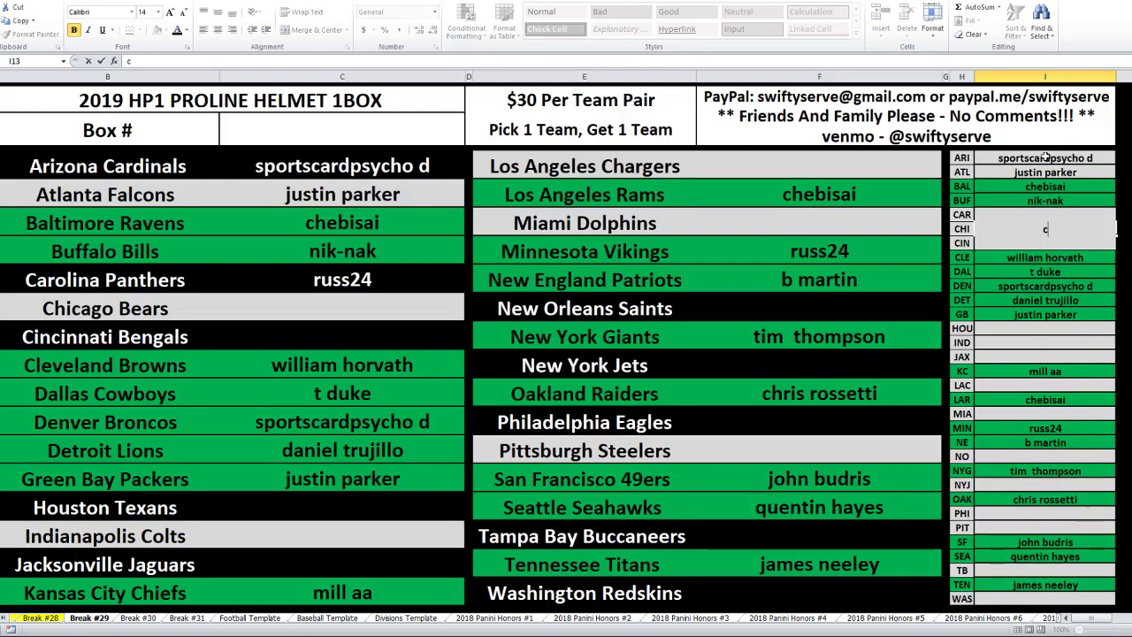
{"action": "type", "text": "hebisai"}
{"action": "key", "text": "Return"}
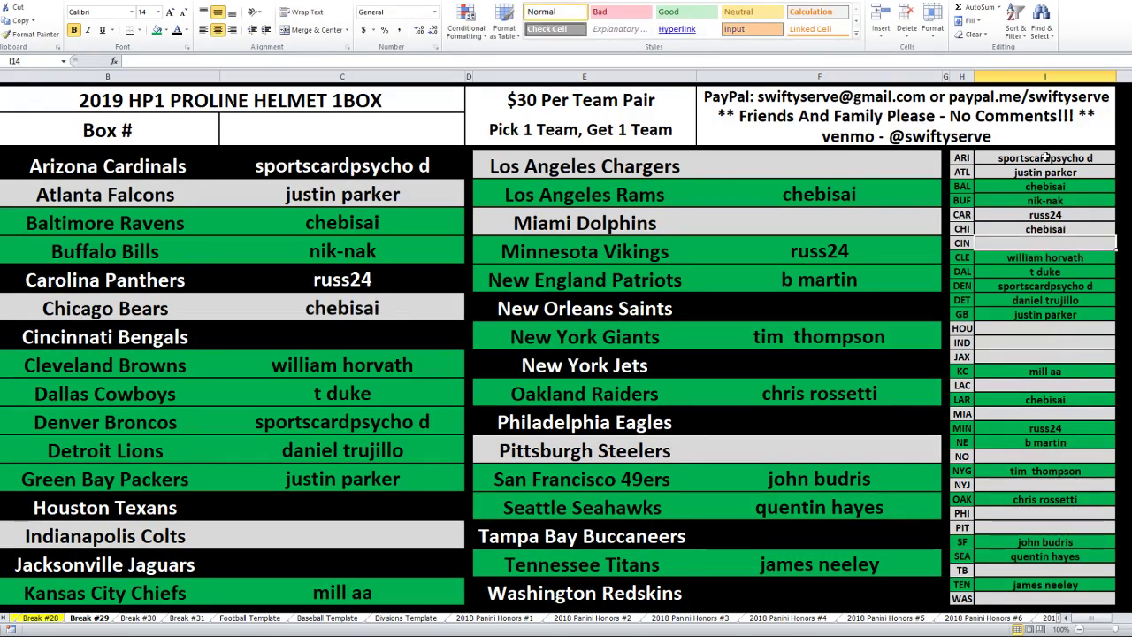
{"action": "key", "text": "Return"}
Step: Enter the buyers for HOU, IND, JAX, LAC and MIA, accepting AutoComplete suggestions
{"action": "key", "text": "Down"}
{"action": "key", "text": "Down"}
{"action": "key", "text": "Down"}
{"action": "key", "text": "Down"}
{"action": "key", "text": "Down"}
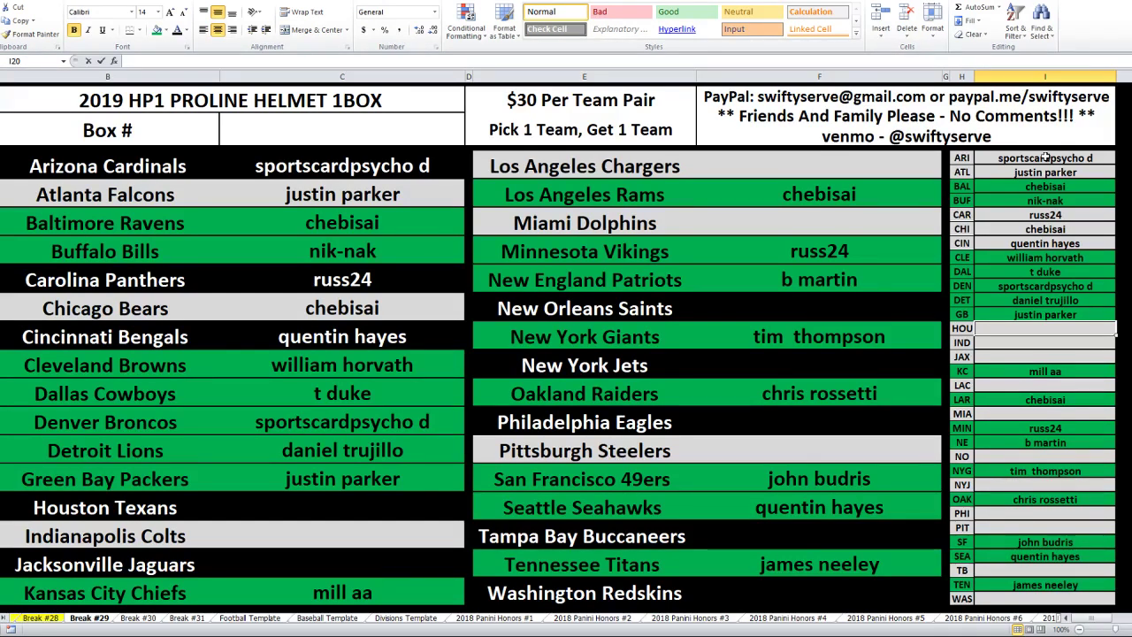
{"action": "key", "text": "Return"}
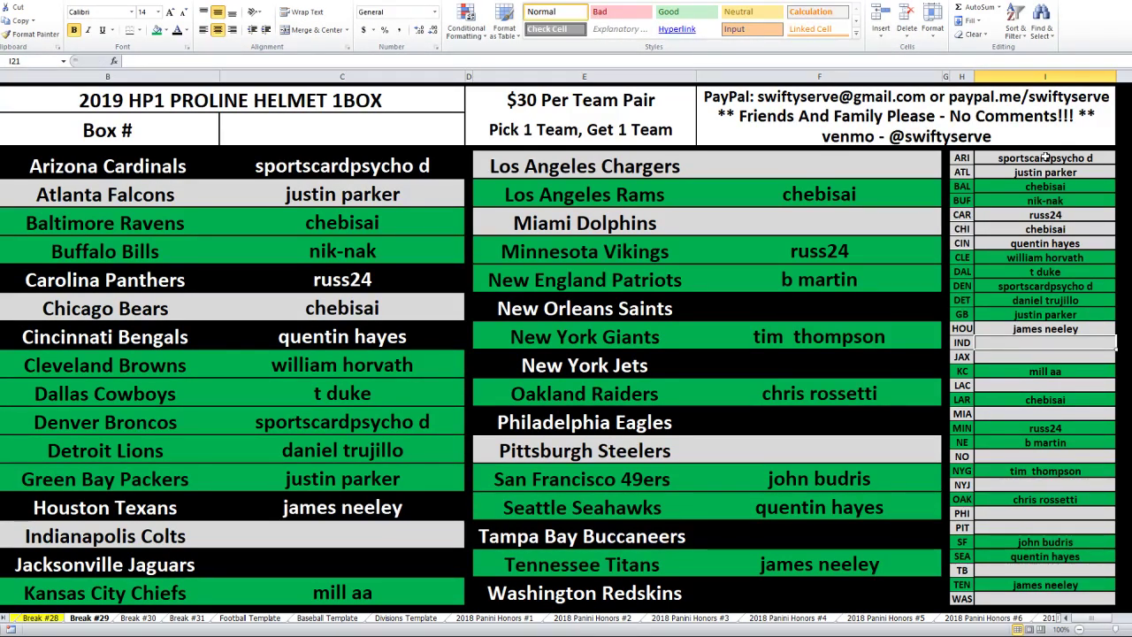
{"action": "key", "text": "Return"}
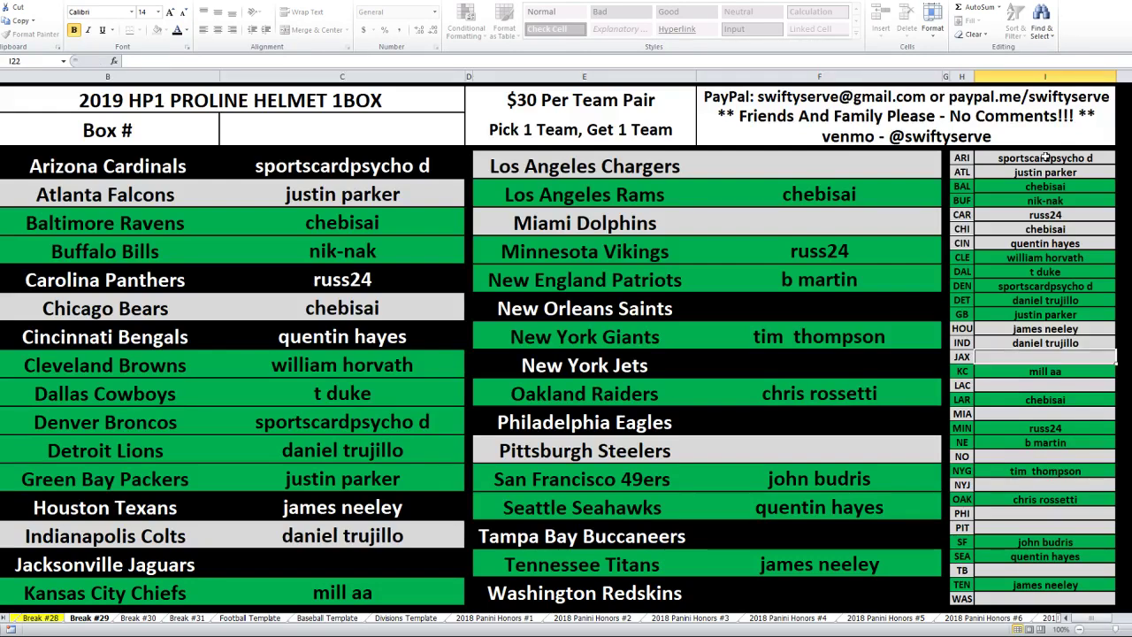
{"action": "type", "text": "chec"}
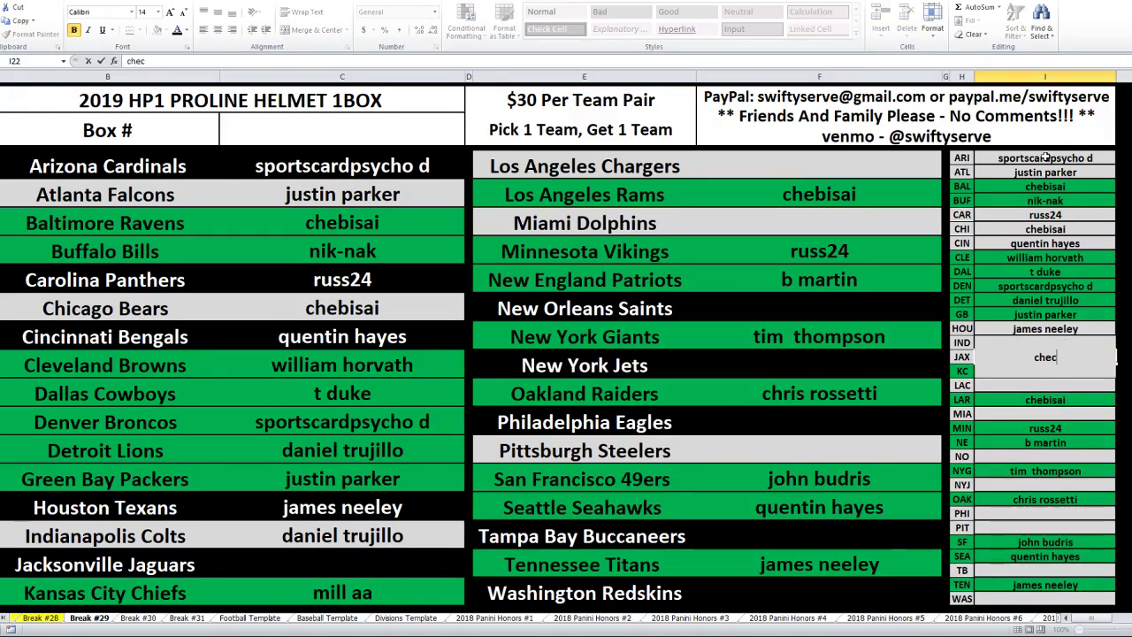
{"action": "key", "text": "Return"}
{"action": "key", "text": "Return"}
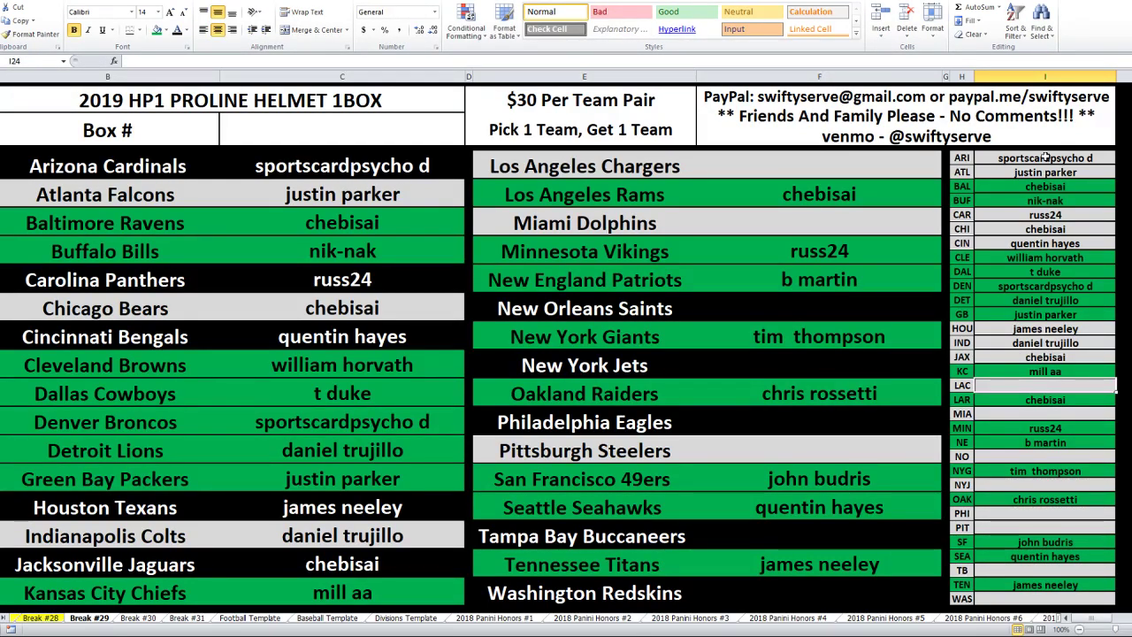
{"action": "type", "text": "b martin"}
{"action": "key", "text": "Return"}
{"action": "key", "text": "Return"}
{"action": "type", "text": "m"}
{"action": "key", "text": "Return"}
{"action": "key", "text": "Return"}
{"action": "key", "text": "Return"}
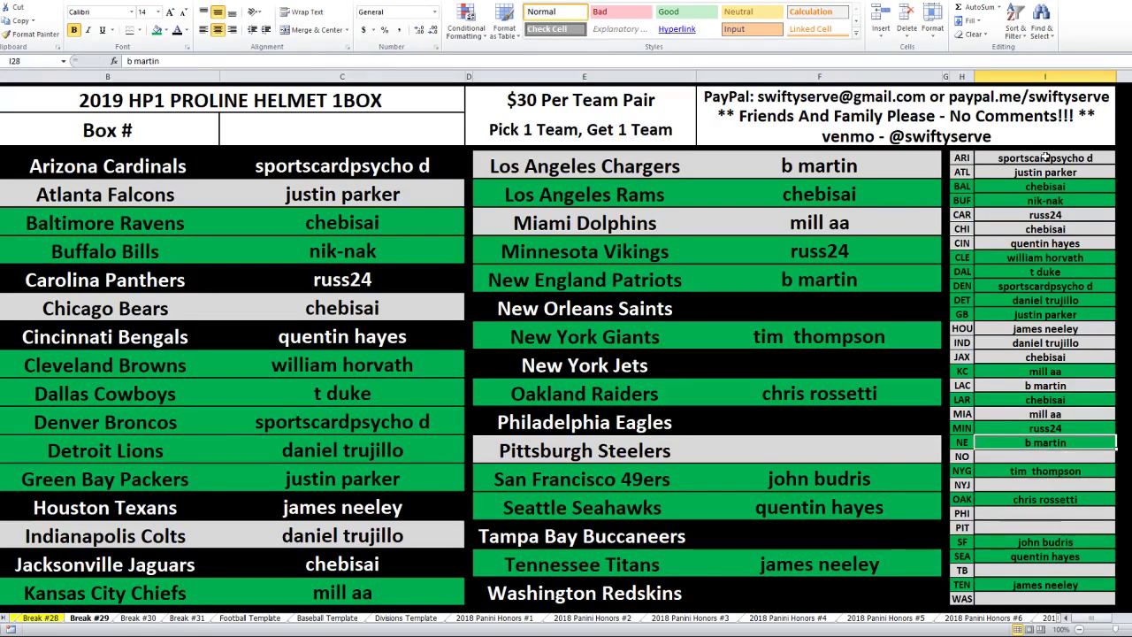
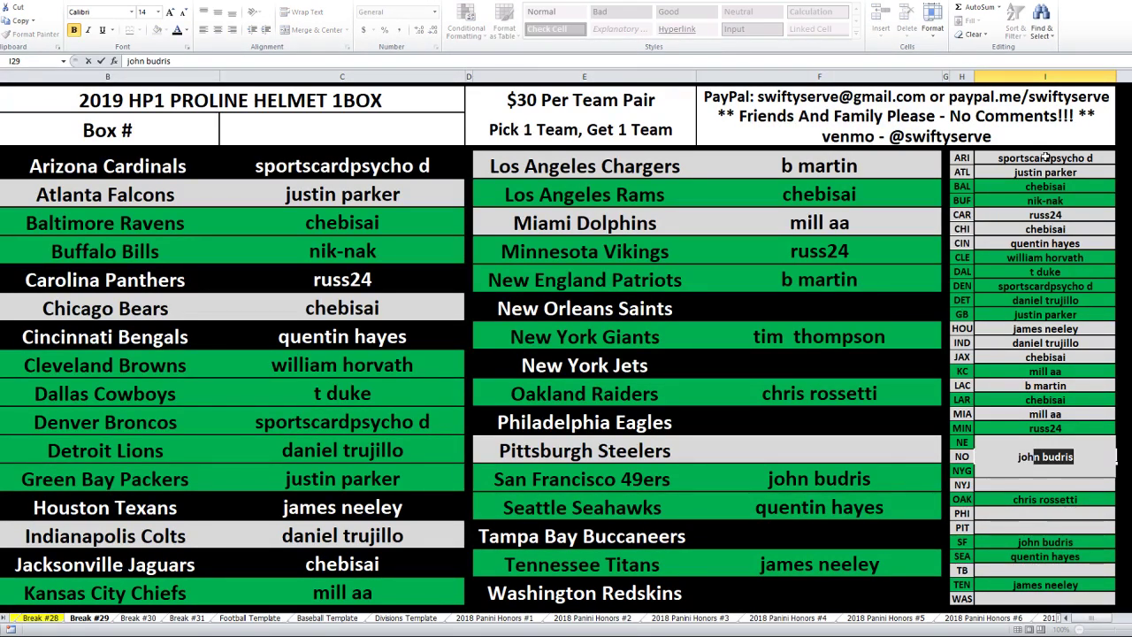
Step: Enter the buyers for NO, NYJ, PHI and PIT
{"action": "key", "text": "Return"}
{"action": "key", "text": "Return"}
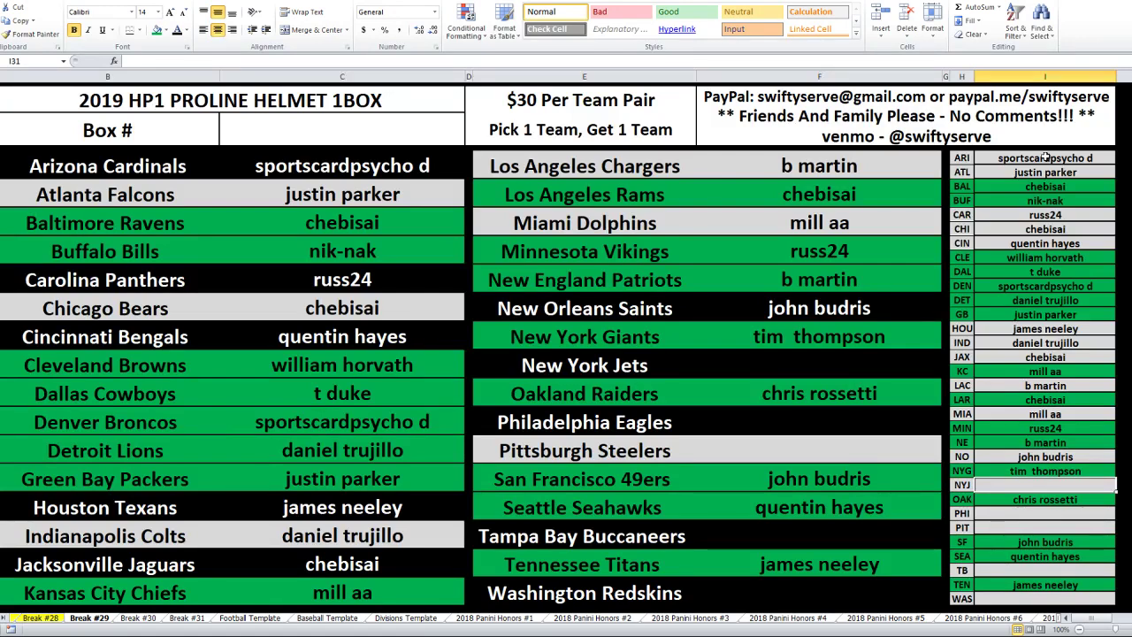
{"action": "type", "text": "wil"}
{"action": "key", "text": "Return"}
{"action": "key", "text": "Return"}
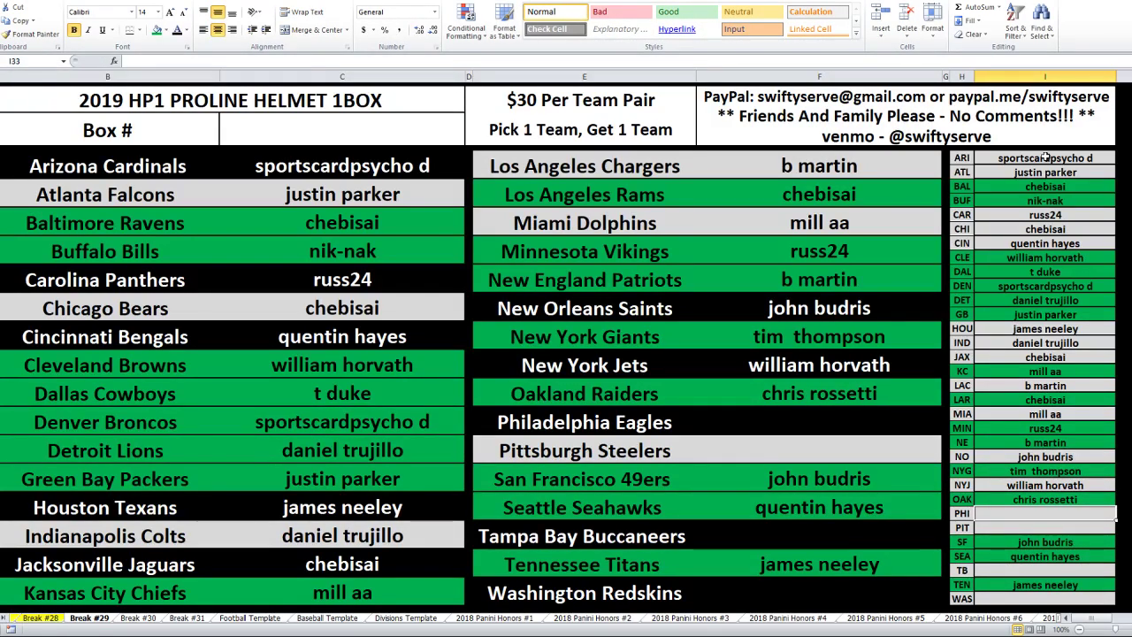
{"action": "type", "text": "t duke"}
{"action": "key", "text": "Return"}
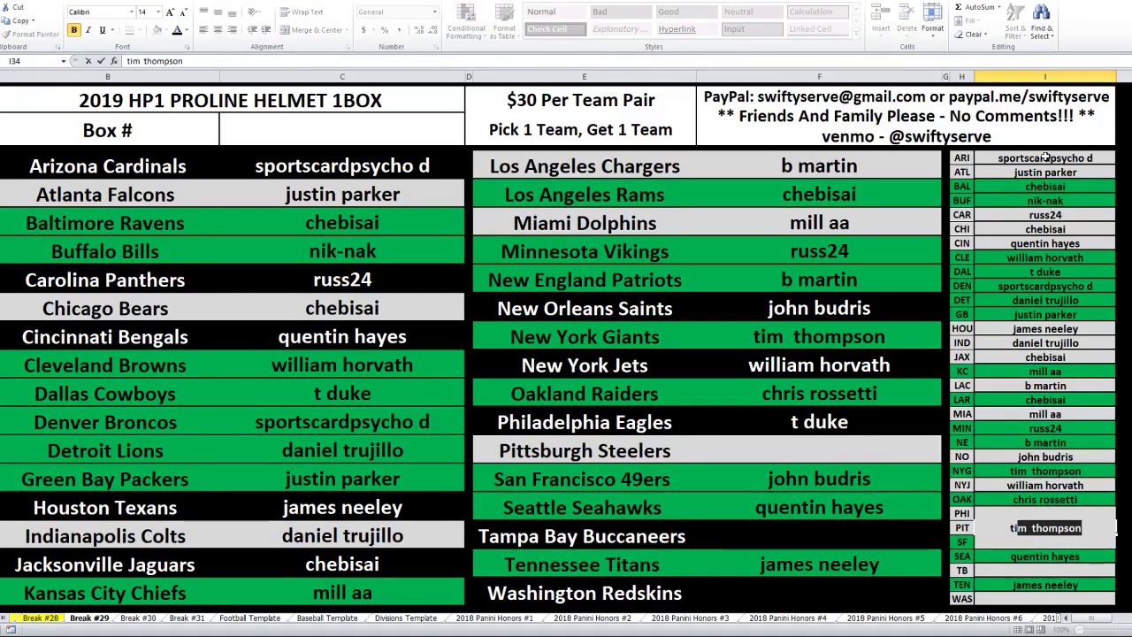
{"action": "key", "text": "Return"}
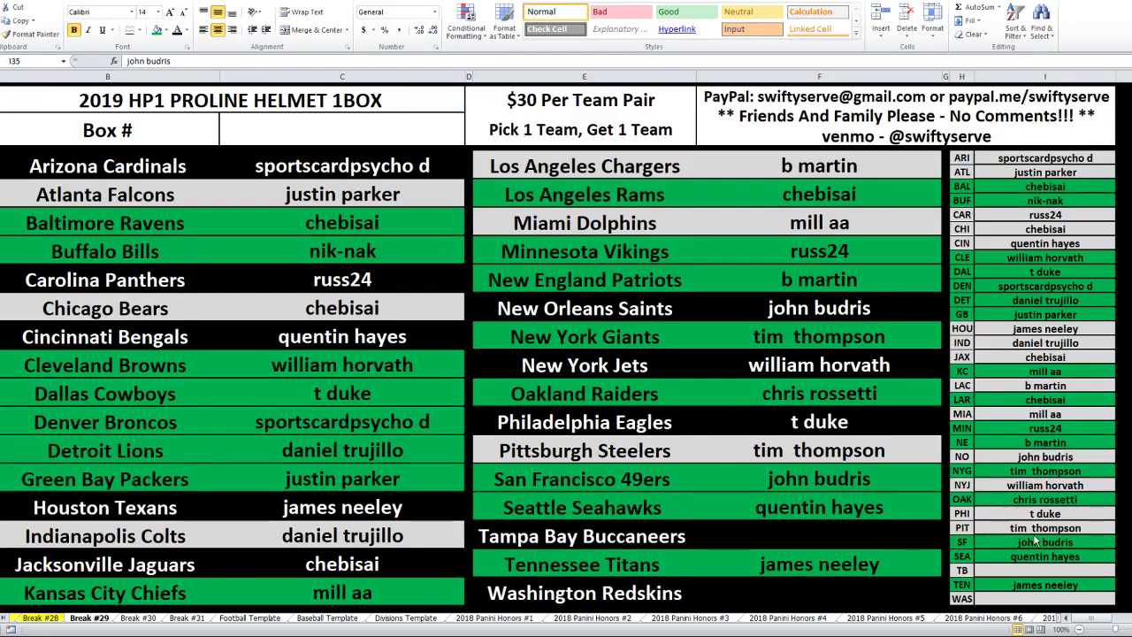
Step: Skip past SF and enter the buyers for TB and TEN
{"action": "left_click", "coordinate": [1062, 556]}
{"action": "left_click", "coordinate": [1076, 569]}
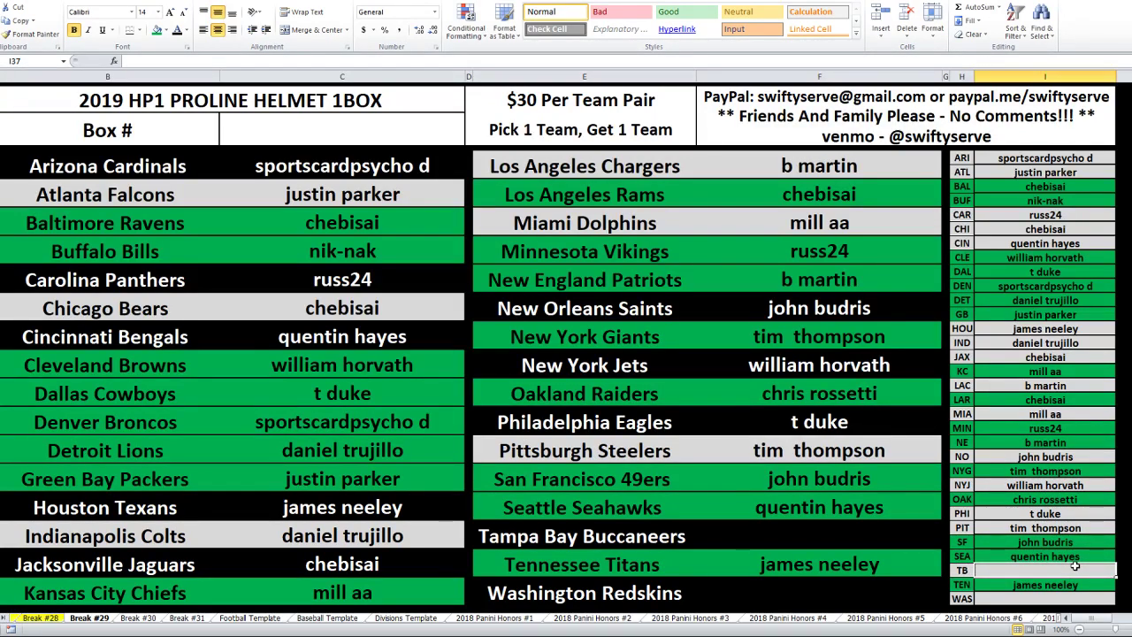
{"action": "type", "text": "nik-nak"}
{"action": "key", "text": "Return"}
{"action": "key", "text": "Return"}
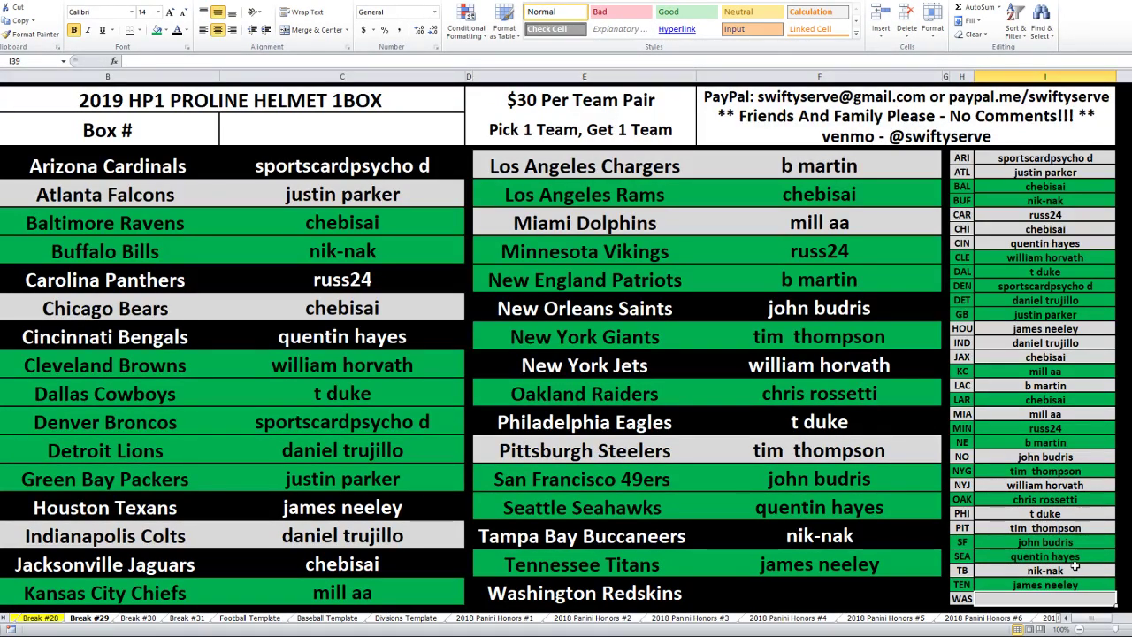
{"action": "type", "text": "chri"}
{"action": "key", "text": "Return"}
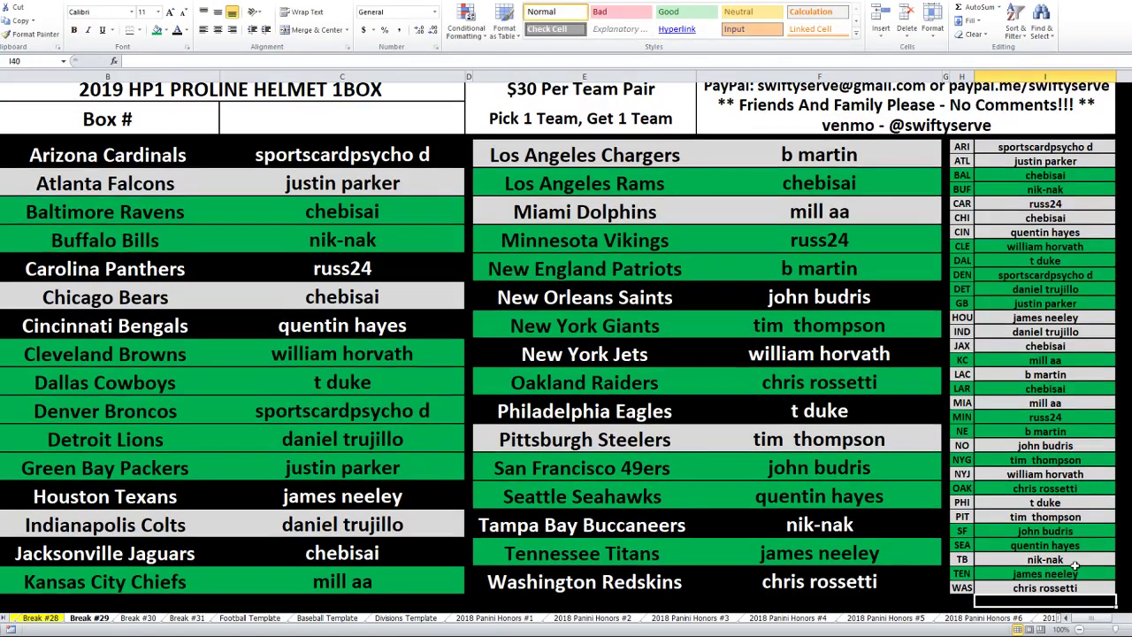
{"action": "scroll", "coordinate": [1026, 504], "scroll_direction": "up", "scroll_amount": 1}
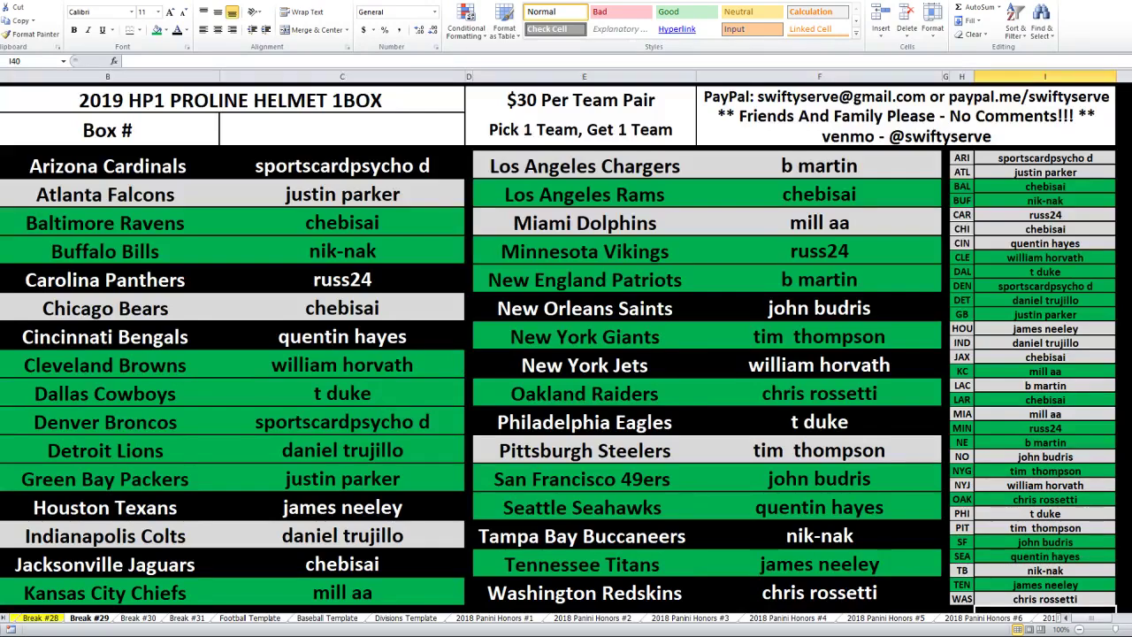
{"action": "key", "text": "alt+Tab"}
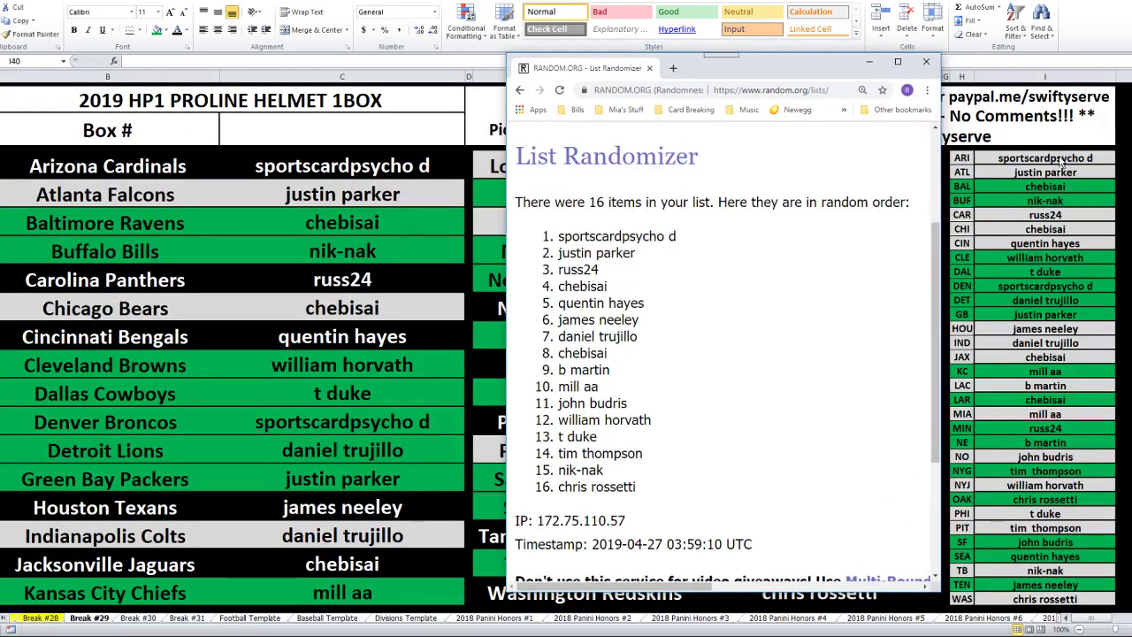
{"action": "key", "text": "alt+Tab"}
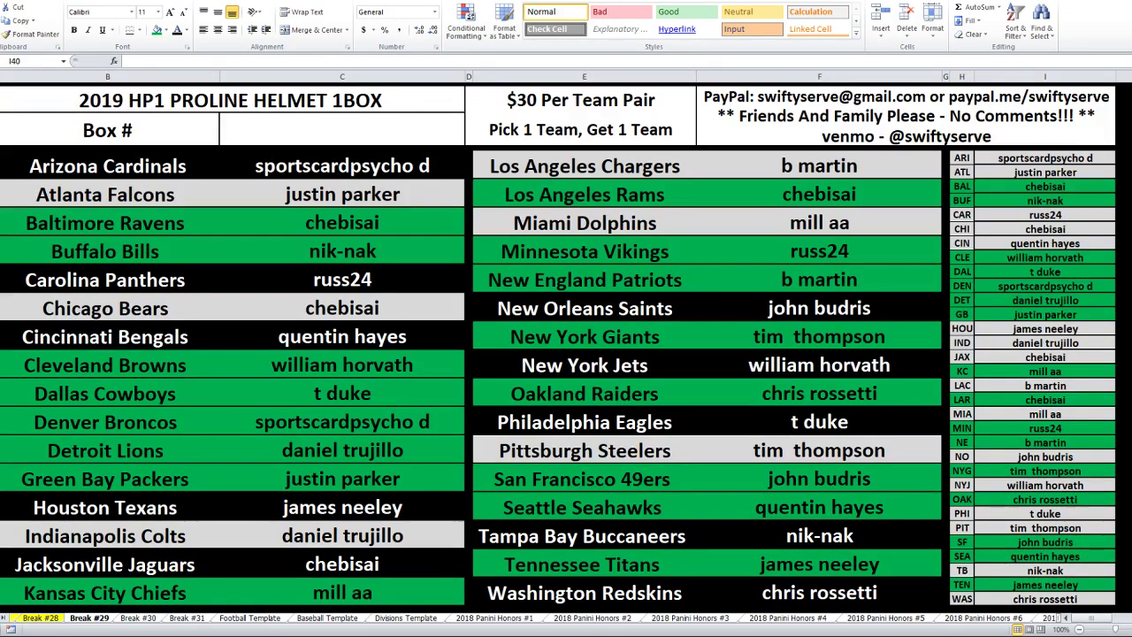
{"action": "key", "text": "alt+Tab"}
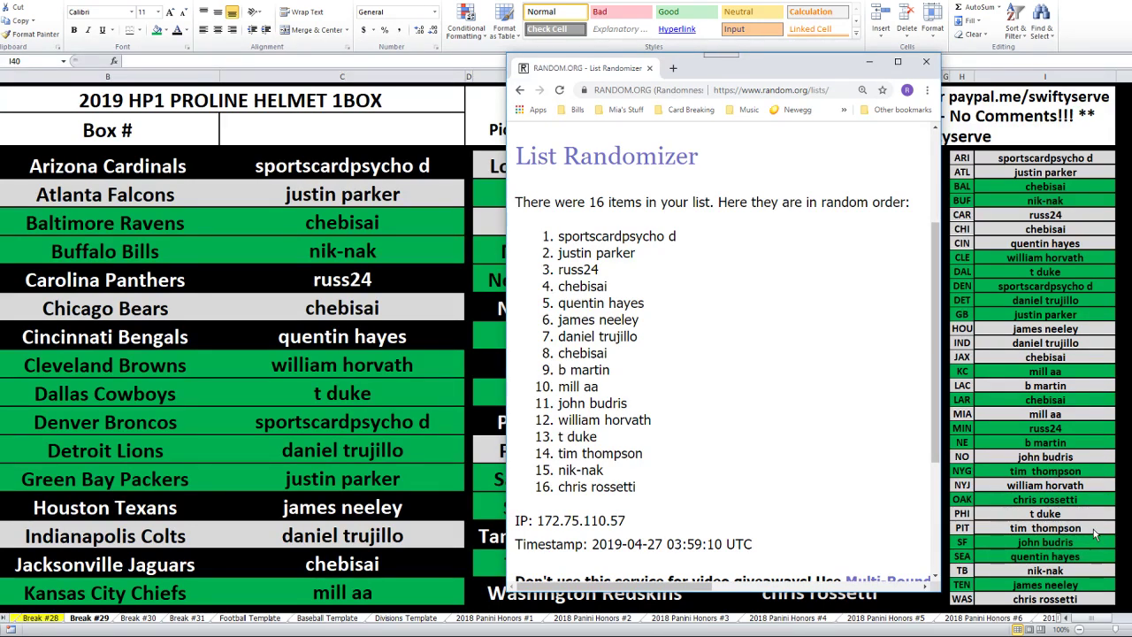
{"action": "left_click", "coordinate": [870, 62]}
{"action": "left_click_drag", "start_coordinate": [104, 508], "coordinate": [354, 507]}
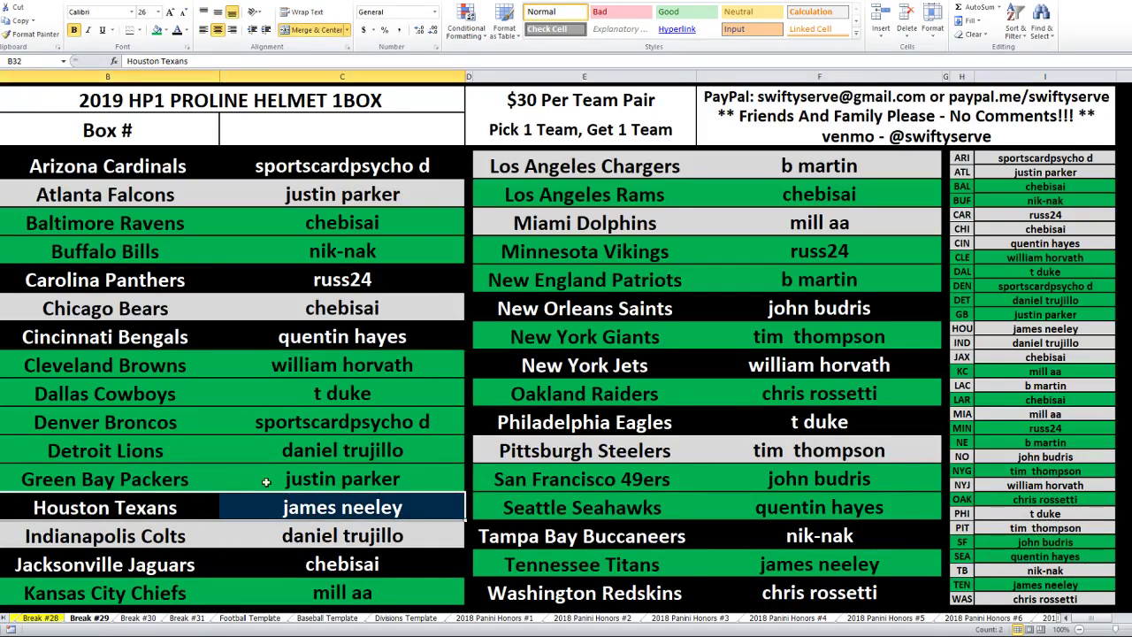
Step: Fill the Houston Texans row green with dark text, then the New Orleans and Pittsburgh rows
{"action": "left_click", "coordinate": [159, 31]}
{"action": "left_click", "coordinate": [177, 30]}
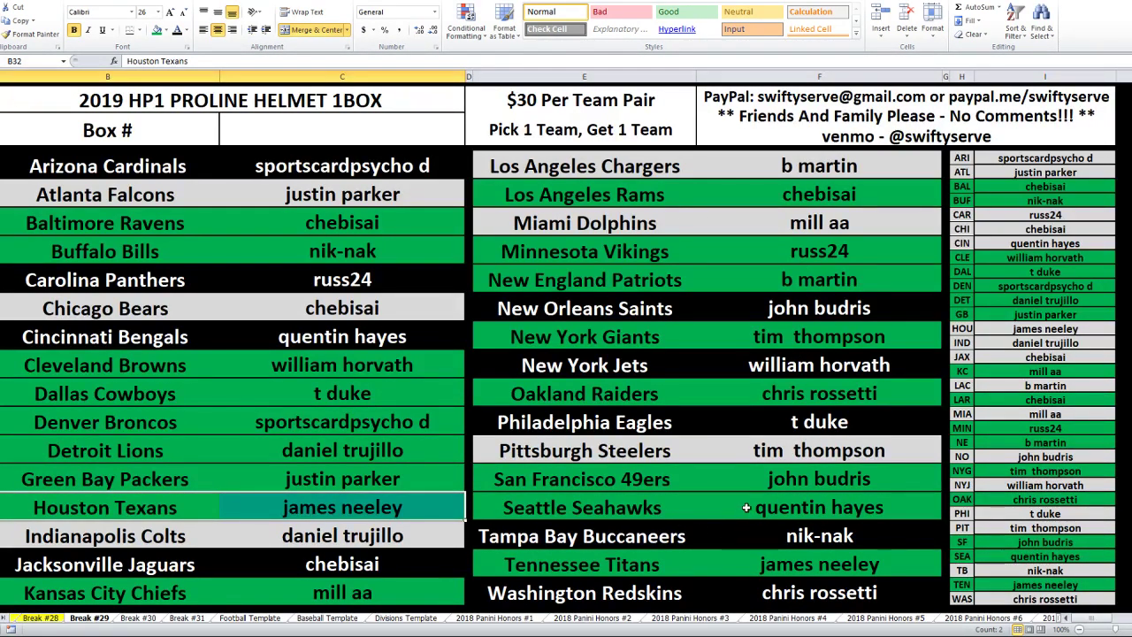
{"action": "left_click_drag", "start_coordinate": [674, 309], "coordinate": [816, 301]}
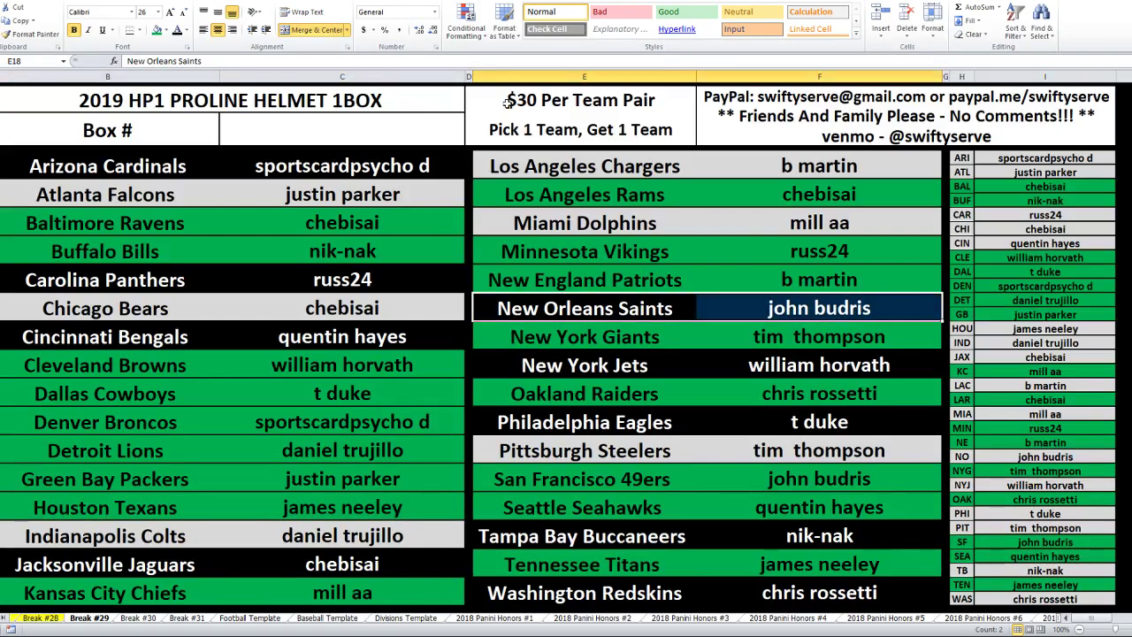
{"action": "left_click", "coordinate": [157, 29]}
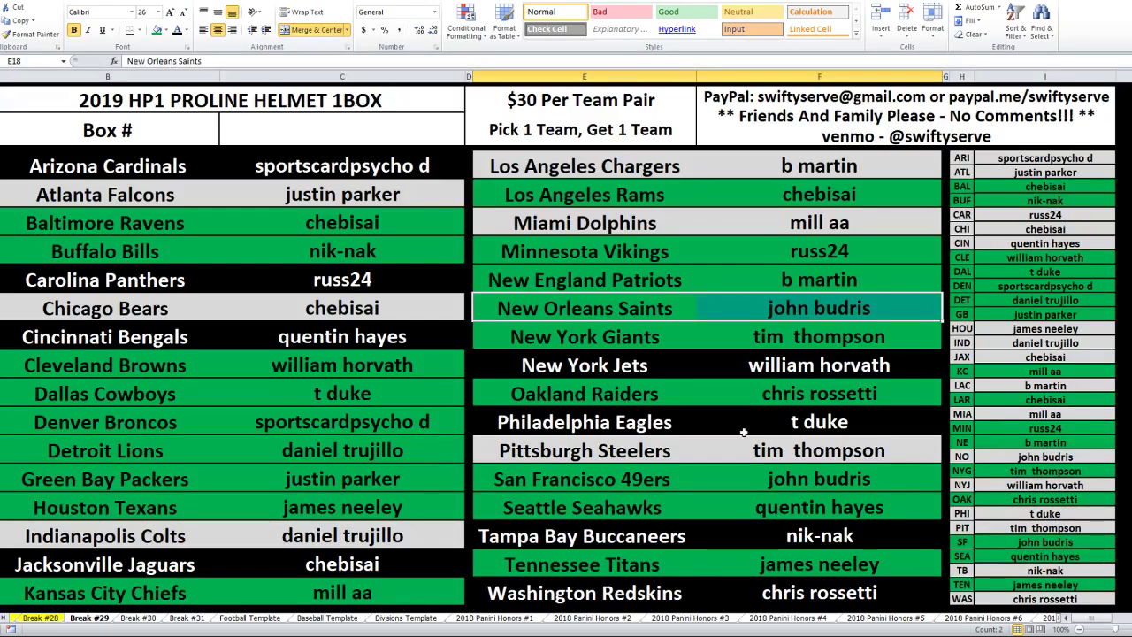
{"action": "left_click", "coordinate": [674, 450]}
{"action": "left_click_drag", "start_coordinate": [674, 450], "coordinate": [779, 451]}
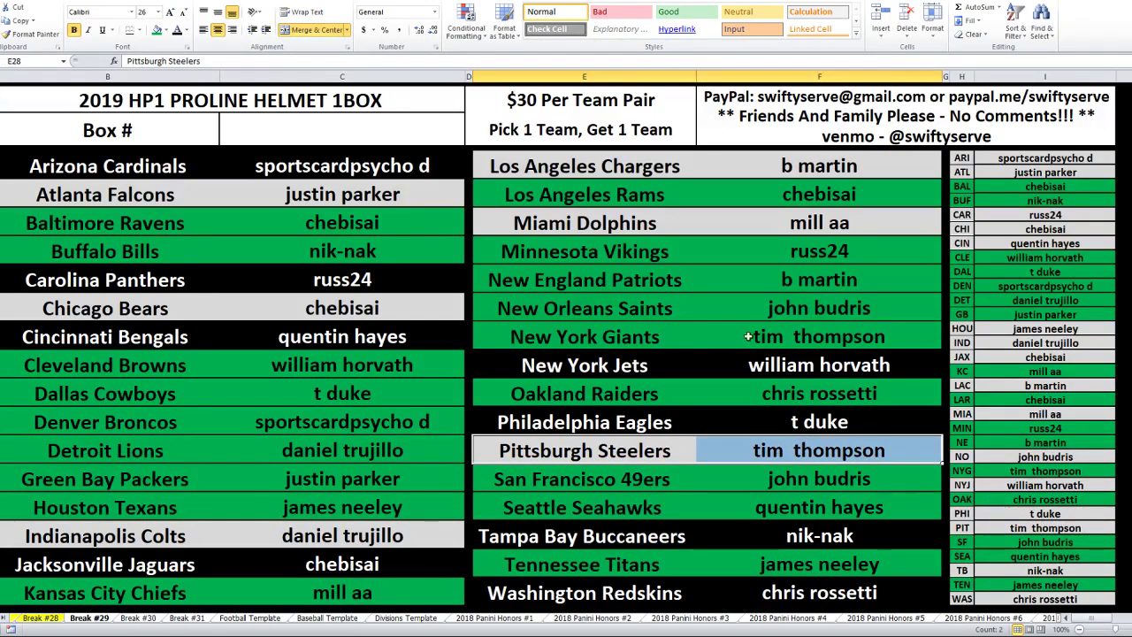
{"action": "left_click", "coordinate": [157, 29]}
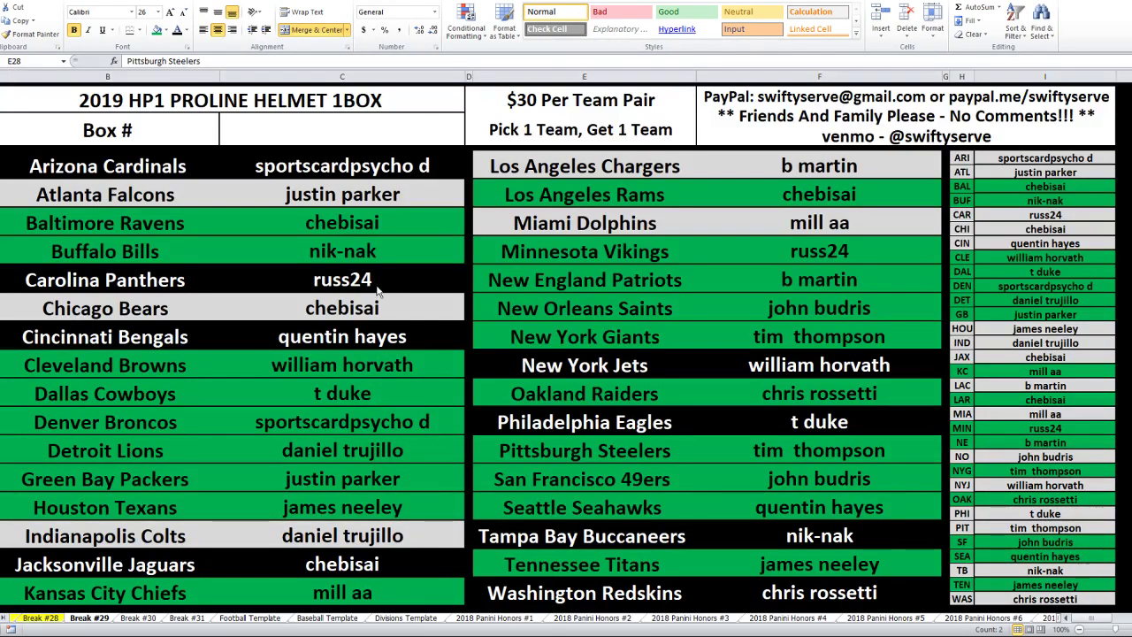
Step: Apply the green fill to the Cincinnati Bengals and Atlanta Falcons rows
{"action": "left_click_drag", "start_coordinate": [203, 337], "coordinate": [354, 337]}
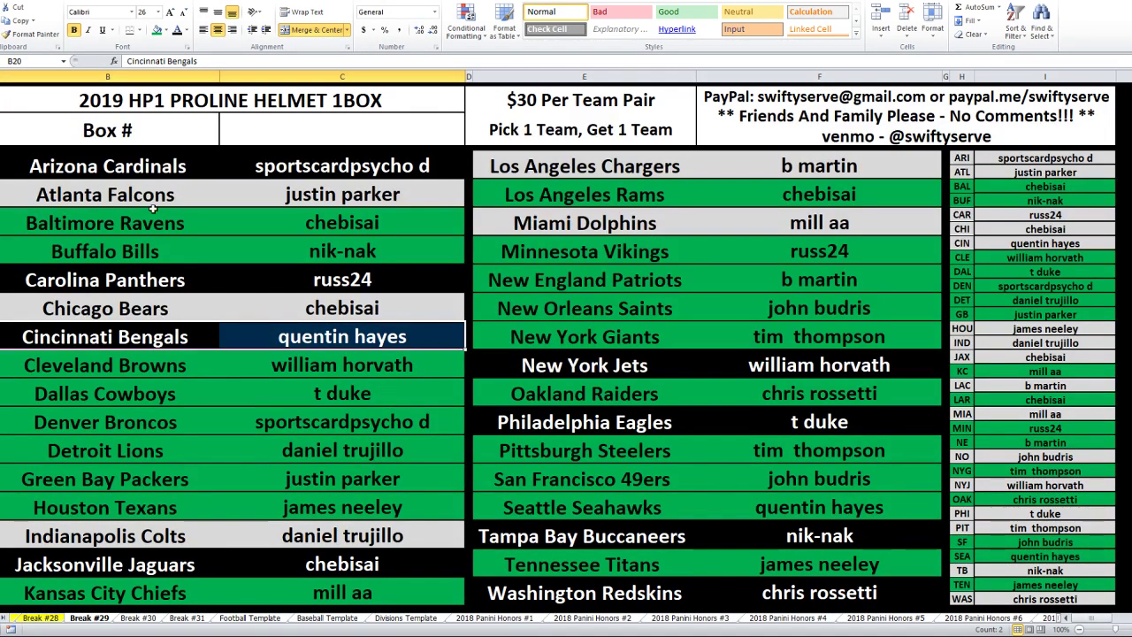
{"action": "left_click", "coordinate": [158, 29]}
{"action": "left_click", "coordinate": [166, 29]}
{"action": "left_click", "coordinate": [197, 136]}
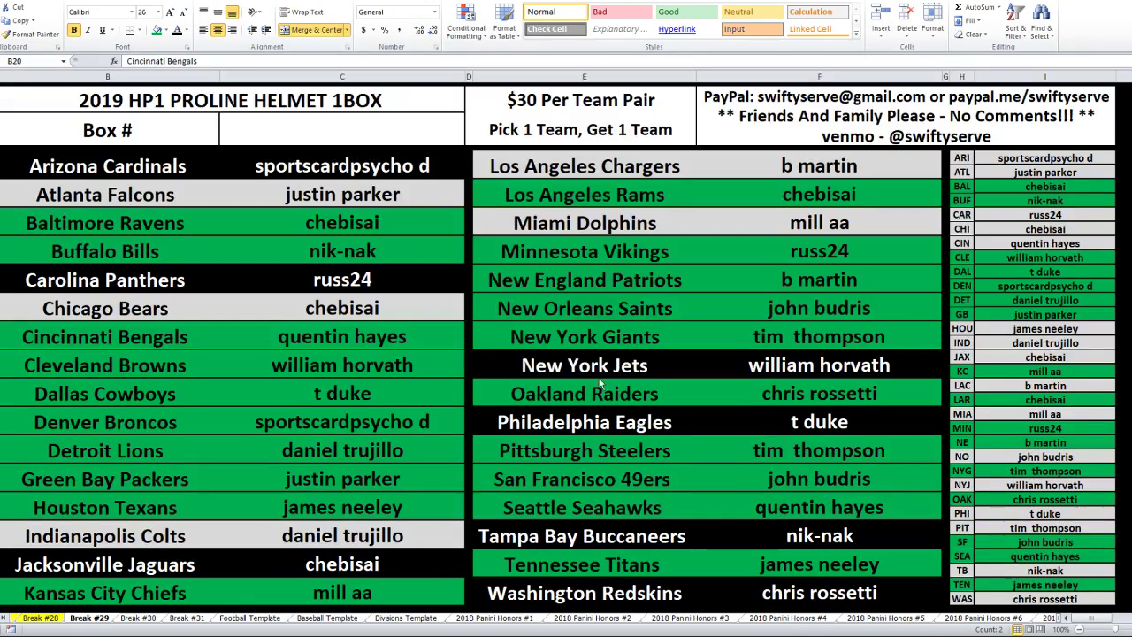
{"action": "left_click_drag", "start_coordinate": [170, 189], "coordinate": [295, 184]}
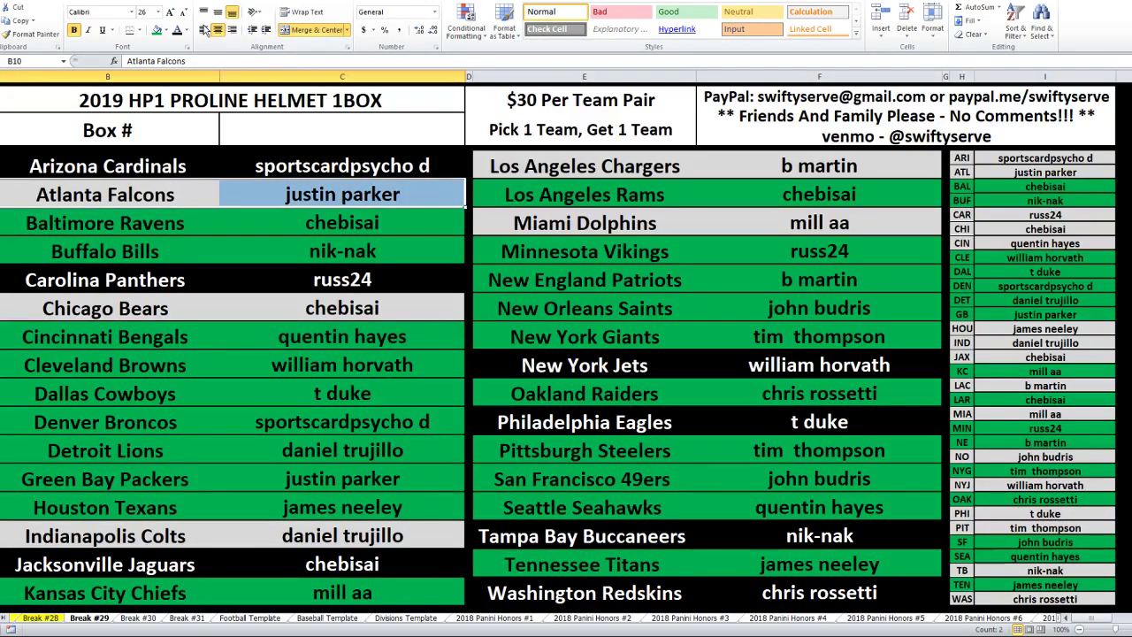
{"action": "left_click", "coordinate": [157, 31]}
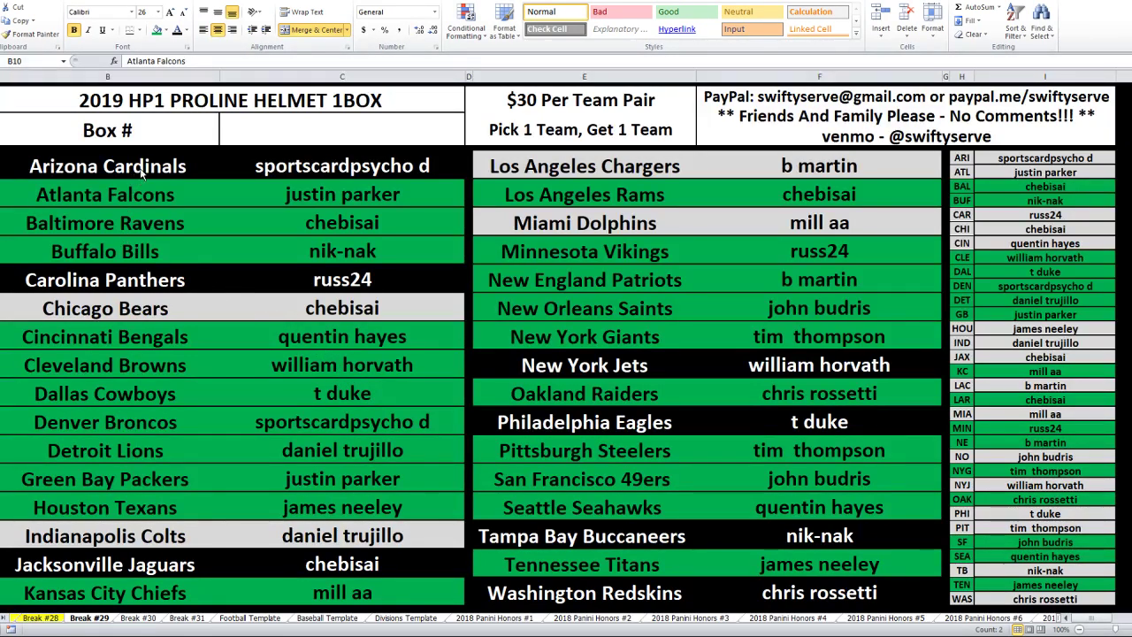
Step: Select all team-and-buyer rows in columns B:C and E:F and apply one green fill
{"action": "left_click_drag", "start_coordinate": [141, 174], "coordinate": [310, 581]}
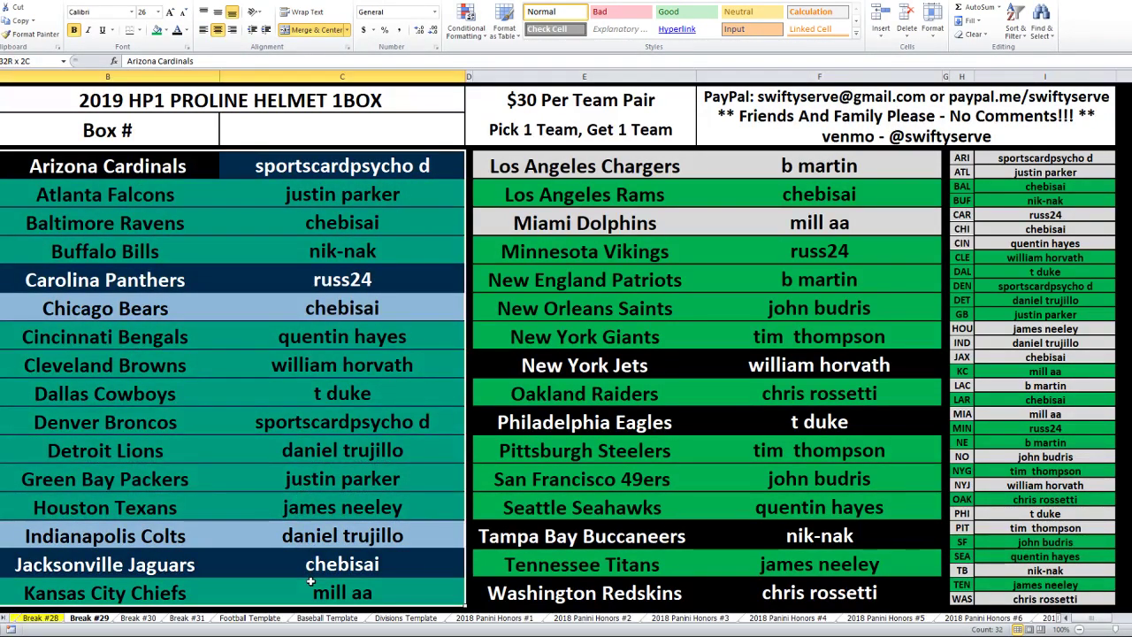
{"action": "left_click_drag", "start_coordinate": [672, 166], "coordinate": [752, 594]}
{"action": "left_click", "coordinate": [157, 29]}
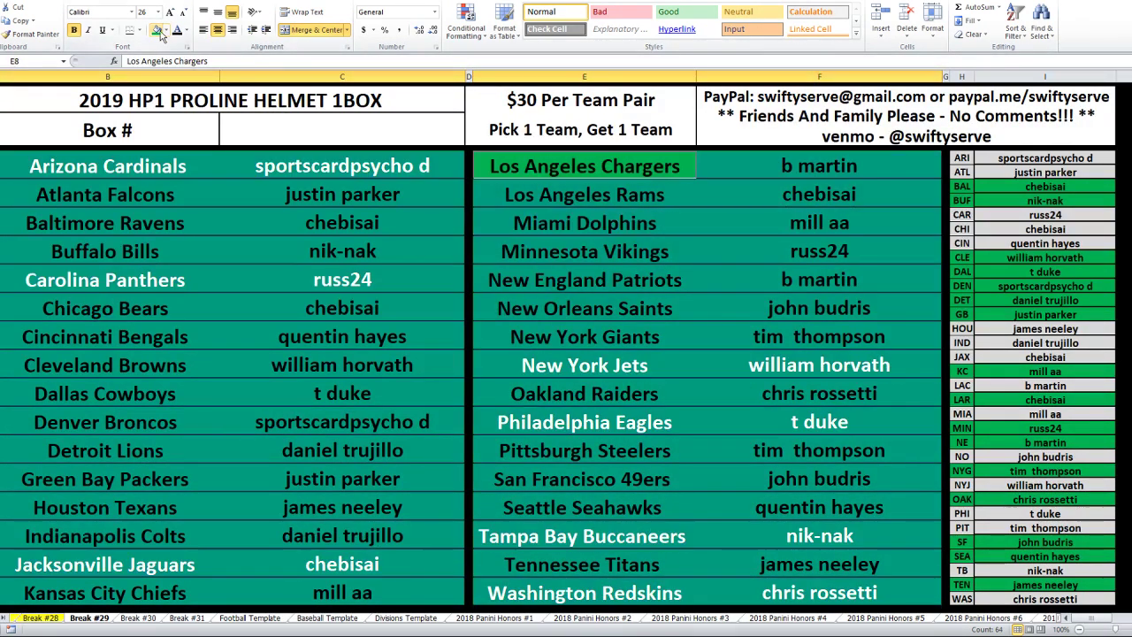
{"action": "left_click", "coordinate": [205, 116]}
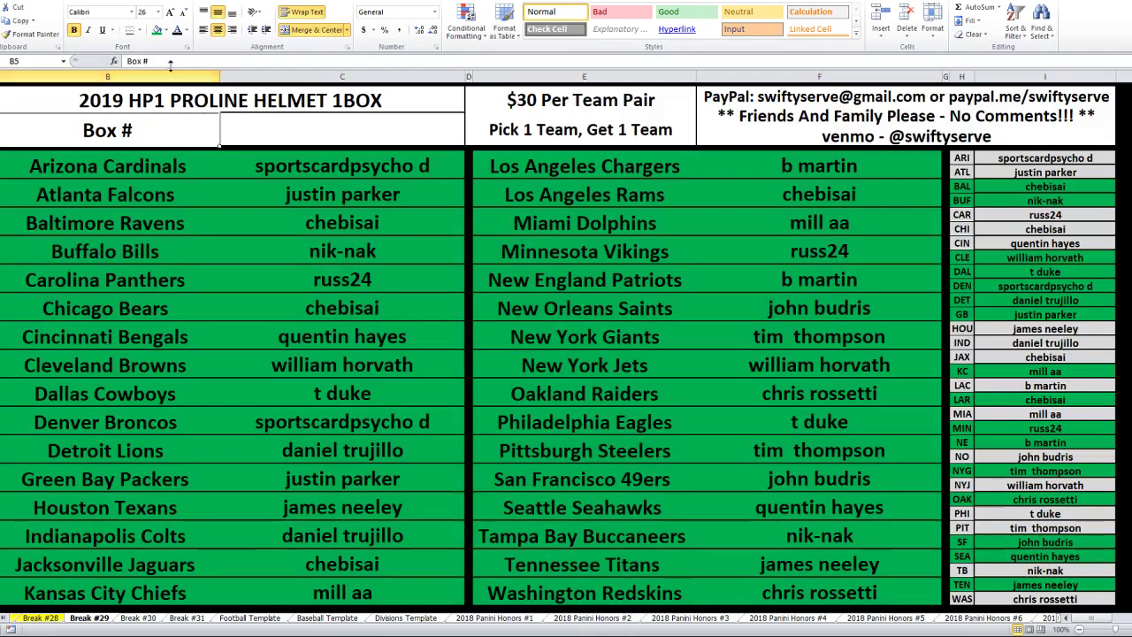
Step: Edit the box label in the formula bar so it reads Box #74
{"action": "left_click", "coordinate": [174, 59]}
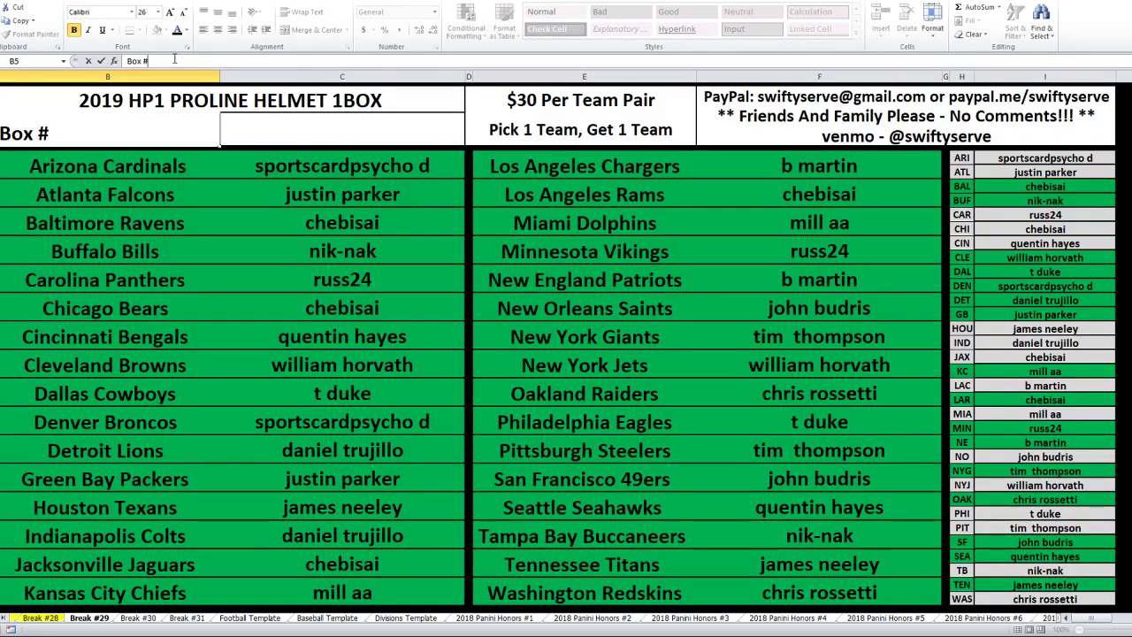
{"action": "type", "text": "74"}
{"action": "left_click", "coordinate": [419, 229]}
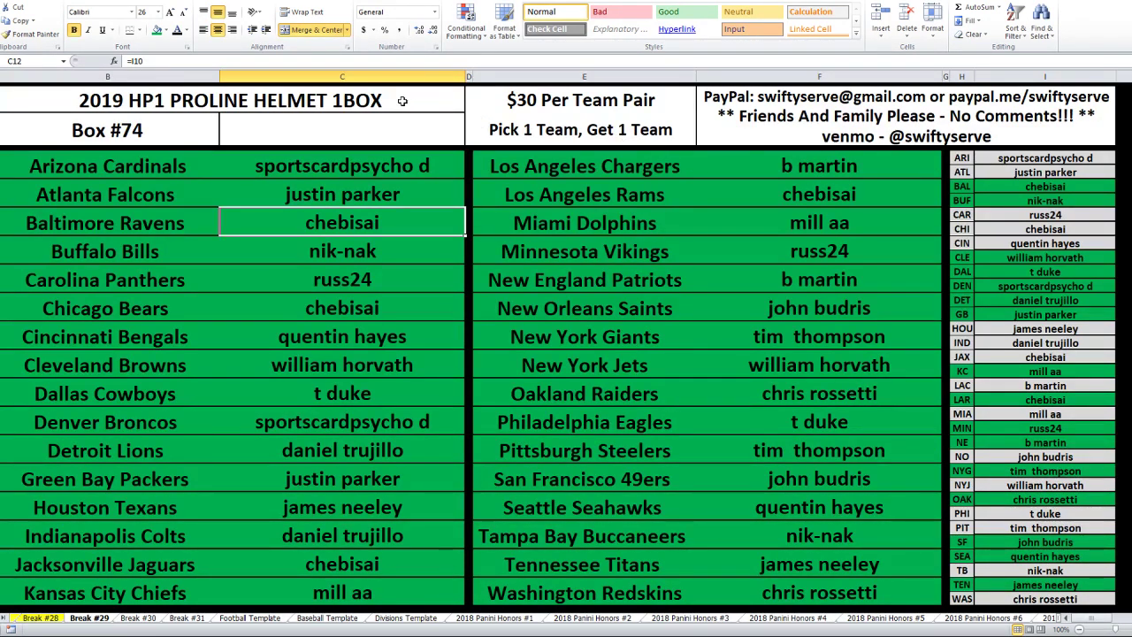
{"action": "left_click", "coordinate": [402, 100]}
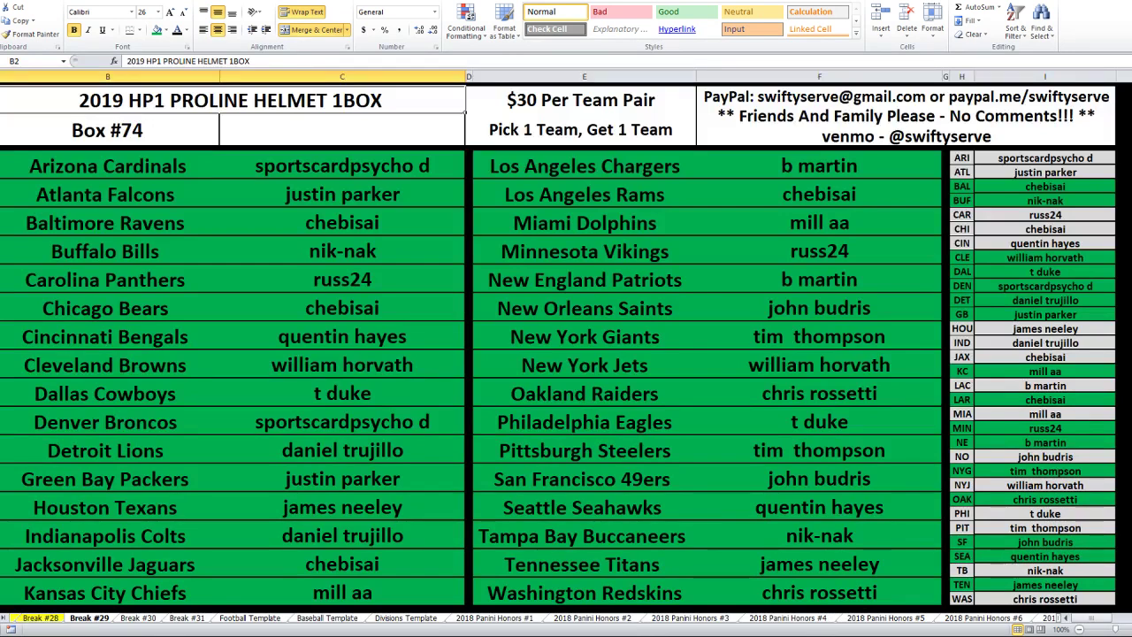
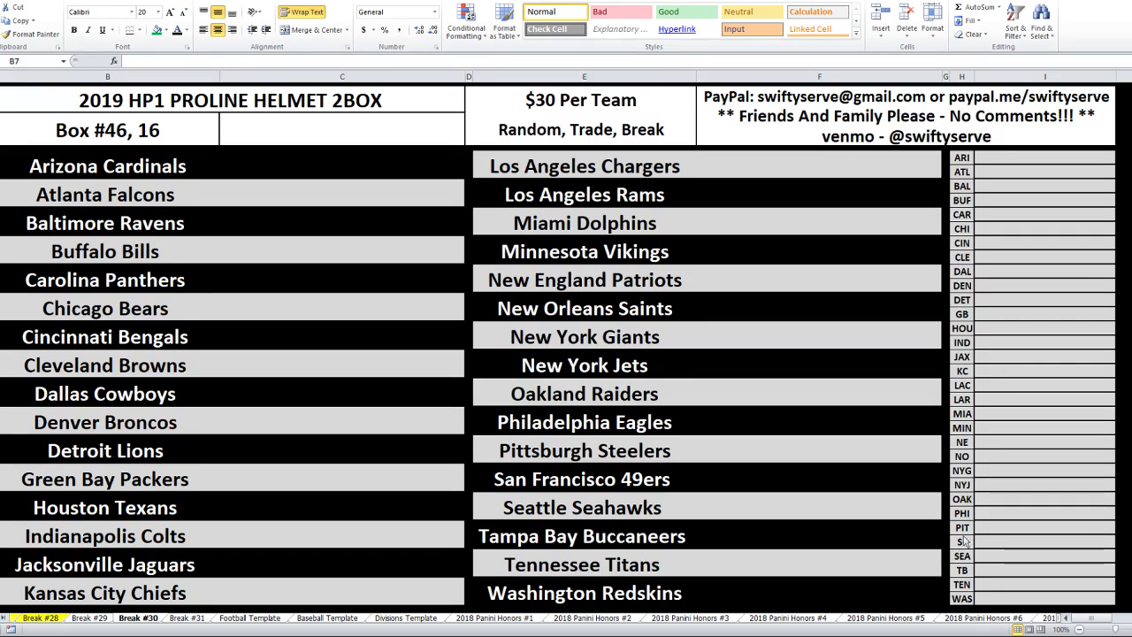
Step: Enter the buyer names in column I for the ARI, ATL, BAL and BUF rows
{"action": "left_click", "coordinate": [1029, 151]}
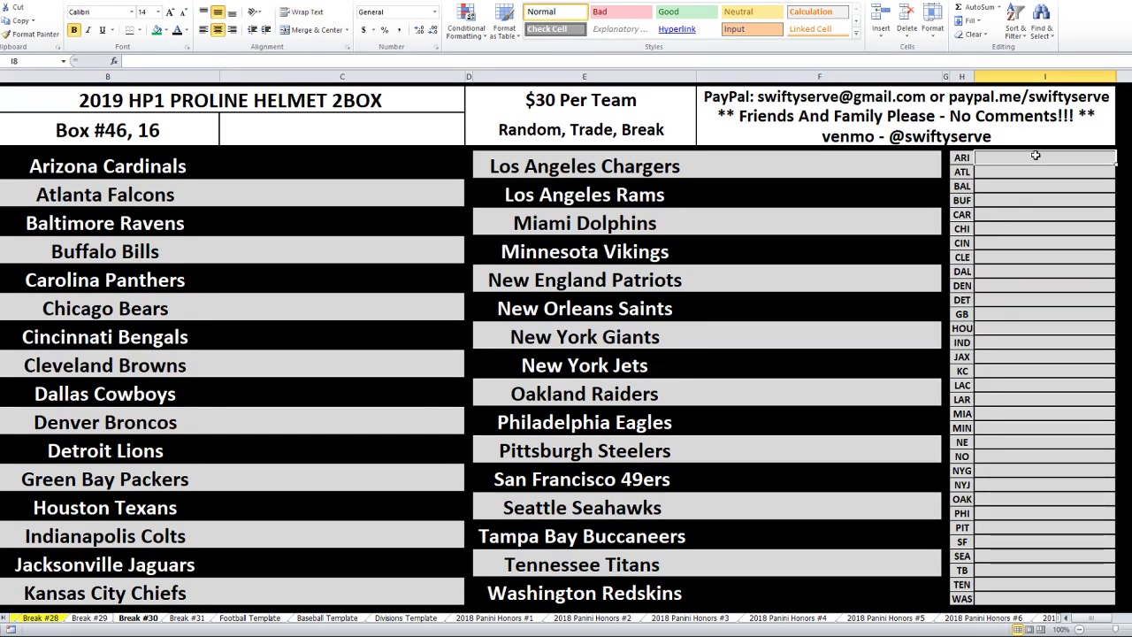
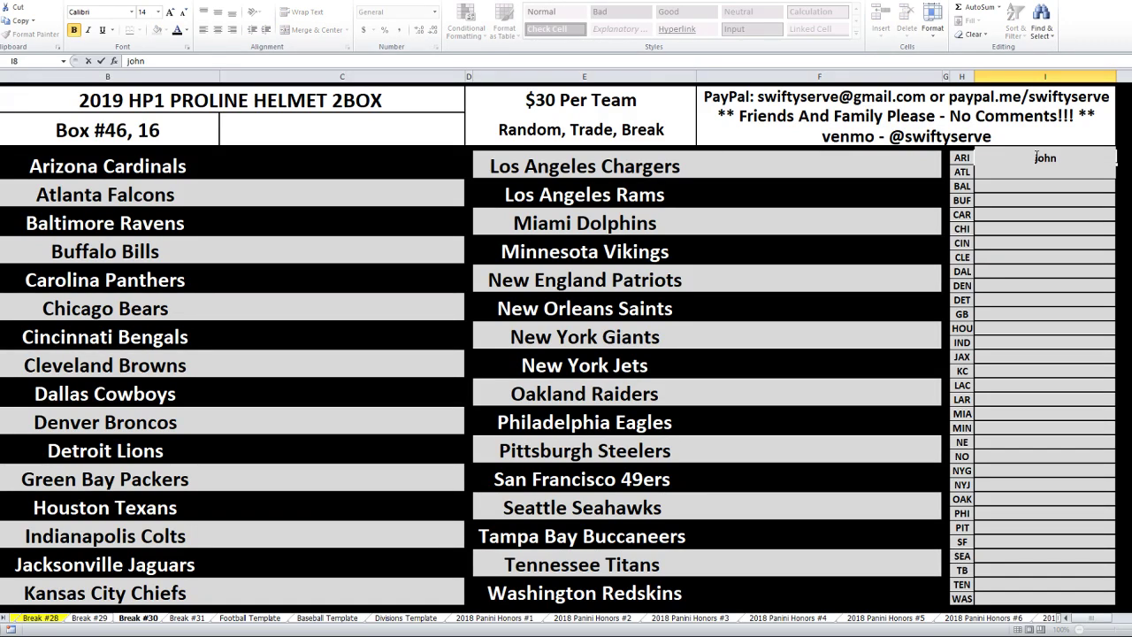
{"action": "key", "text": "Return"}
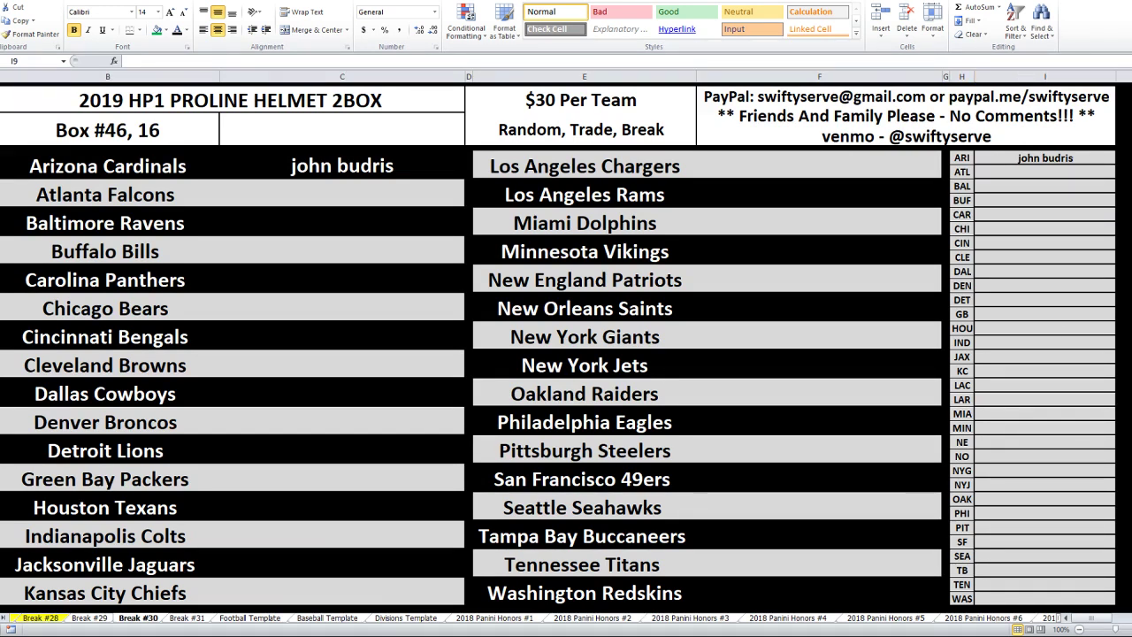
{"action": "left_click", "coordinate": [1085, 171]}
{"action": "type", "text": "yo"}
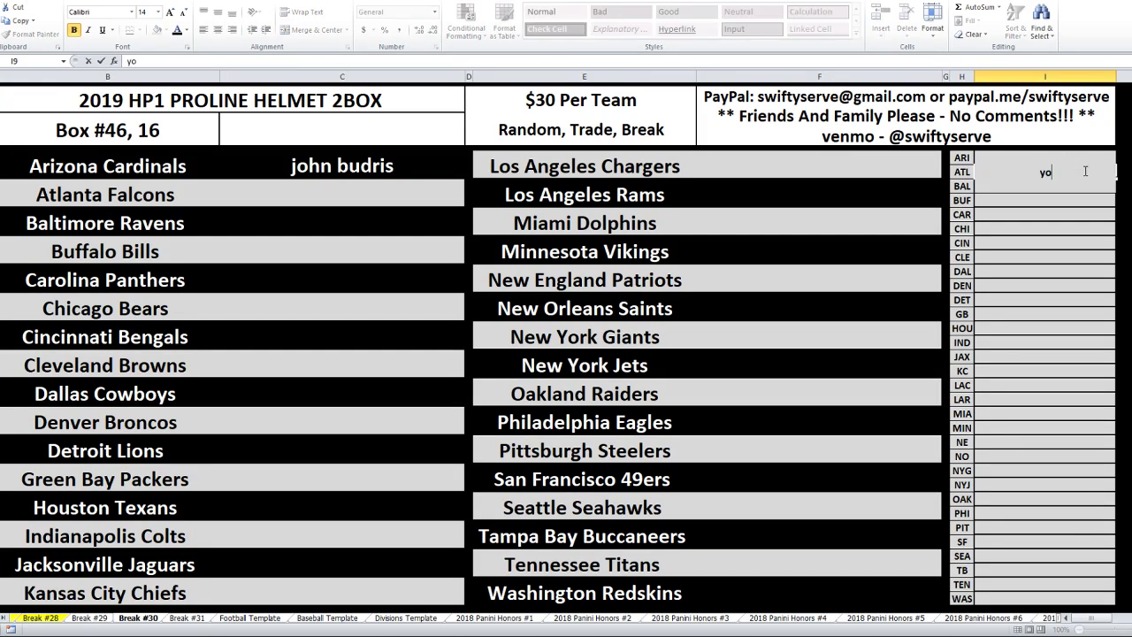
{"action": "type", "text": "da-t 007"}
{"action": "key", "text": "Return"}
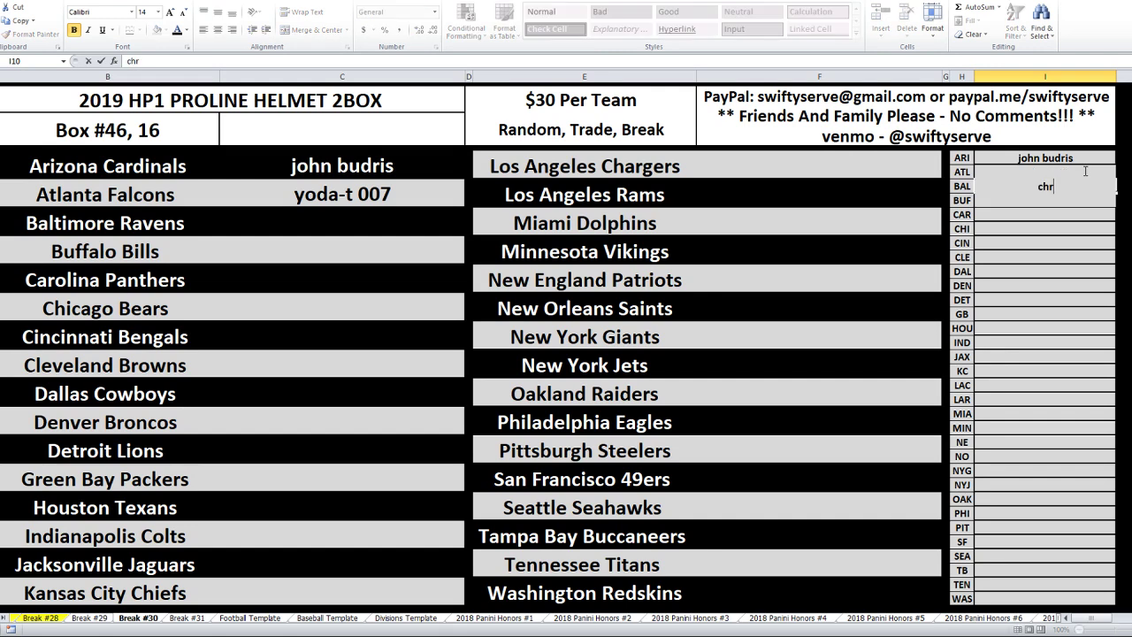
{"action": "key", "text": "Return"}
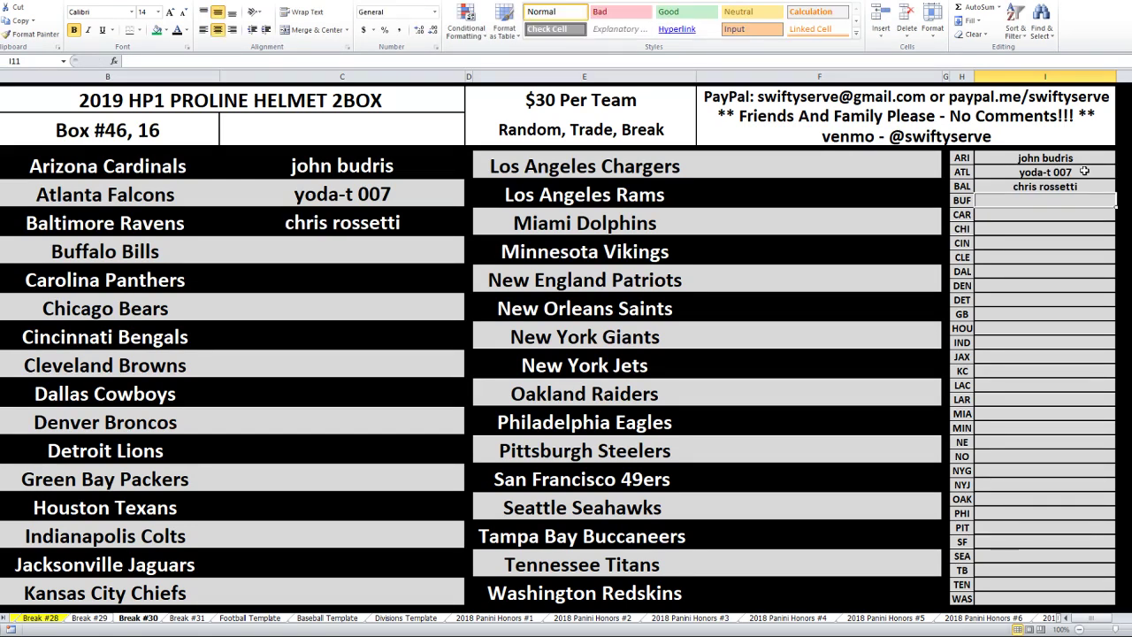
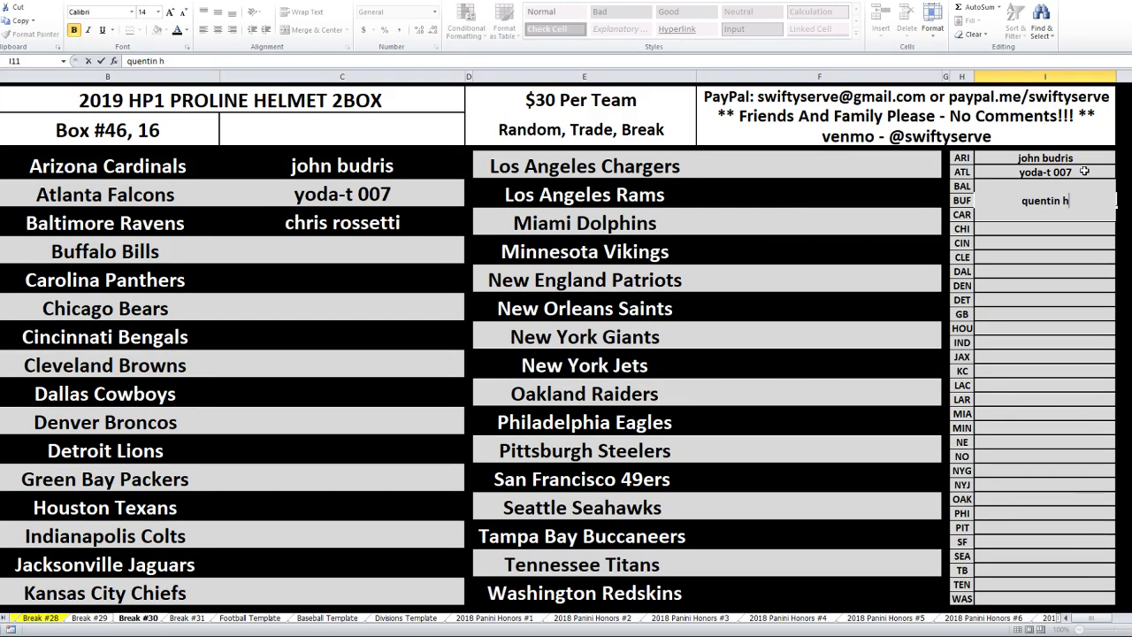
{"action": "key", "text": "Return"}
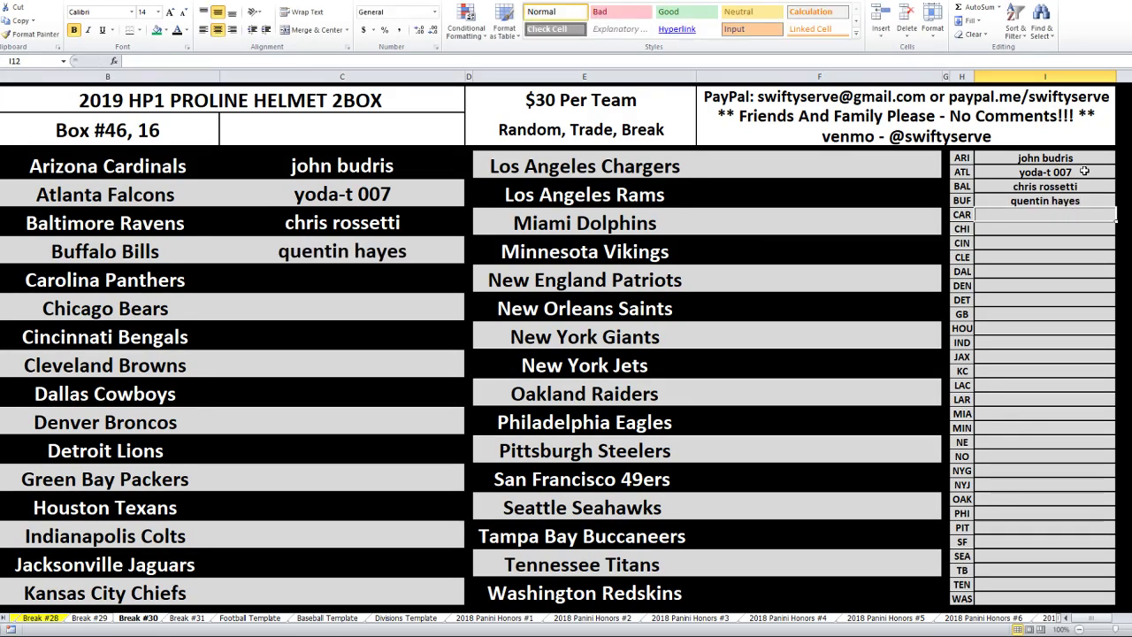
Step: Enter buyers for CAR through DEN, reusing the CAR buyer for CHI
{"action": "type", "text": "russ"}
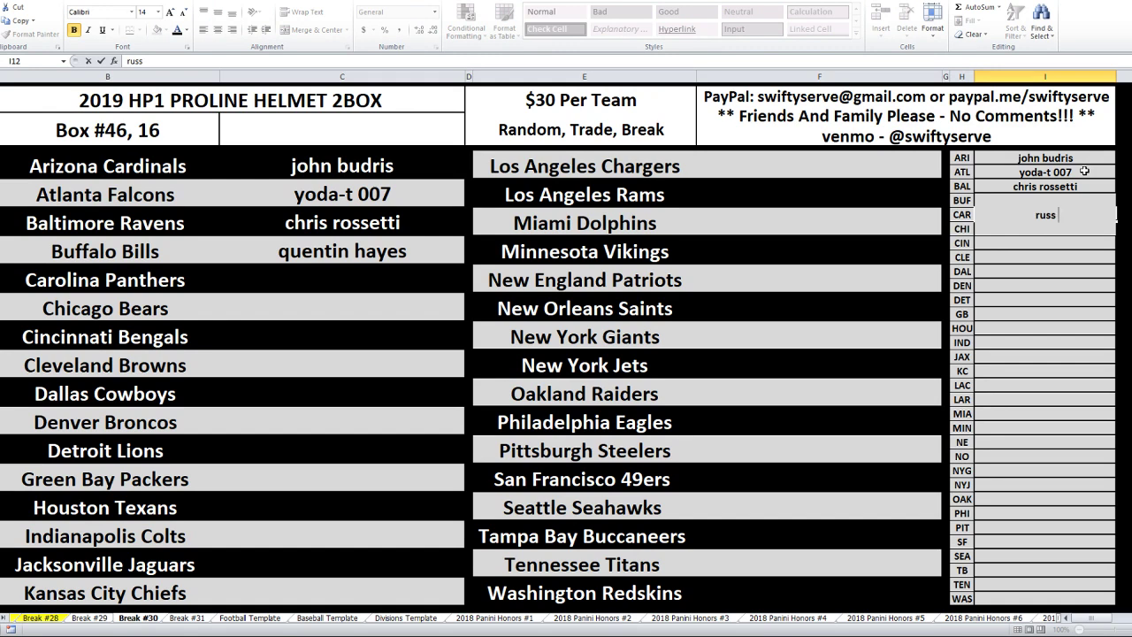
{"action": "type", "text": " 24"}
{"action": "key", "text": "Return"}
{"action": "type", "text": "russ"}
{"action": "key", "text": "Return"}
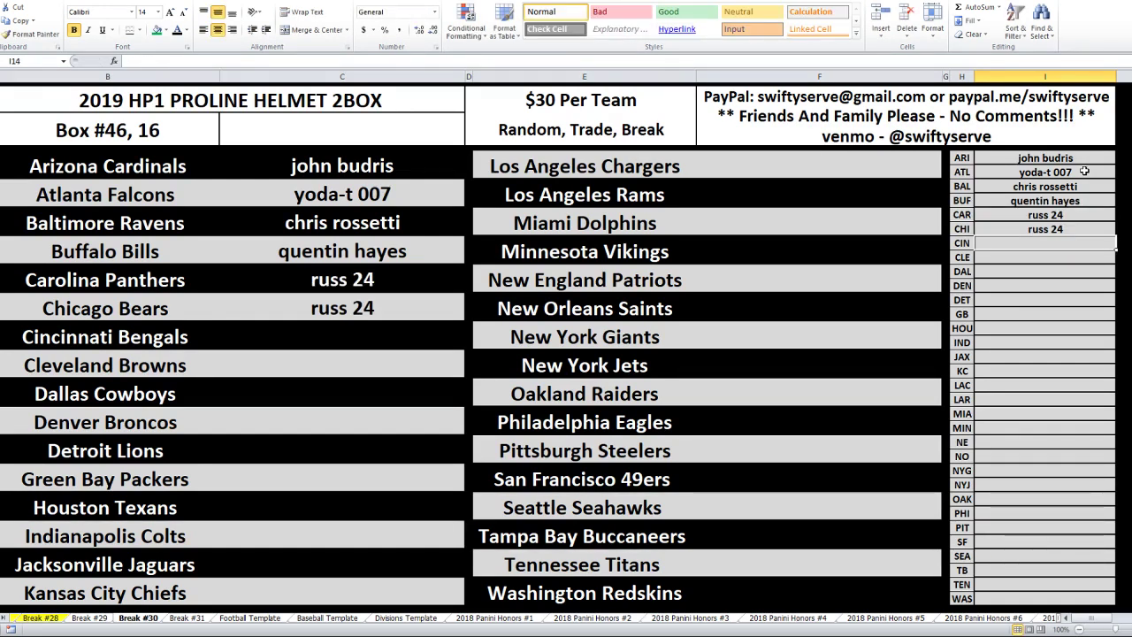
{"action": "key", "text": "Return"}
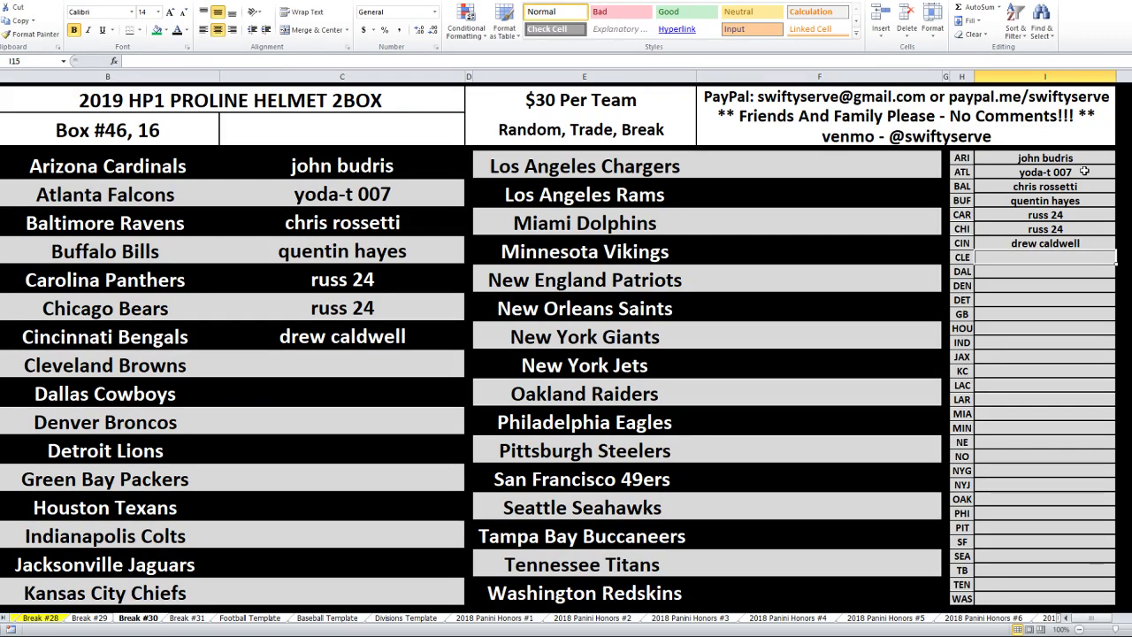
{"action": "type", "text": "b martin"}
{"action": "key", "text": "Return"}
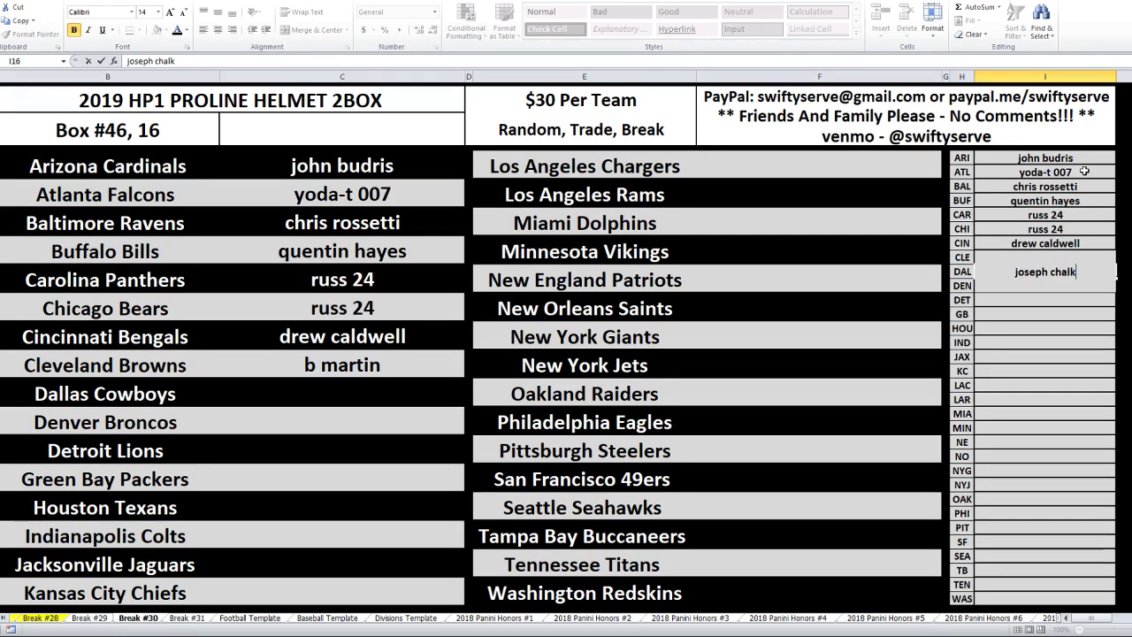
{"action": "key", "text": "Return"}
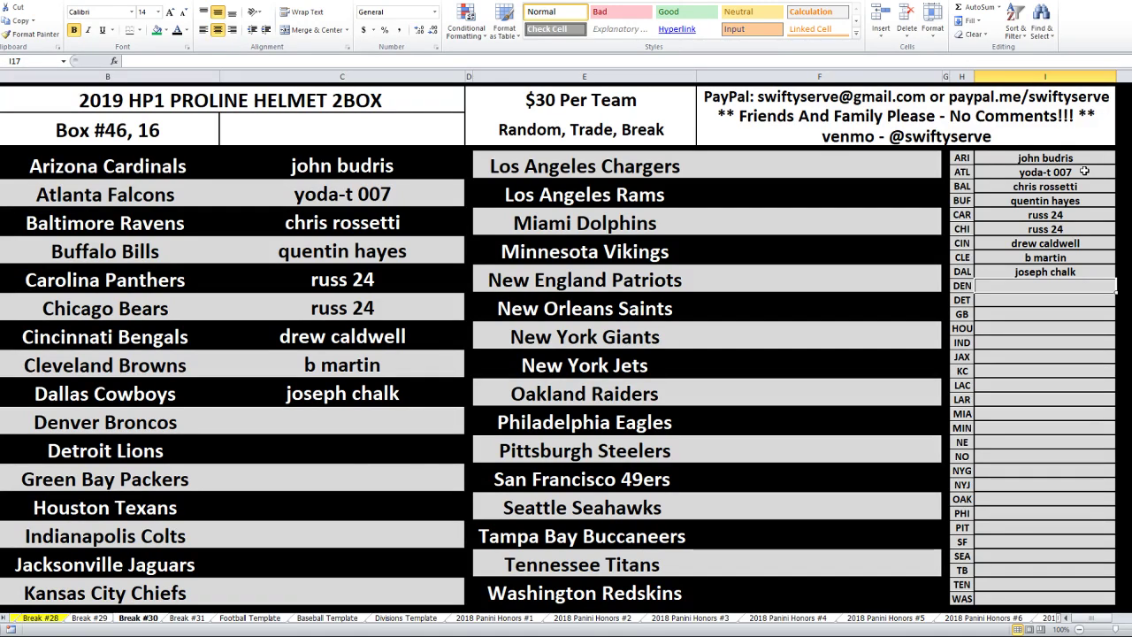
{"action": "key", "text": "Return"}
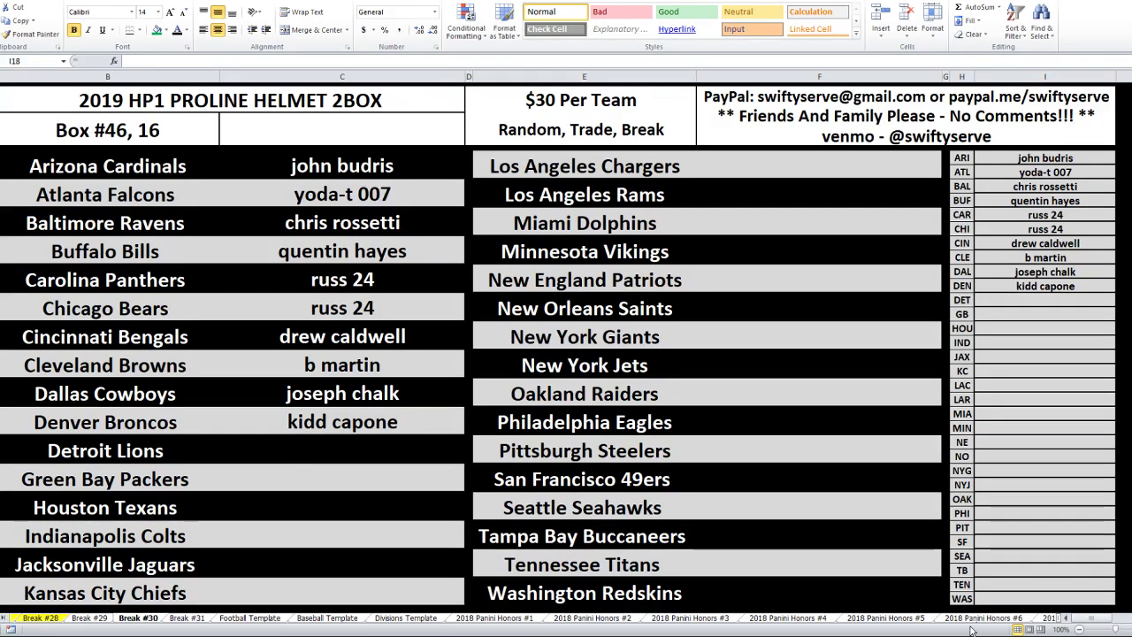
Step: Enter the buyer names for the DET, GB, HOU and IND rows
{"action": "left_click", "coordinate": [1011, 301]}
{"action": "type", "text": "barry "}
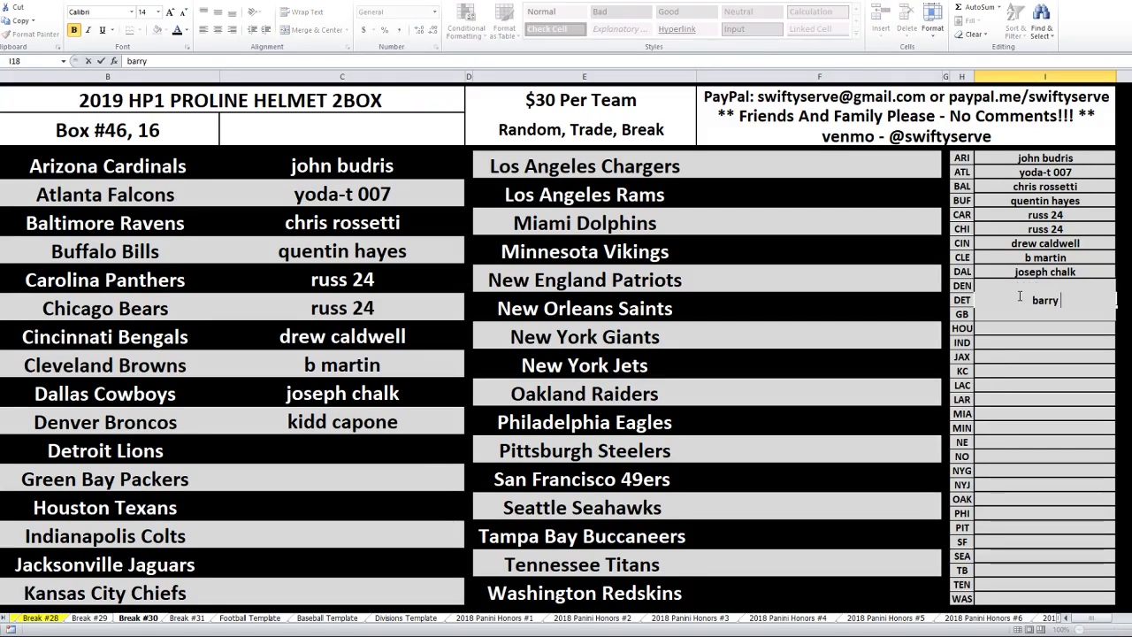
{"action": "type", "text": "la"}
{"action": "key", "text": "Return"}
{"action": "type", "text": "sports"}
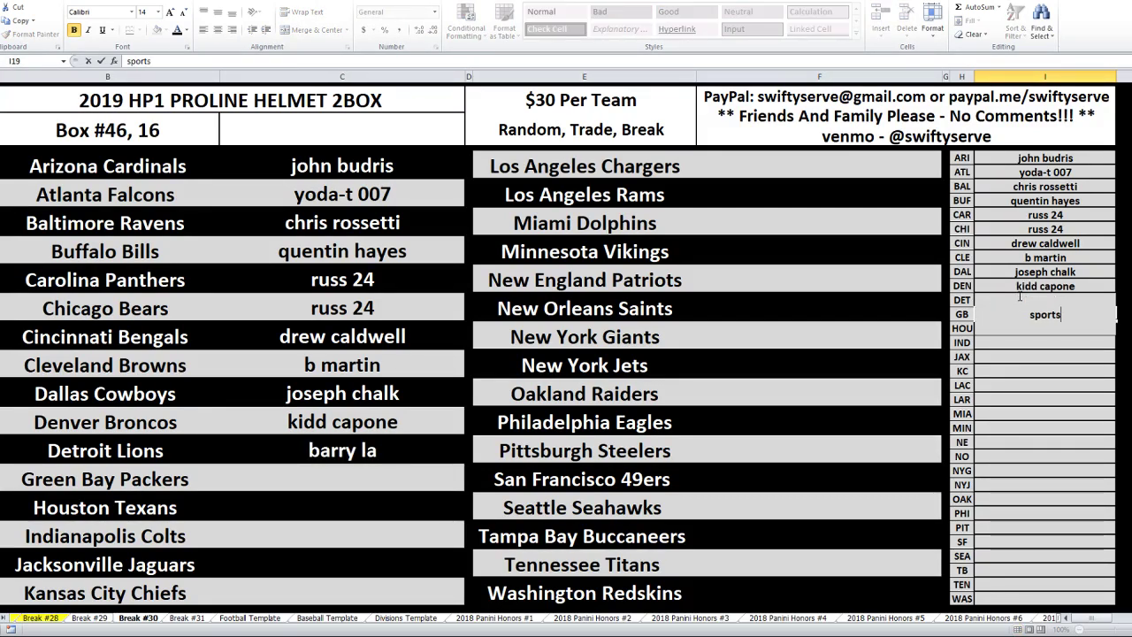
{"action": "type", "text": "cardpsycho d"}
{"action": "key", "text": "Return"}
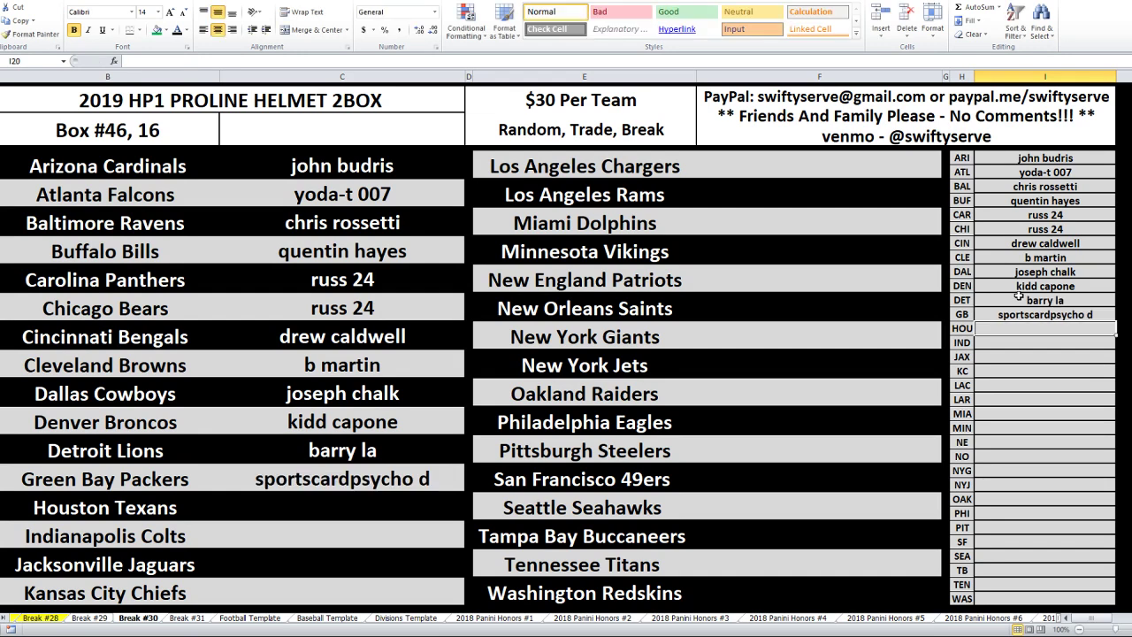
{"action": "type", "text": "nik0"}
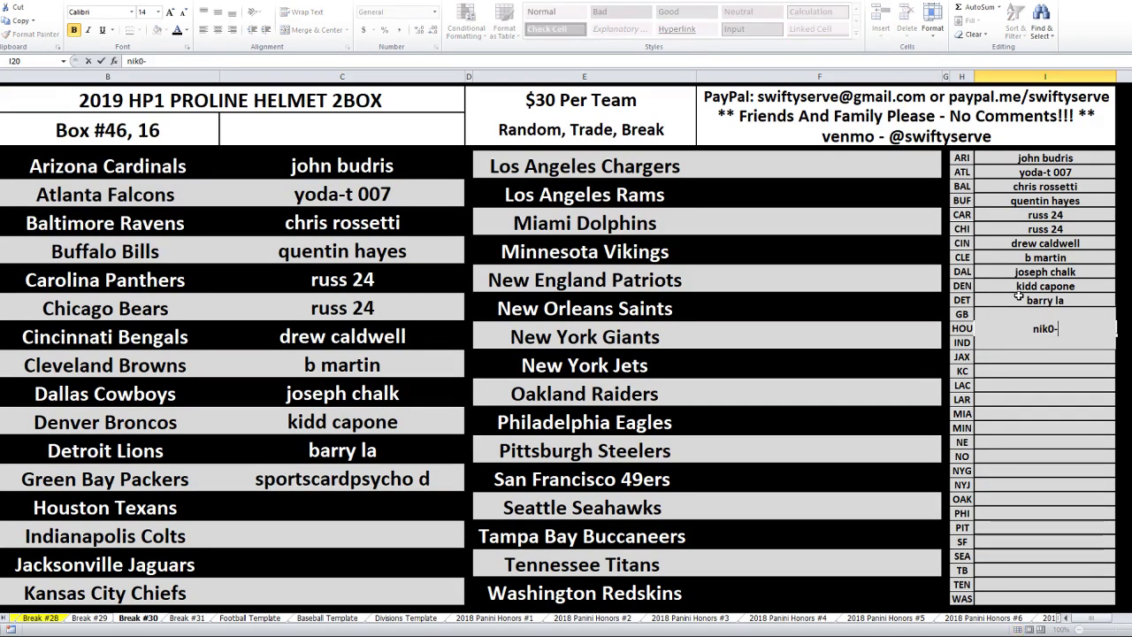
{"action": "key", "text": "BackSpace"}
{"action": "type", "text": "-nak"}
{"action": "key", "text": "Return"}
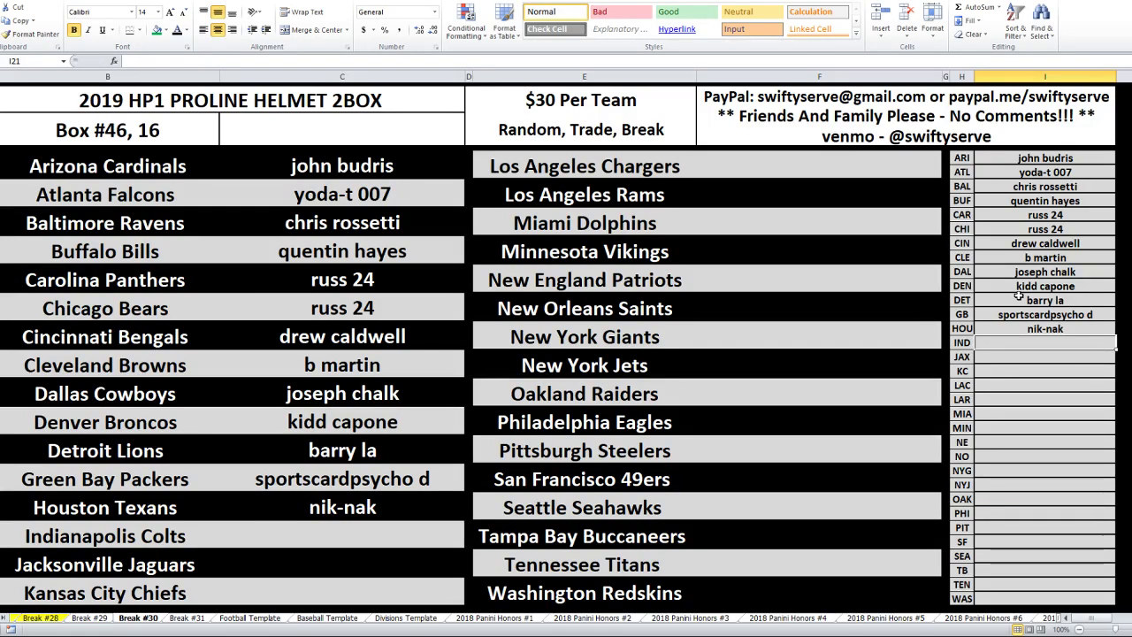
{"action": "type", "text": "kapo 12345677"}
{"action": "key", "text": "Return"}
Step: Give JAX the IND buyer, and give KC, LAC, LAR and MIA one shared buyer
{"action": "type", "text": "kap"}
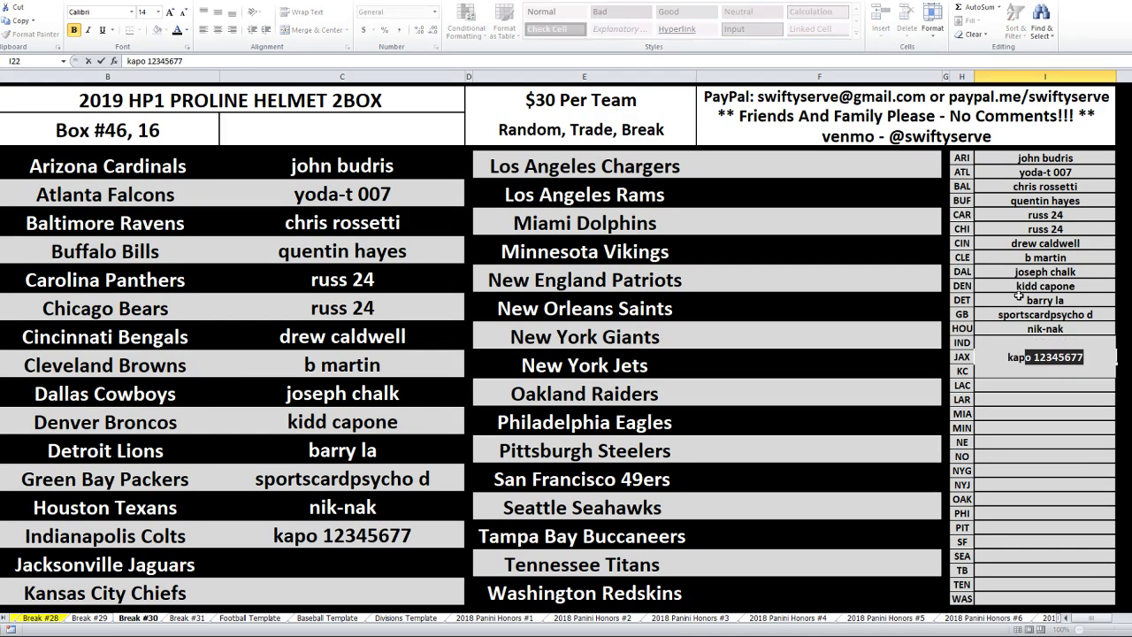
{"action": "key", "text": "Return"}
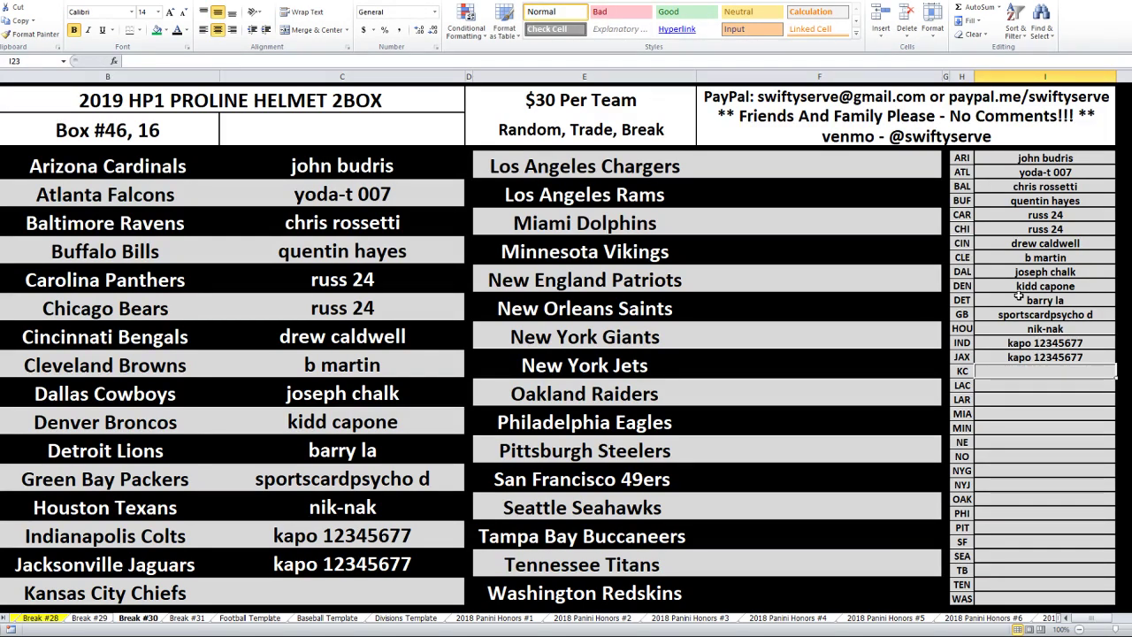
{"action": "type", "text": "mill aa"}
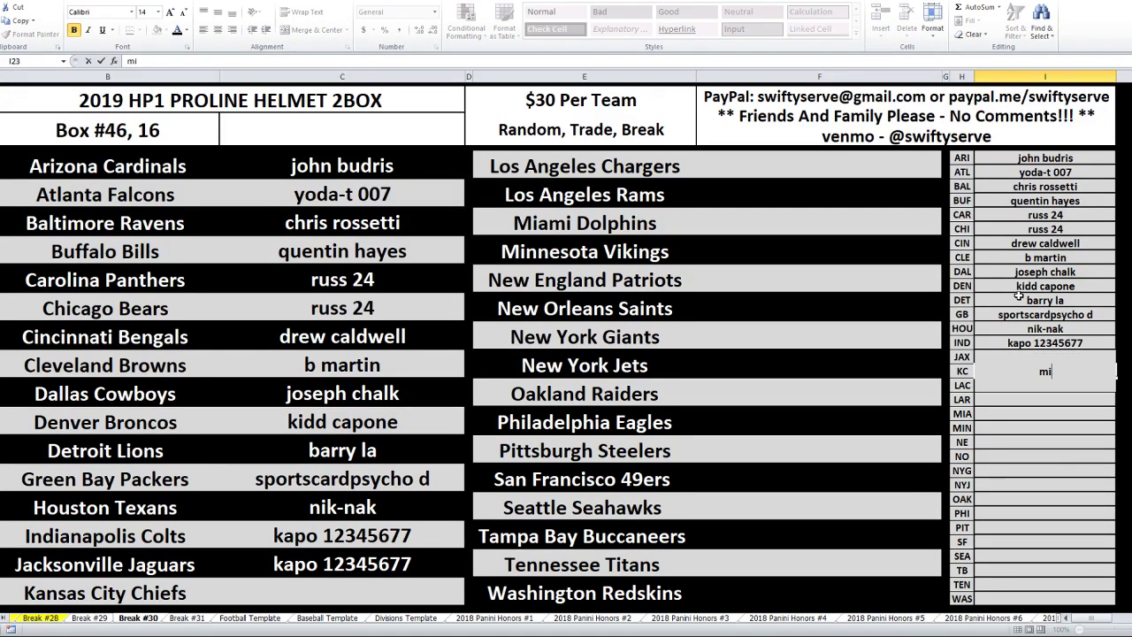
{"action": "key", "text": "Return"}
{"action": "type", "text": "mi"}
{"action": "key", "text": "Return"}
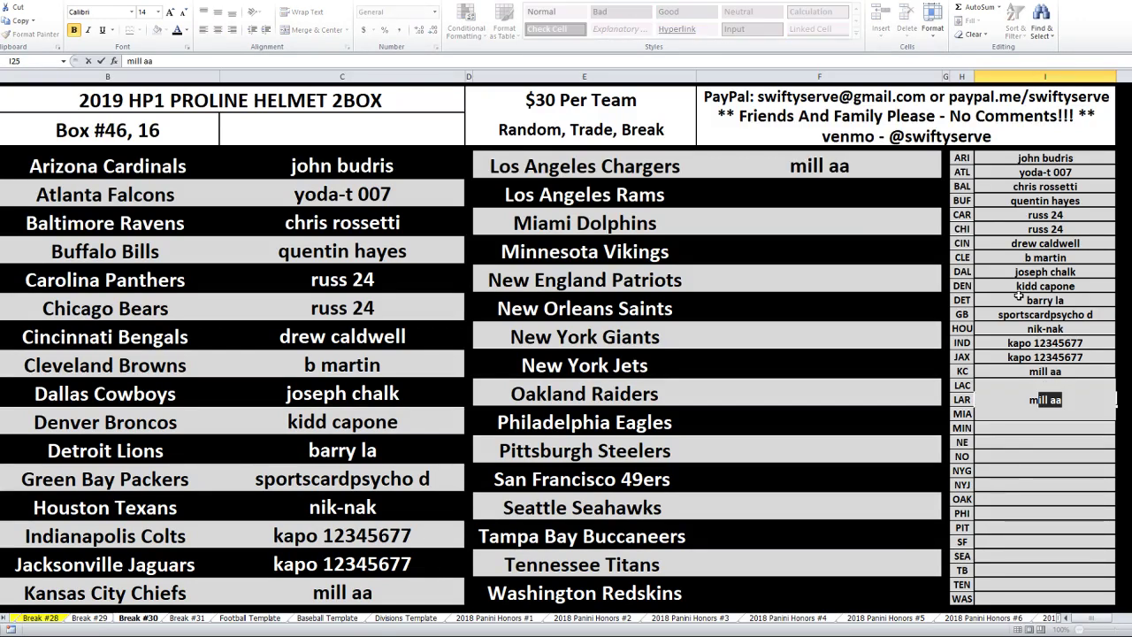
{"action": "type", "text": "mi"}
{"action": "key", "text": "Return"}
{"action": "type", "text": "mi"}
{"action": "key", "text": "Return"}
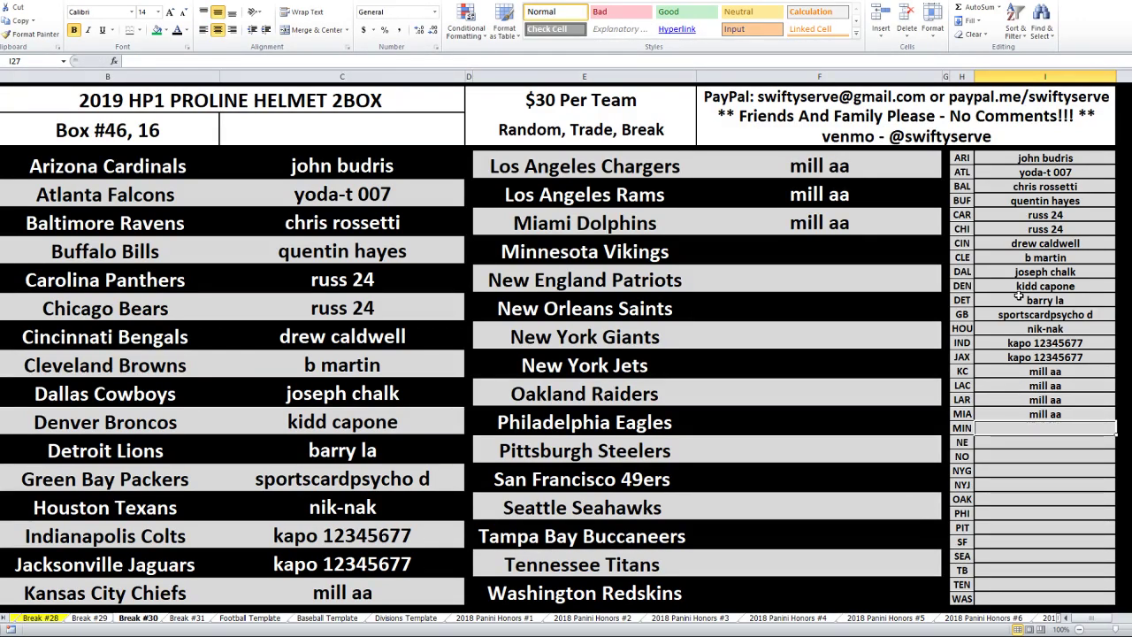
Step: Give MIN, NE and NO the same buyer, correcting the partial entries via AutoComplete
{"action": "type", "text": "chebisai"}
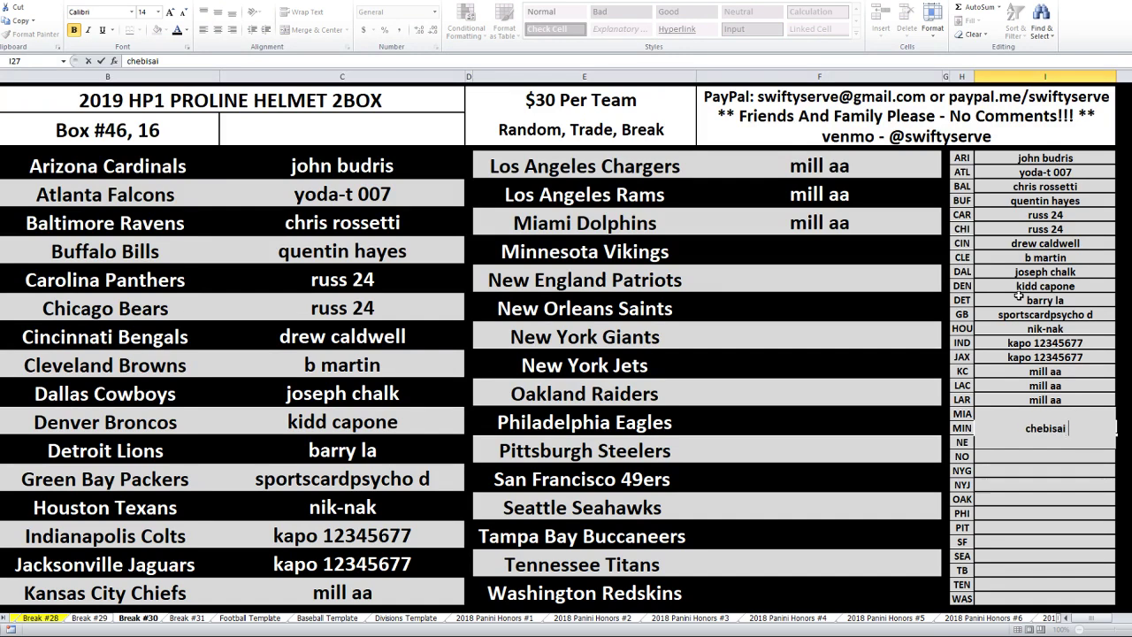
{"action": "type", "text": " 75"}
{"action": "key", "text": "Return"}
{"action": "type", "text": "ch"}
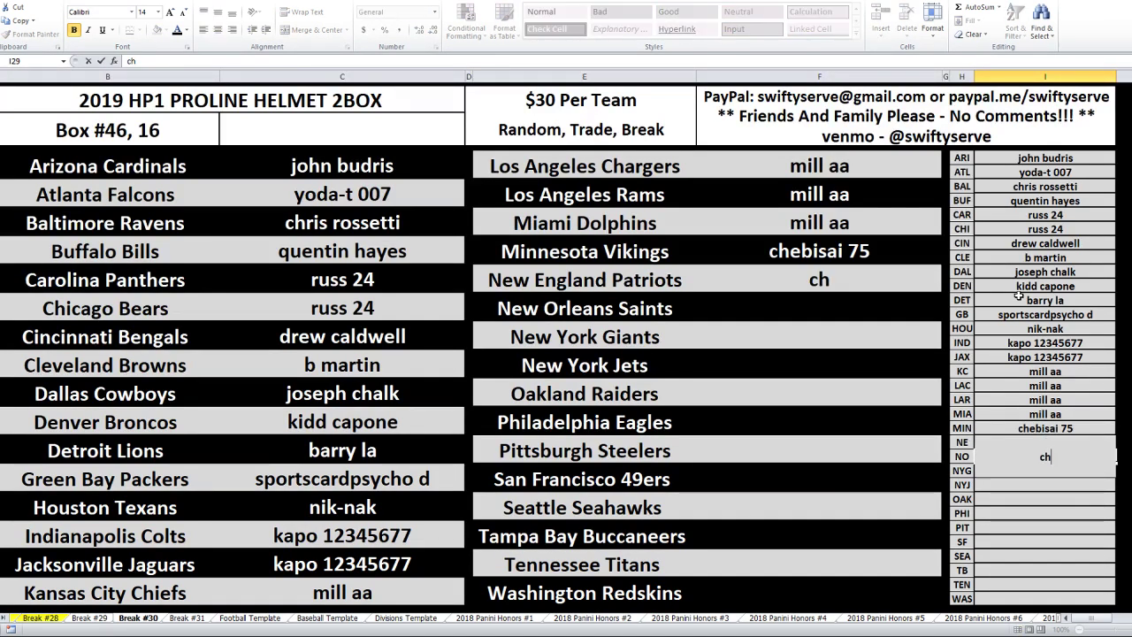
{"action": "key", "text": "Return"}
{"action": "key", "text": "Up"}
{"action": "key", "text": "Up"}
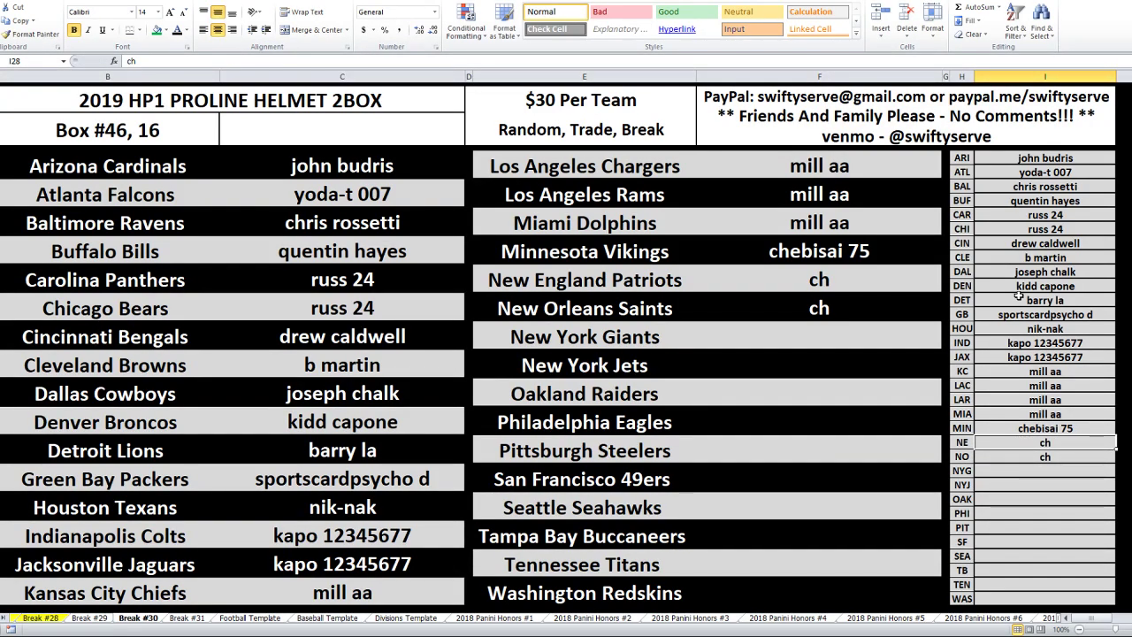
{"action": "type", "text": "che"}
{"action": "key", "text": "Return"}
{"action": "type", "text": "chev"}
{"action": "key", "text": "Return"}
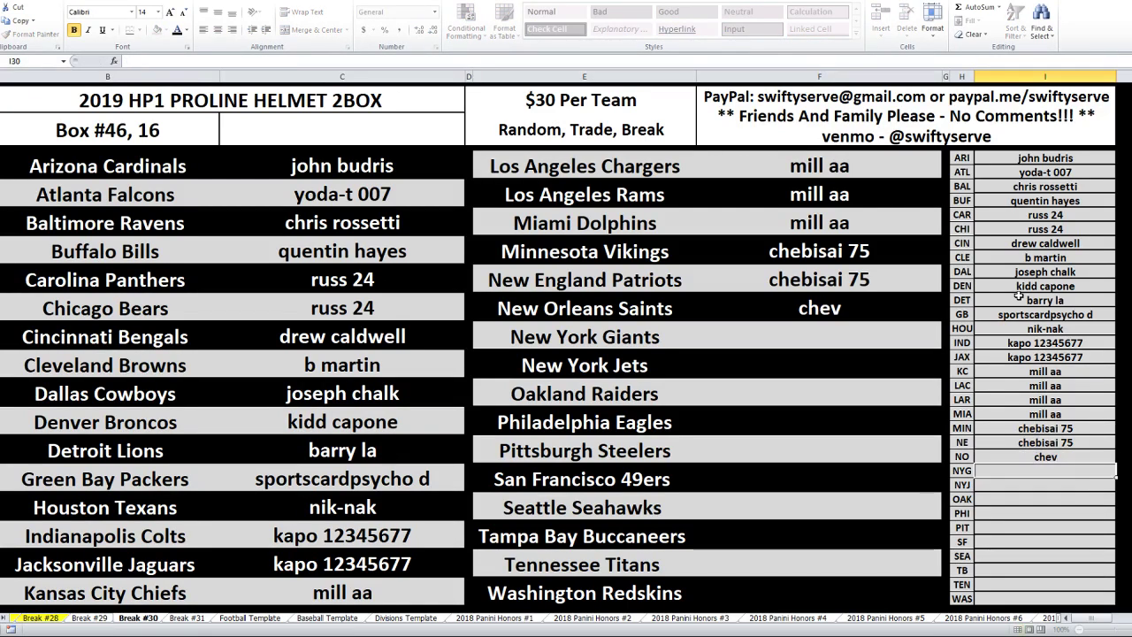
{"action": "key", "text": "Up"}
{"action": "type", "text": "cheb"}
{"action": "key", "text": "Return"}
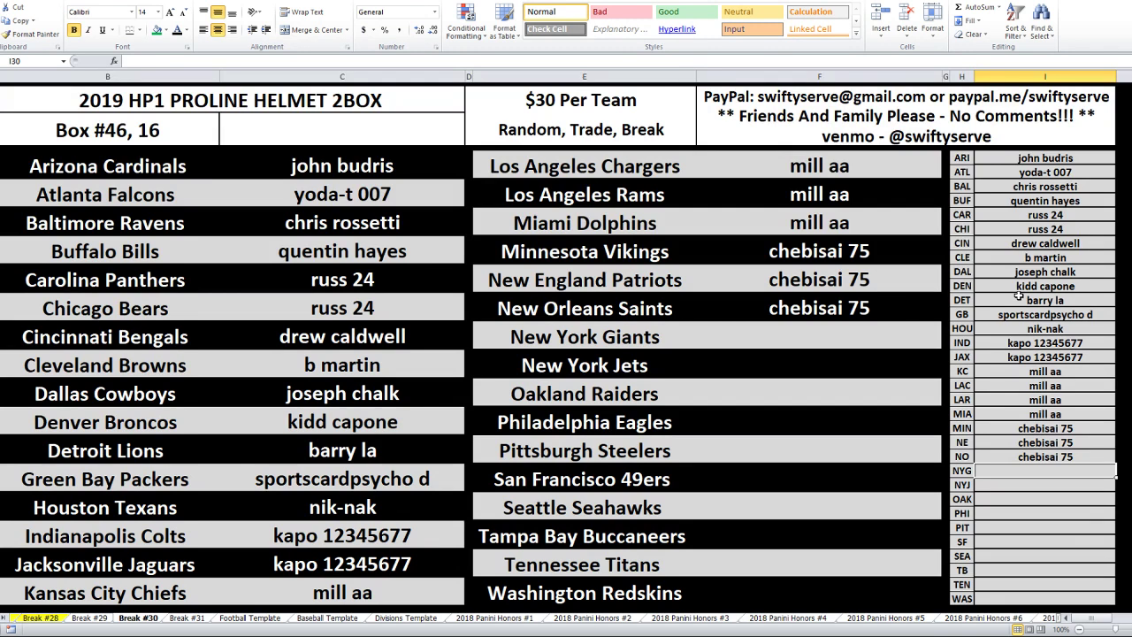
Step: Enter buyers for NYG and NYJ, and give OAK the NYJ buyer
{"action": "key", "text": "Return"}
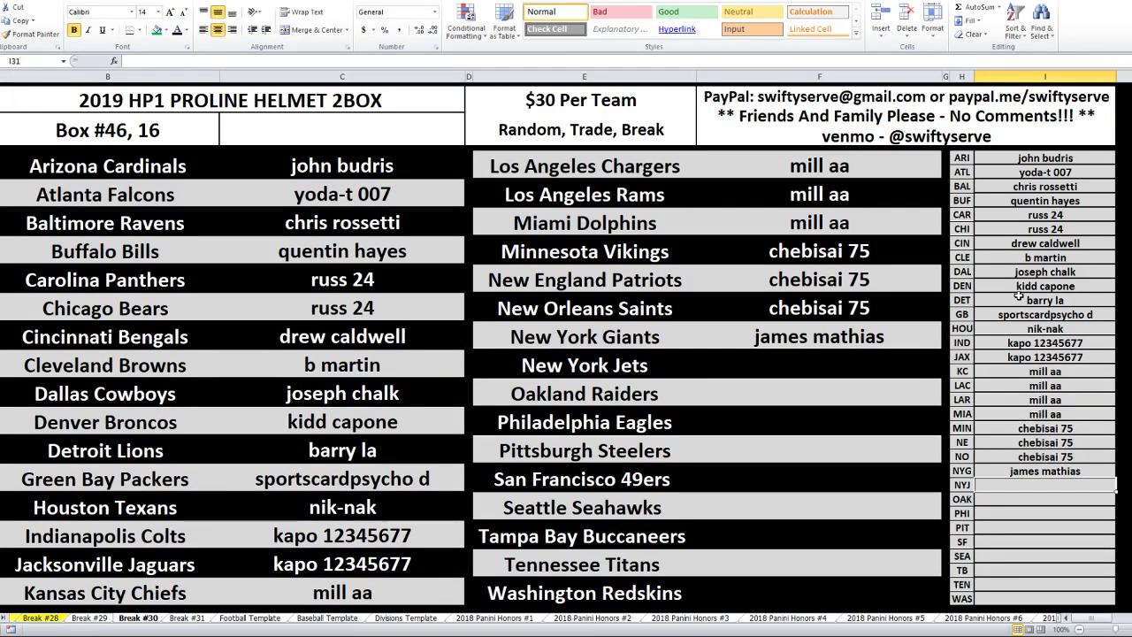
{"action": "key", "text": "Return"}
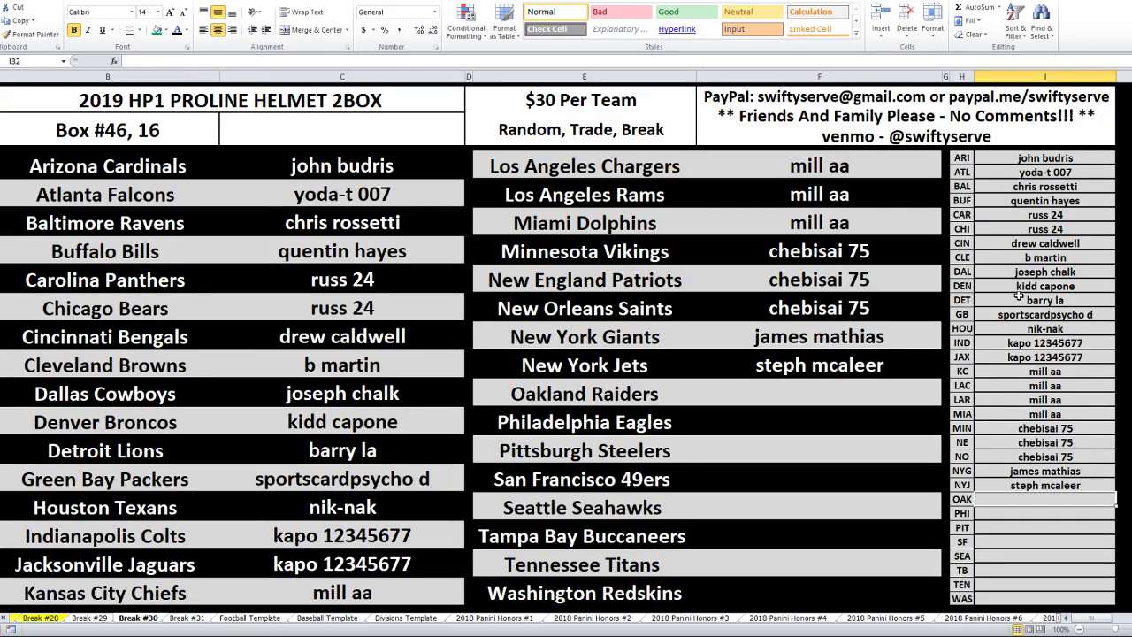
{"action": "type", "text": "set"}
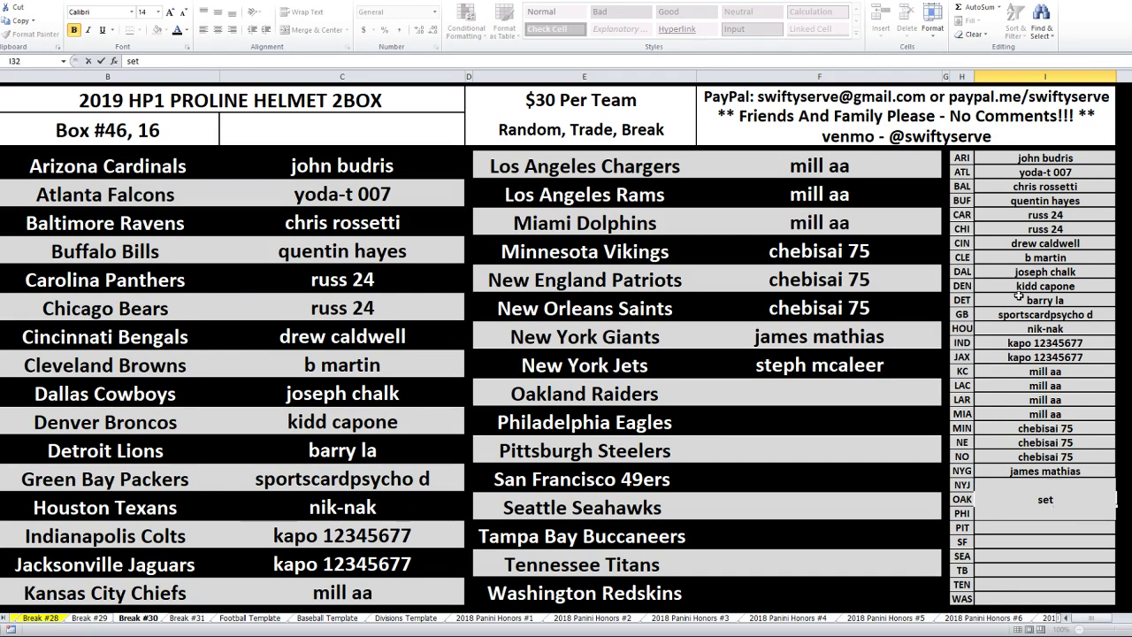
{"action": "key", "text": "BackSpace"}
{"action": "key", "text": "BackSpace"}
{"action": "type", "text": "tep"}
{"action": "key", "text": "Return"}
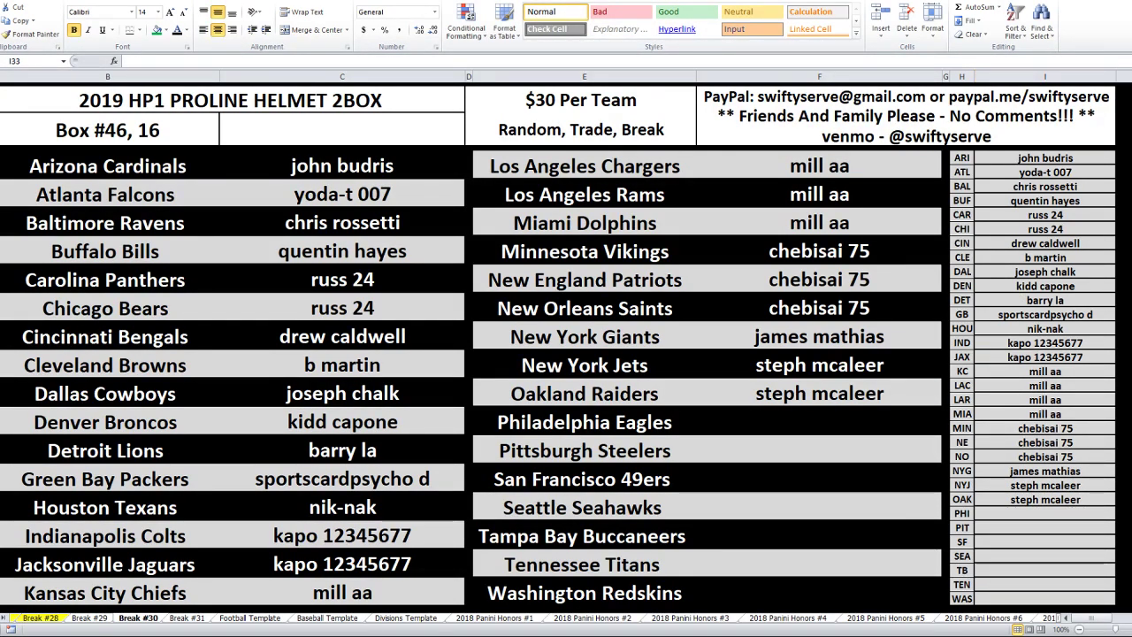
Step: Enter buyers for PHI and PIT, and give SF the PIT buyer
{"action": "left_click", "coordinate": [1045, 513]}
{"action": "type", "text": "jim l"}
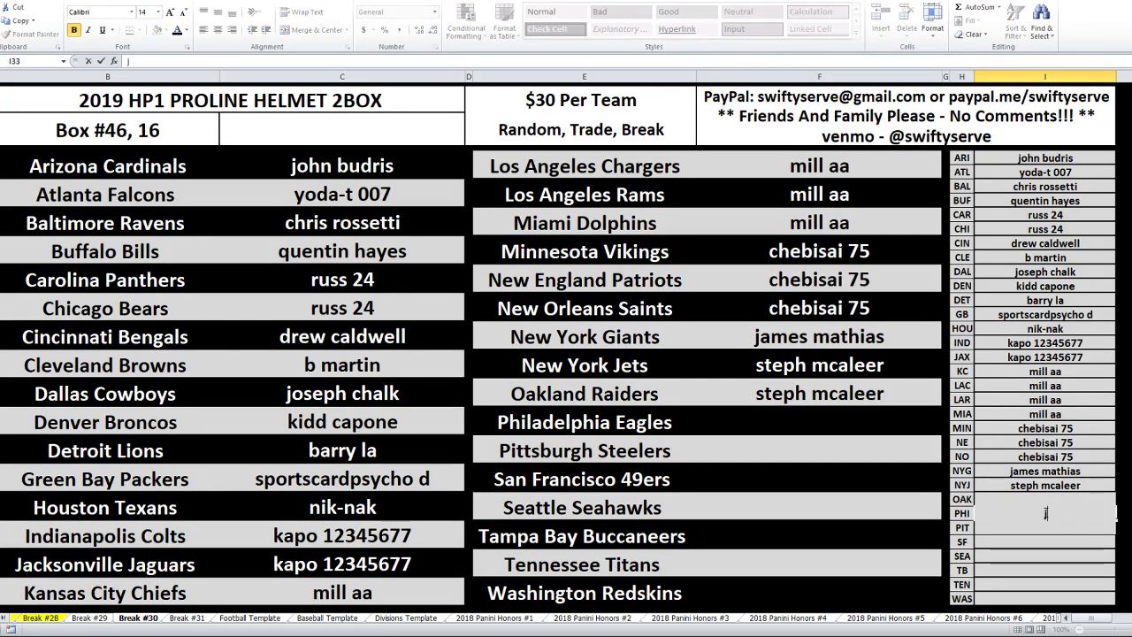
{"action": "key", "text": "Return"}
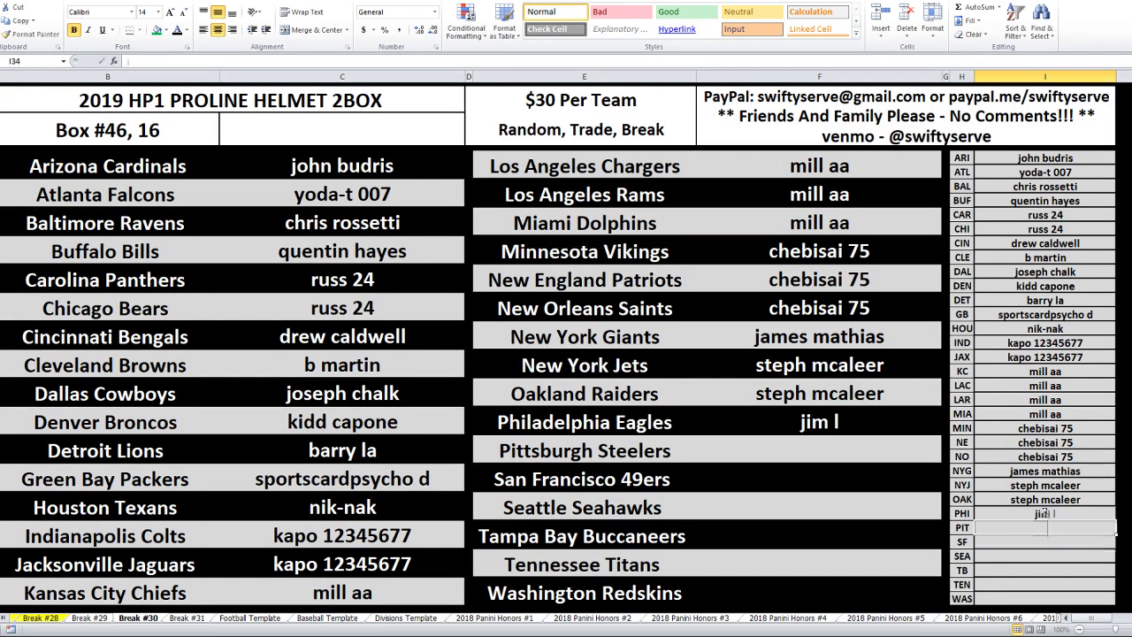
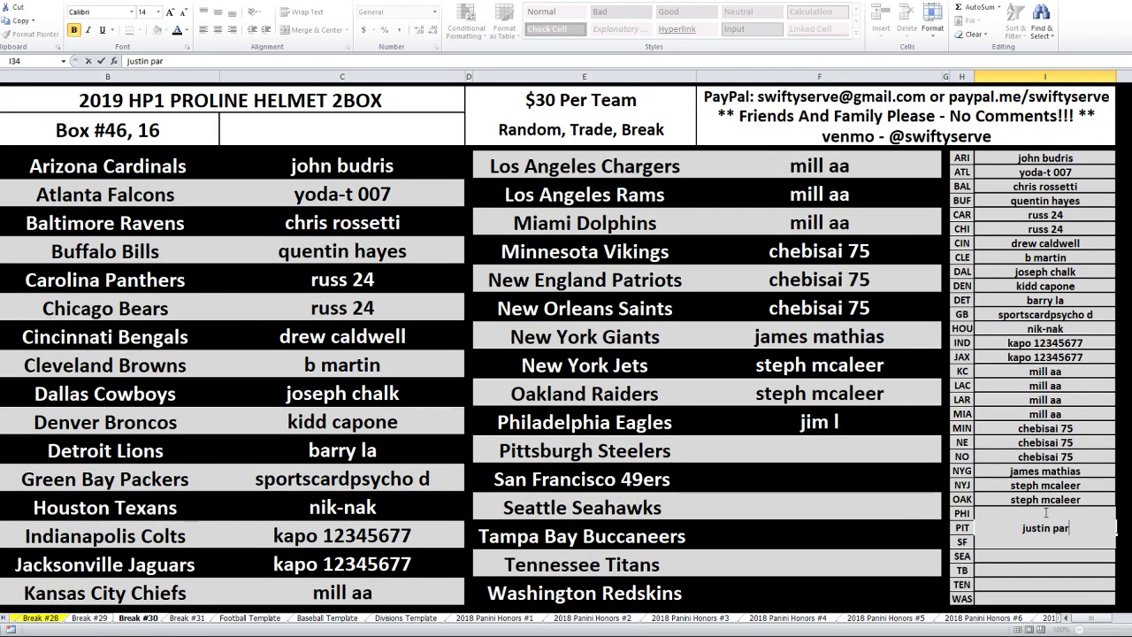
{"action": "key", "text": "Return"}
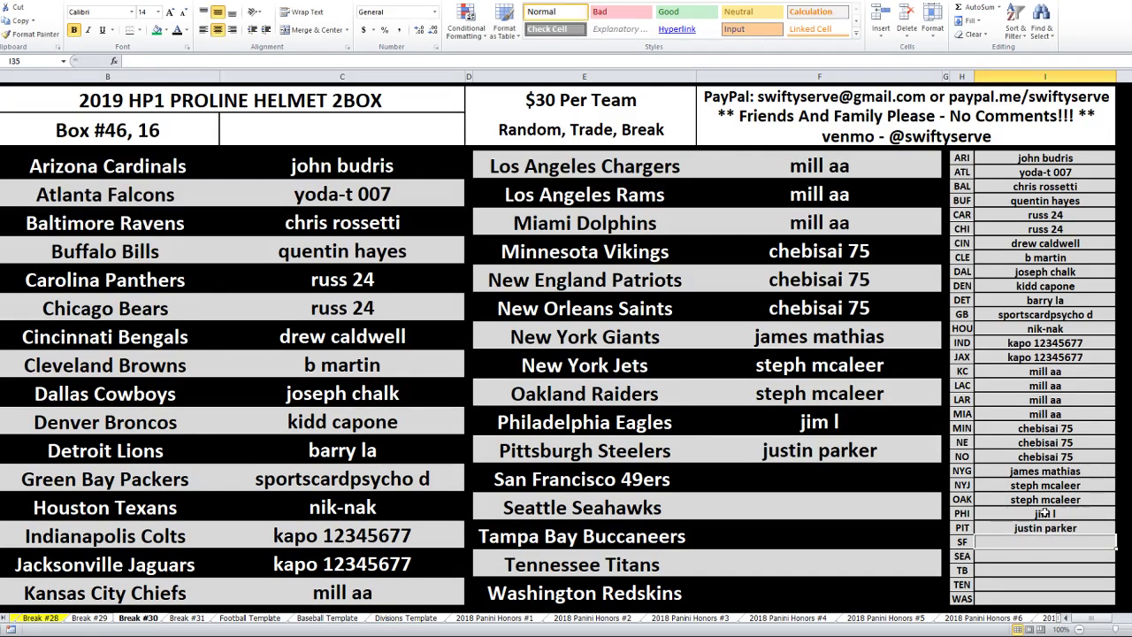
{"action": "type", "text": "just"}
{"action": "key", "text": "Return"}
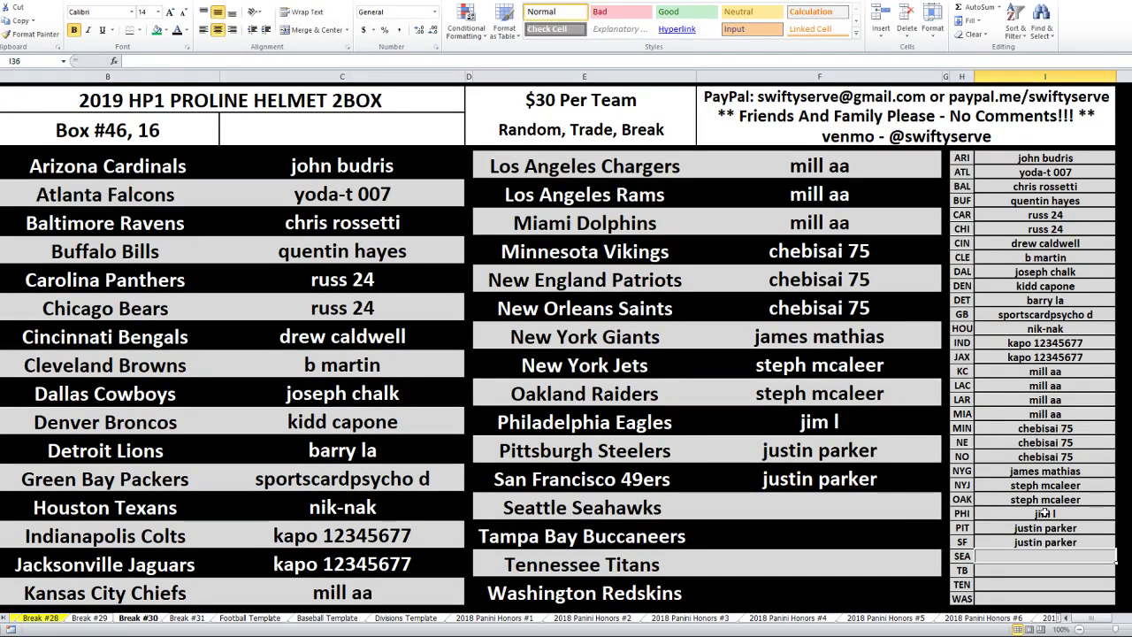
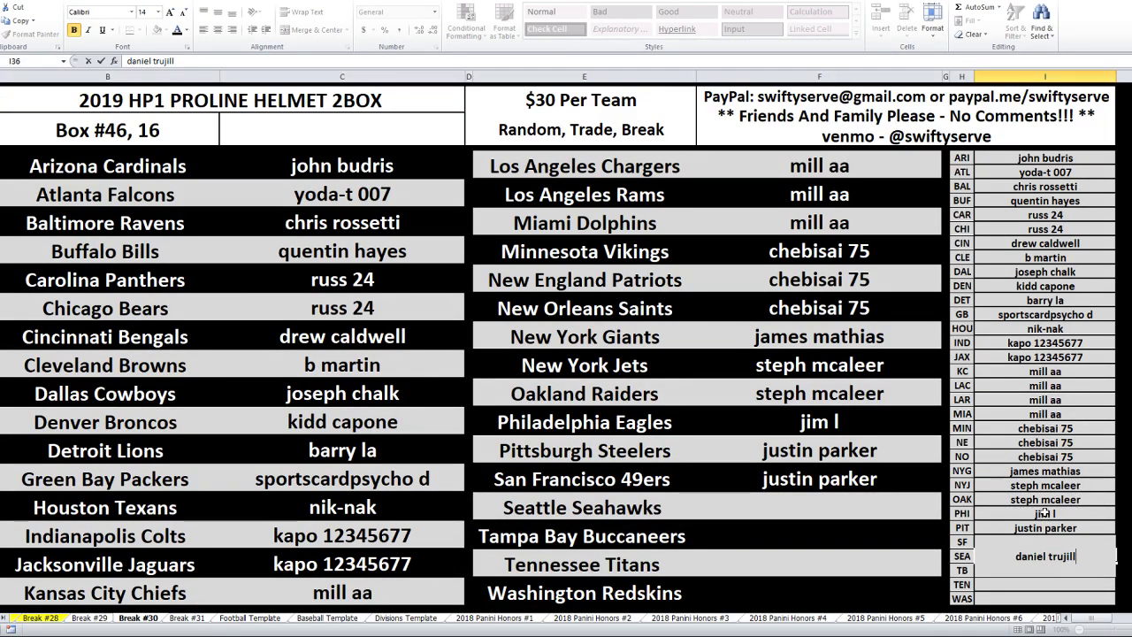
Step: Enter buyers for SEA, TB (same as SEA), TEN and WAS
{"action": "key", "text": "Return"}
{"action": "key", "text": "Return"}
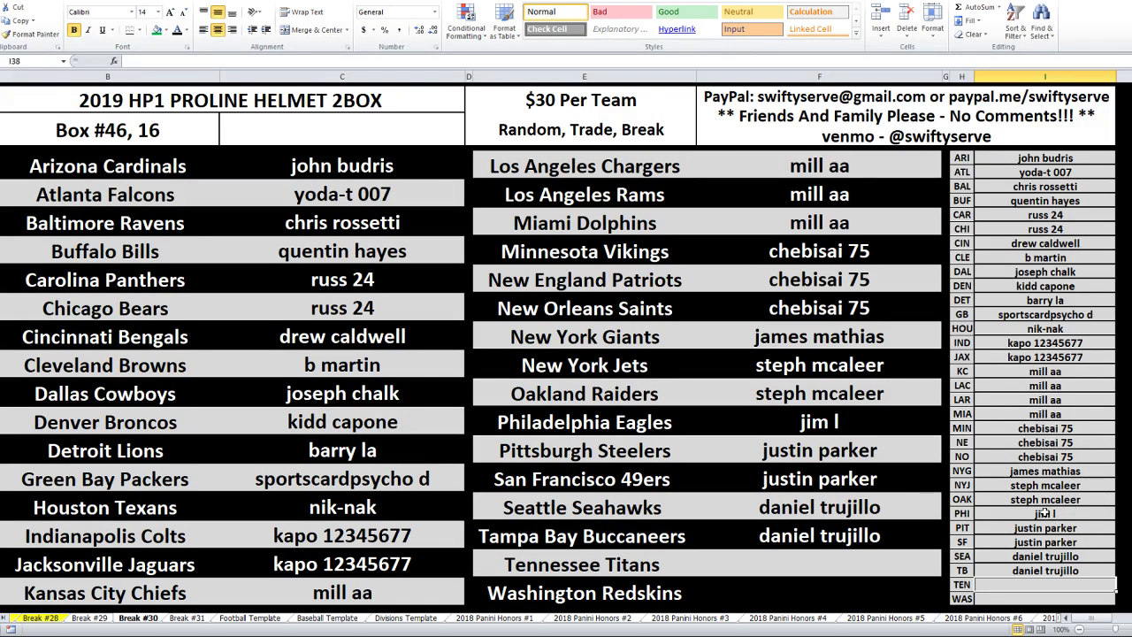
{"action": "type", "text": "drew"}
{"action": "key", "text": "BackSpace"}
{"action": "key", "text": "BackSpace"}
{"action": "key", "text": "BackSpace"}
{"action": "key", "text": "BackSpace"}
{"action": "key", "text": "BackSpace"}
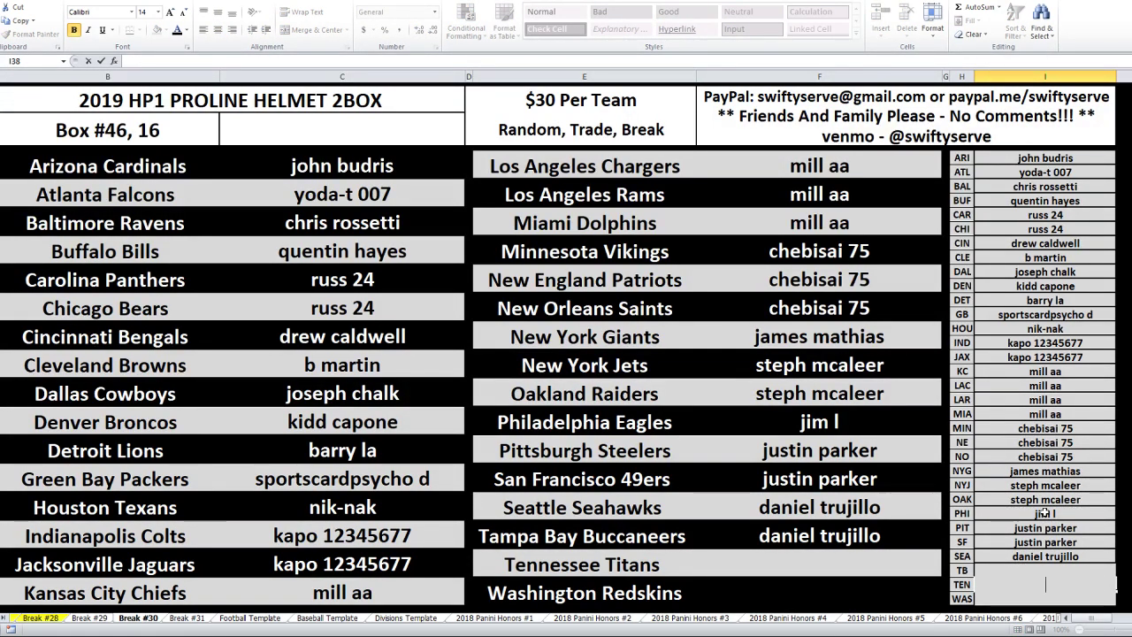
{"action": "type", "text": "t duke"}
{"action": "key", "text": "Return"}
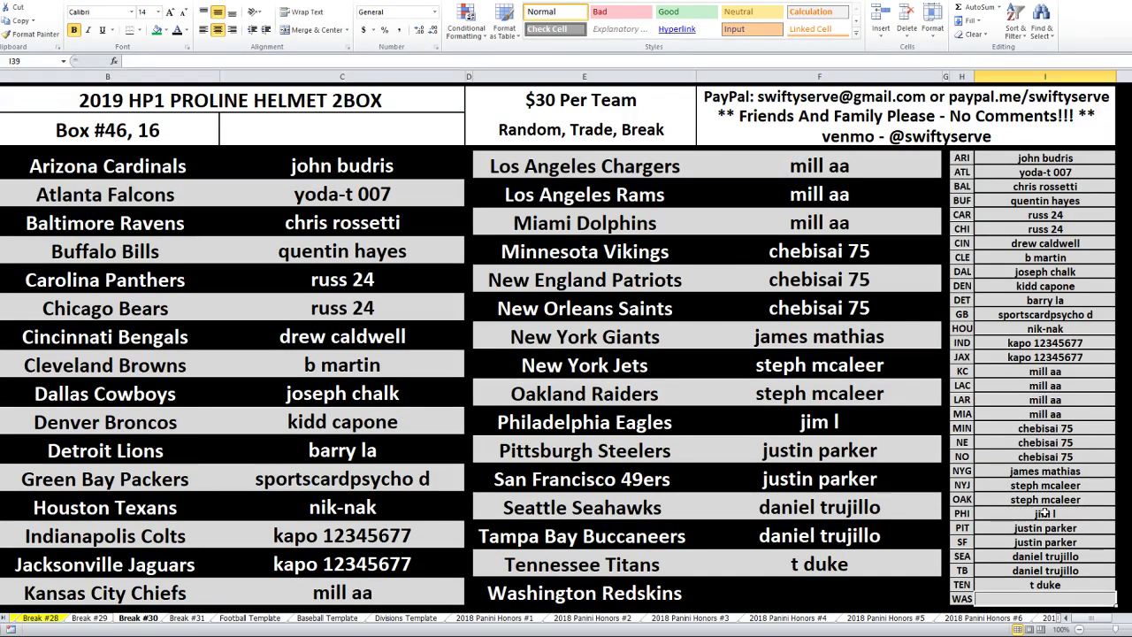
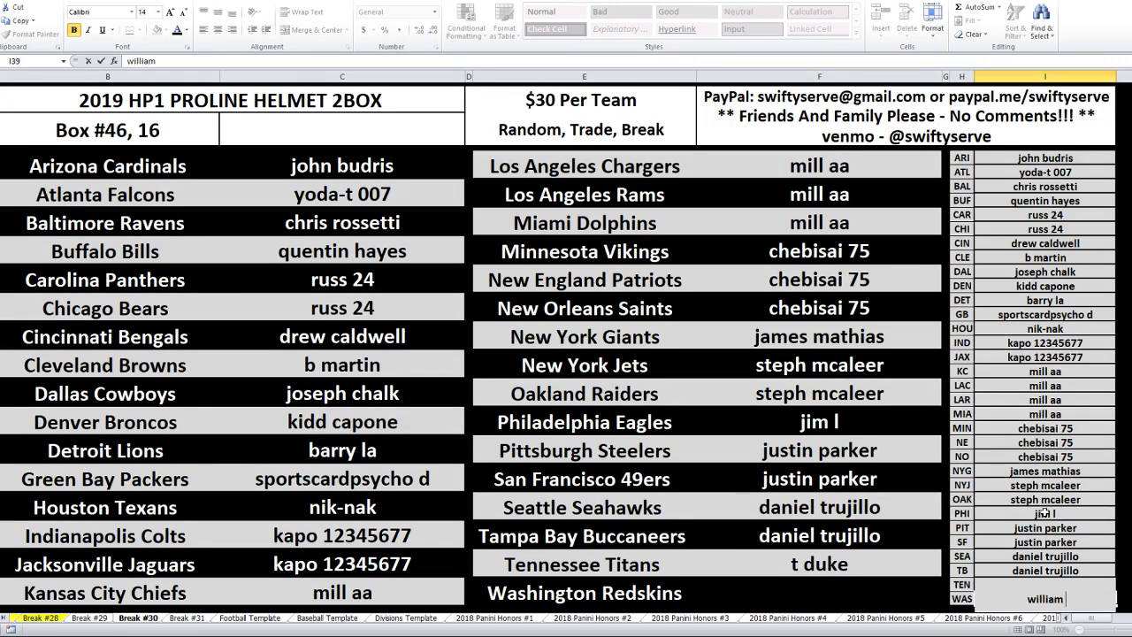
{"action": "key", "text": "Return"}
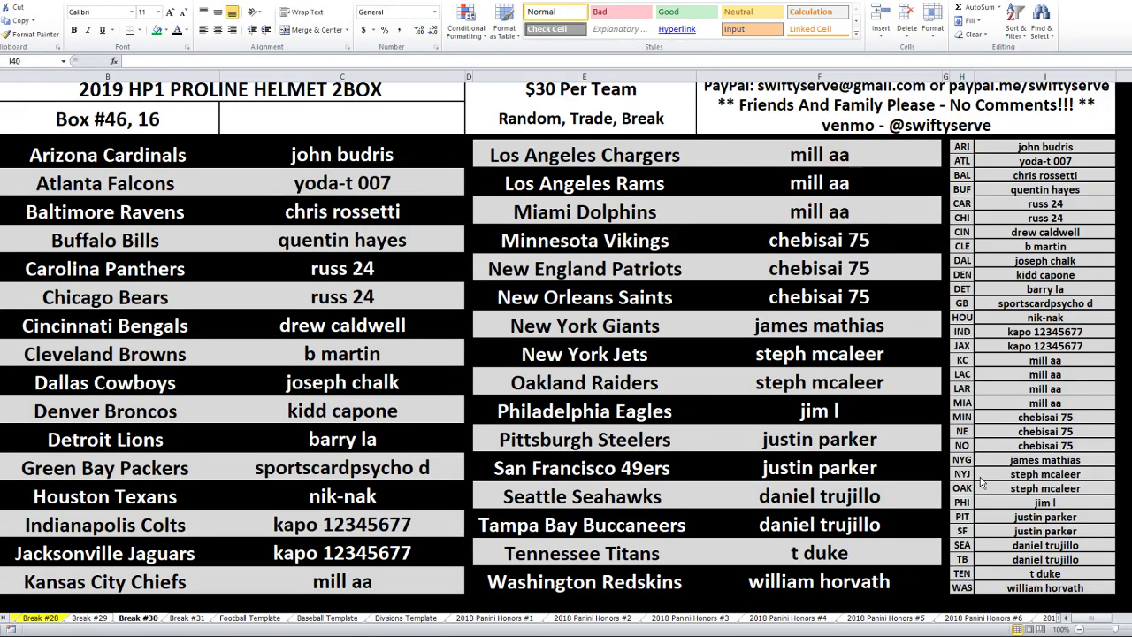
Step: Fill green the TEN, MIN–NO, CAR, CHI, GB, KC, LAC, DAL, ATL, BUF, CLE, SEA and TB rows
{"action": "left_click_drag", "start_coordinate": [964, 574], "coordinate": [995, 574]}
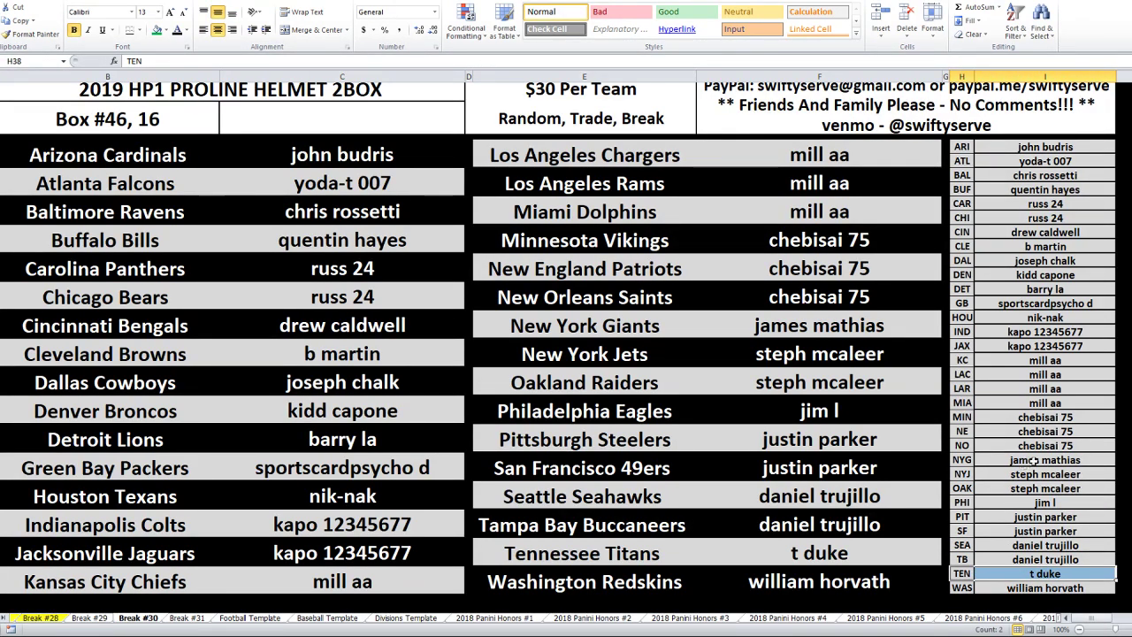
{"action": "left_click", "coordinate": [970, 416], "text": "ctrl"}
{"action": "left_click_drag", "start_coordinate": [969, 416], "coordinate": [1000, 445]}
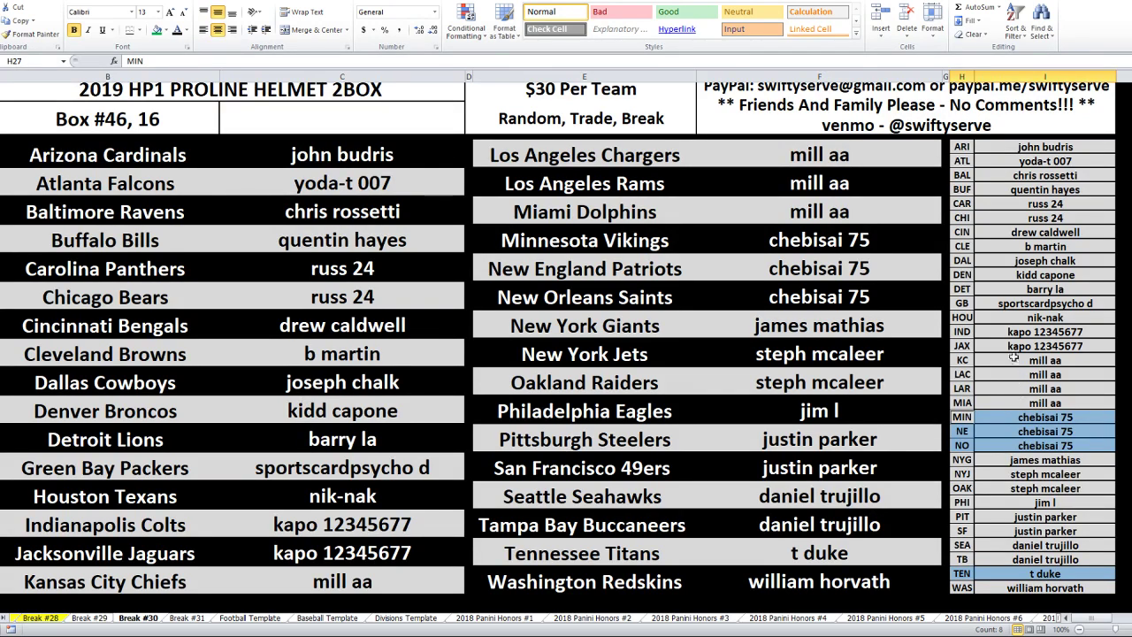
{"action": "left_click_drag", "start_coordinate": [971, 205], "coordinate": [984, 211]}
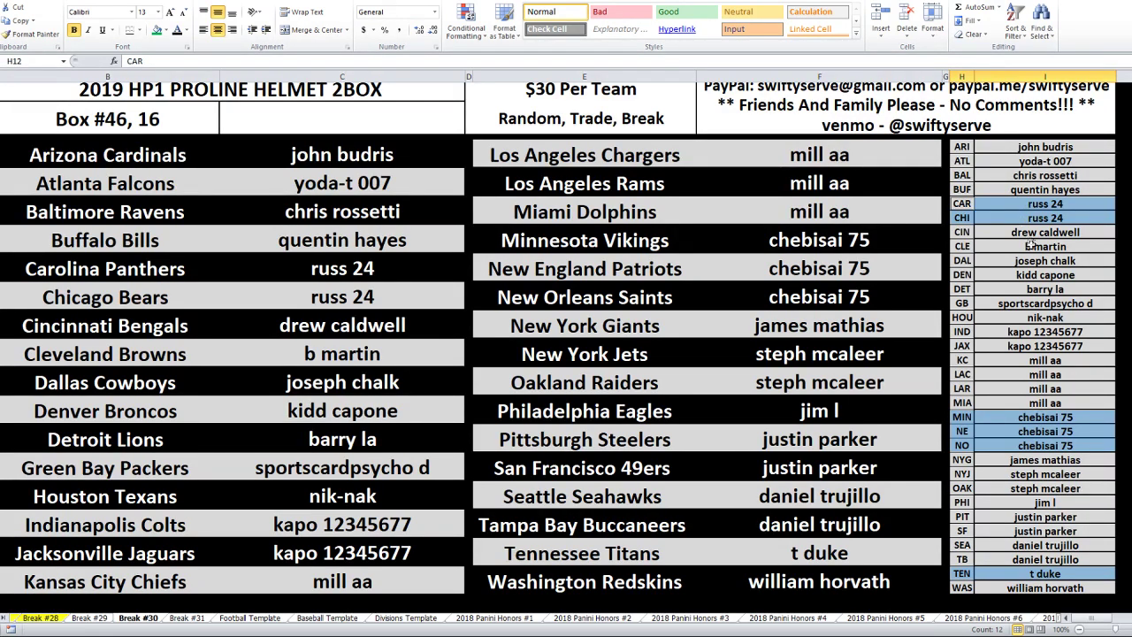
{"action": "left_click_drag", "start_coordinate": [989, 303], "coordinate": [1022, 303]}
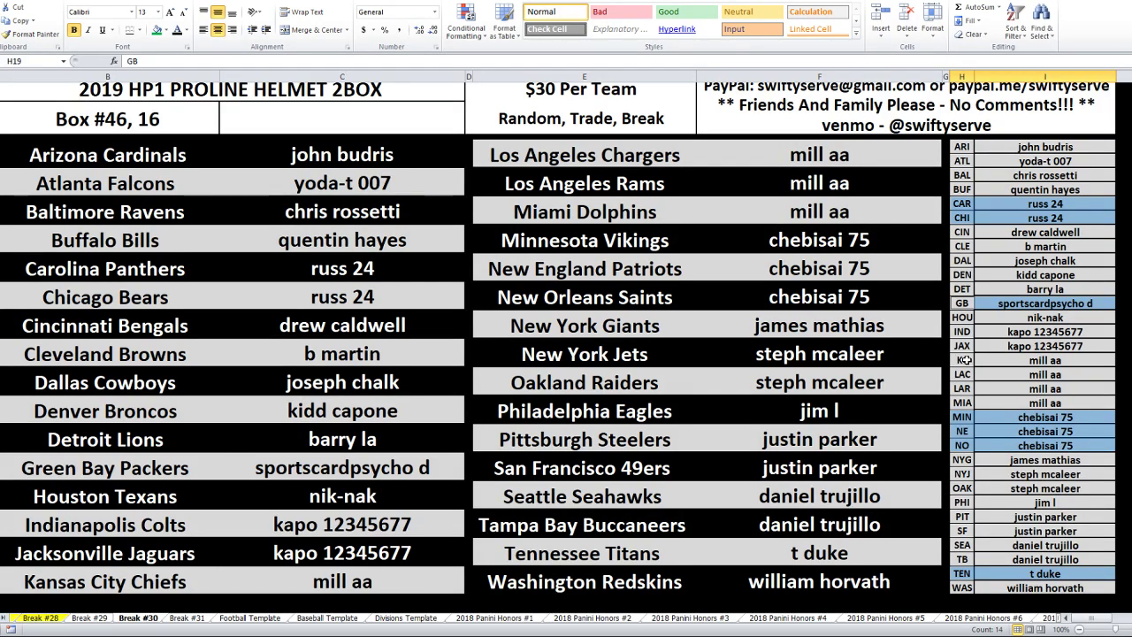
{"action": "left_click_drag", "start_coordinate": [964, 360], "coordinate": [991, 374]}
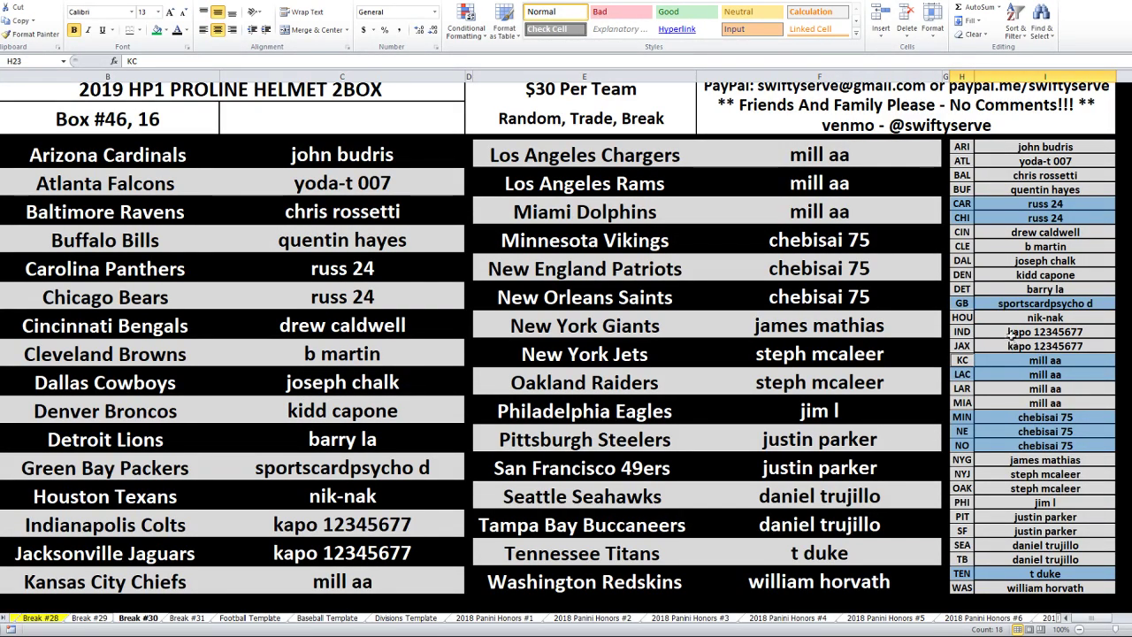
{"action": "scroll", "coordinate": [1006, 303], "scroll_direction": "up", "scroll_amount": 1}
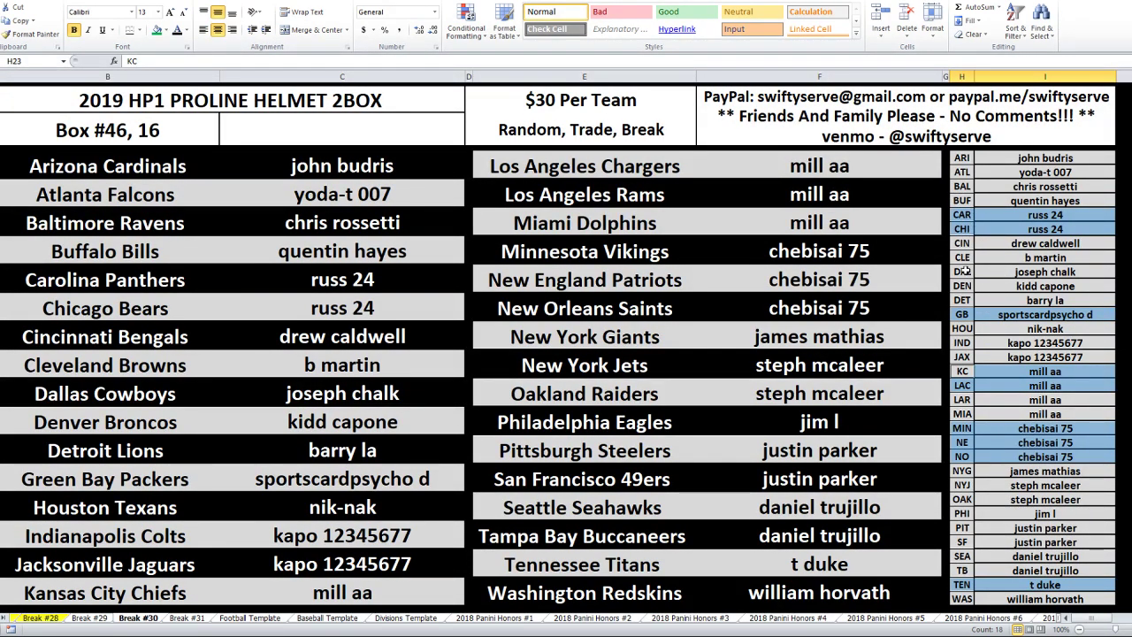
{"action": "left_click_drag", "start_coordinate": [964, 270], "coordinate": [989, 272]}
{"action": "left_click_drag", "start_coordinate": [966, 173], "coordinate": [989, 186]}
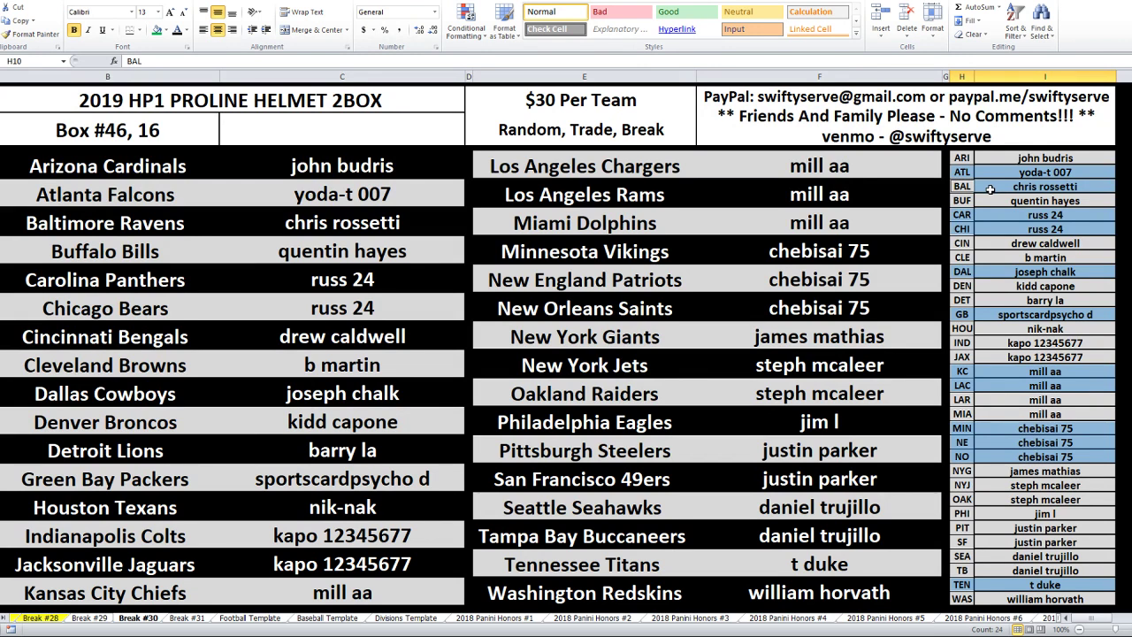
{"action": "left_click_drag", "start_coordinate": [968, 202], "coordinate": [989, 202]}
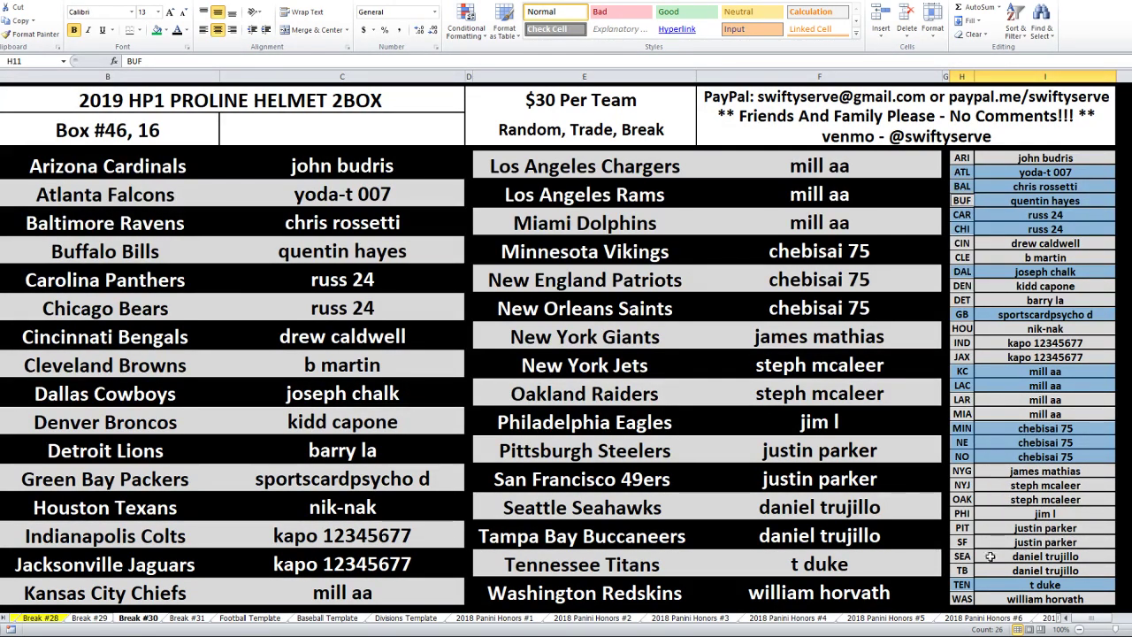
{"action": "left_click_drag", "start_coordinate": [970, 258], "coordinate": [991, 257]}
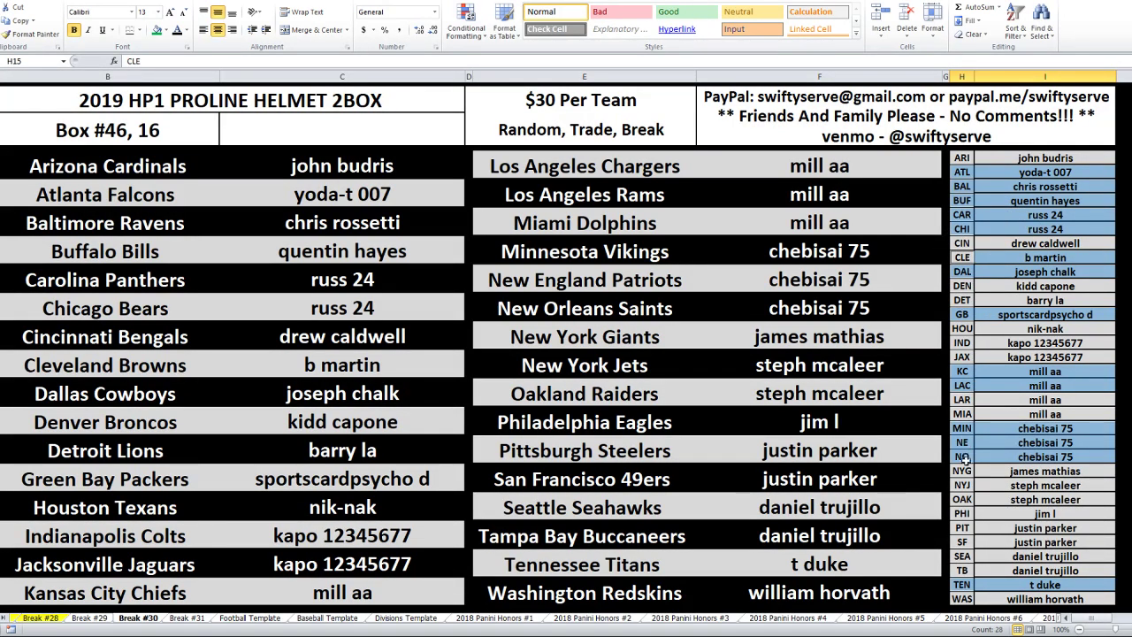
{"action": "left_click_drag", "start_coordinate": [964, 556], "coordinate": [991, 599]}
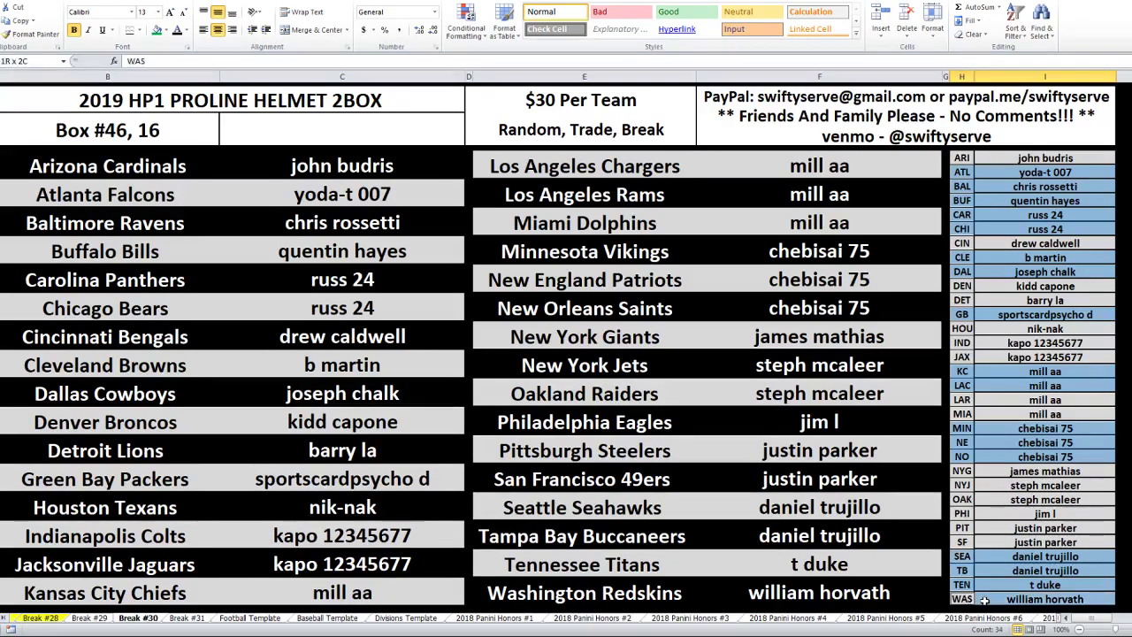
{"action": "left_click", "coordinate": [157, 29]}
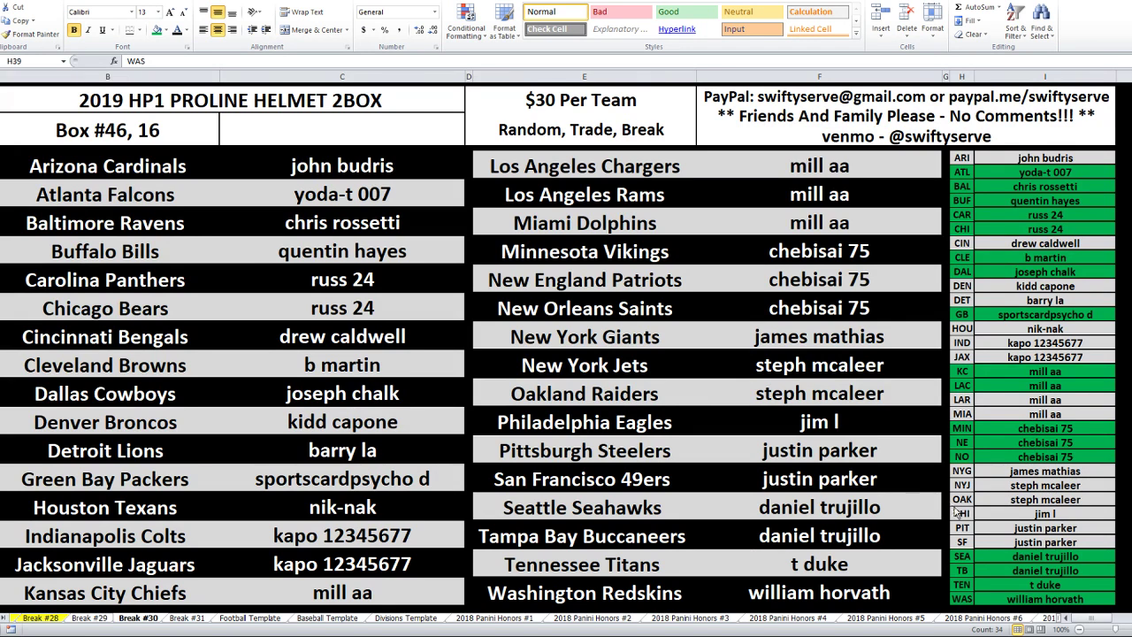
Step: Fill green the NYJ, OAK, LAR, MIA, PHI, CIN, DEN and NYG rows in columns H:I
{"action": "left_click_drag", "start_coordinate": [966, 485], "coordinate": [1022, 497]}
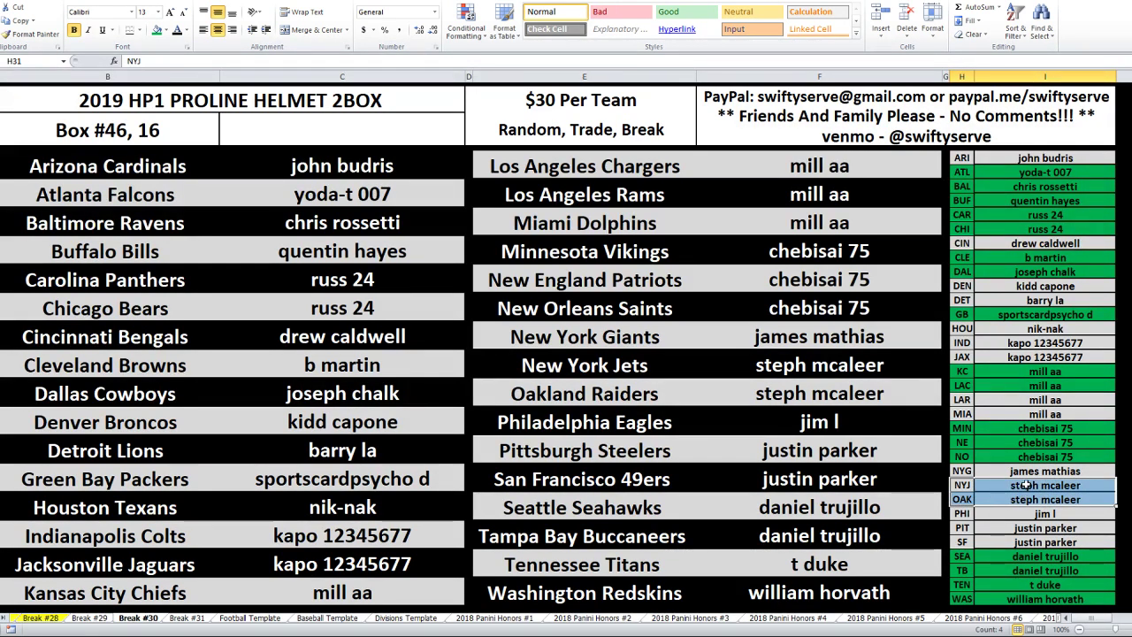
{"action": "left_click_drag", "start_coordinate": [973, 402], "coordinate": [996, 415]}
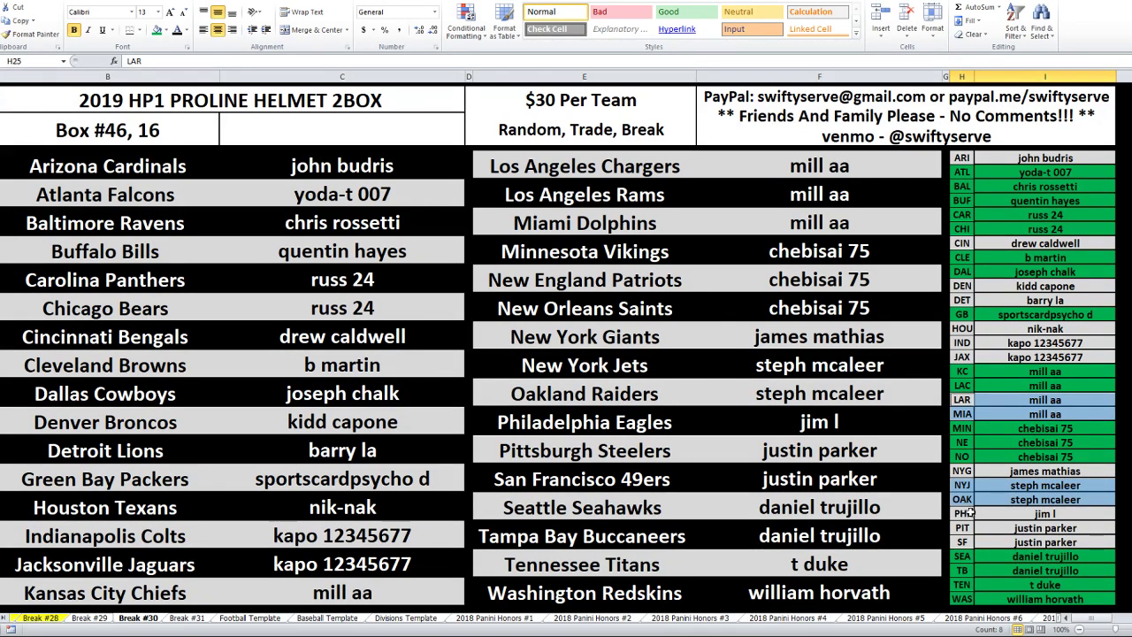
{"action": "left_click_drag", "start_coordinate": [971, 513], "coordinate": [995, 514]}
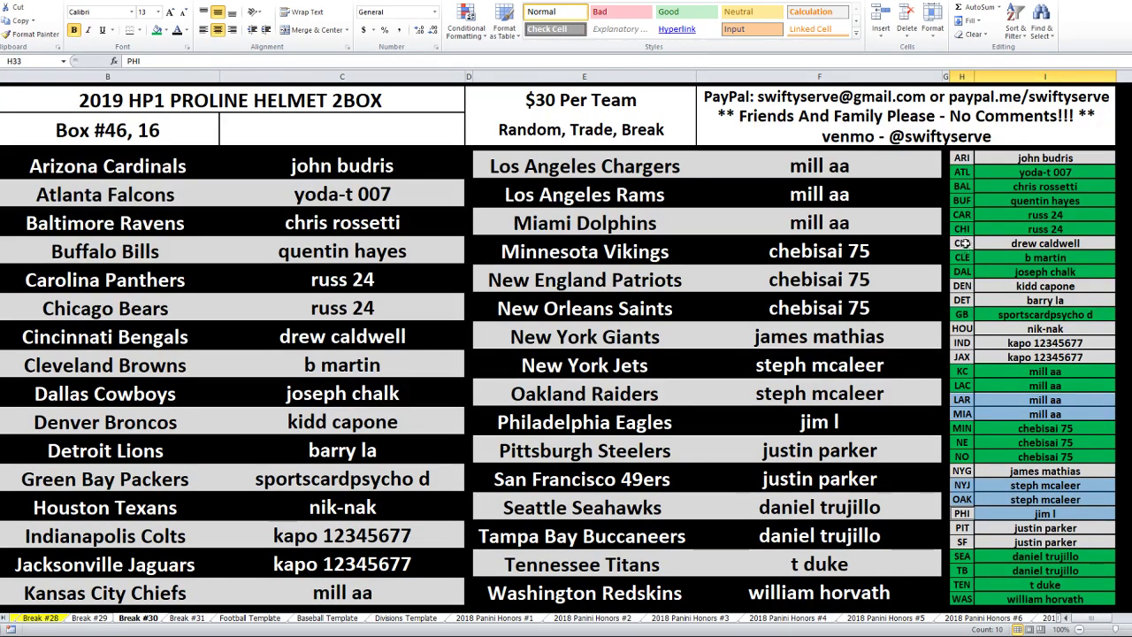
{"action": "left_click_drag", "start_coordinate": [964, 244], "coordinate": [989, 243]}
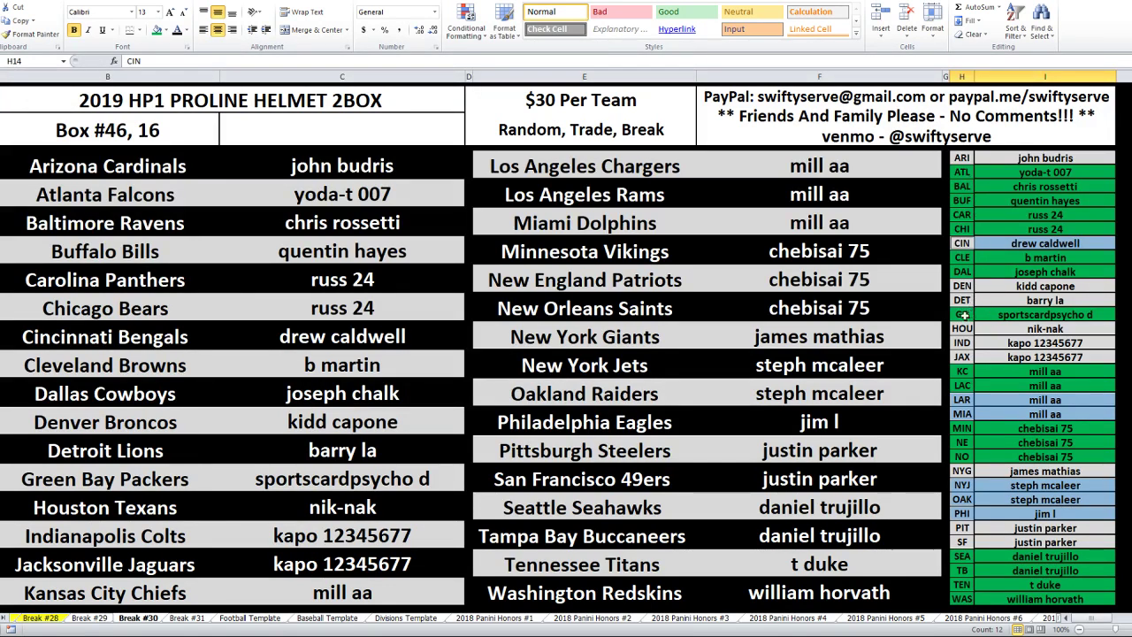
{"action": "left_click_drag", "start_coordinate": [955, 287], "coordinate": [996, 288]}
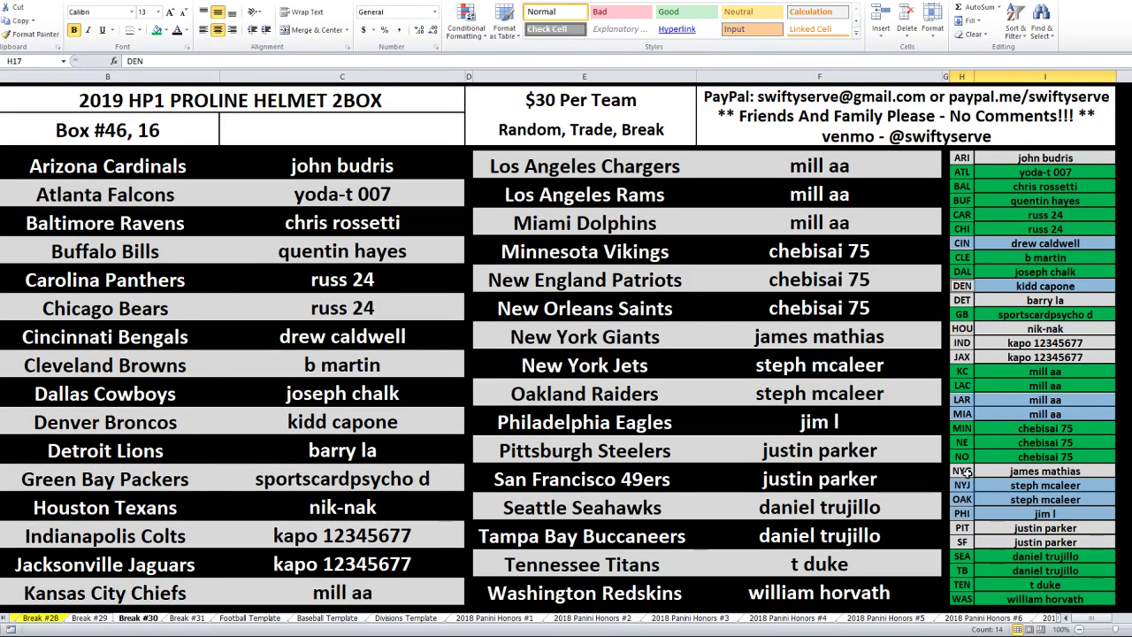
{"action": "left_click_drag", "start_coordinate": [967, 470], "coordinate": [996, 471]}
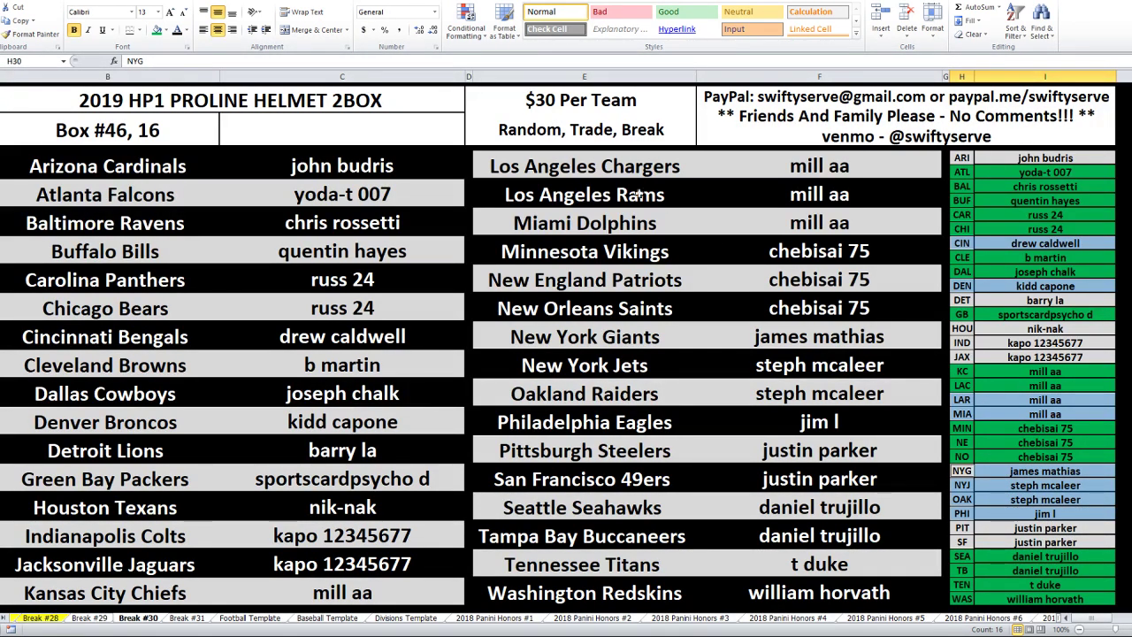
{"action": "left_click", "coordinate": [156, 29]}
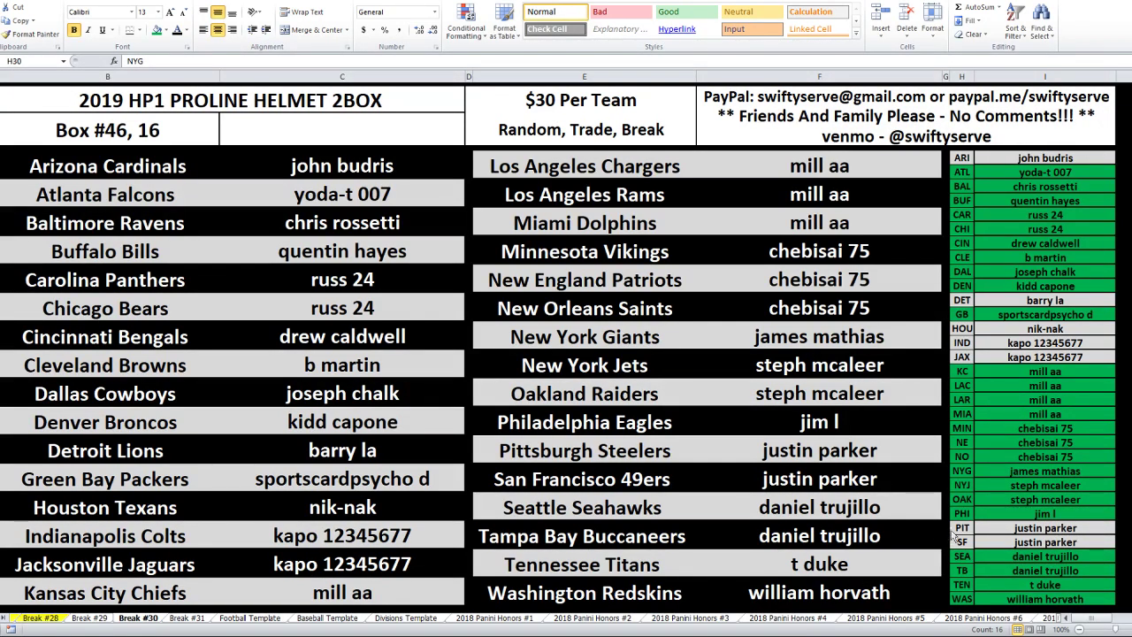
Step: Fill the PIT, SF, ARI, IND, JAX and HOU rows green
{"action": "left_click_drag", "start_coordinate": [952, 529], "coordinate": [1062, 543]}
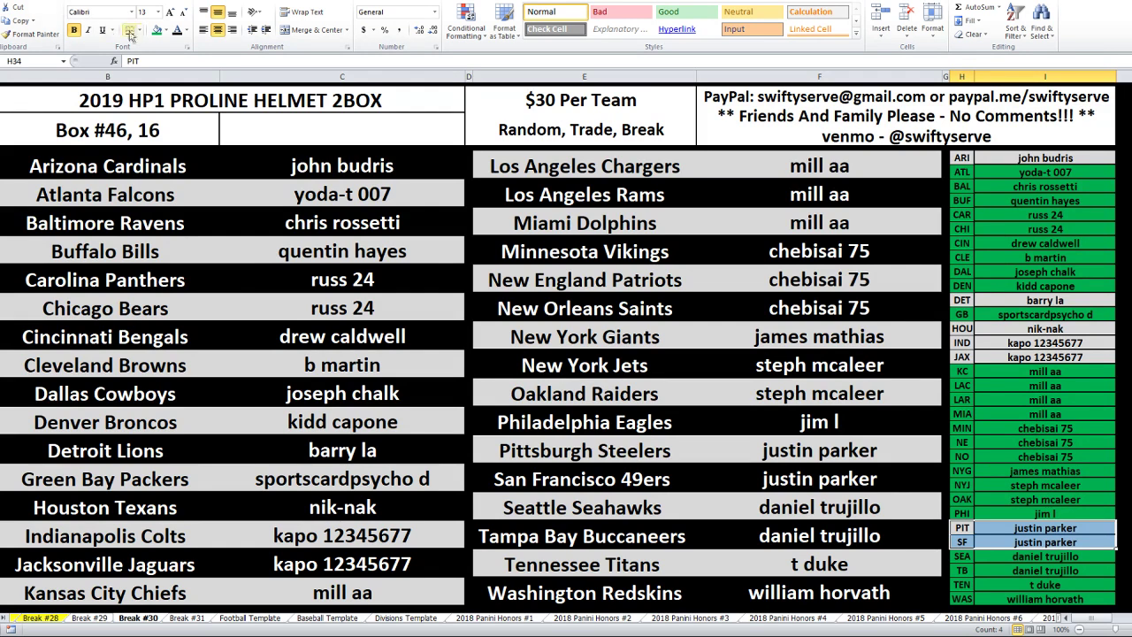
{"action": "left_click", "coordinate": [156, 30]}
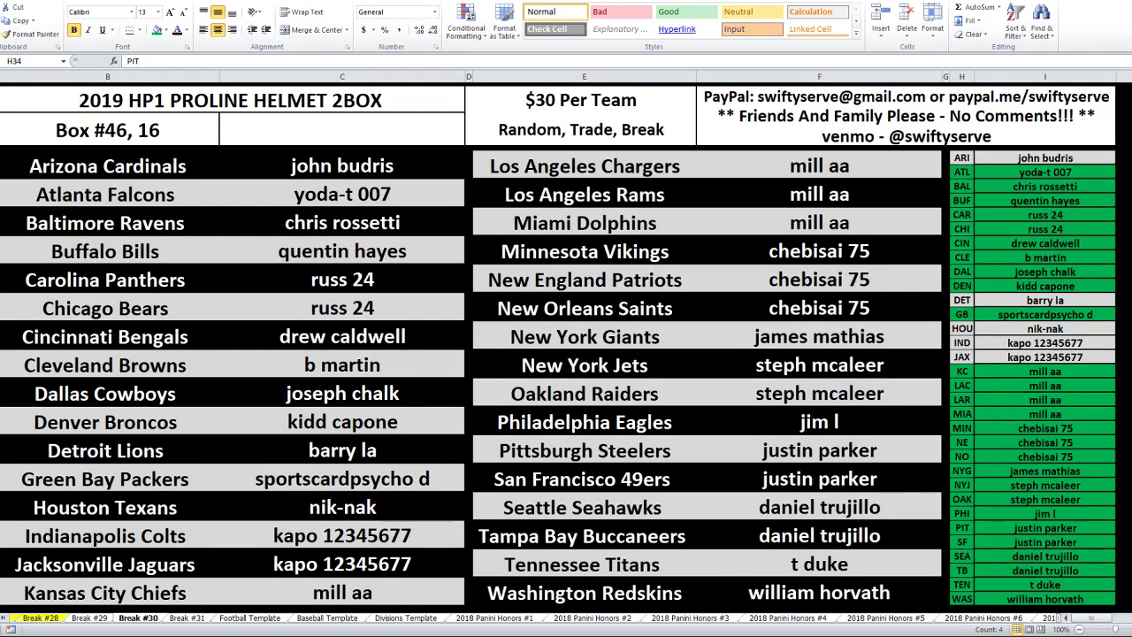
{"action": "key", "text": "alt+Tab"}
{"action": "left_click_drag", "start_coordinate": [990, 157], "coordinate": [990, 161]}
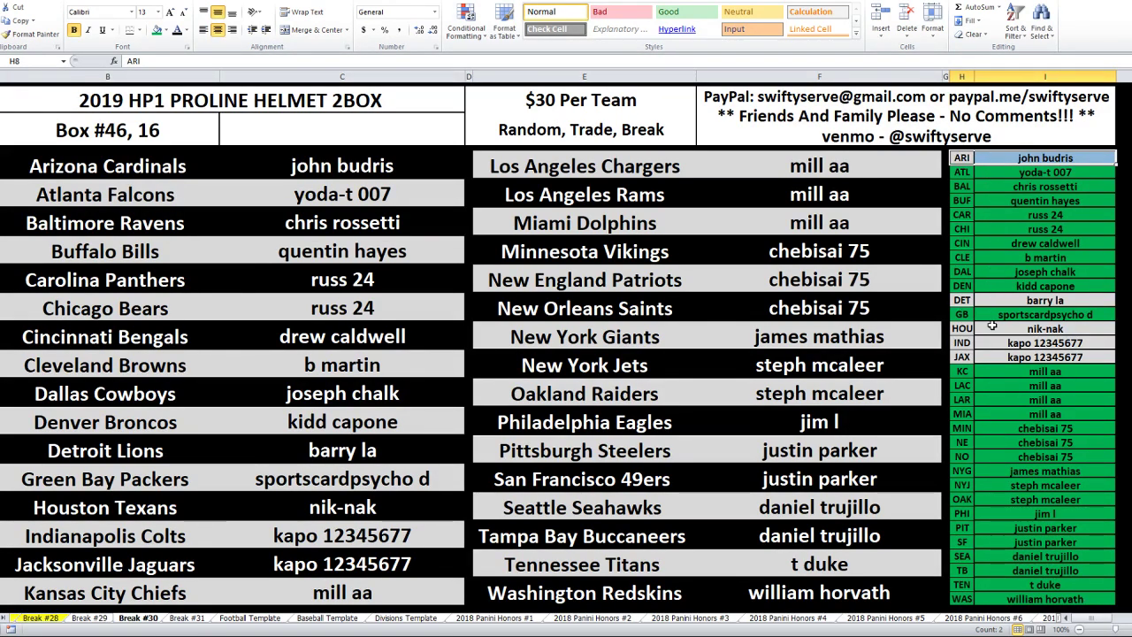
{"action": "left_click_drag", "start_coordinate": [969, 342], "coordinate": [991, 356]}
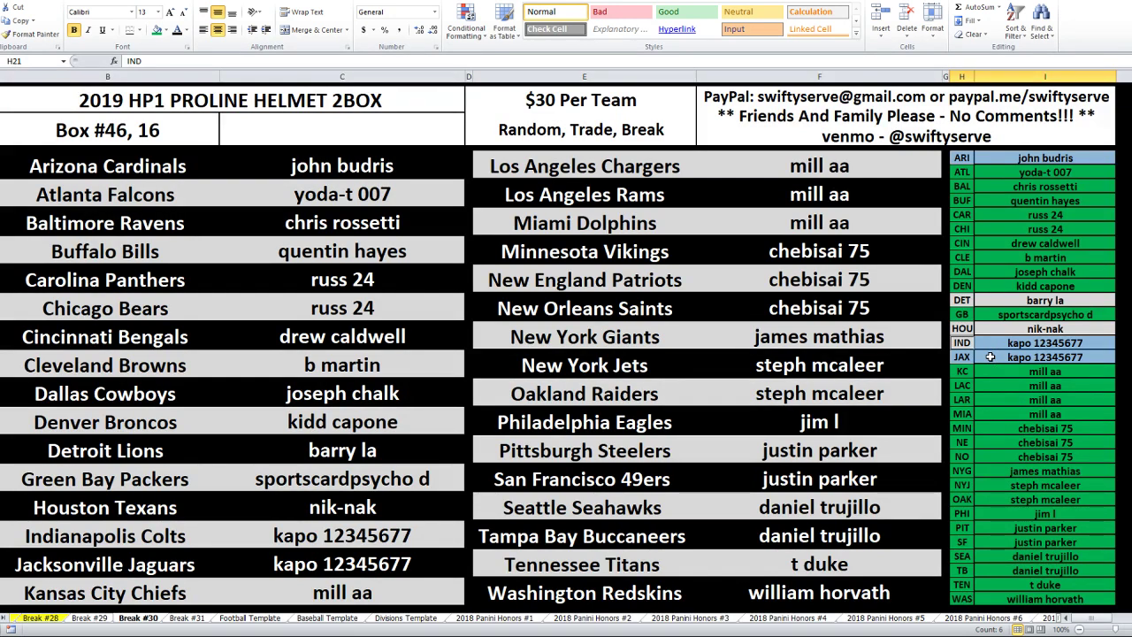
{"action": "left_click_drag", "start_coordinate": [964, 328], "coordinate": [1017, 328]}
{"action": "left_click", "coordinate": [158, 30]}
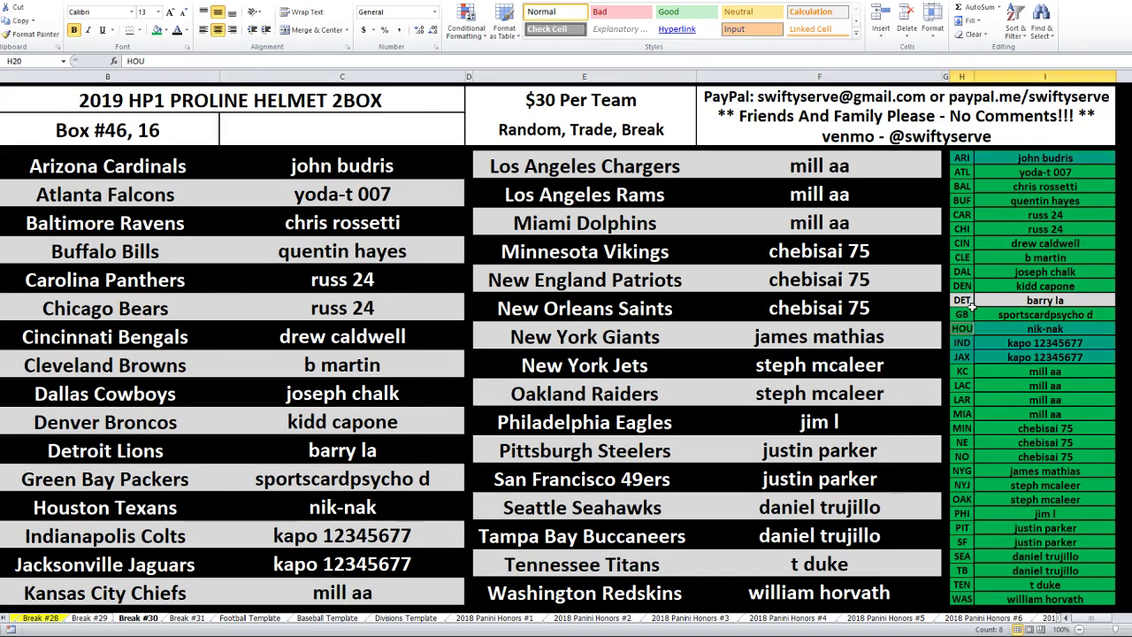
Step: Copy the 32 buyer names from column I and switch to the RANDOM.ORG browser
{"action": "left_click_drag", "start_coordinate": [972, 302], "coordinate": [1097, 300]}
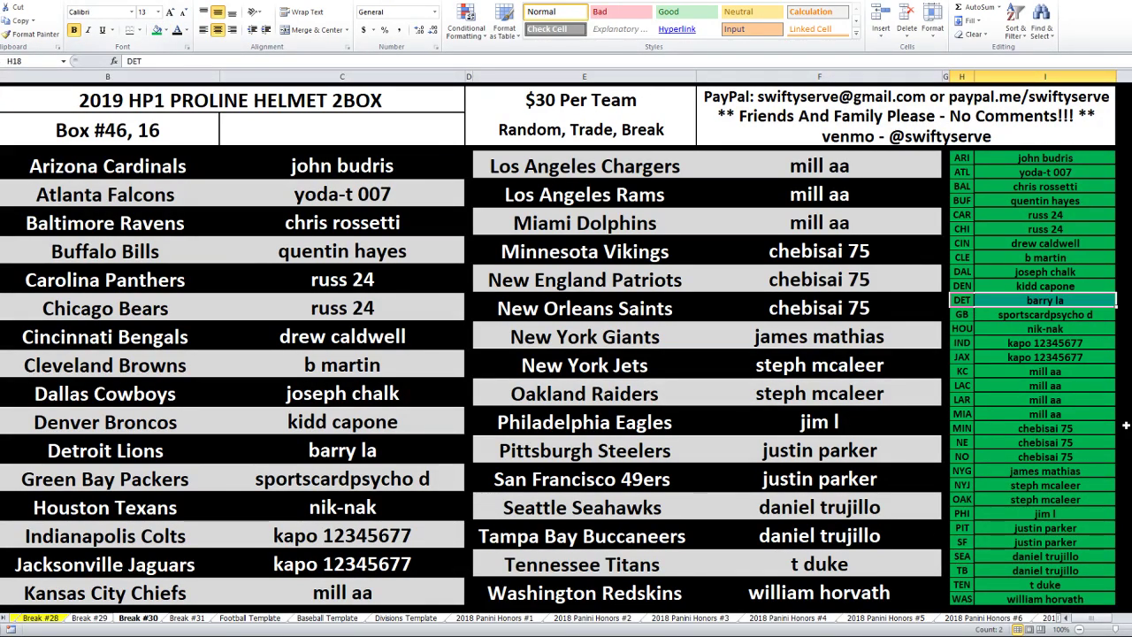
{"action": "left_click_drag", "start_coordinate": [1045, 159], "coordinate": [1067, 600]}
{"action": "key", "text": "ctrl+c"}
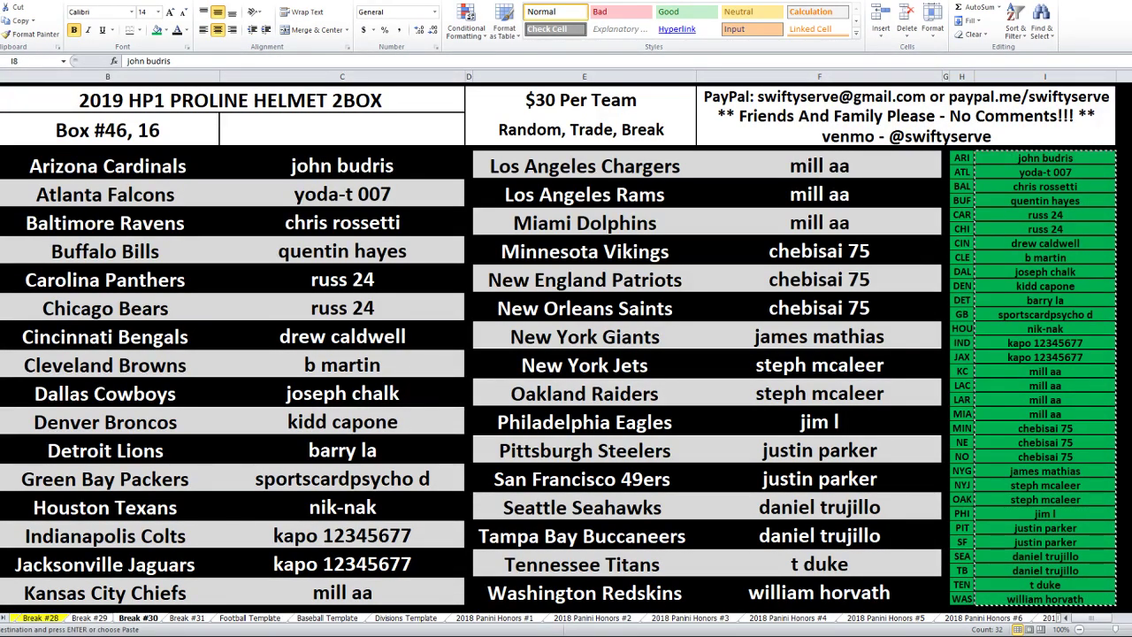
{"action": "key", "text": "alt+Tab"}
{"action": "scroll", "coordinate": [725, 130], "scroll_direction": "up", "scroll_amount": 3}
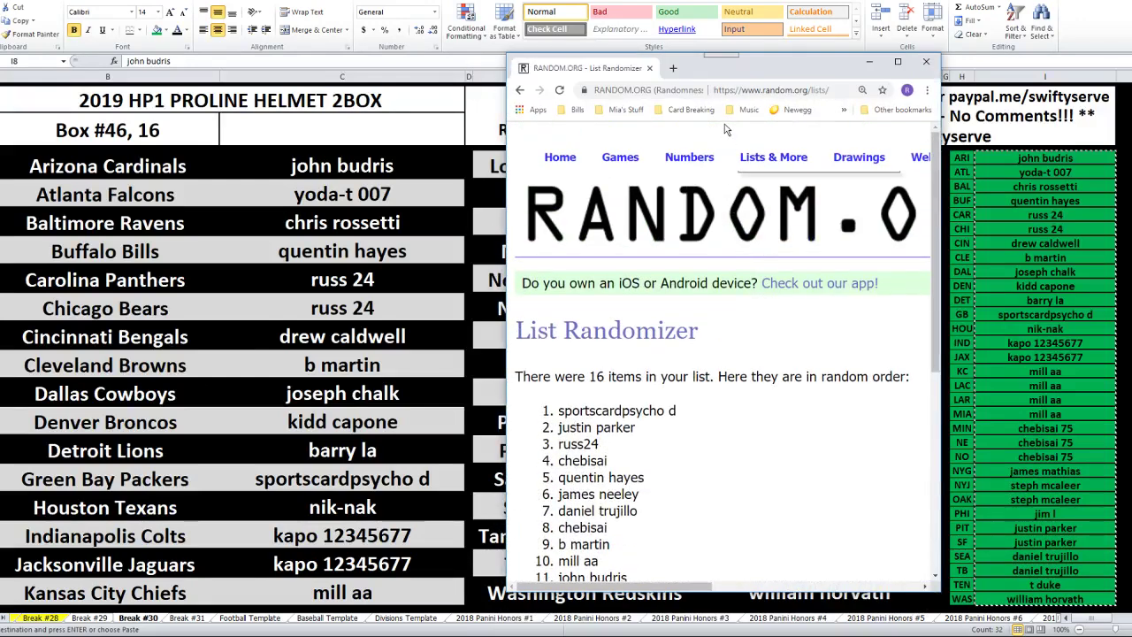
Step: Open a blank List Randomizer under Lists & More and paste in the 32 buyer names
{"action": "mouse_move", "coordinate": [773, 156]}
{"action": "left_click", "coordinate": [798, 180]}
{"action": "left_click", "coordinate": [898, 61]}
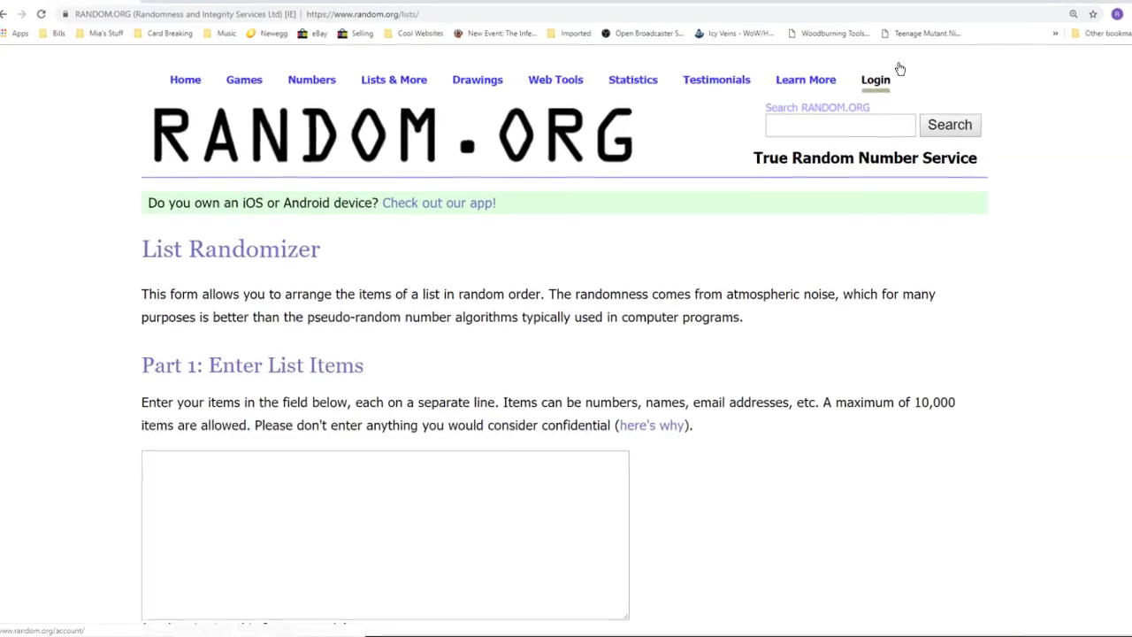
{"action": "left_click", "coordinate": [263, 478]}
{"action": "key", "text": "ctrl+v"}
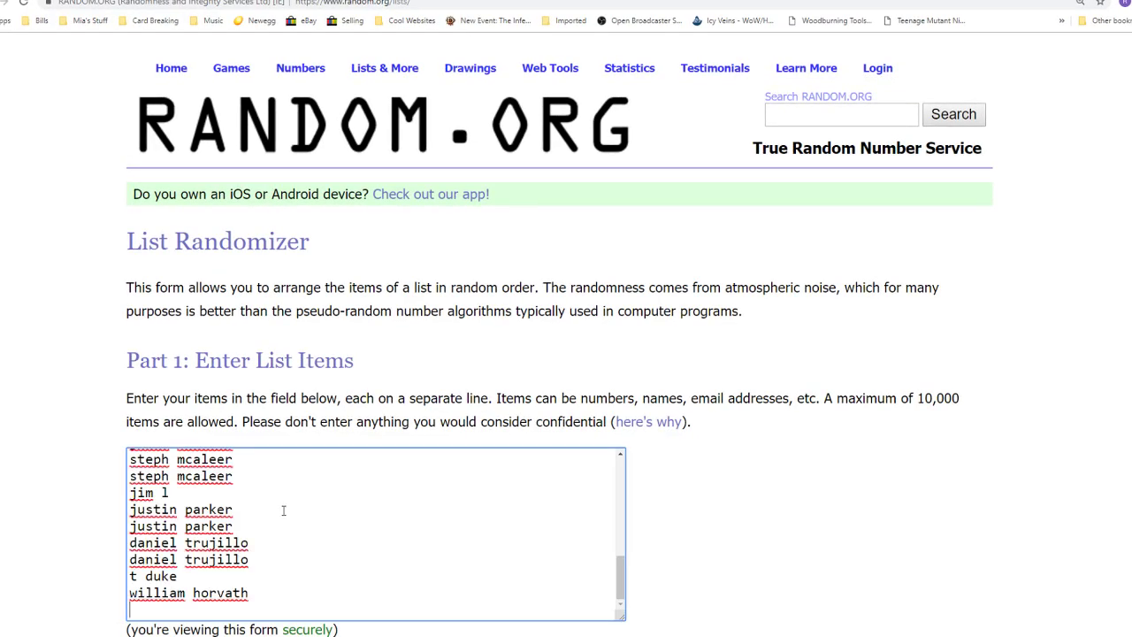
{"action": "scroll", "coordinate": [378, 564], "scroll_direction": "up", "scroll_amount": 6}
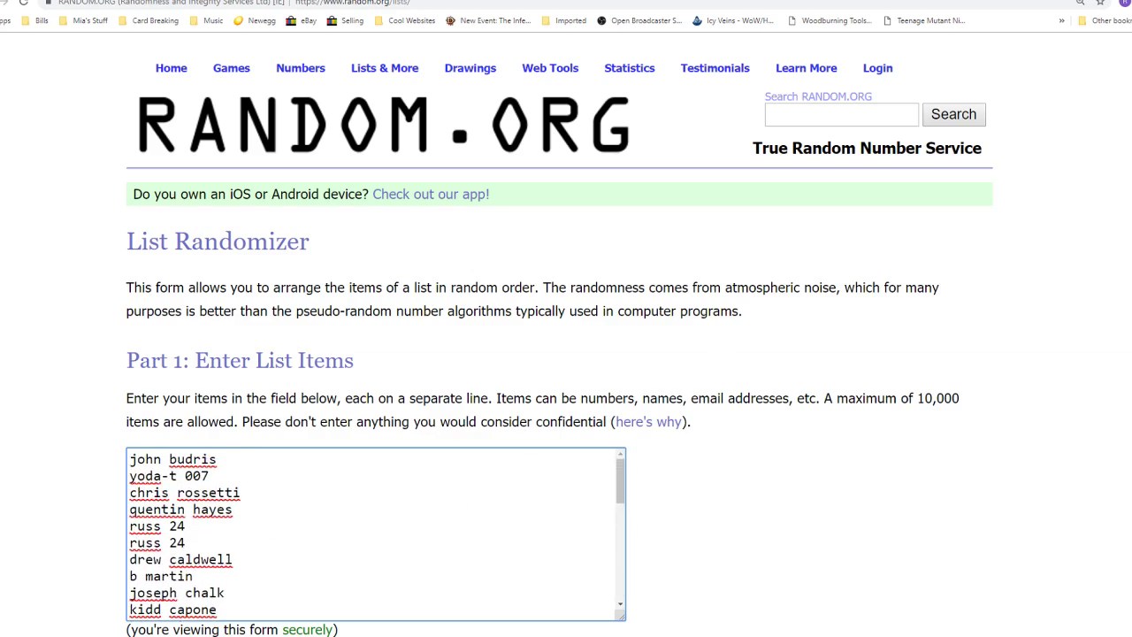
Step: Restore the browser to a smaller window over the spreadsheet and scroll through the pasted list
{"action": "key", "text": "super+Down"}
{"action": "left_click_drag", "start_coordinate": [738, 76], "coordinate": [705, 52]}
{"action": "left_click_drag", "start_coordinate": [902, 143], "coordinate": [904, 316]}
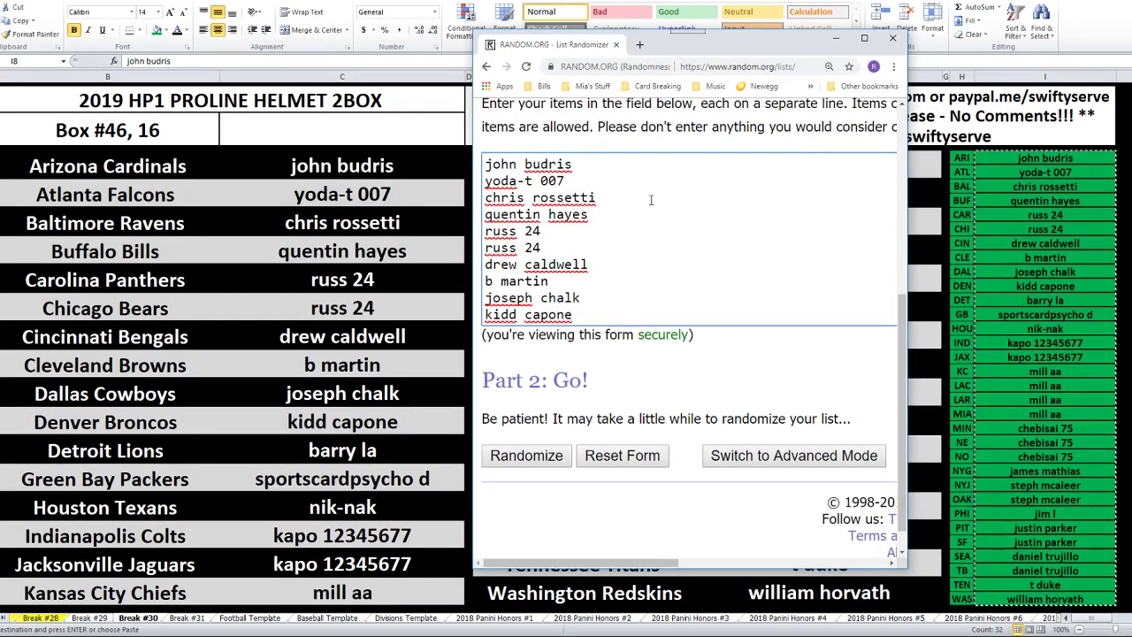
{"action": "scroll", "coordinate": [528, 280], "scroll_direction": "down", "scroll_amount": 1}
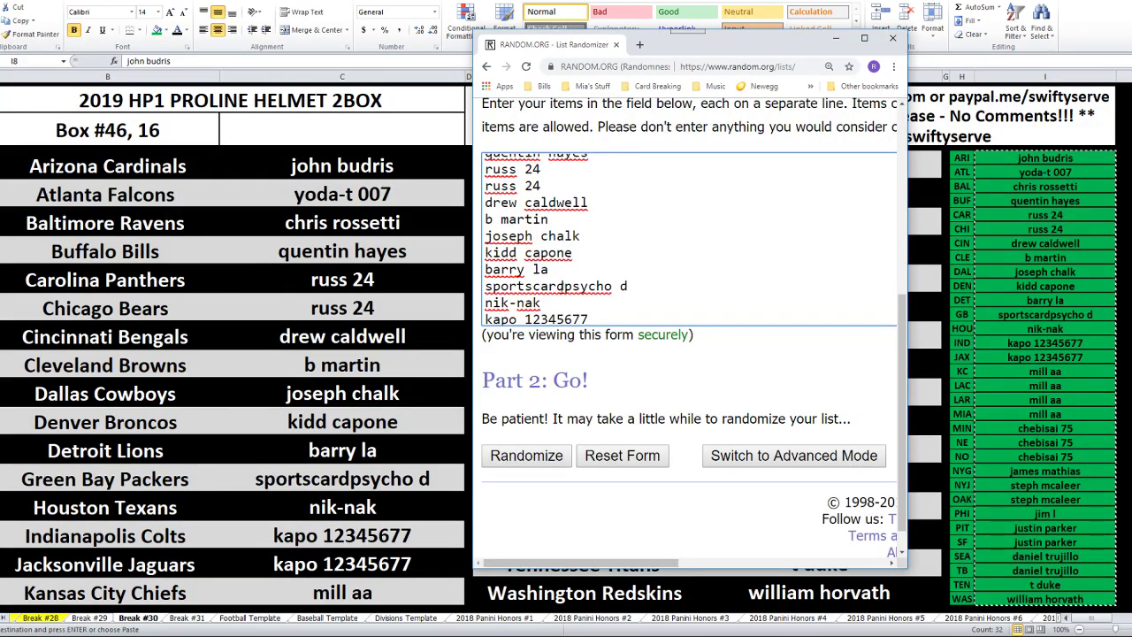
{"action": "scroll", "coordinate": [543, 303], "scroll_direction": "down", "scroll_amount": 1}
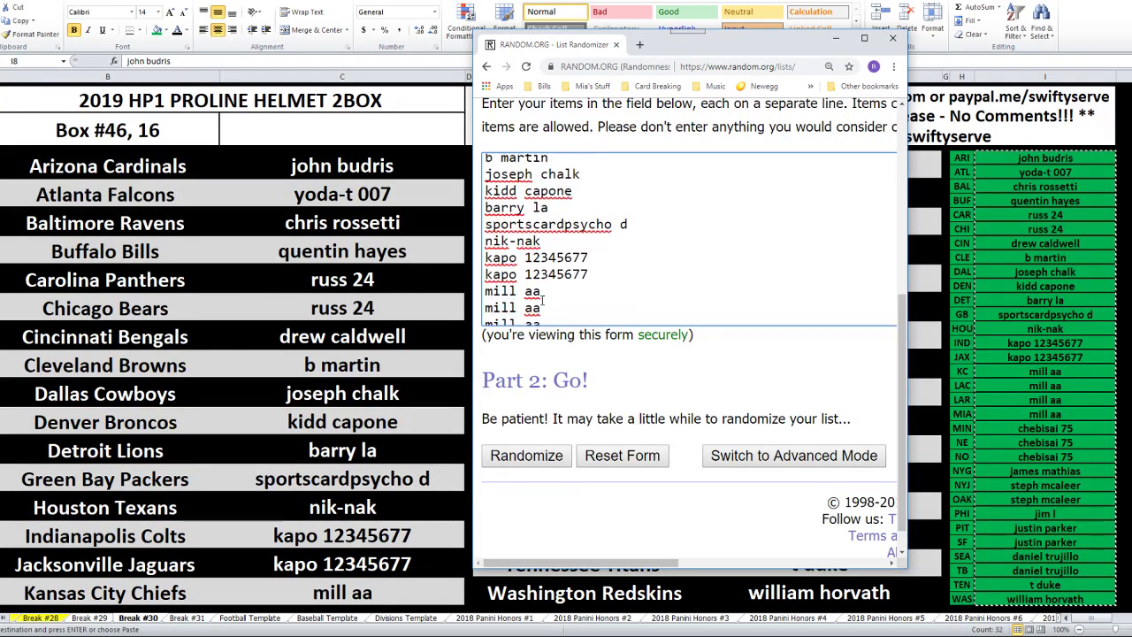
{"action": "scroll", "coordinate": [547, 296], "scroll_direction": "down", "scroll_amount": 1}
{"action": "scroll", "coordinate": [547, 296], "scroll_direction": "down", "scroll_amount": 1}
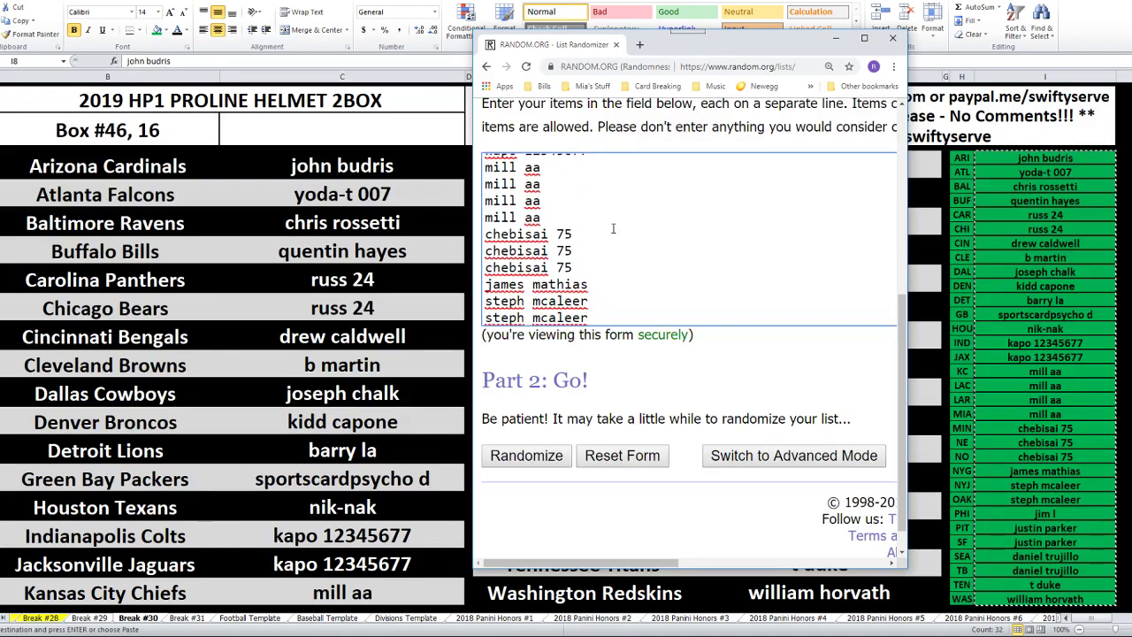
{"action": "left_click_drag", "start_coordinate": [780, 45], "coordinate": [577, 61]}
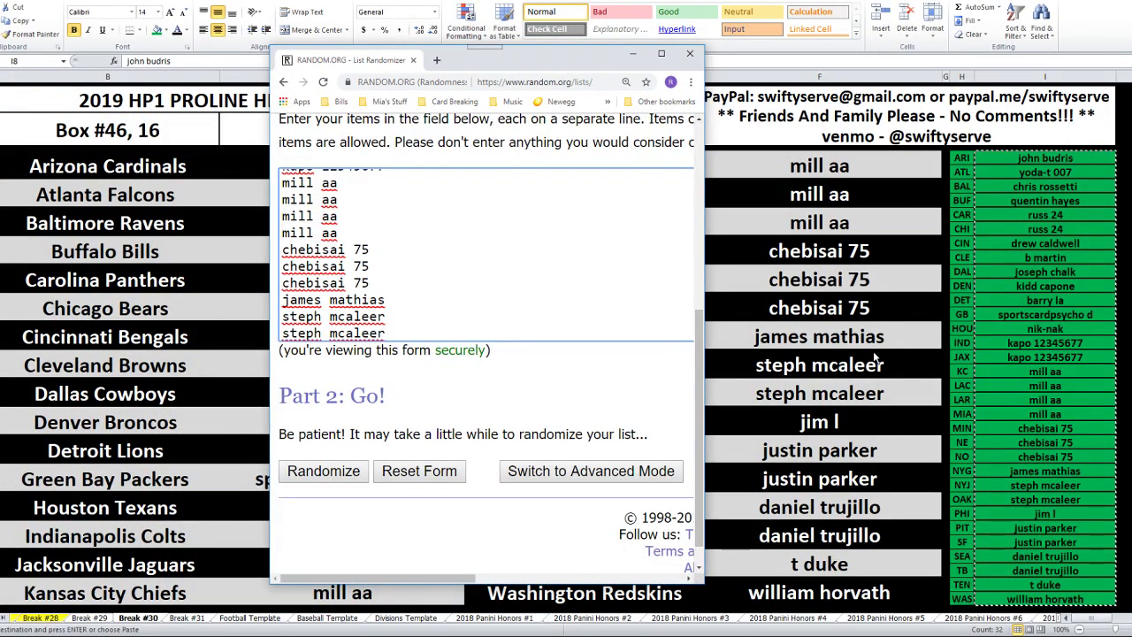
{"action": "scroll", "coordinate": [426, 250], "scroll_direction": "down", "scroll_amount": 1}
{"action": "scroll", "coordinate": [424, 256], "scroll_direction": "down", "scroll_amount": 1}
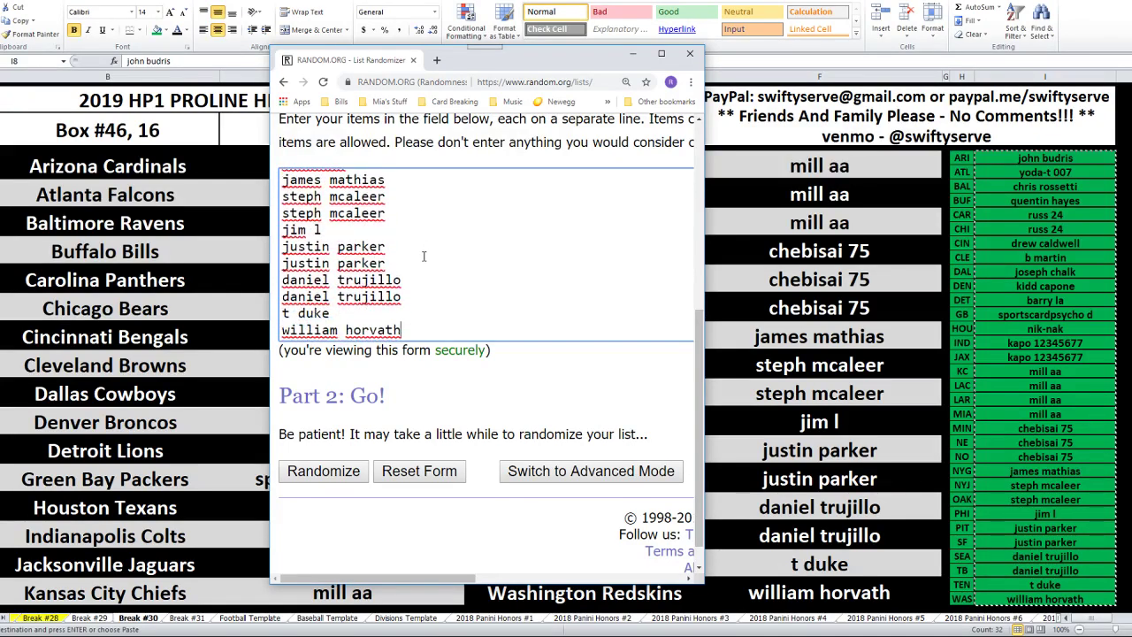
{"action": "scroll", "coordinate": [424, 256], "scroll_direction": "down", "scroll_amount": 1}
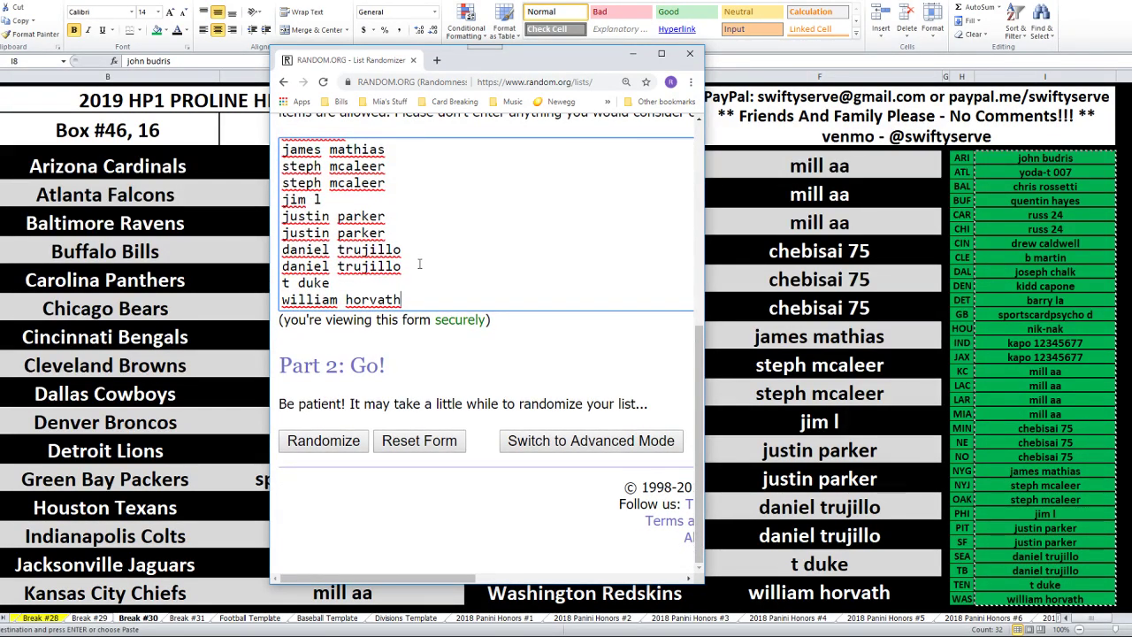
Step: Maximize the browser, randomize the 32 names five times, and select the resulting order
{"action": "left_click", "coordinate": [662, 55]}
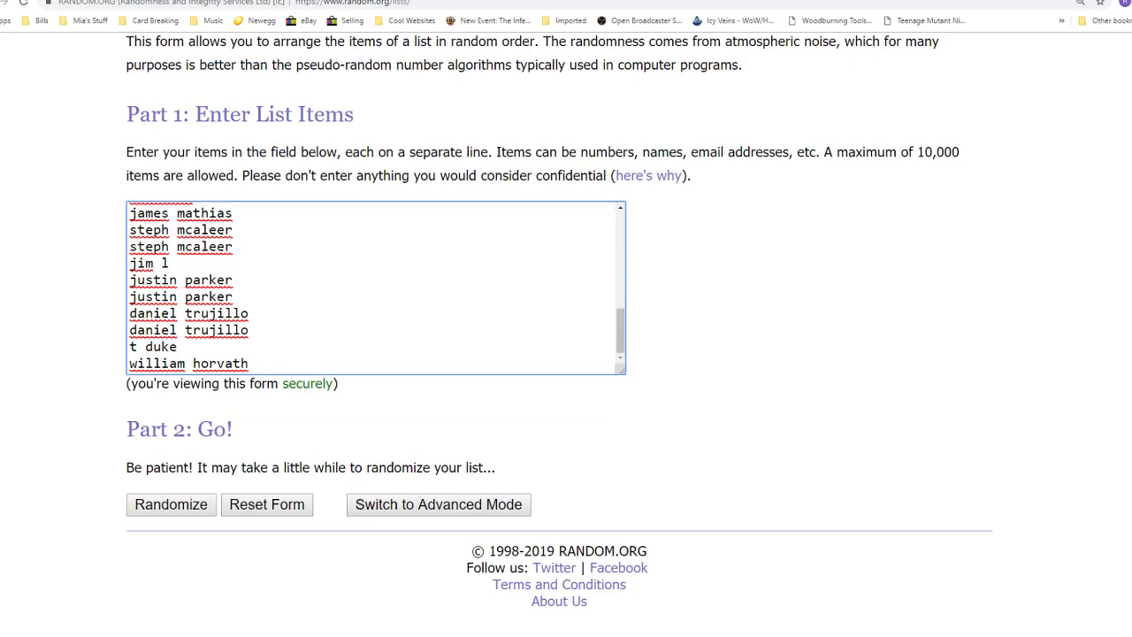
{"action": "left_click", "coordinate": [188, 512]}
{"action": "scroll", "coordinate": [188, 513], "scroll_direction": "down", "scroll_amount": 4}
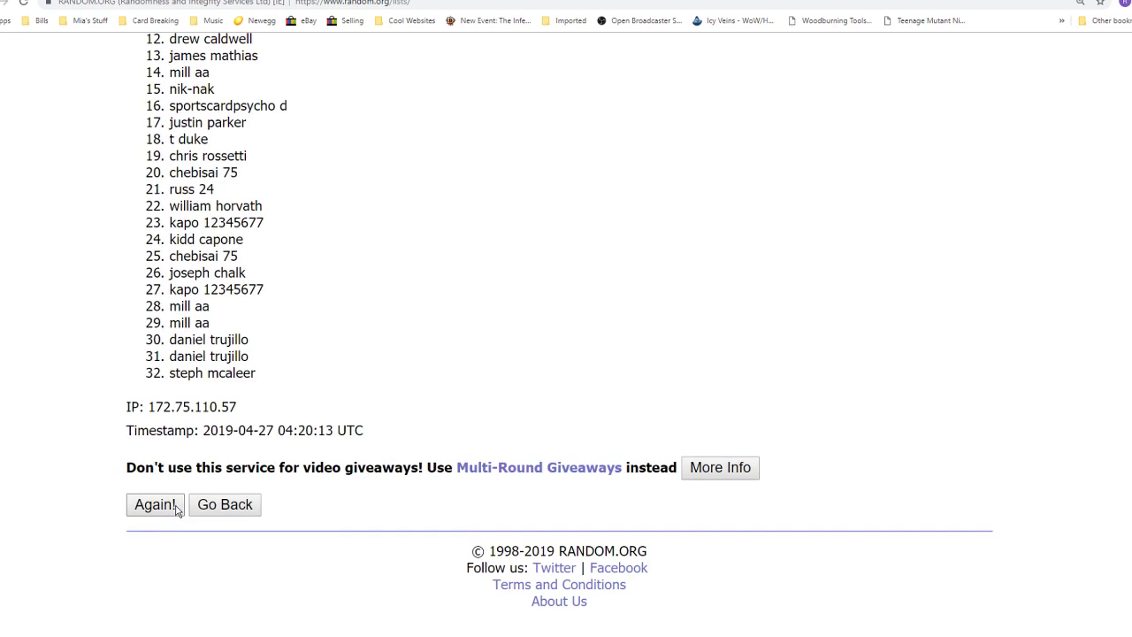
{"action": "left_click", "coordinate": [155, 505]}
{"action": "scroll", "coordinate": [176, 510], "scroll_direction": "down", "scroll_amount": 5}
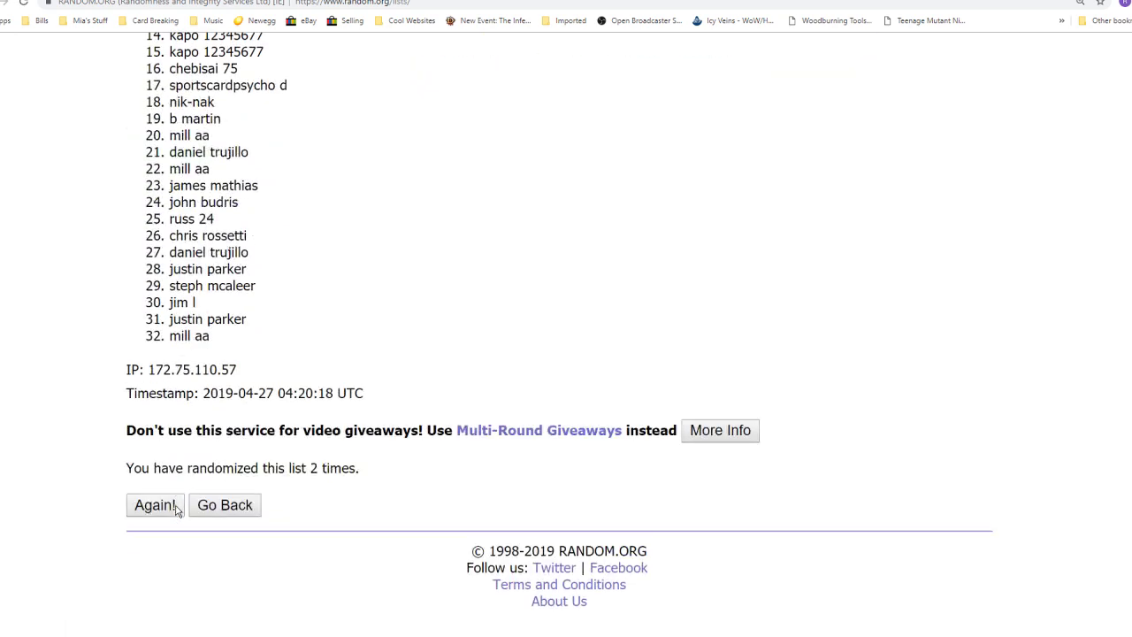
{"action": "left_click", "coordinate": [176, 510]}
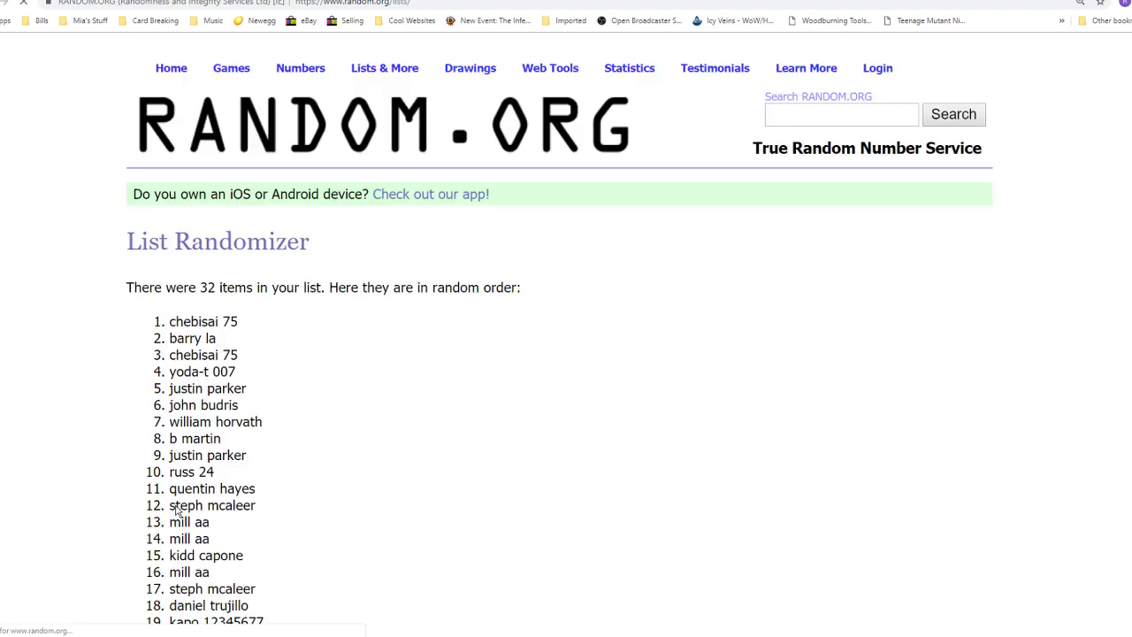
{"action": "scroll", "coordinate": [176, 510], "scroll_direction": "down", "scroll_amount": 5}
{"action": "left_click", "coordinate": [176, 510]}
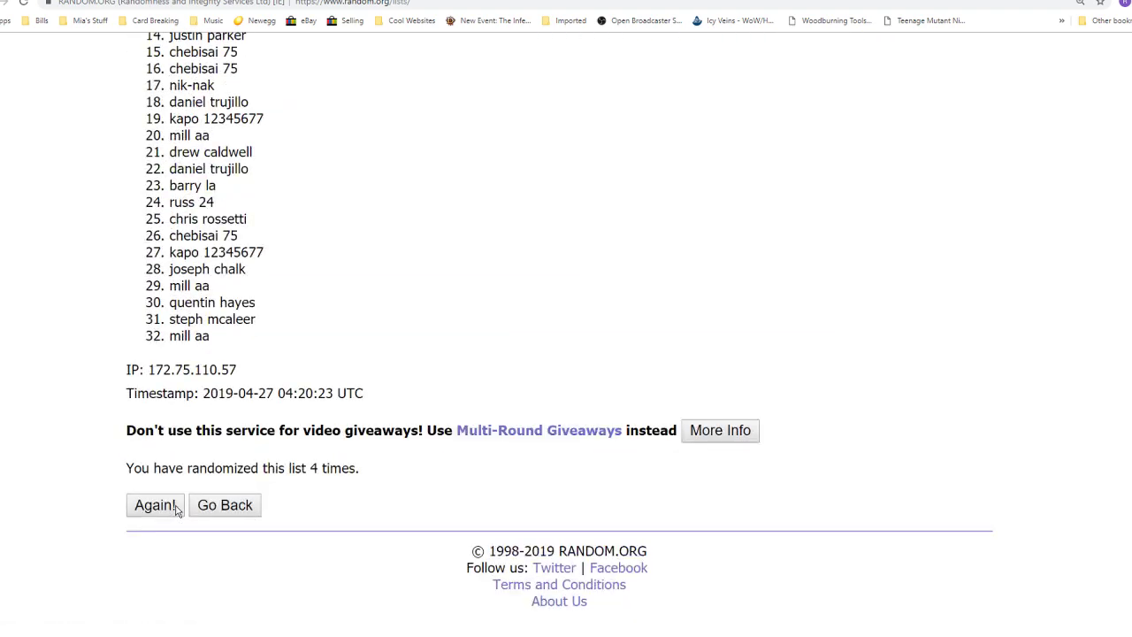
{"action": "left_click", "coordinate": [176, 510]}
{"action": "left_click_drag", "start_coordinate": [244, 468], "coordinate": [376, 465]}
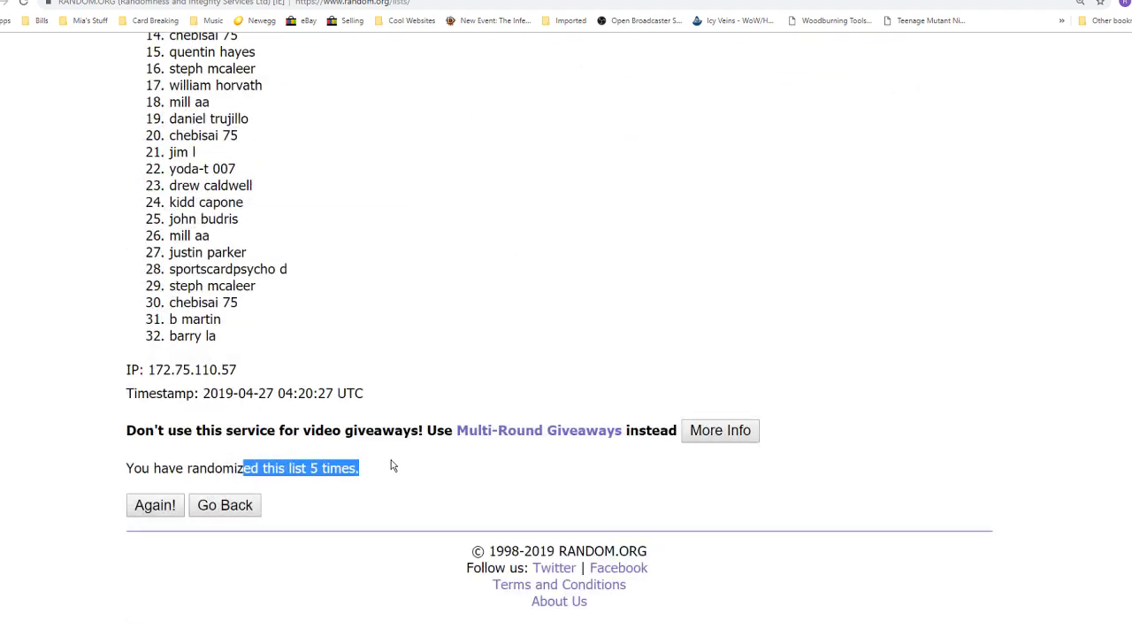
{"action": "scroll", "coordinate": [392, 463], "scroll_direction": "up", "scroll_amount": 5}
{"action": "left_click_drag", "start_coordinate": [168, 315], "coordinate": [223, 591]}
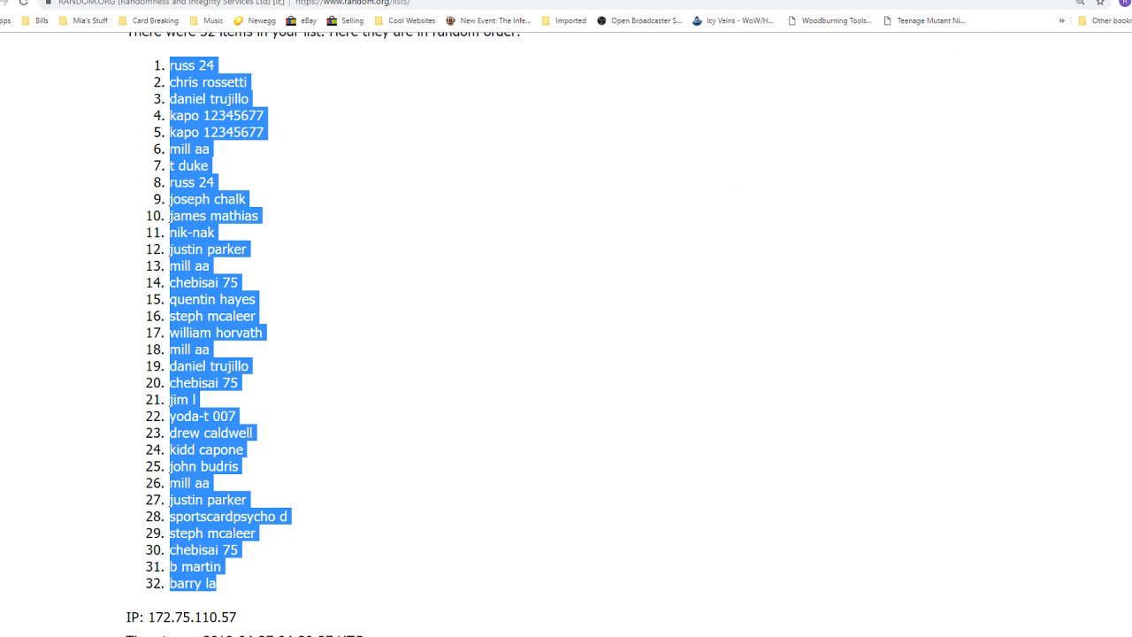
Step: Paste the randomized numbered buyer list into column I from I8, matching destination formatting
{"action": "key", "text": "alt+Tab"}
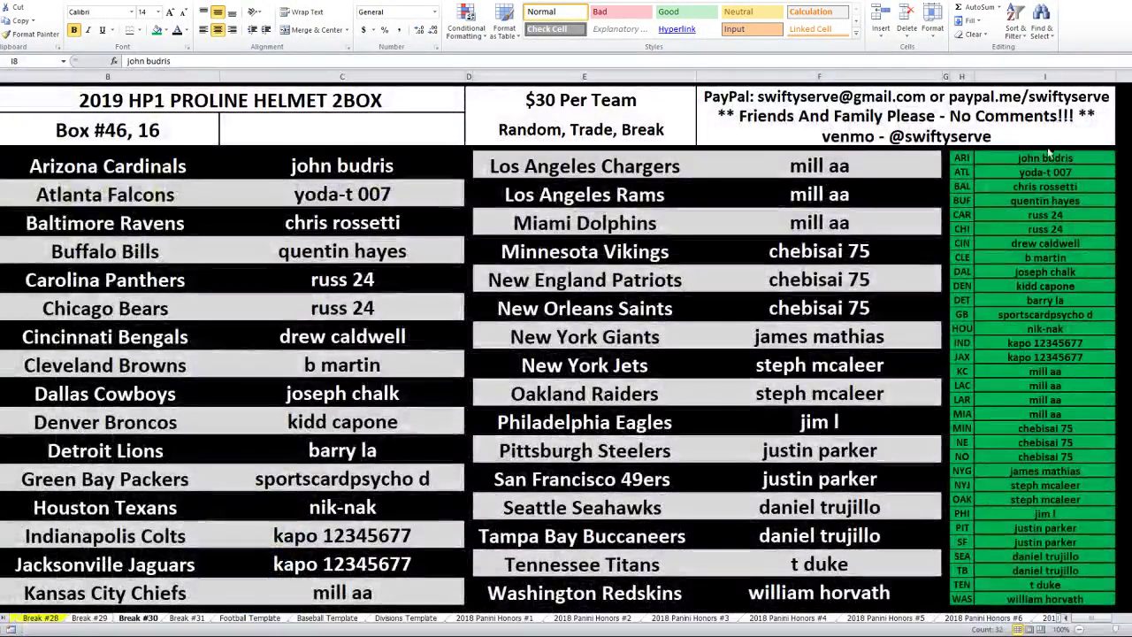
{"action": "left_click", "coordinate": [1055, 158]}
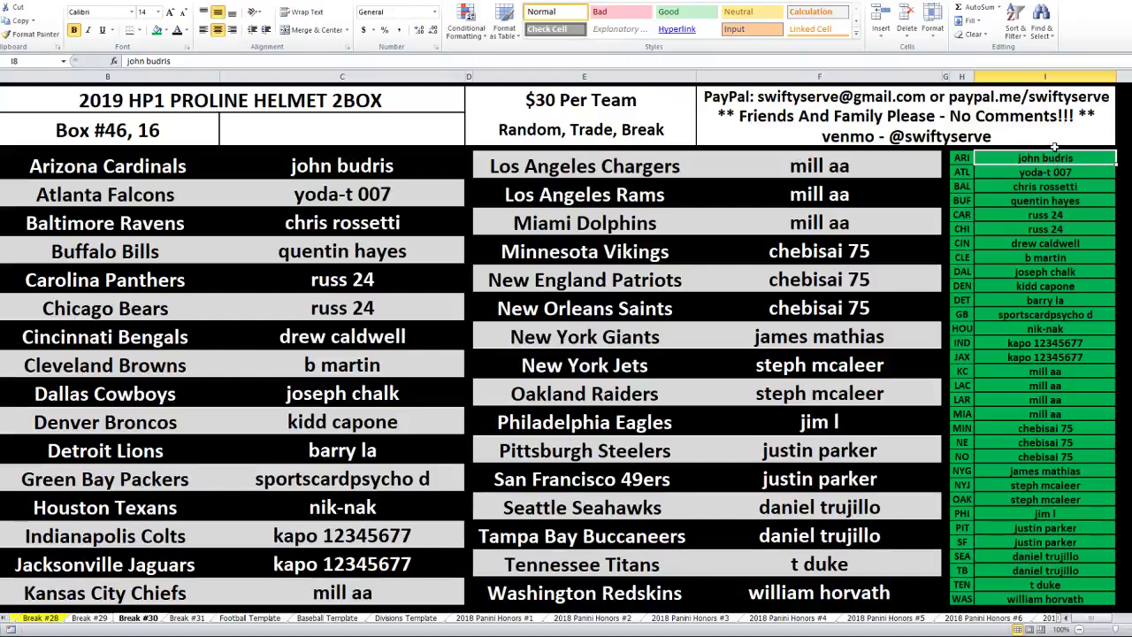
{"action": "right_click", "coordinate": [1054, 157]}
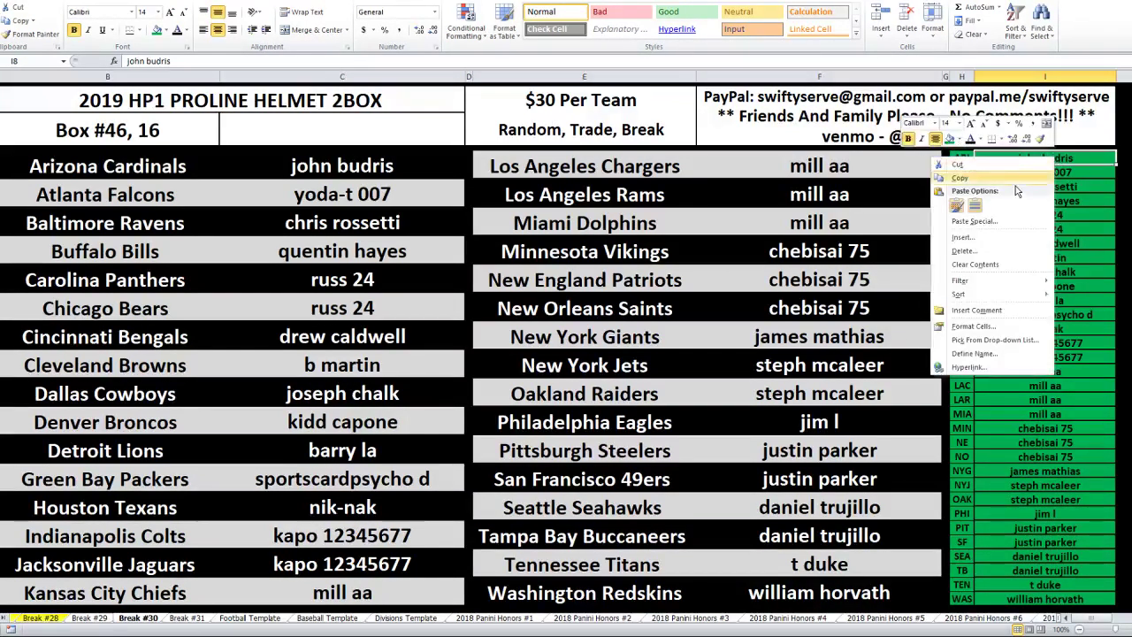
{"action": "left_click", "coordinate": [975, 206]}
{"action": "left_click", "coordinate": [975, 206]}
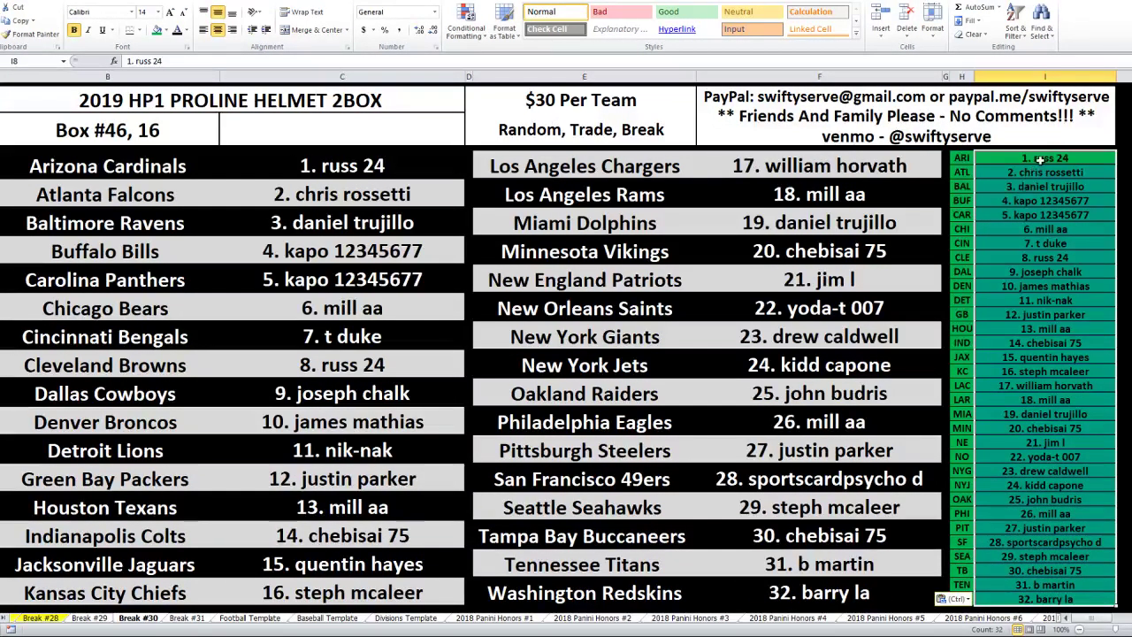
{"action": "left_click", "coordinate": [1046, 159]}
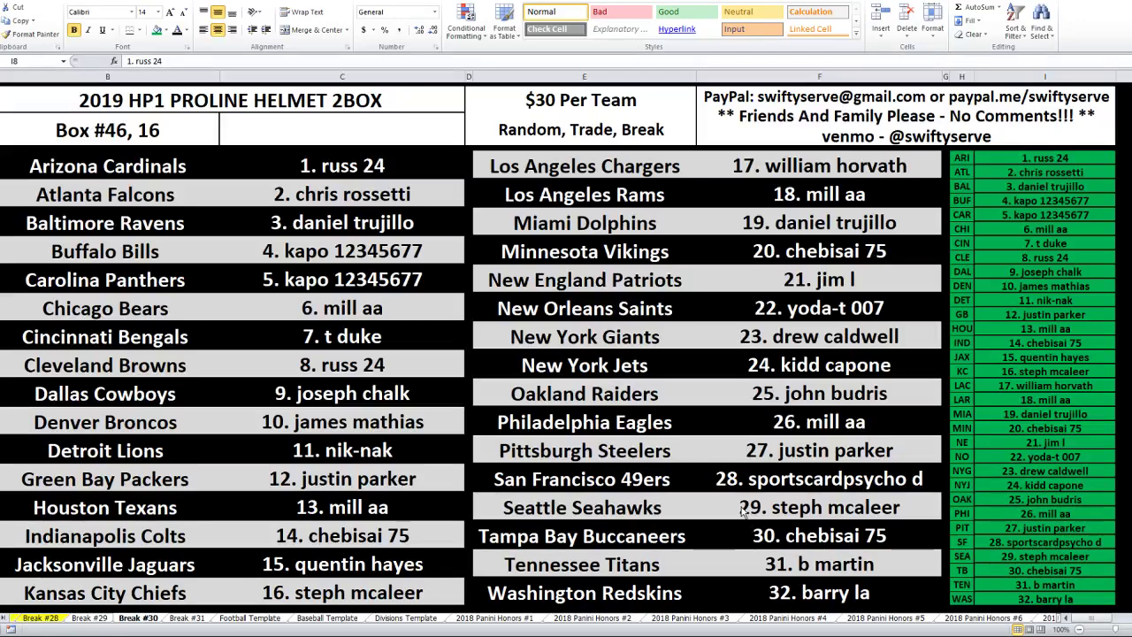
Step: Fill the Detroit Lions team and buyer cells (B28:C28) green
{"action": "key", "text": "ctrl+v"}
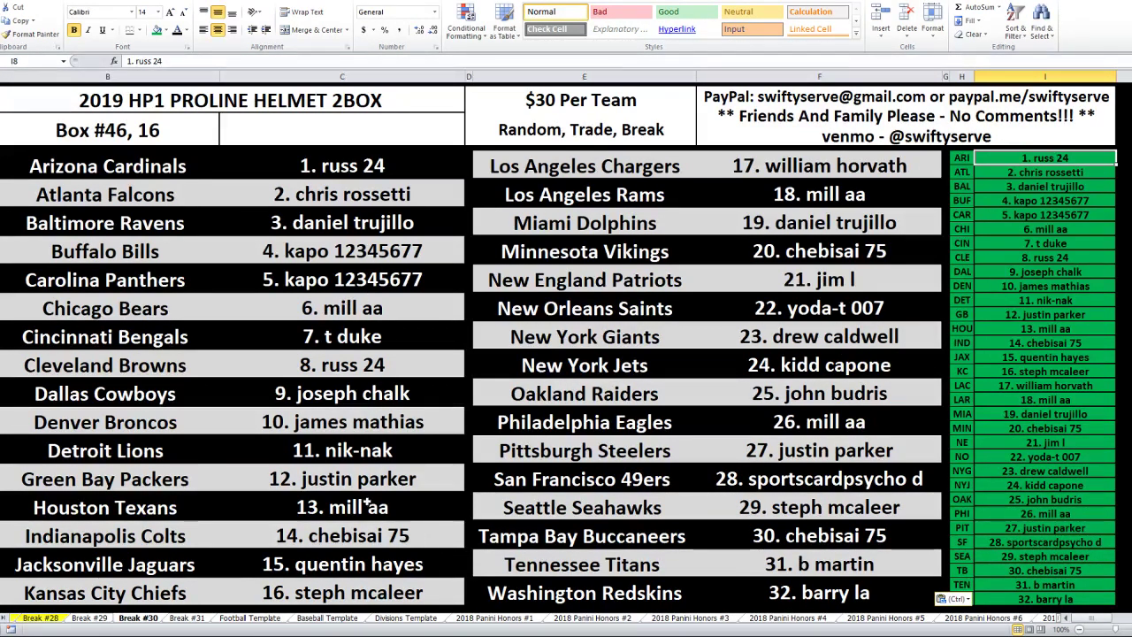
{"action": "left_click_drag", "start_coordinate": [186, 447], "coordinate": [291, 449]}
{"action": "left_click", "coordinate": [156, 30]}
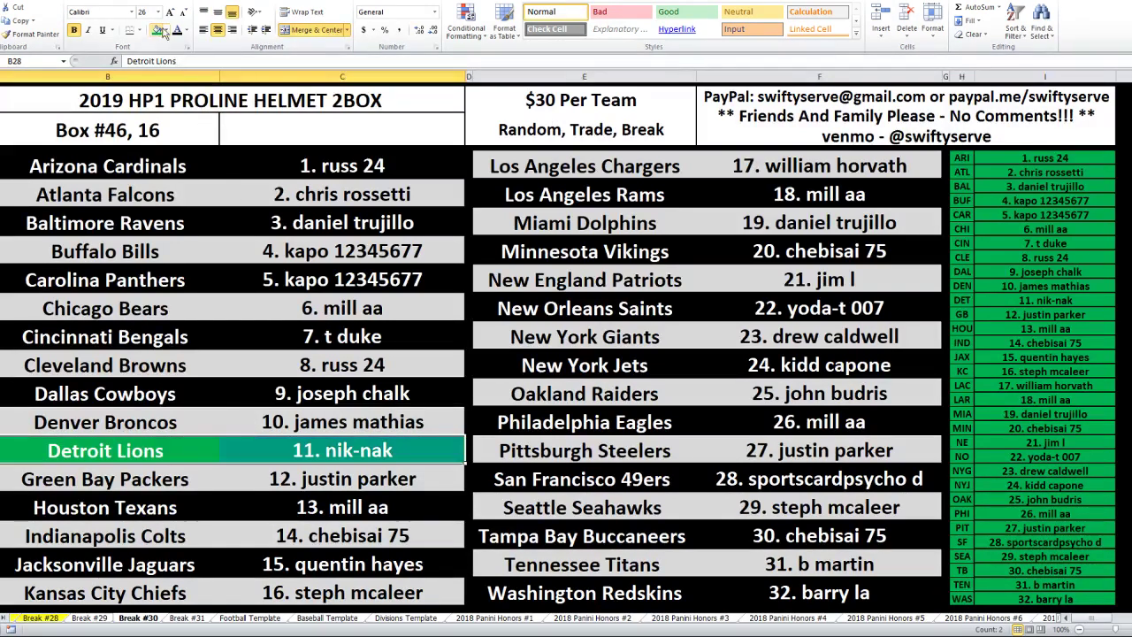
Step: Enter new buyer handles for the Minnesota Vikings (F14) and San Francisco 49ers (F30)
{"action": "left_click", "coordinate": [822, 251]}
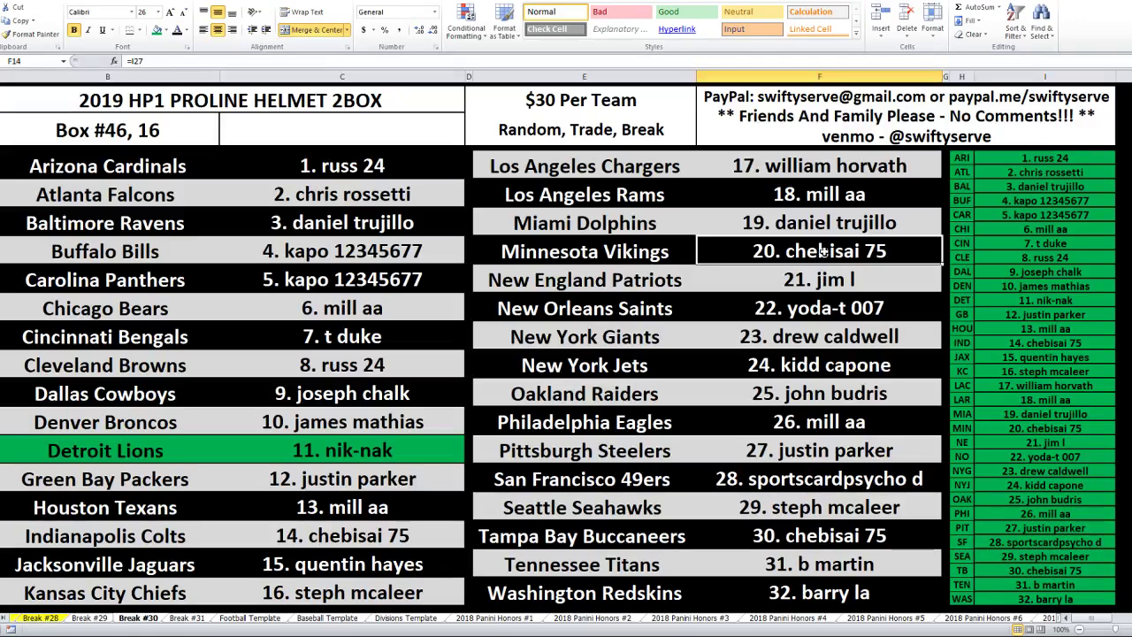
{"action": "type", "text": "sportscardpsycho d"}
{"action": "key", "text": "Return"}
{"action": "key", "text": "Down"}
{"action": "key", "text": "Down"}
{"action": "key", "text": "Down"}
{"action": "key", "text": "Down"}
{"action": "key", "text": "Down"}
{"action": "key", "text": "Down"}
{"action": "key", "text": "Down"}
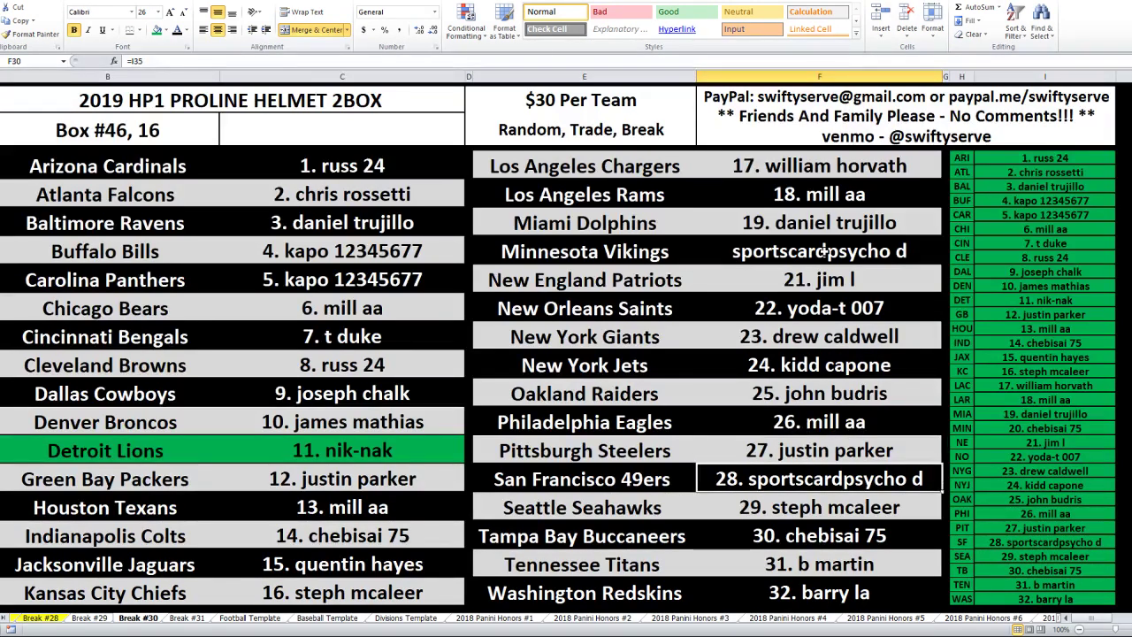
{"action": "type", "text": "chebisai"}
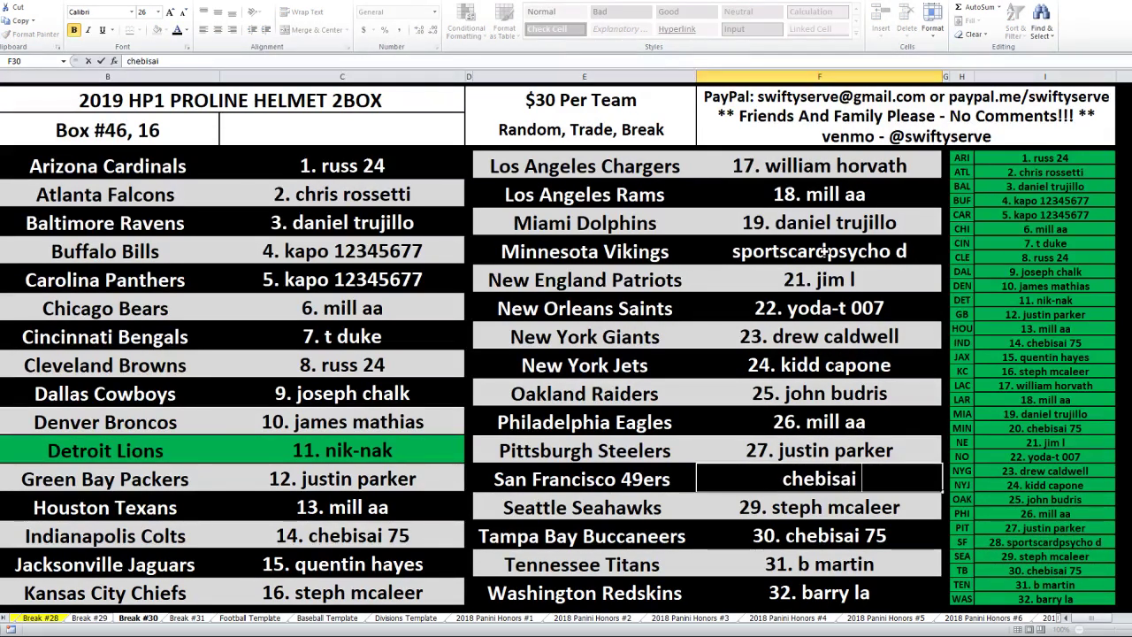
{"action": "type", "text": " 75"}
{"action": "key", "text": "Return"}
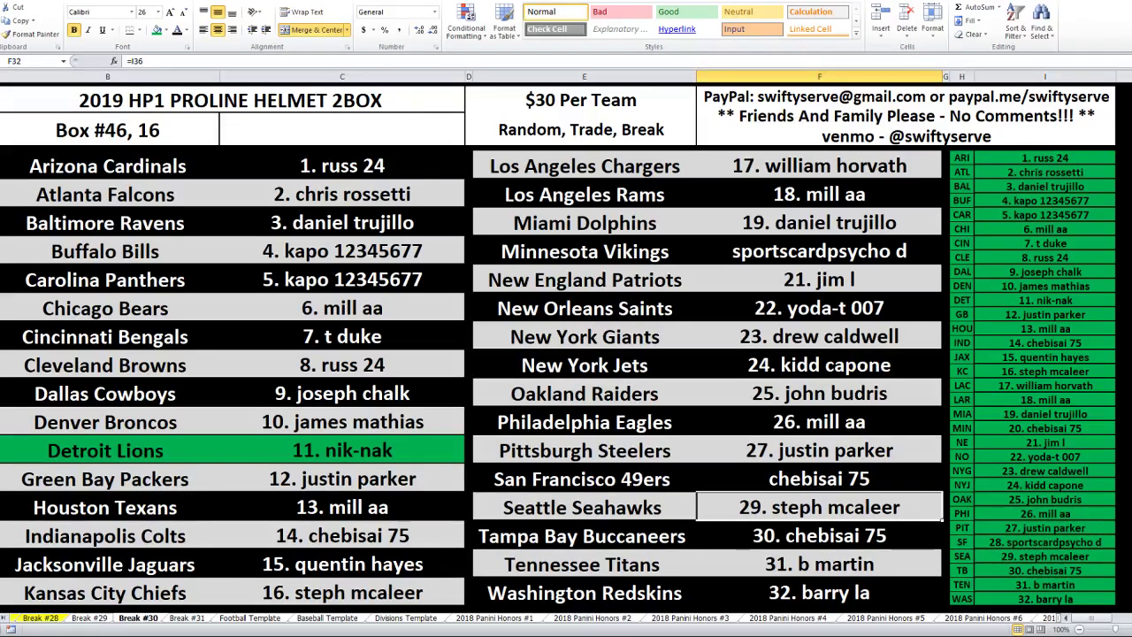
{"action": "key", "text": "alt+Tab"}
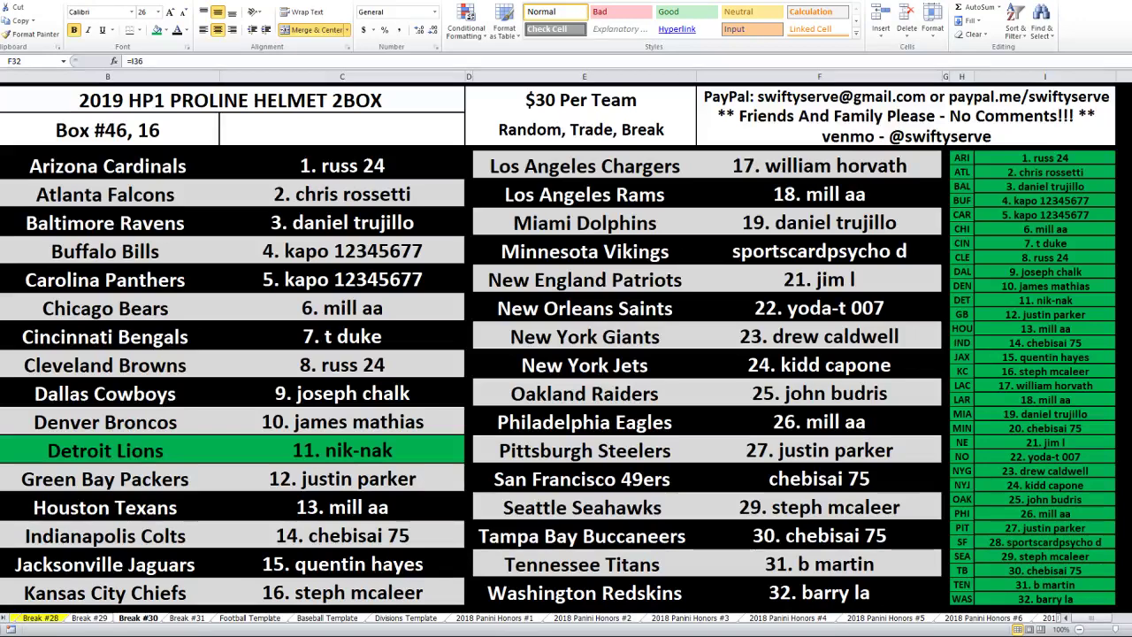
Step: Fill the Denver Broncos (B26:C26) and New England Patriots (E16:F16) rows green
{"action": "left_click", "coordinate": [218, 422]}
{"action": "left_click_drag", "start_coordinate": [222, 421], "coordinate": [239, 422]}
{"action": "left_click", "coordinate": [156, 30]}
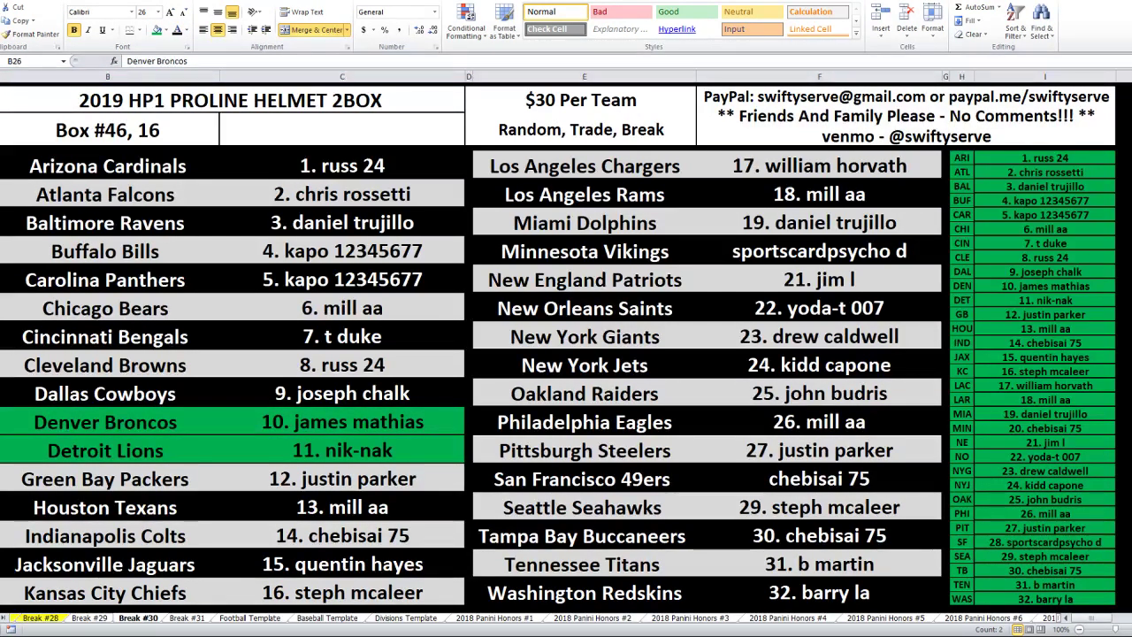
{"action": "left_click_drag", "start_coordinate": [663, 278], "coordinate": [779, 277]}
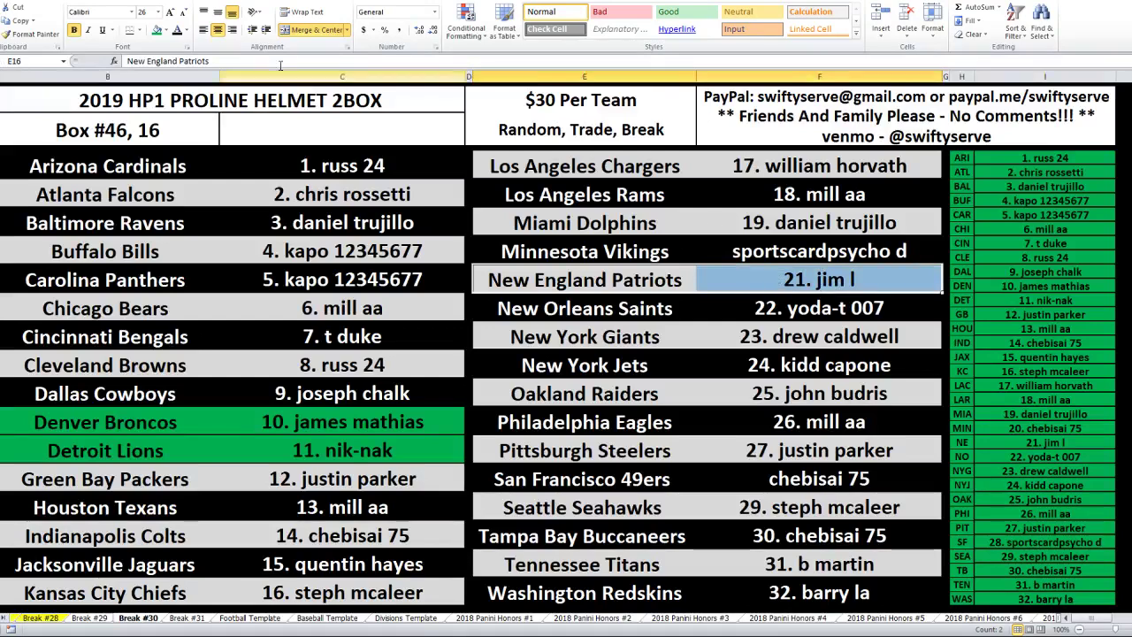
{"action": "left_click", "coordinate": [157, 29]}
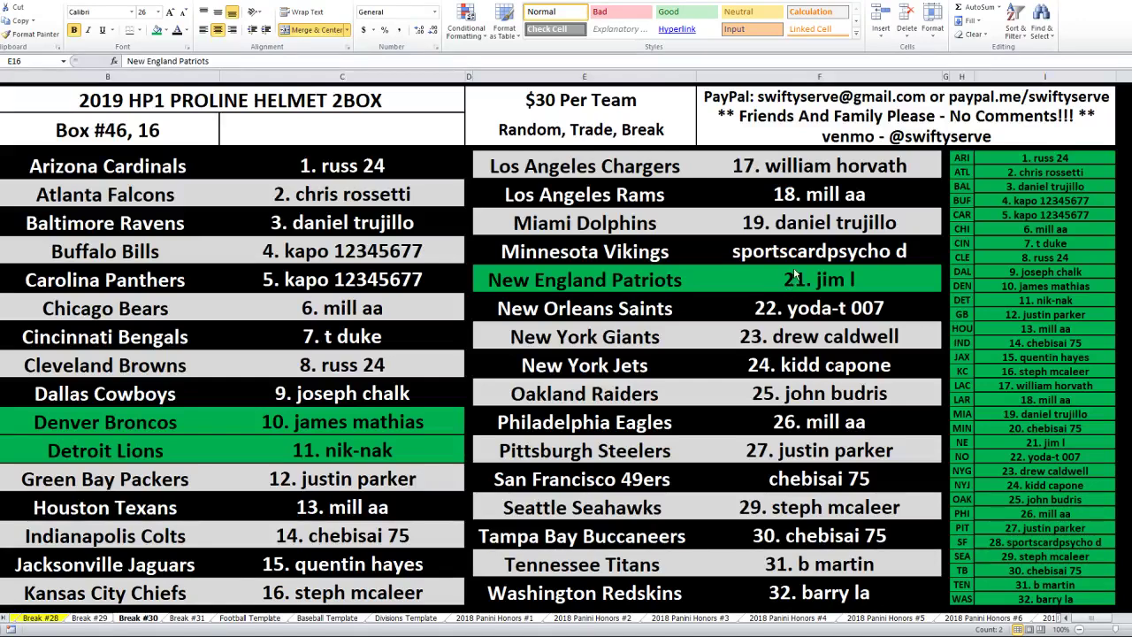
Step: Enter new buyer handles for the Vikings (F14) and Browns (C22), retyping the Browns one in capitals
{"action": "left_click", "coordinate": [820, 252]}
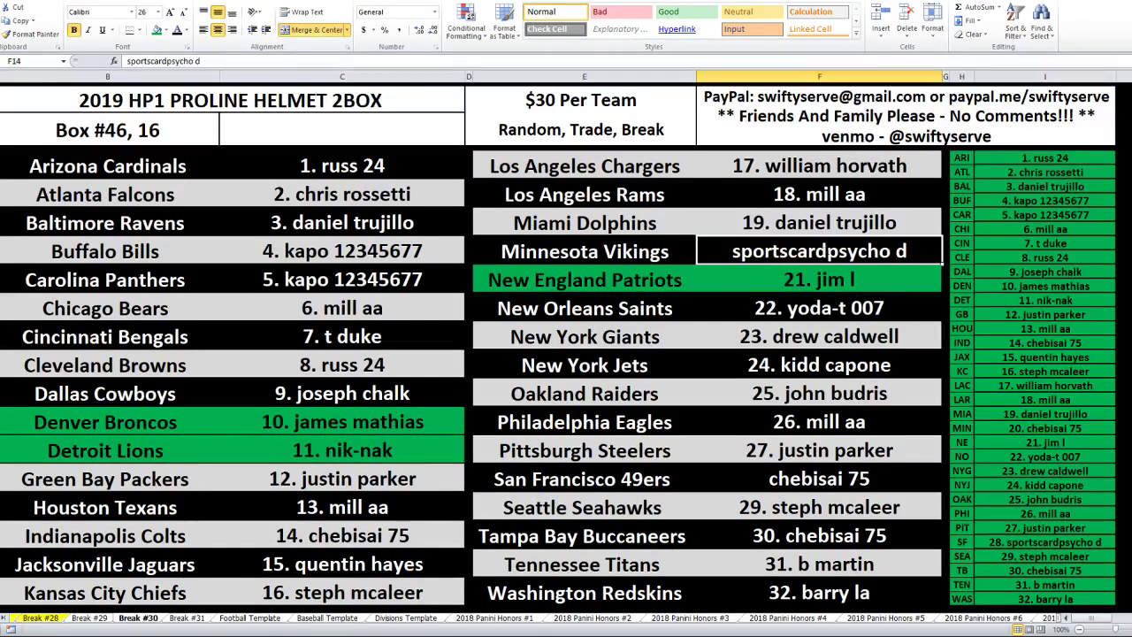
{"action": "type", "text": "russ 24"}
{"action": "key", "text": "Return"}
{"action": "key", "text": "Down"}
{"action": "key", "text": "Down"}
{"action": "key", "text": "Down"}
{"action": "key", "text": "Left"}
{"action": "key", "text": "Left"}
{"action": "key", "text": "Left"}
{"action": "type", "text": "sportscardpsyhco d"}
{"action": "key", "text": "Return"}
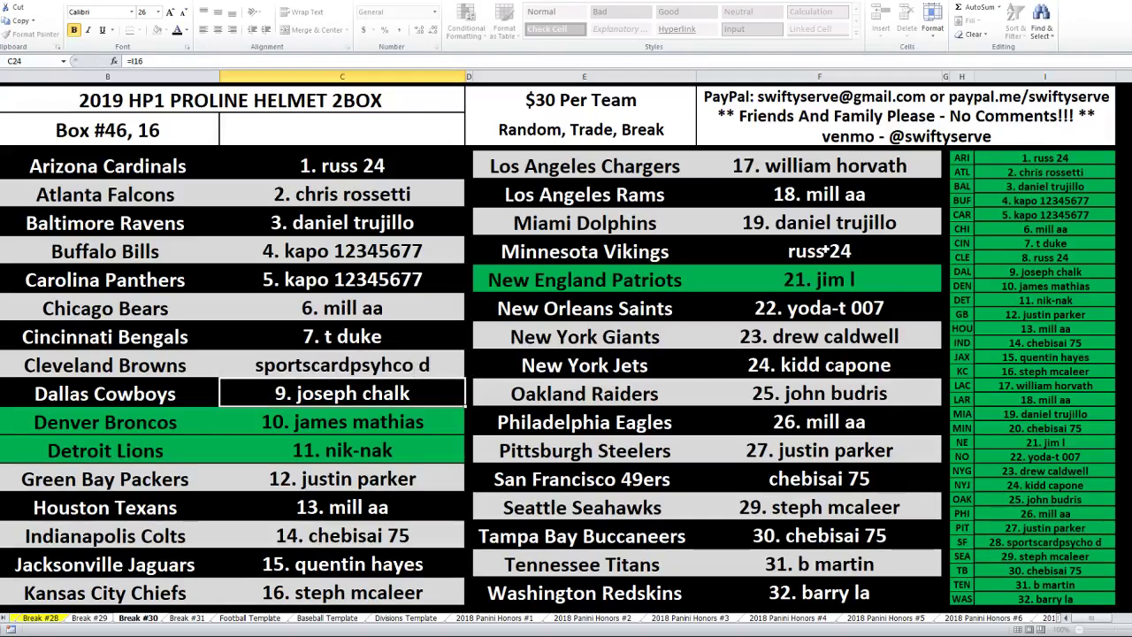
{"action": "key", "text": "Up"}
{"action": "key", "text": "Up"}
{"action": "type", "text": "SPORTSCARD"}
{"action": "key", "text": "BackSpace"}
{"action": "type", "text": "DPSYCHO D"}
{"action": "key", "text": "Return"}
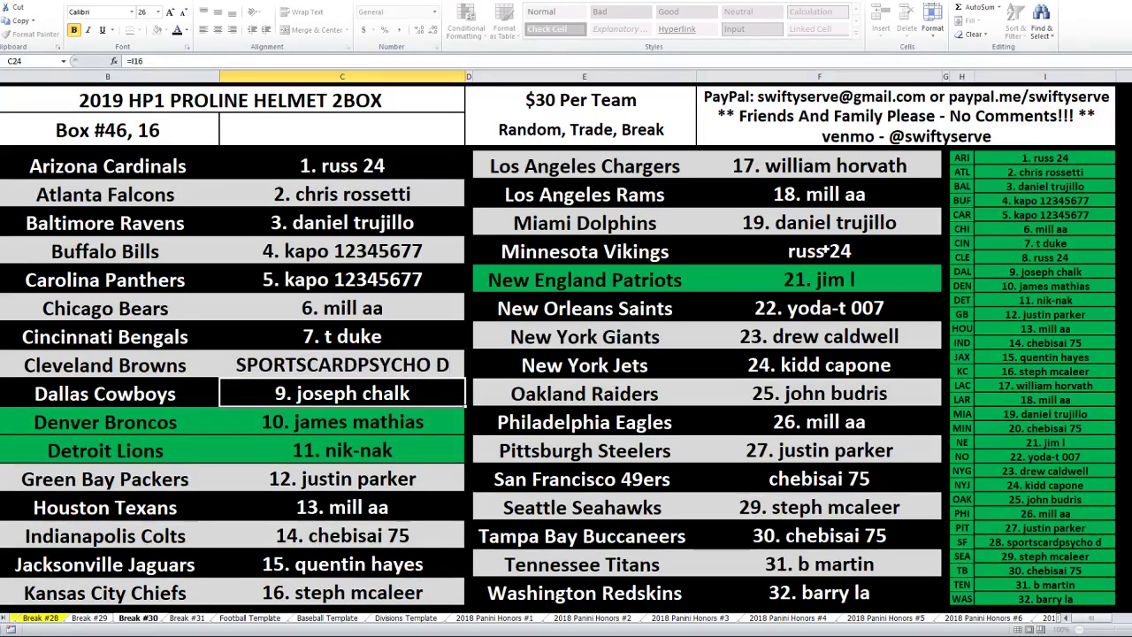
Step: Retype the Vikings and 49ers buyers in capitals; shade the Vikings row green with dark text
{"action": "left_click", "coordinate": [818, 247]}
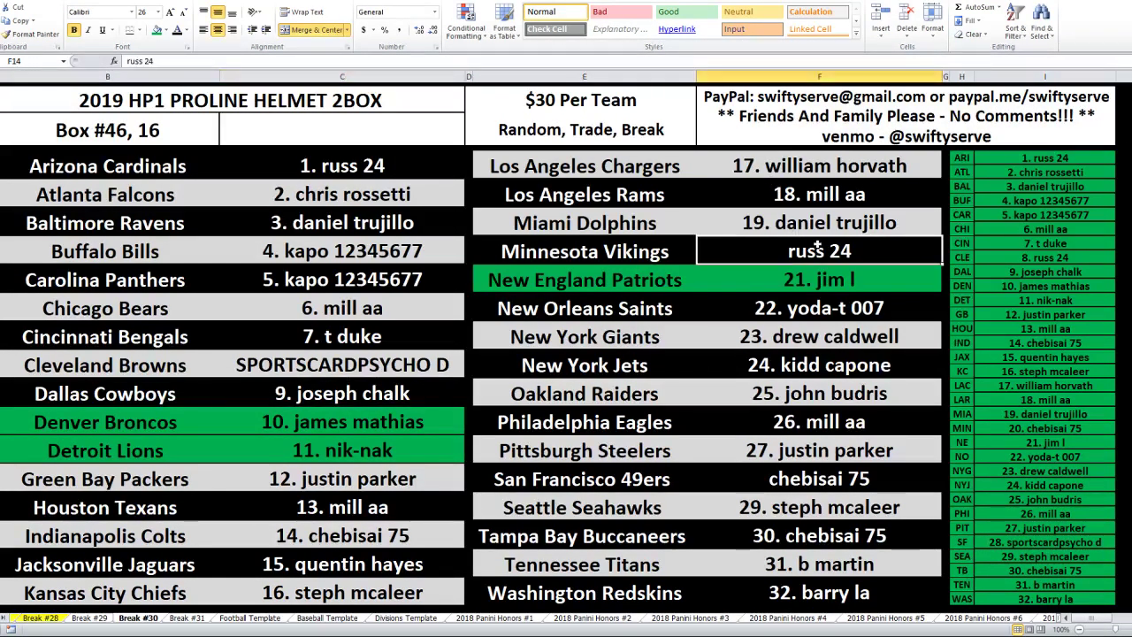
{"action": "type", "text": "RUSS 24"}
{"action": "key", "text": "Return"}
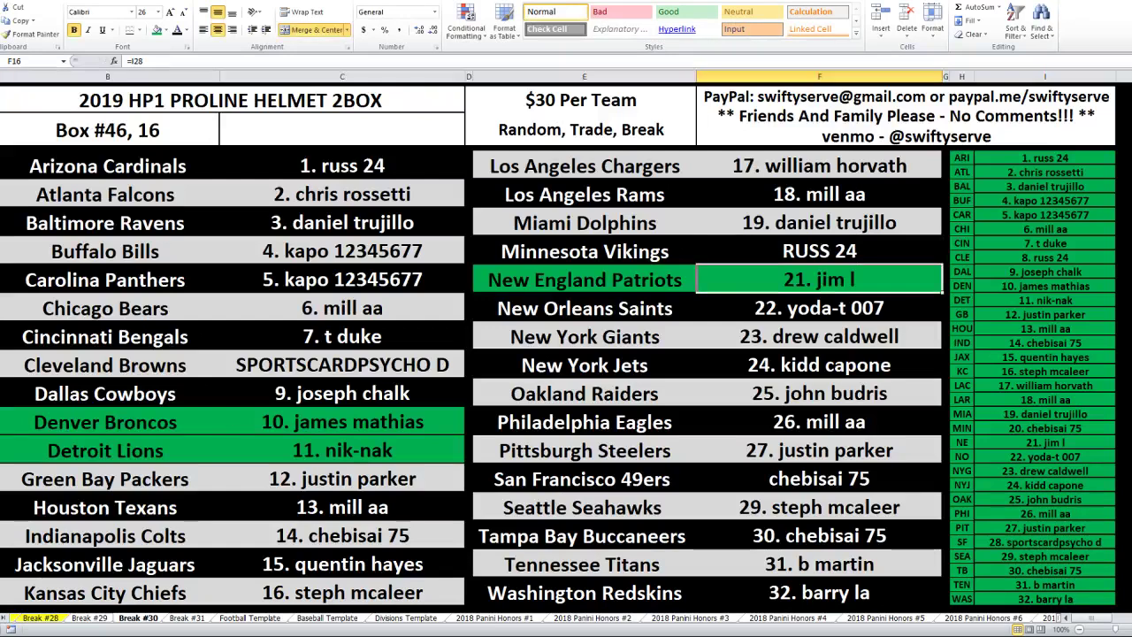
{"action": "left_click_drag", "start_coordinate": [642, 252], "coordinate": [778, 252]}
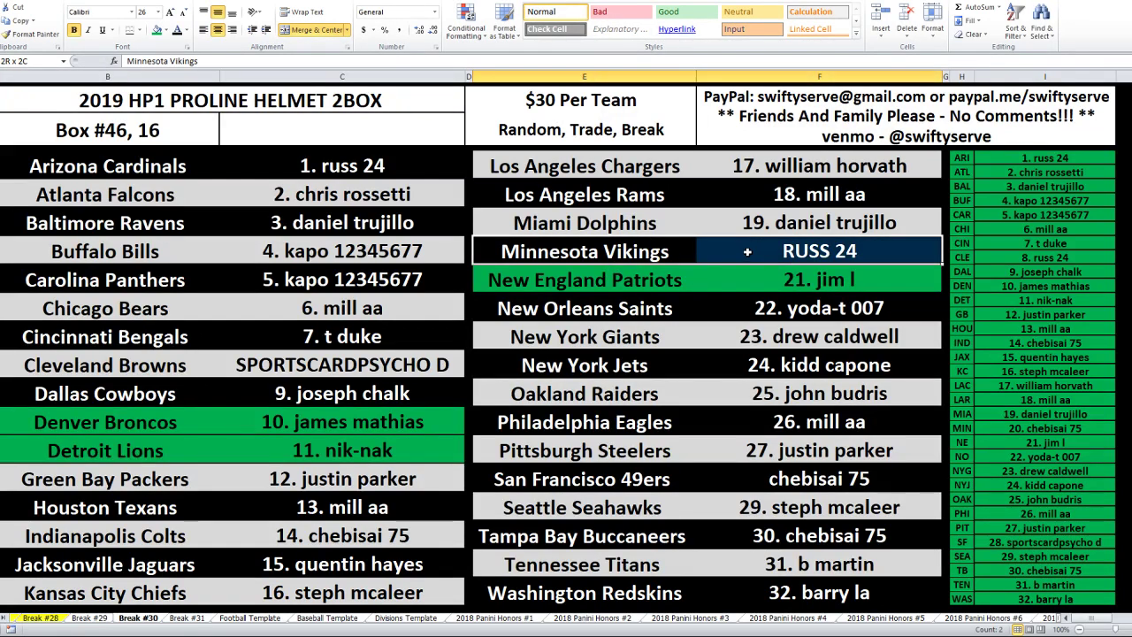
{"action": "left_click", "coordinate": [157, 29]}
{"action": "left_click", "coordinate": [177, 29]}
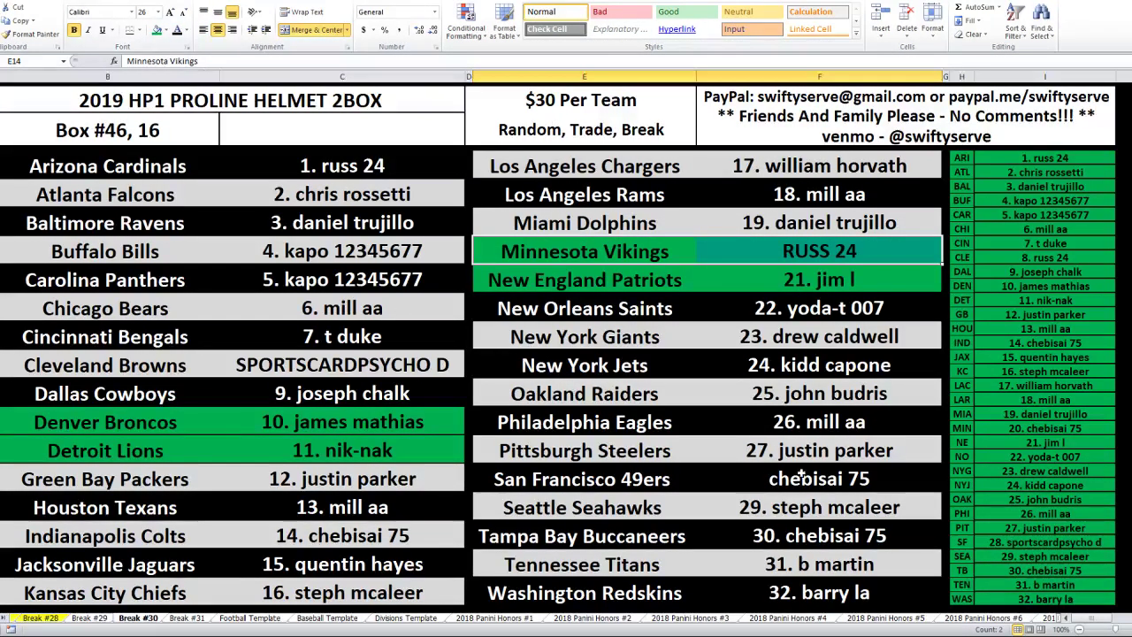
{"action": "left_click", "coordinate": [814, 478]}
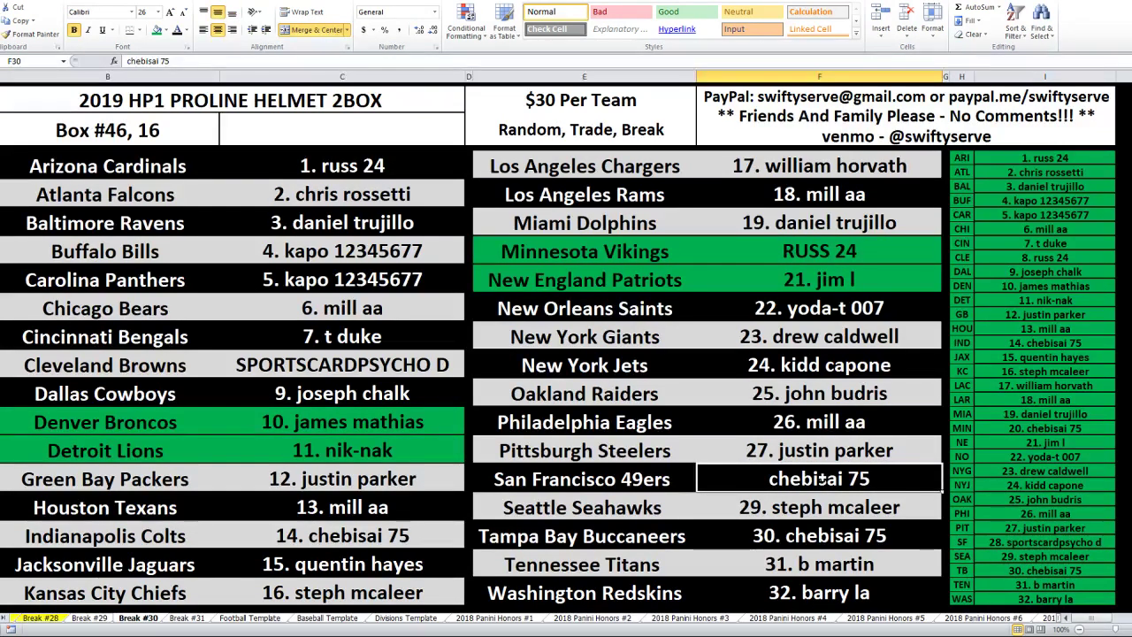
{"action": "type", "text": "CHEBISAI 75"}
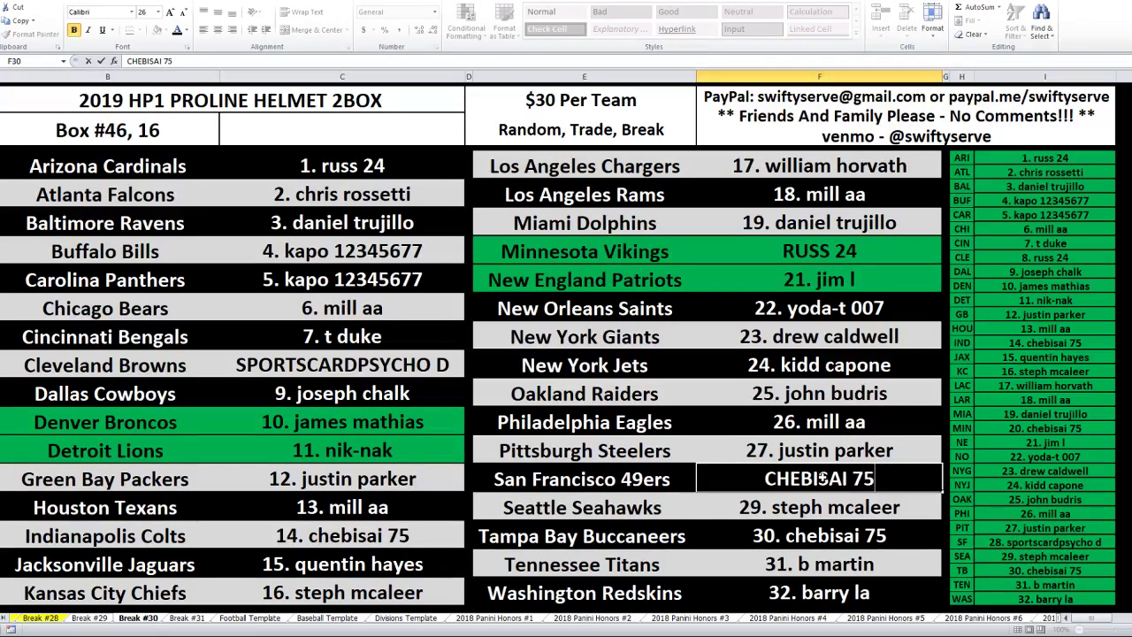
{"action": "key", "text": "Return"}
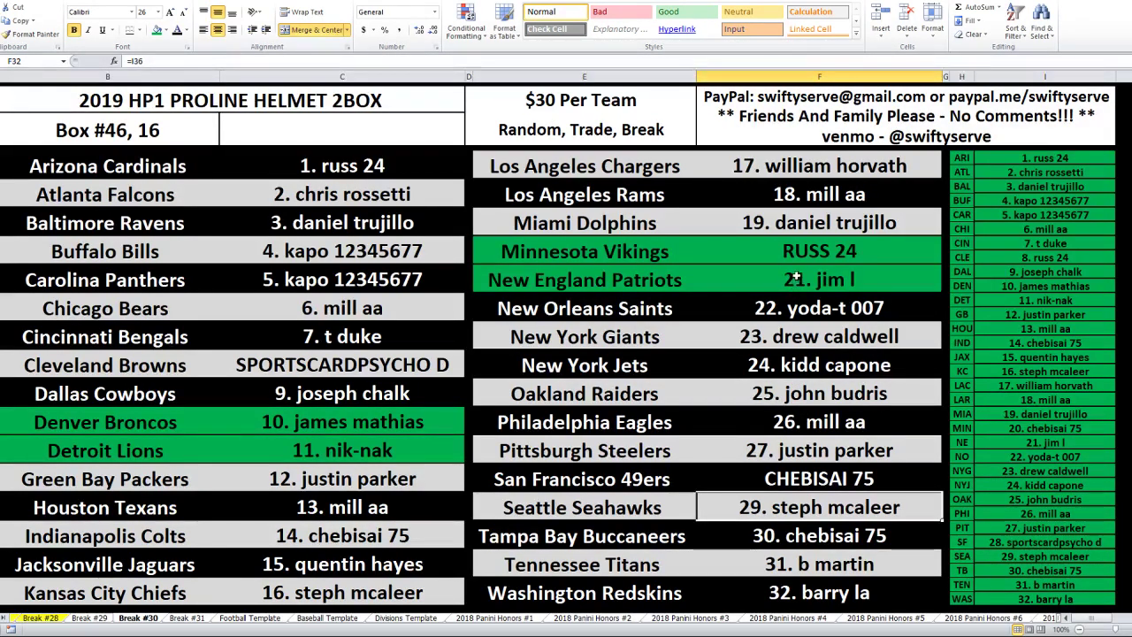
Step: Fill the Tennessee Titans team and buyer cells (E36:F36) green
{"action": "left_click", "coordinate": [341, 447]}
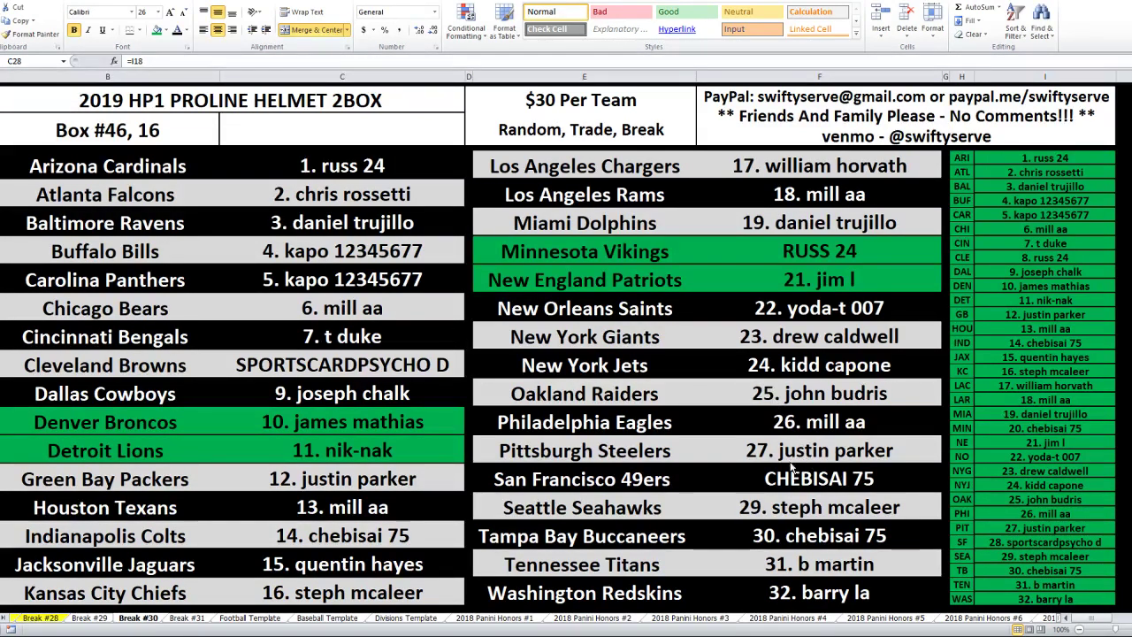
{"action": "left_click_drag", "start_coordinate": [688, 562], "coordinate": [738, 563]}
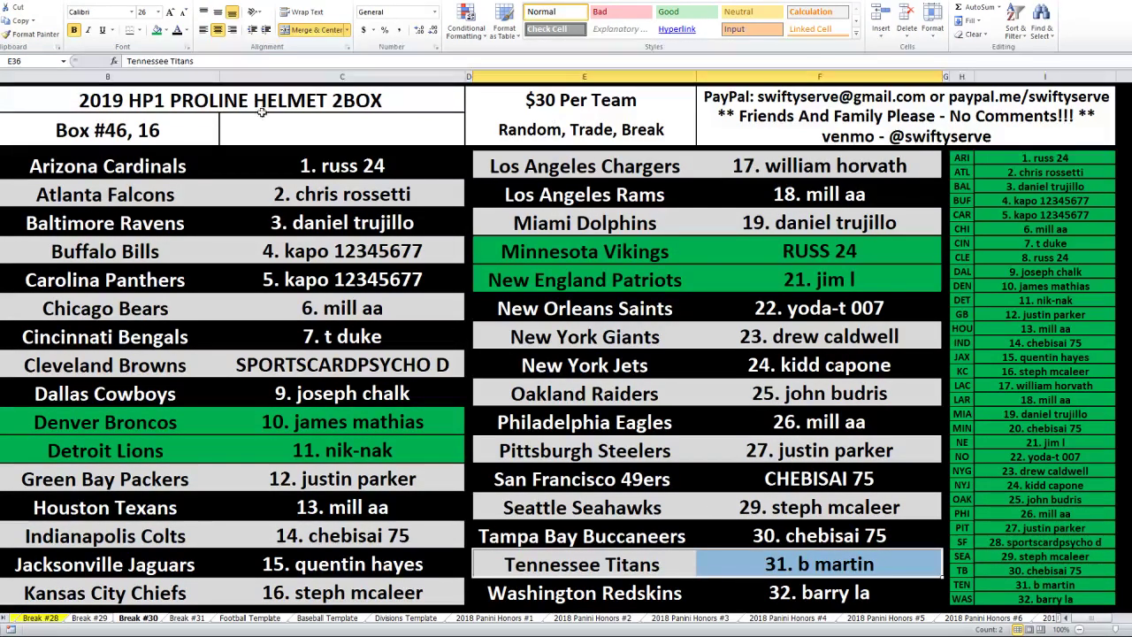
{"action": "left_click", "coordinate": [158, 29]}
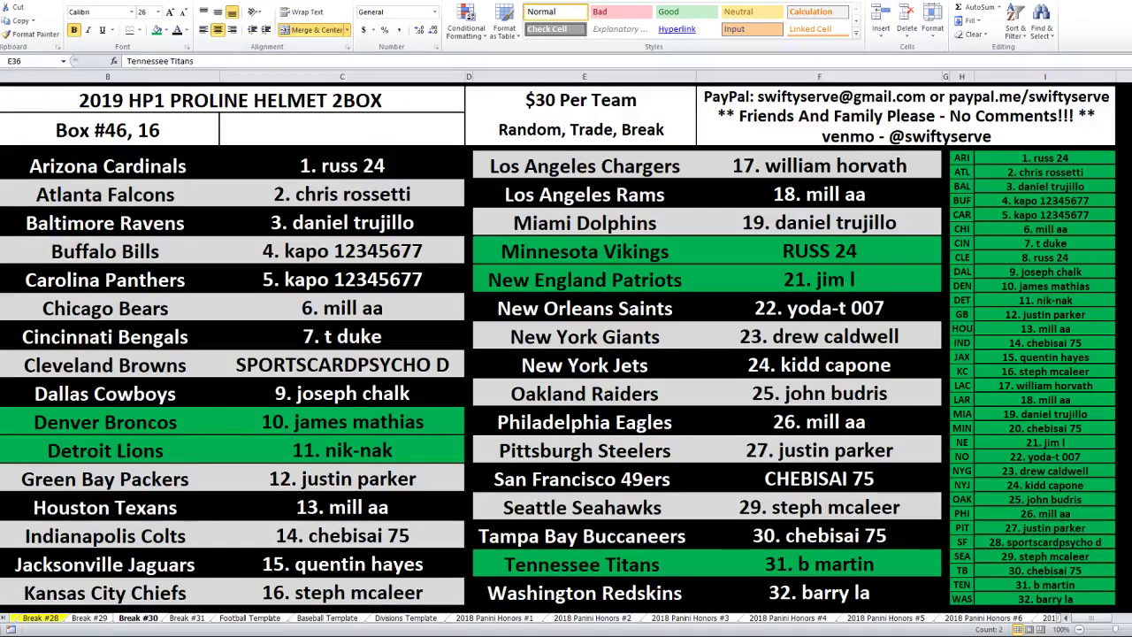
Step: Enter new capitalised buyer names for the Chicago Bears and New York Jets; fill the Bears row green
{"action": "left_click", "coordinate": [378, 307]}
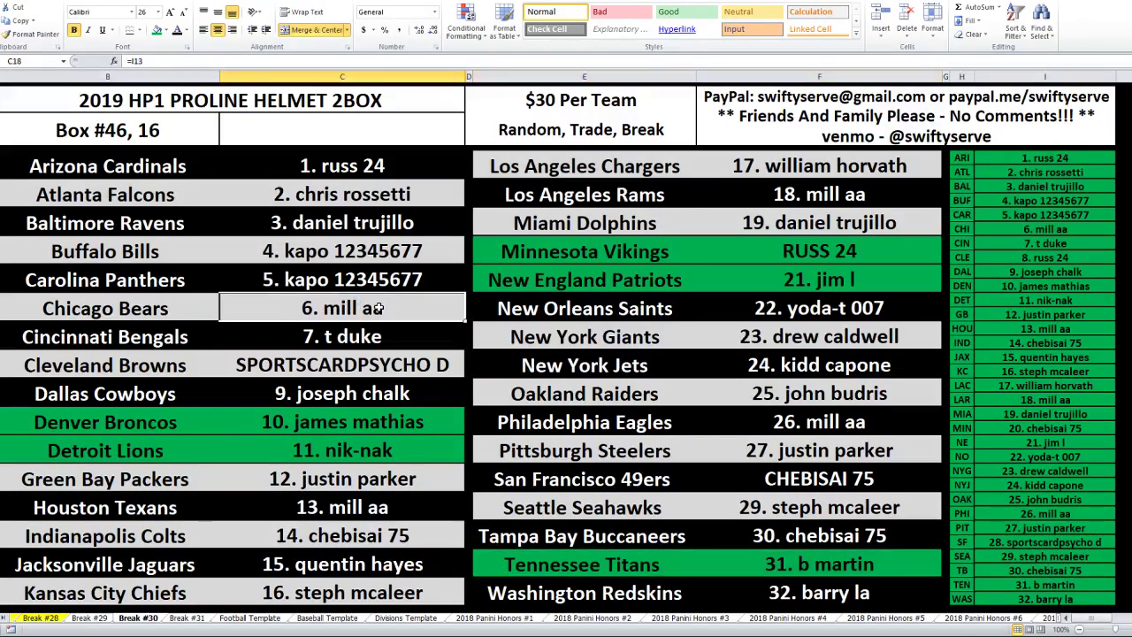
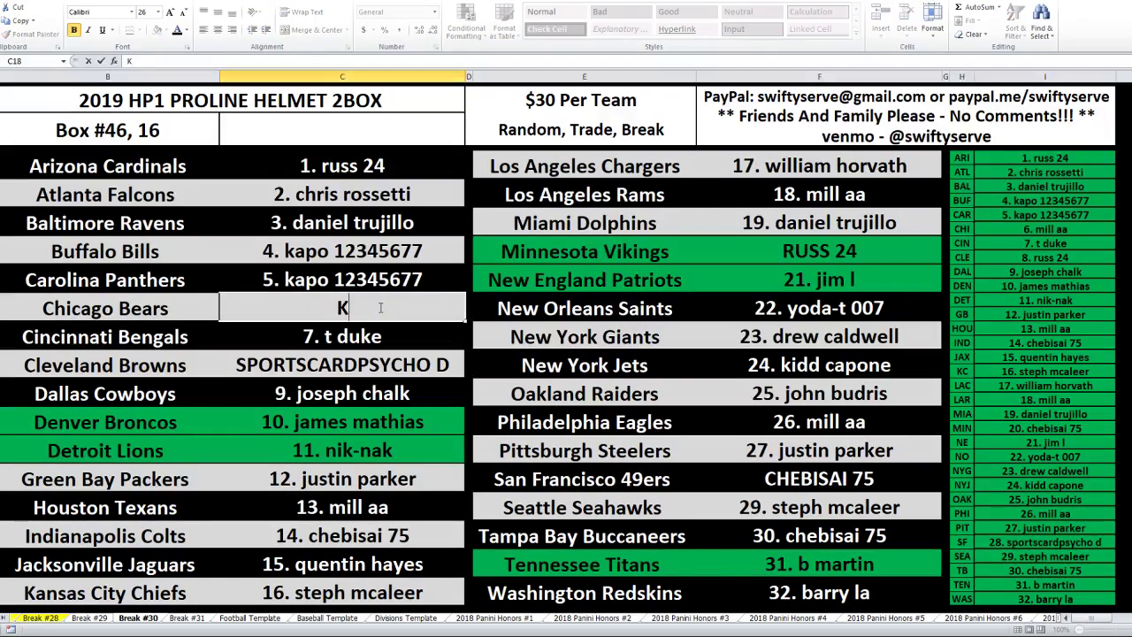
{"action": "key", "text": "Return"}
{"action": "key", "text": "Down"}
{"action": "key", "text": "Right"}
{"action": "key", "text": "Right"}
{"action": "key", "text": "Right"}
{"action": "type", "text": "MILL AA"}
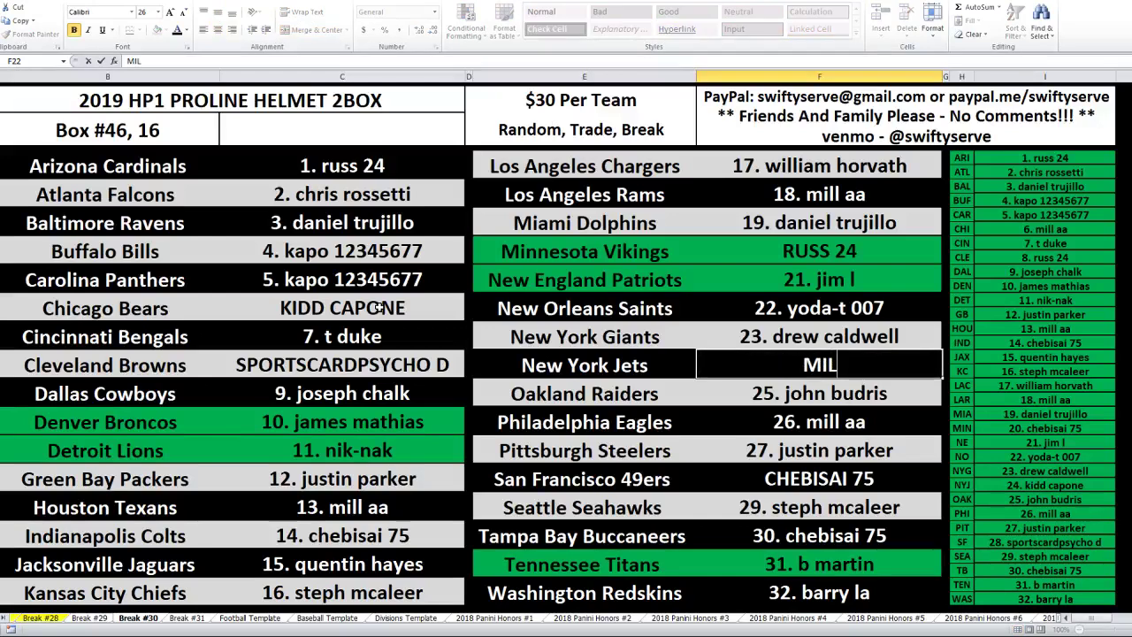
{"action": "key", "text": "Return"}
{"action": "left_click_drag", "start_coordinate": [163, 306], "coordinate": [336, 308]}
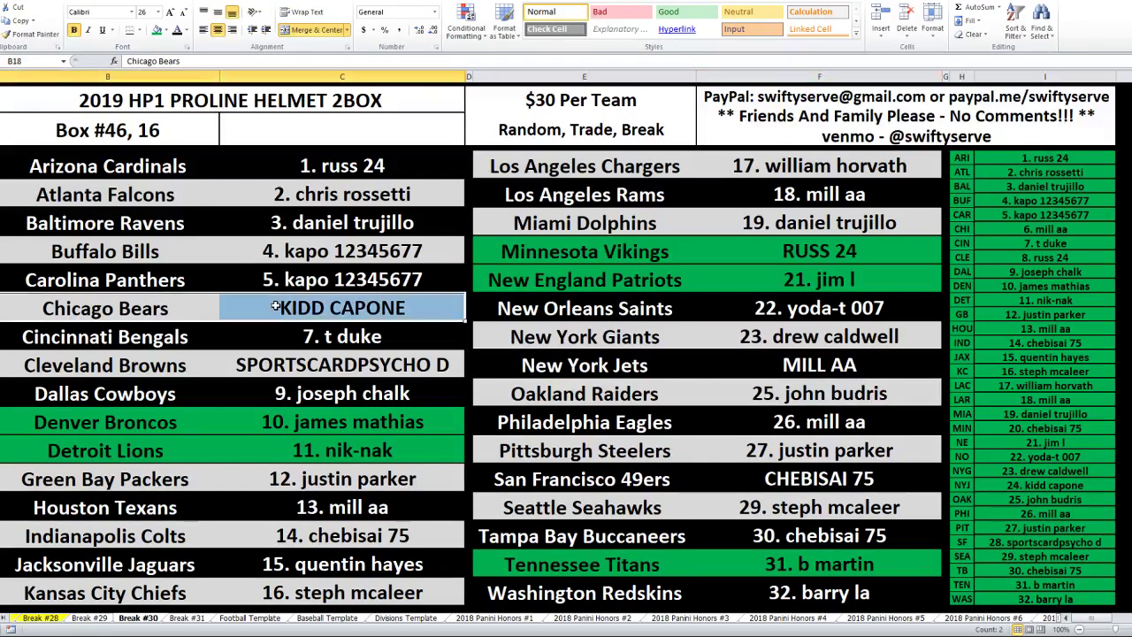
{"action": "left_click", "coordinate": [156, 29]}
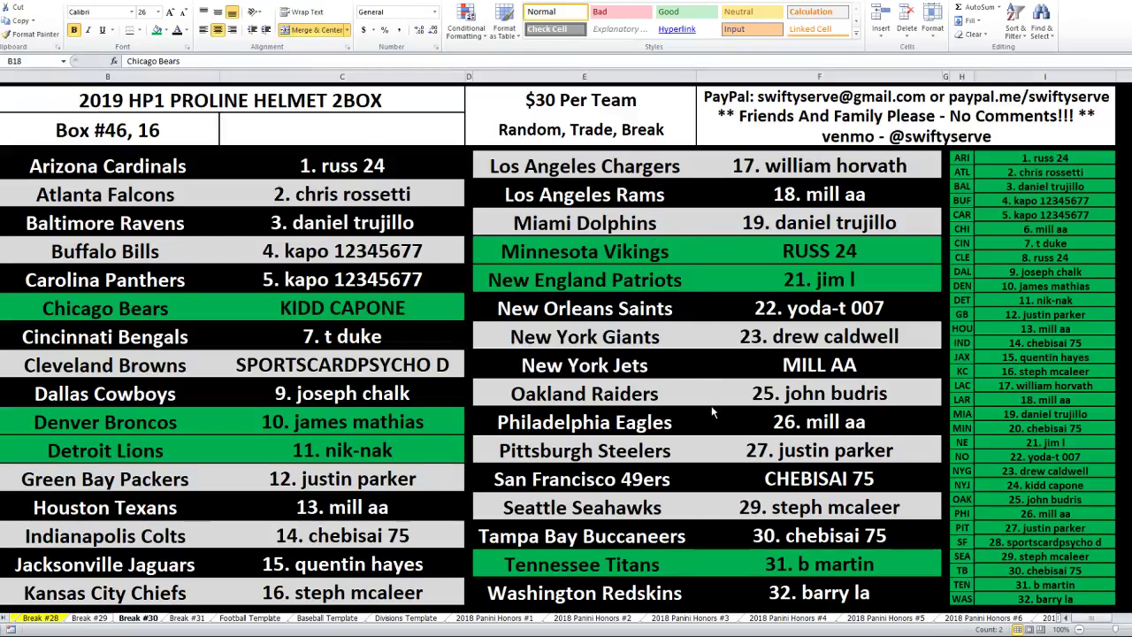
Step: Fill the New York Giants, Seattle Seahawks, Kansas City Chiefs and Oakland Raiders rows green together
{"action": "left_click_drag", "start_coordinate": [672, 342], "coordinate": [766, 337]}
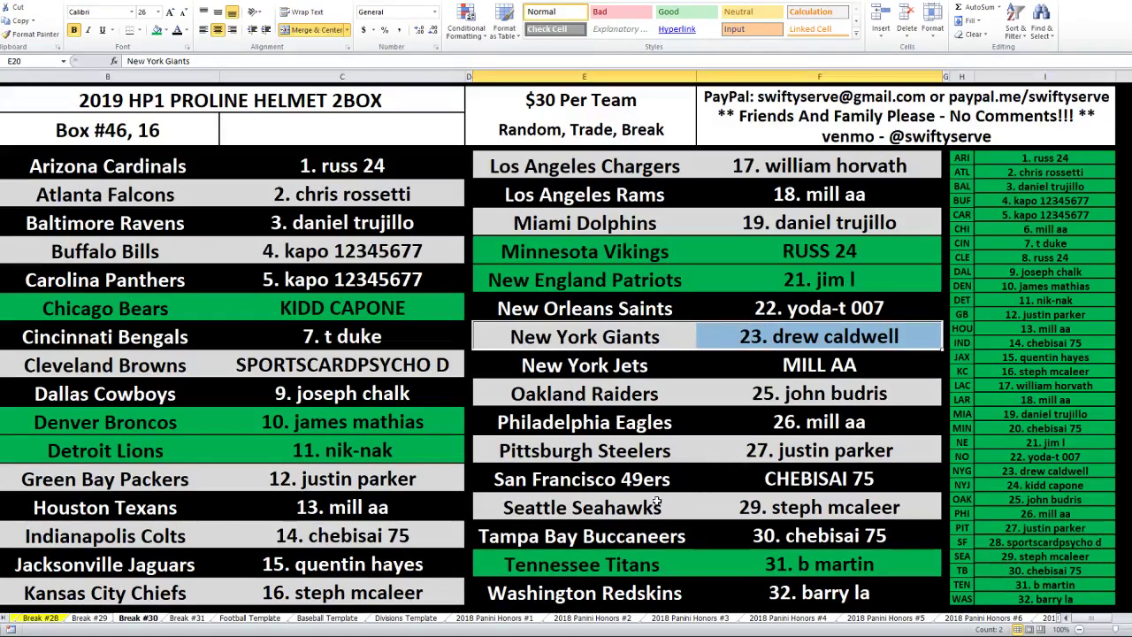
{"action": "left_click_drag", "start_coordinate": [695, 497], "coordinate": [752, 504]}
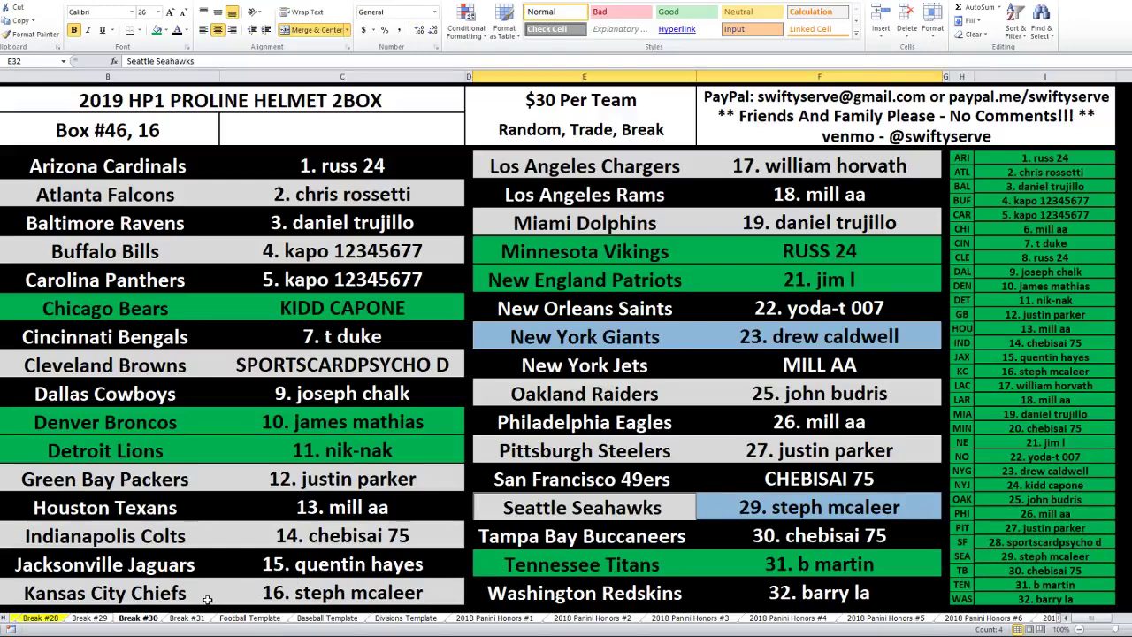
{"action": "left_click_drag", "start_coordinate": [209, 598], "coordinate": [318, 591]}
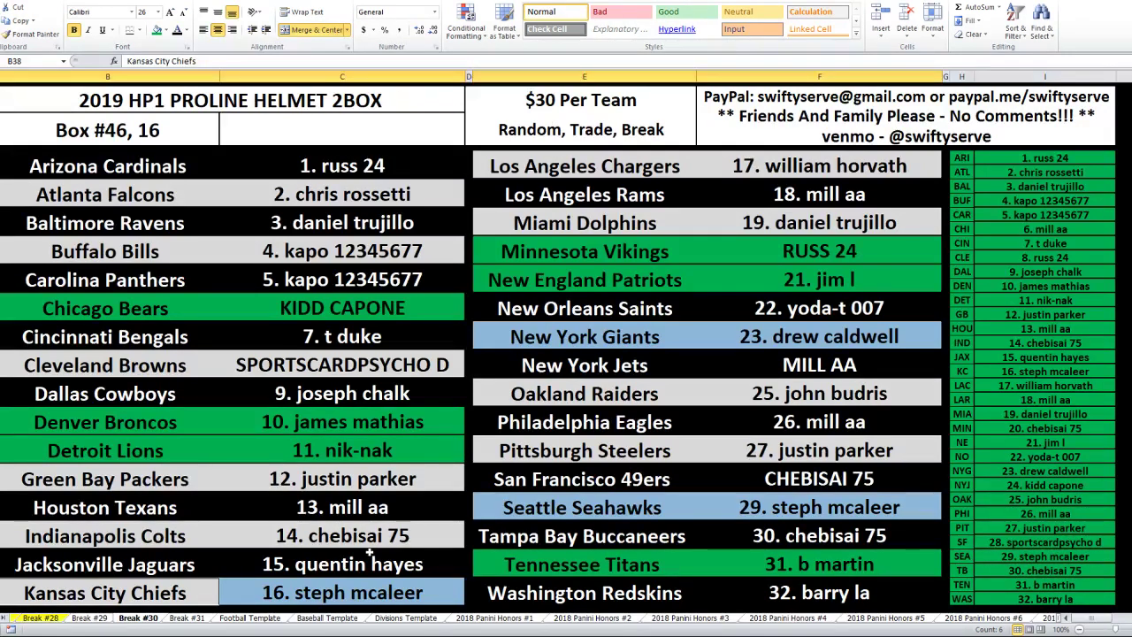
{"action": "left_click_drag", "start_coordinate": [656, 394], "coordinate": [788, 383]}
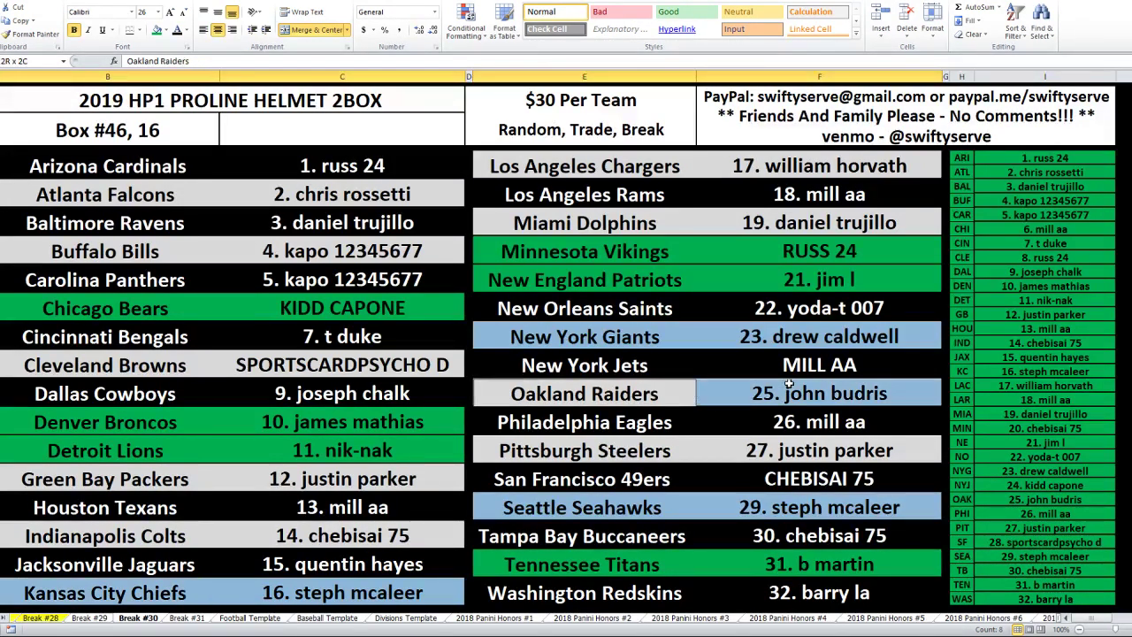
{"action": "left_click", "coordinate": [166, 30]}
{"action": "left_click", "coordinate": [212, 130]}
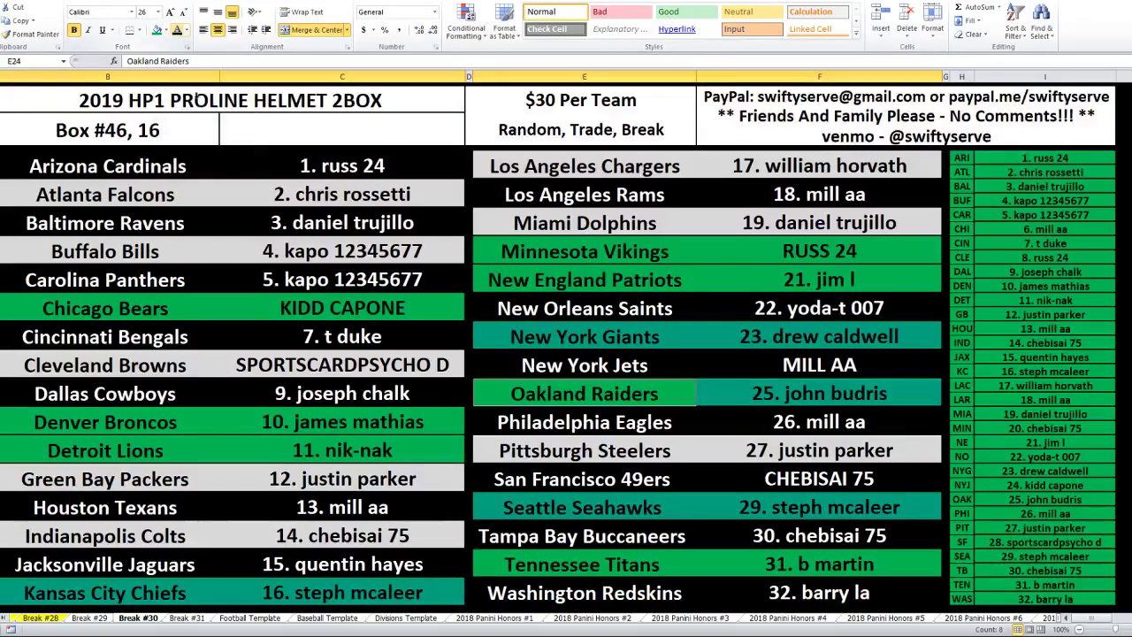
{"action": "left_click", "coordinate": [584, 393]}
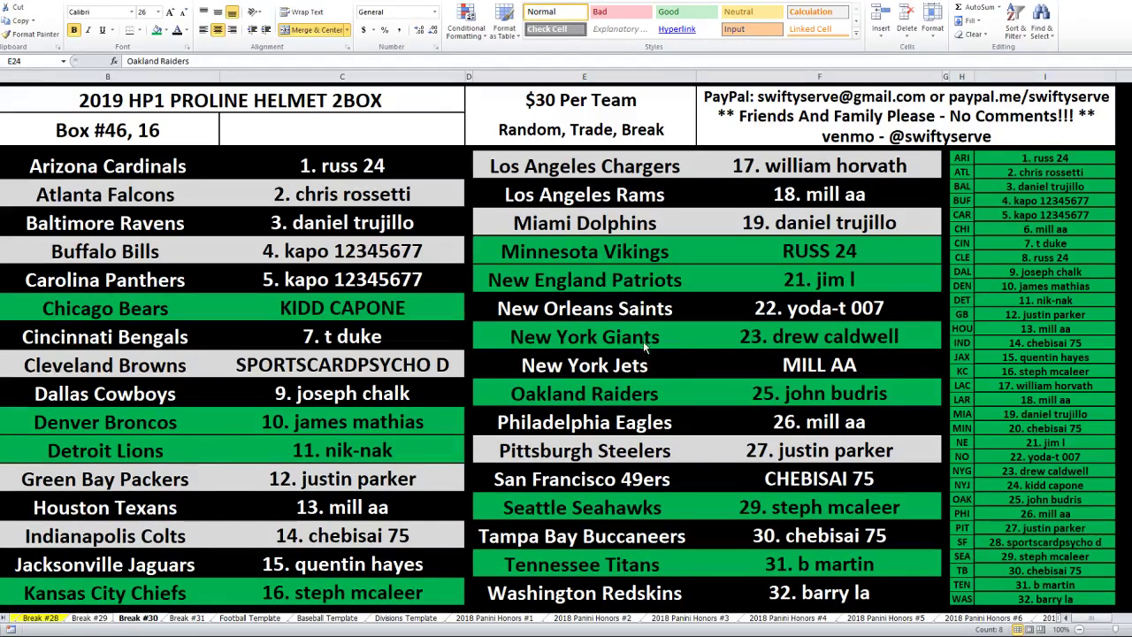
Step: Fill the New Orleans Saints and Dallas Cowboys rows green
{"action": "left_click_drag", "start_coordinate": [627, 310], "coordinate": [750, 310]}
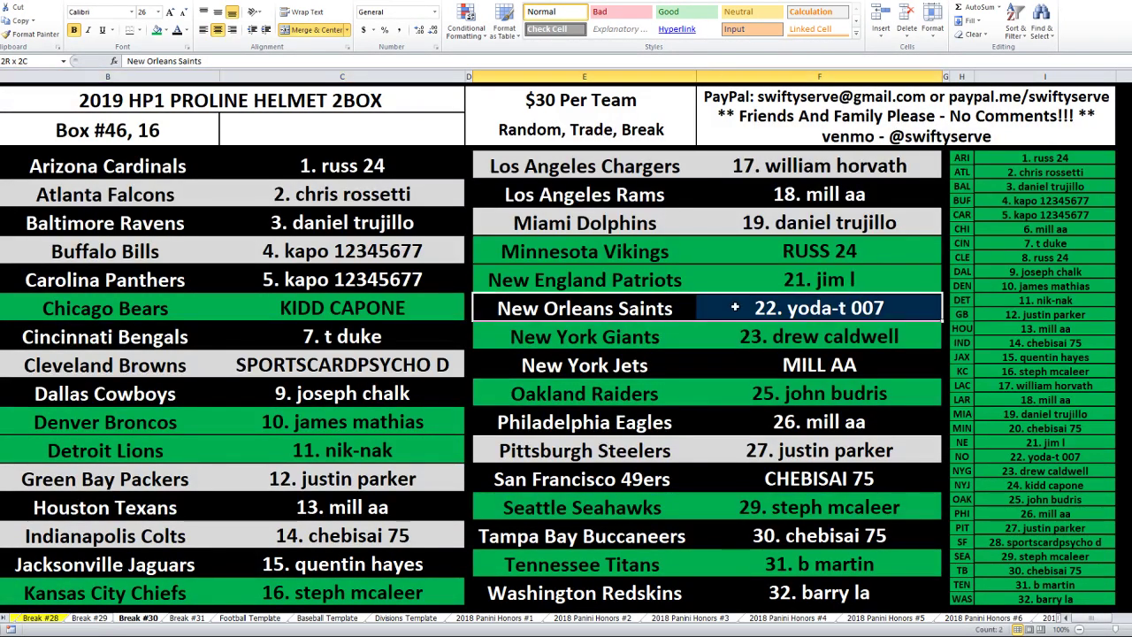
{"action": "left_click", "coordinate": [156, 30]}
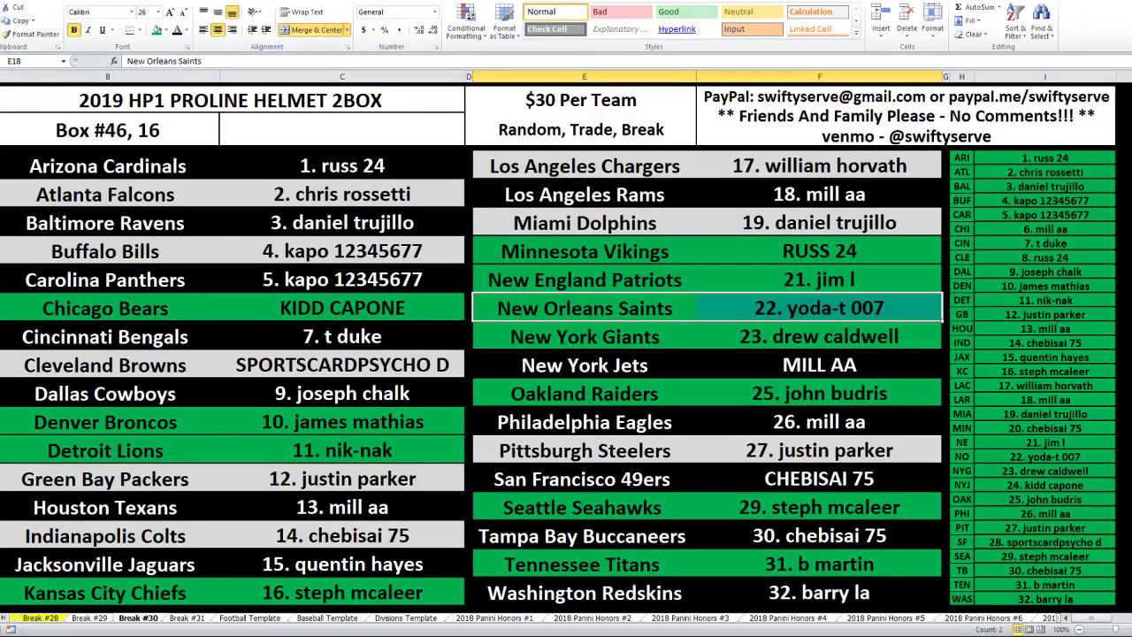
{"action": "key", "text": "alt+Tab"}
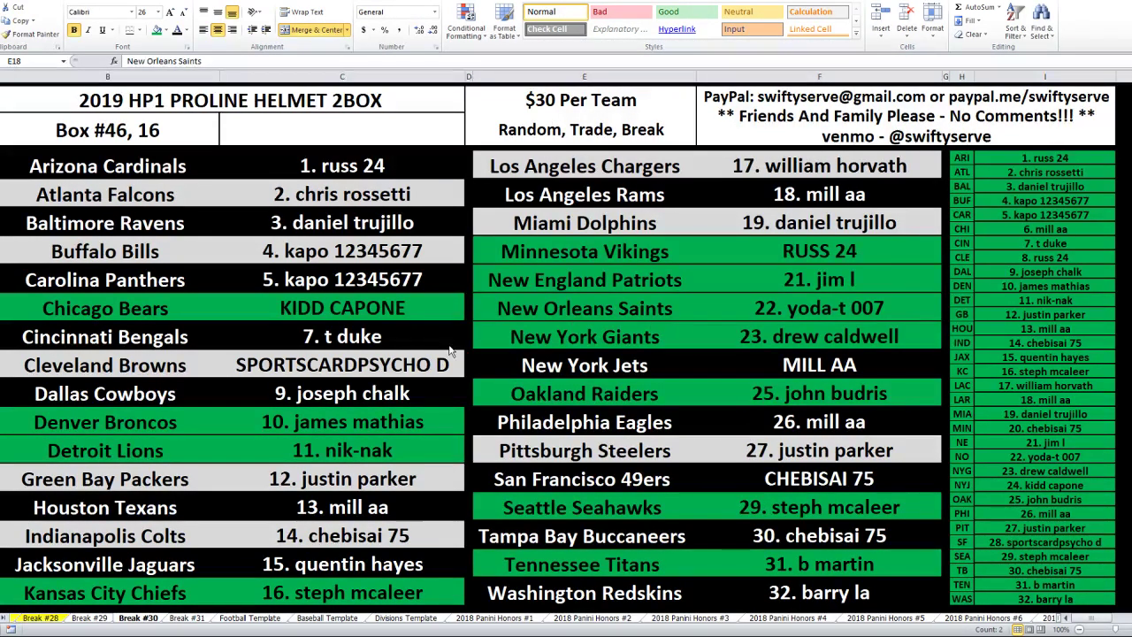
{"action": "left_click_drag", "start_coordinate": [222, 394], "coordinate": [292, 391]}
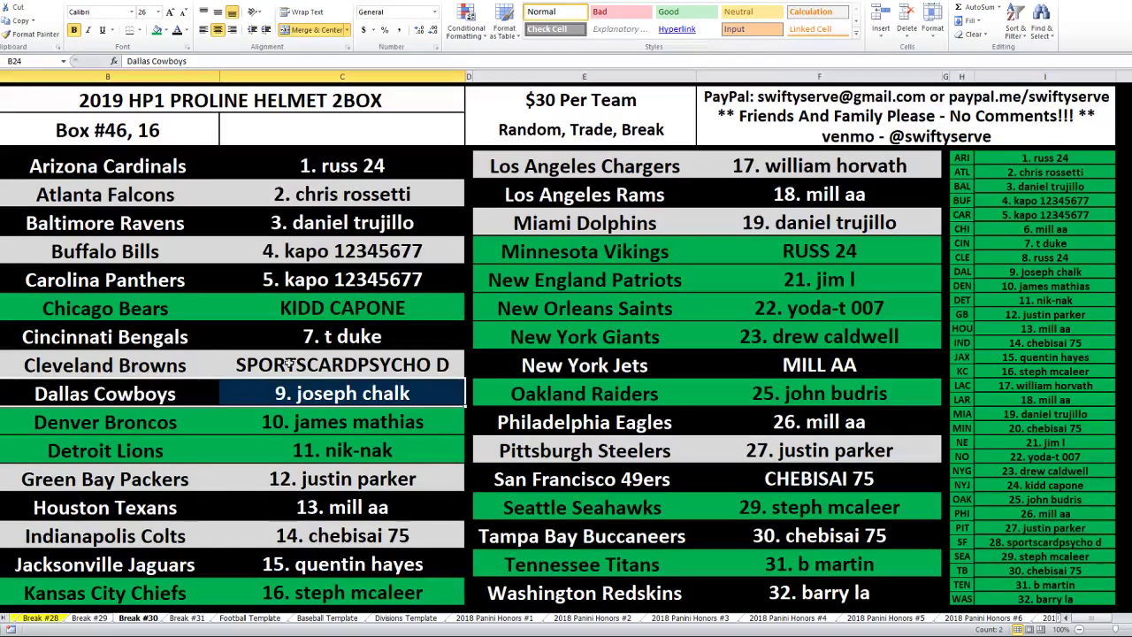
{"action": "left_click", "coordinate": [156, 29]}
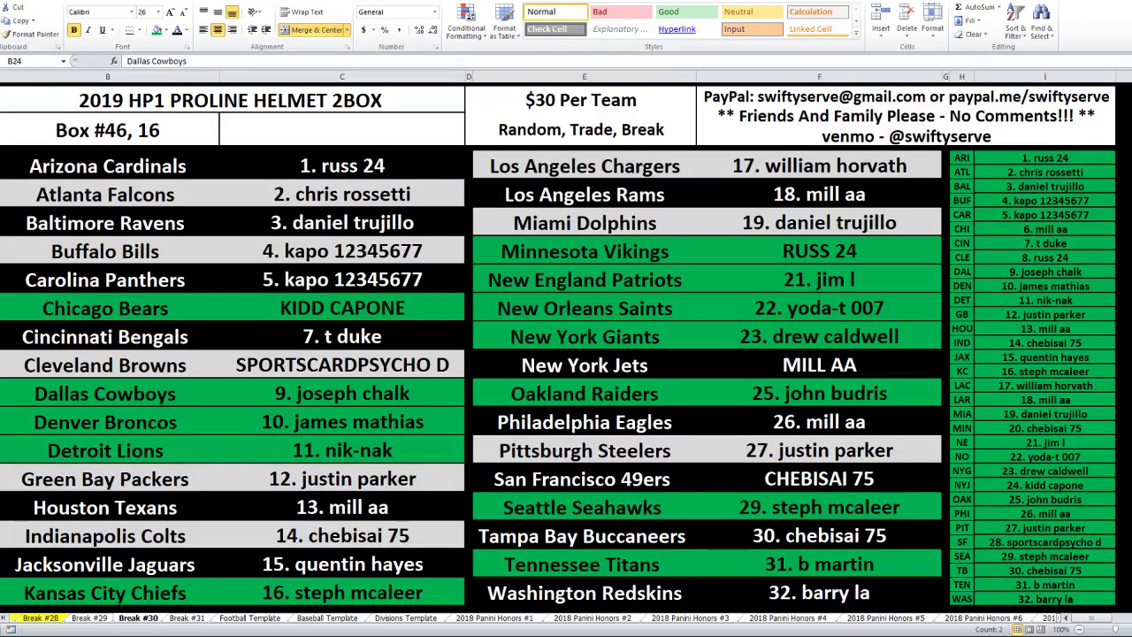
Step: Type new buyer names in capitals into the Philadelphia Eagles (F26) and Dallas Cowboys (C24) cells
{"action": "left_click", "coordinate": [708, 420]}
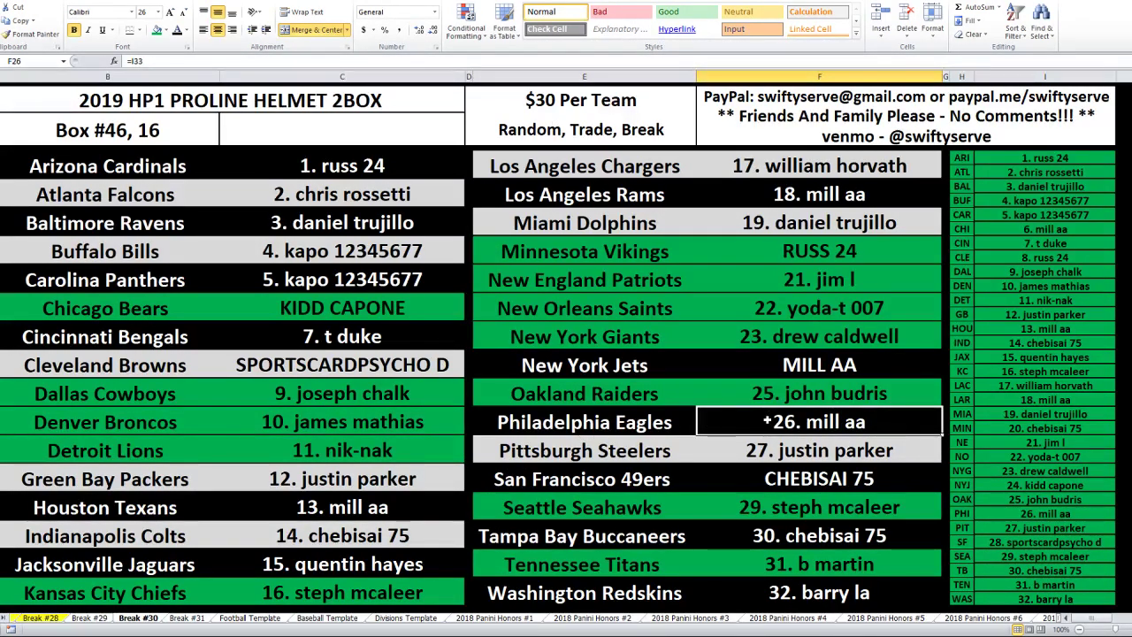
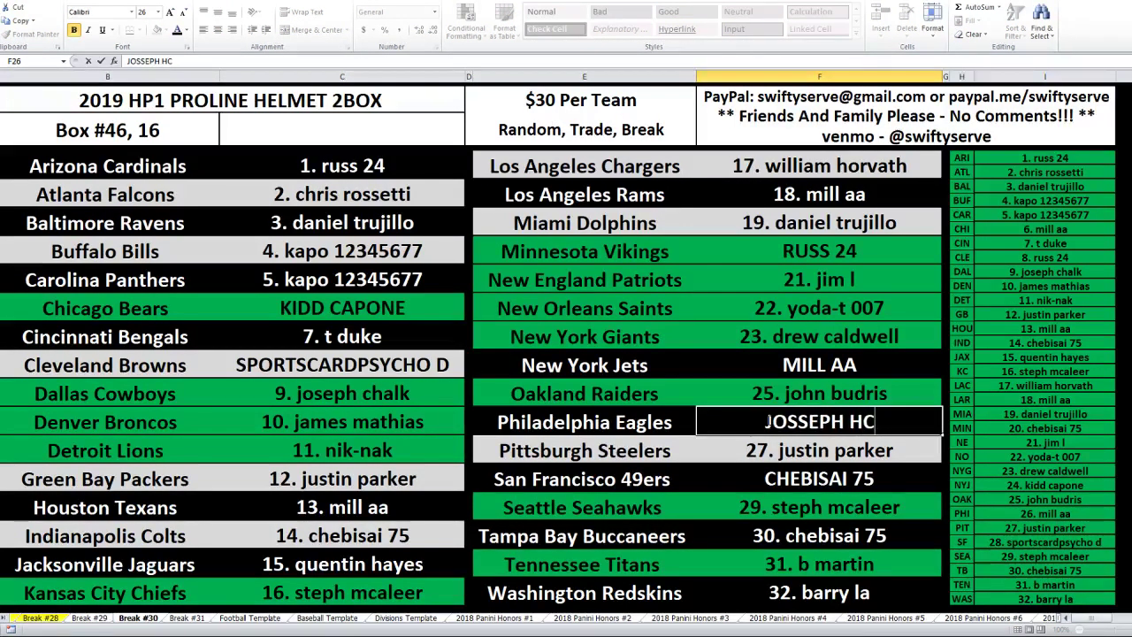
{"action": "key", "text": "Return"}
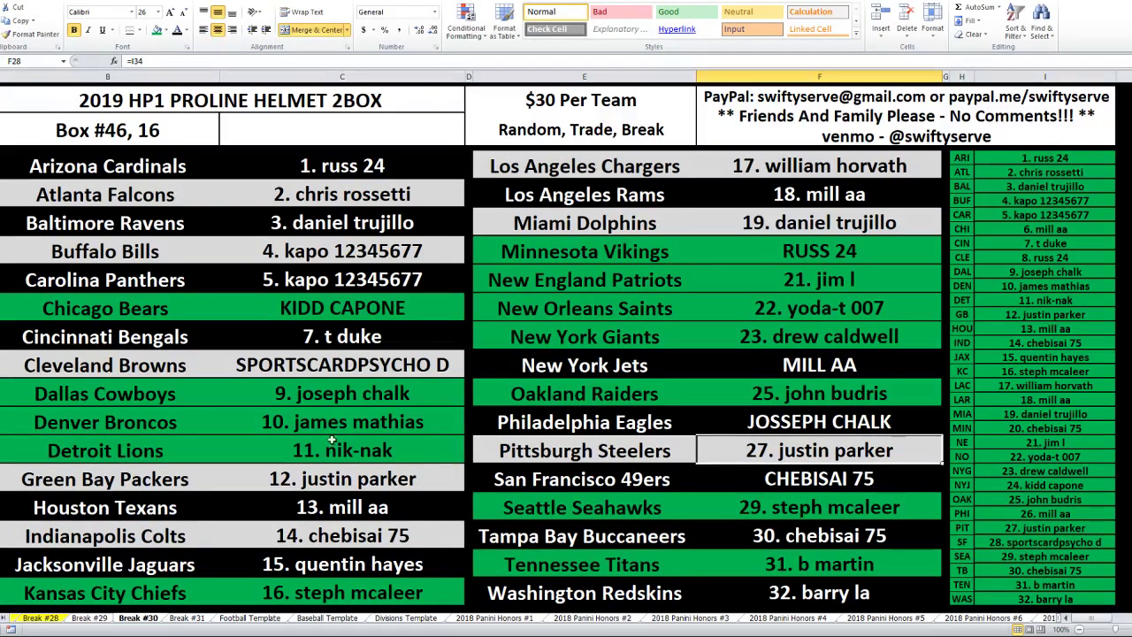
{"action": "left_click", "coordinate": [333, 398]}
{"action": "type", "text": "MI"}
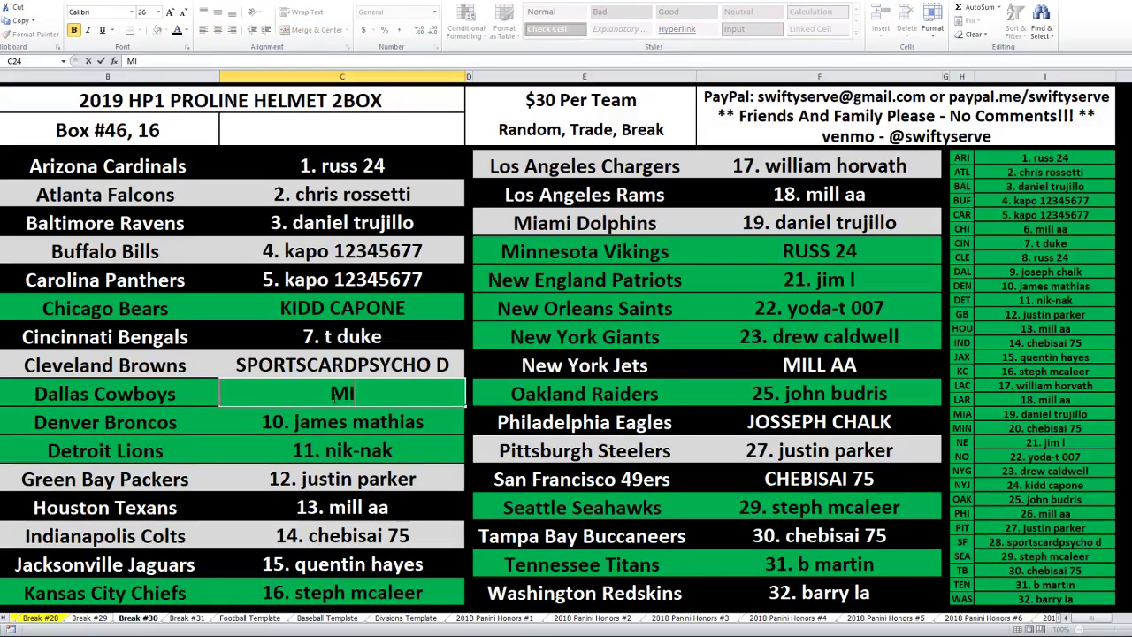
{"action": "type", "text": "LL AA"}
{"action": "key", "text": "Return"}
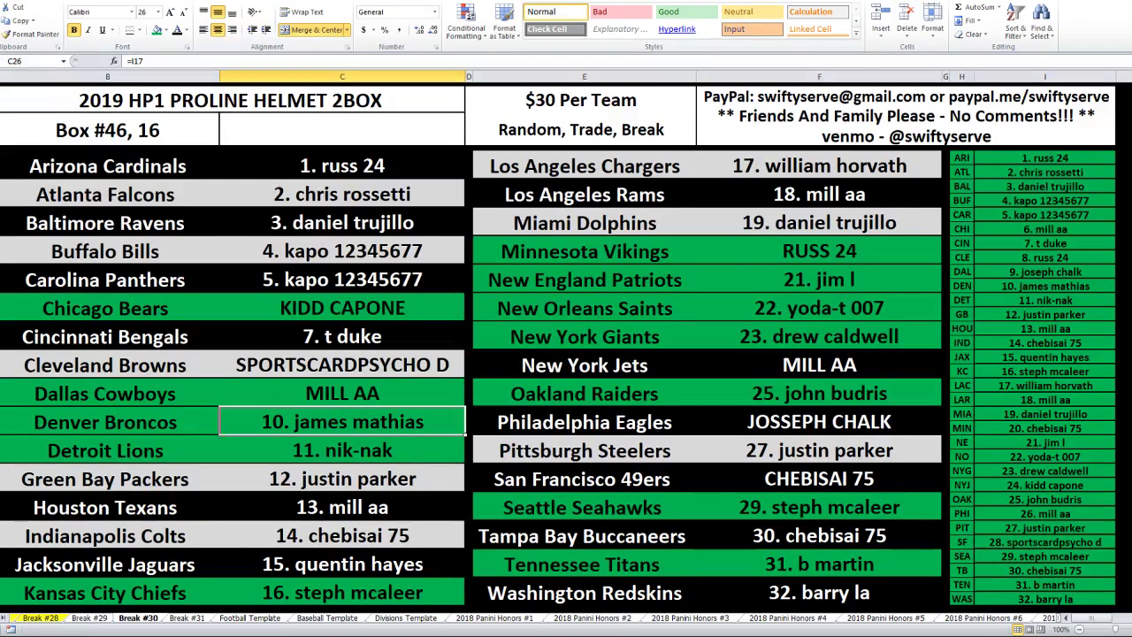
{"action": "key", "text": "alt+Tab"}
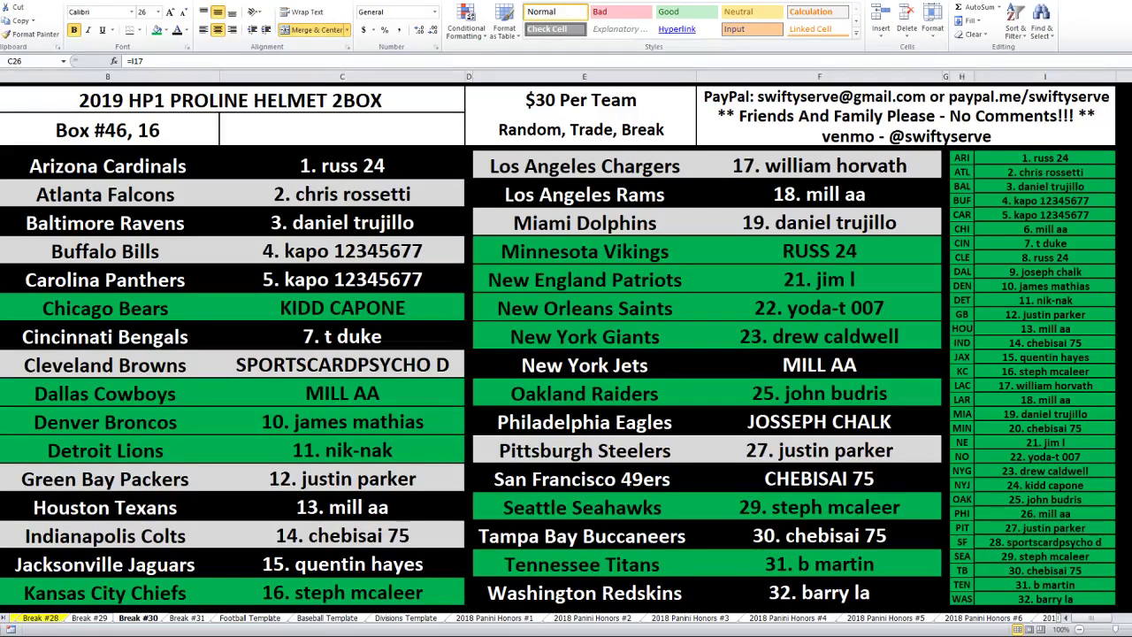
{"action": "key", "text": "alt+Tab"}
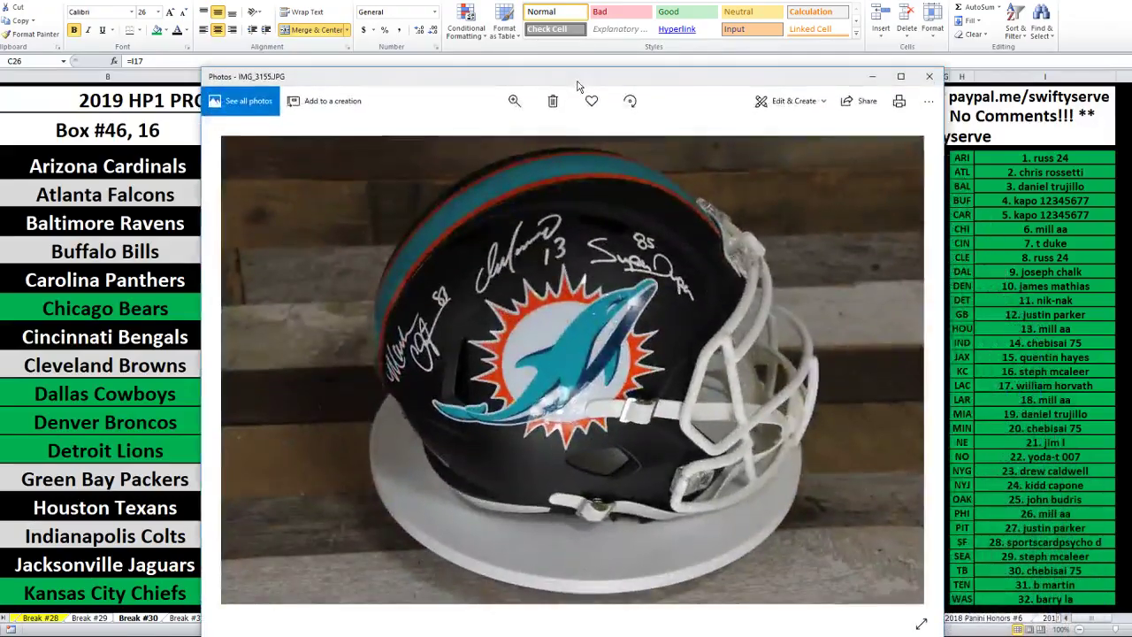
{"action": "double_click", "coordinate": [579, 77]}
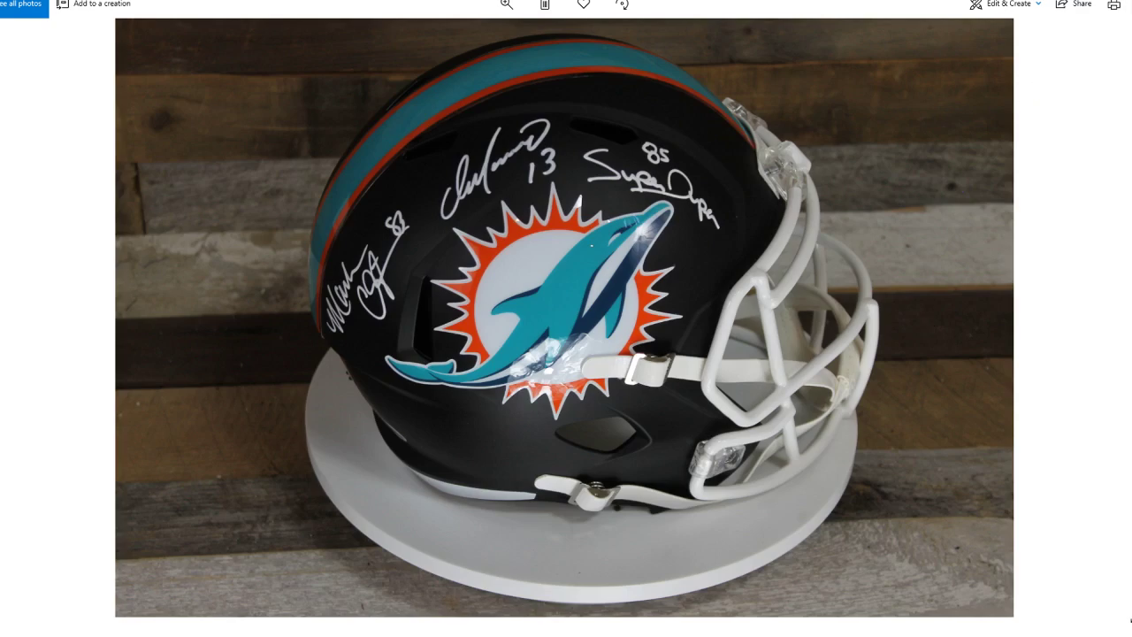
{"action": "key", "text": "super+Down"}
{"action": "key", "text": "super+Down"}
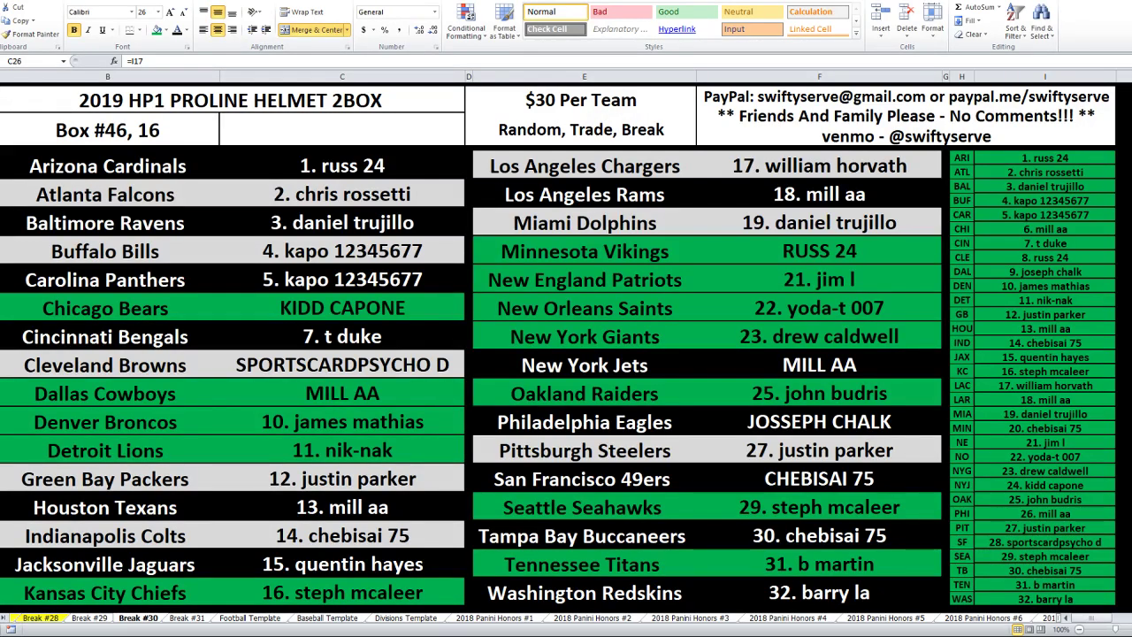
{"action": "key", "text": "alt+Tab"}
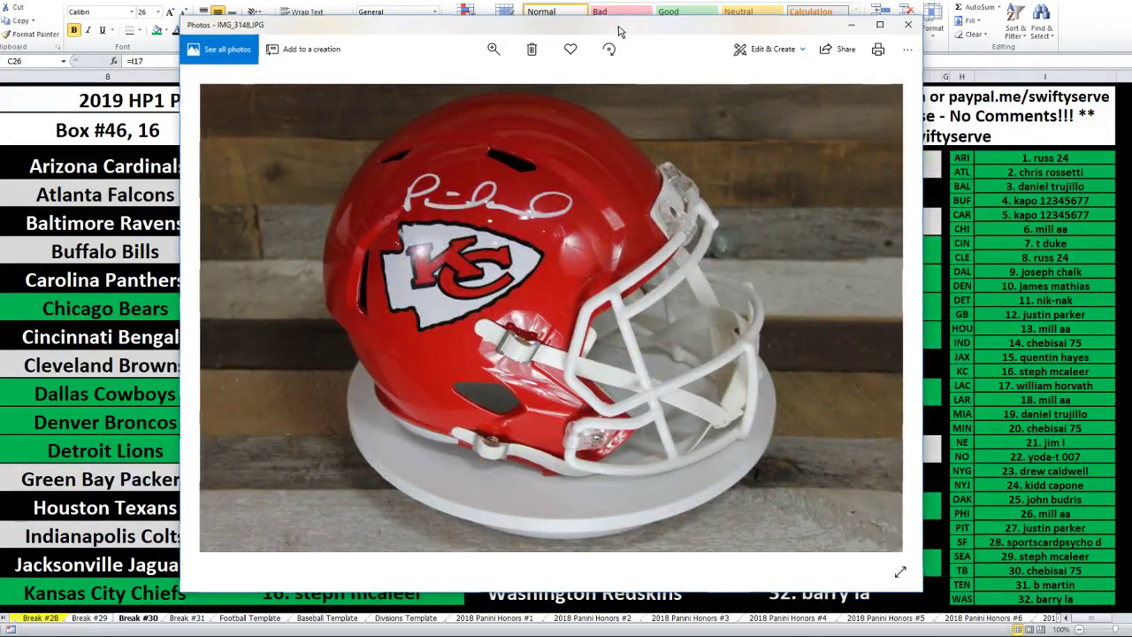
{"action": "key", "text": "alt+Tab"}
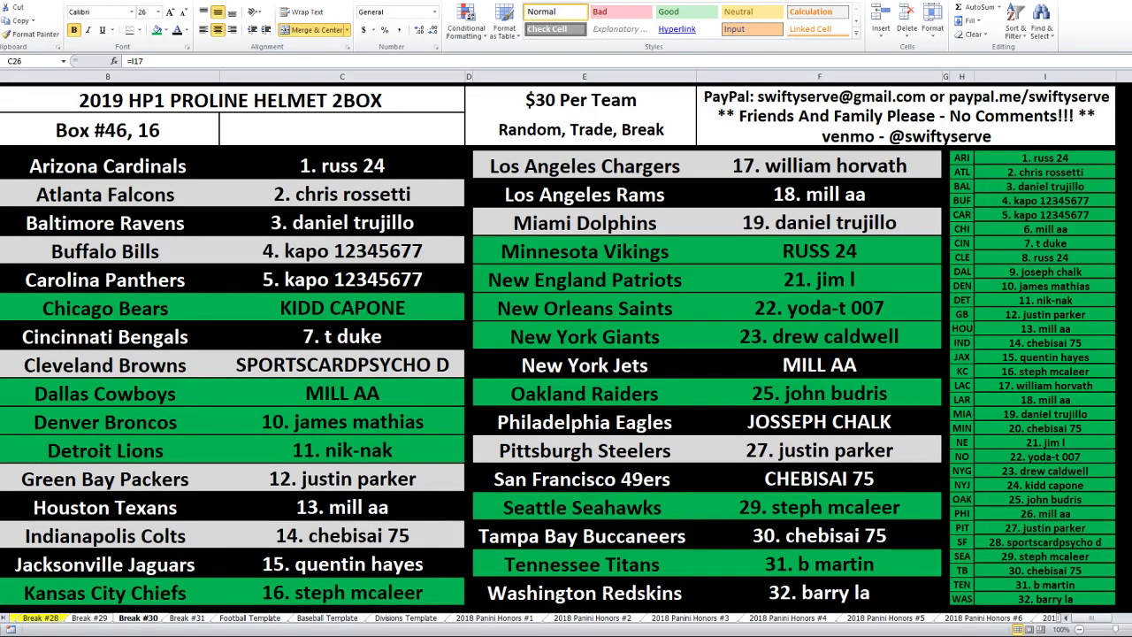
Step: Select both full team/buyer tables together and fill all 32 rows green
{"action": "left_click", "coordinate": [342, 422]}
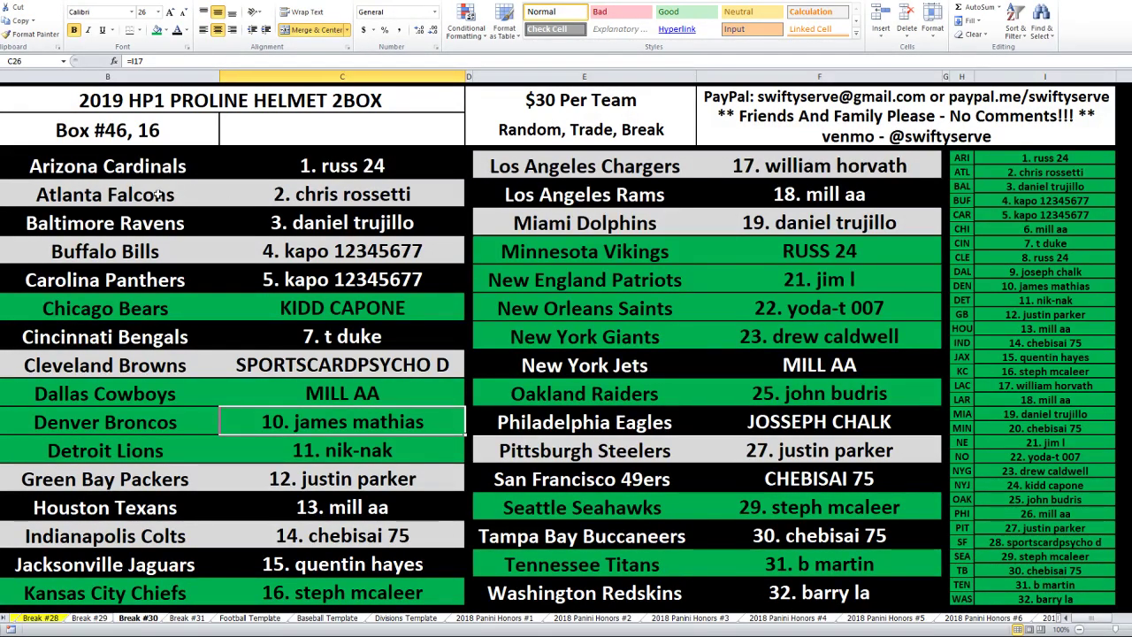
{"action": "left_click_drag", "start_coordinate": [177, 166], "coordinate": [320, 584]}
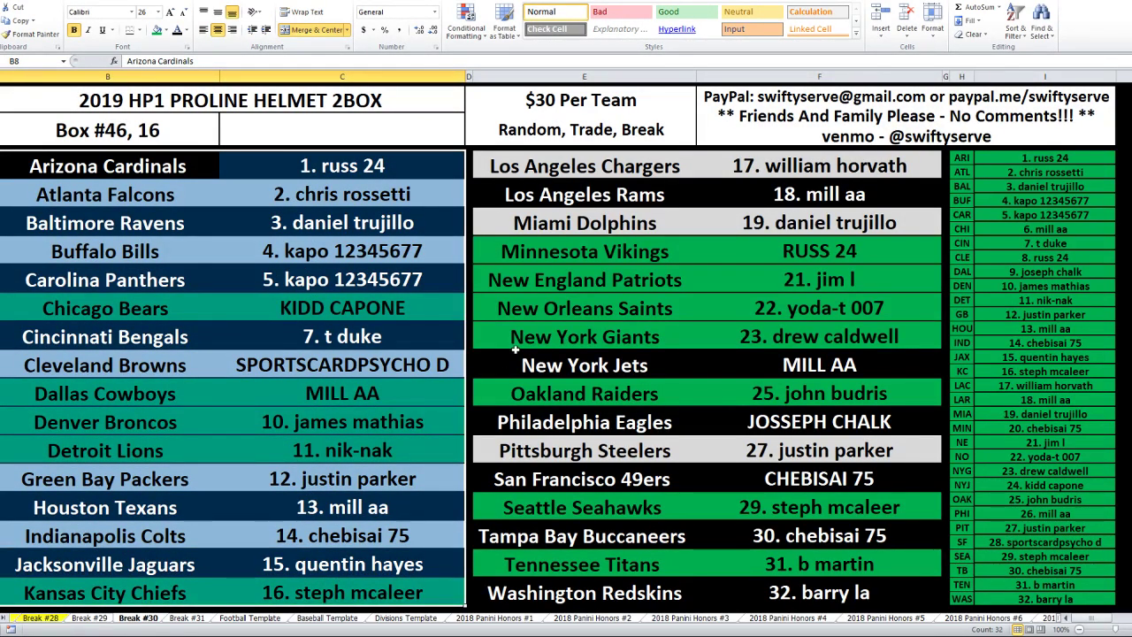
{"action": "left_click_drag", "start_coordinate": [692, 170], "coordinate": [774, 584]}
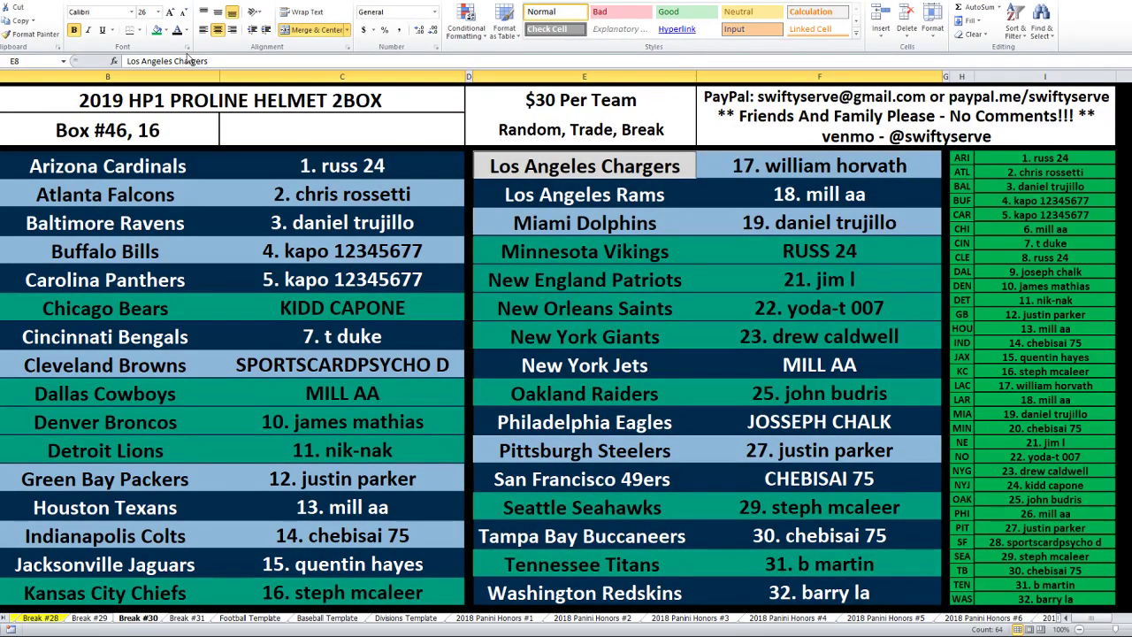
{"action": "left_click", "coordinate": [158, 30]}
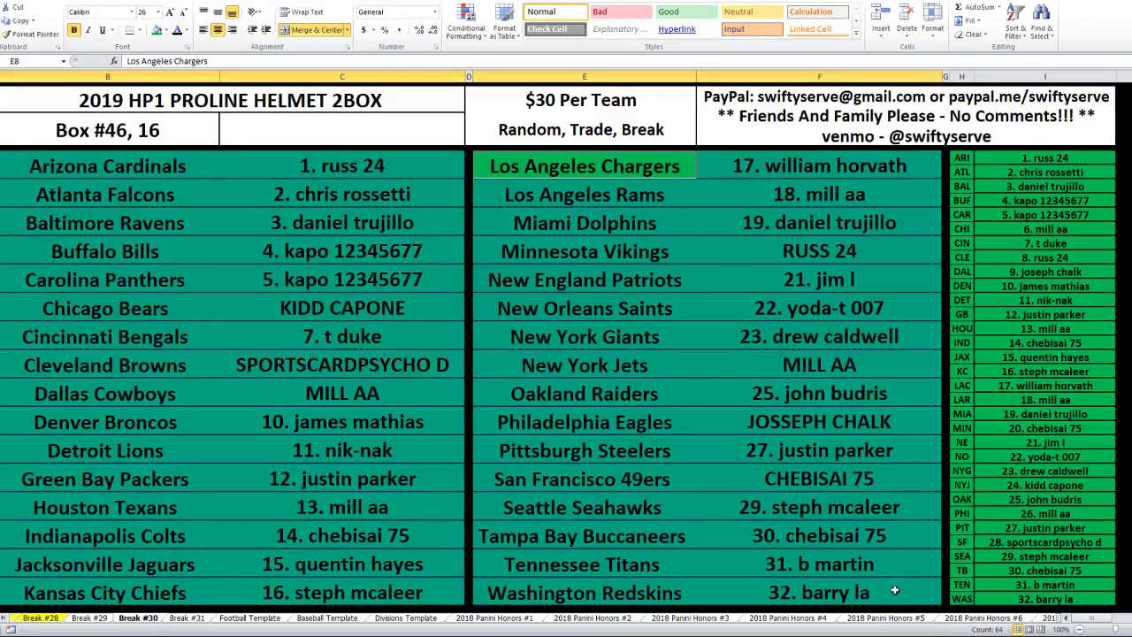
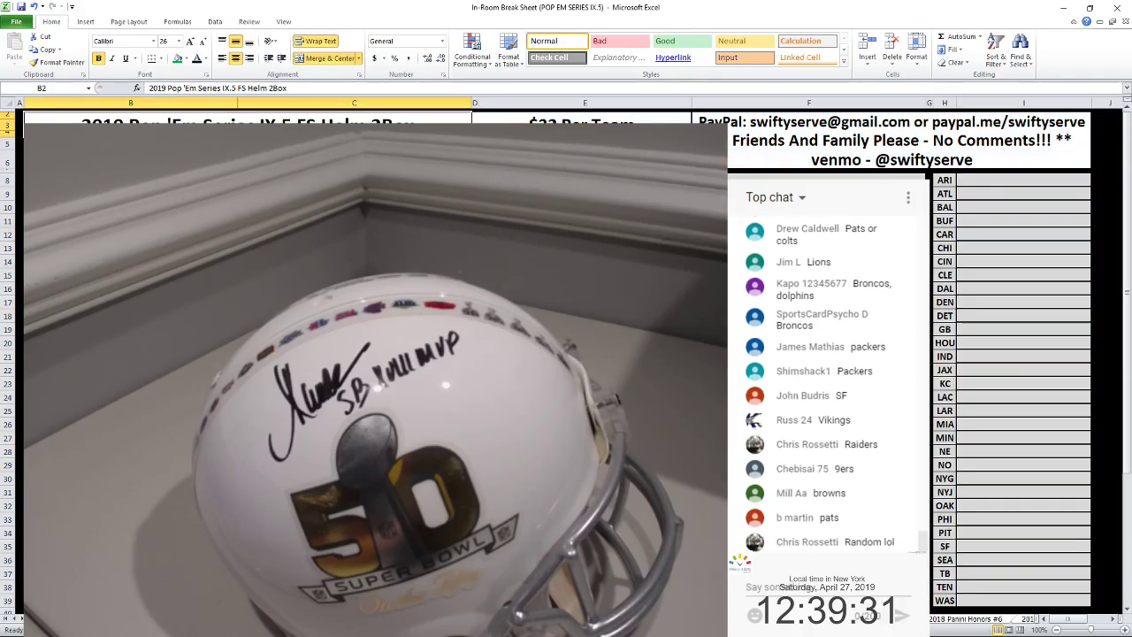
Step: Browse the neighbouring break sheets, including the filled 1BOX, 2BOX and Pop 'Em 2Box sheets
{"action": "key", "text": "ctrl+Page_Down"}
{"action": "left_click_drag", "start_coordinate": [705, 121], "coordinate": [836, 139]}
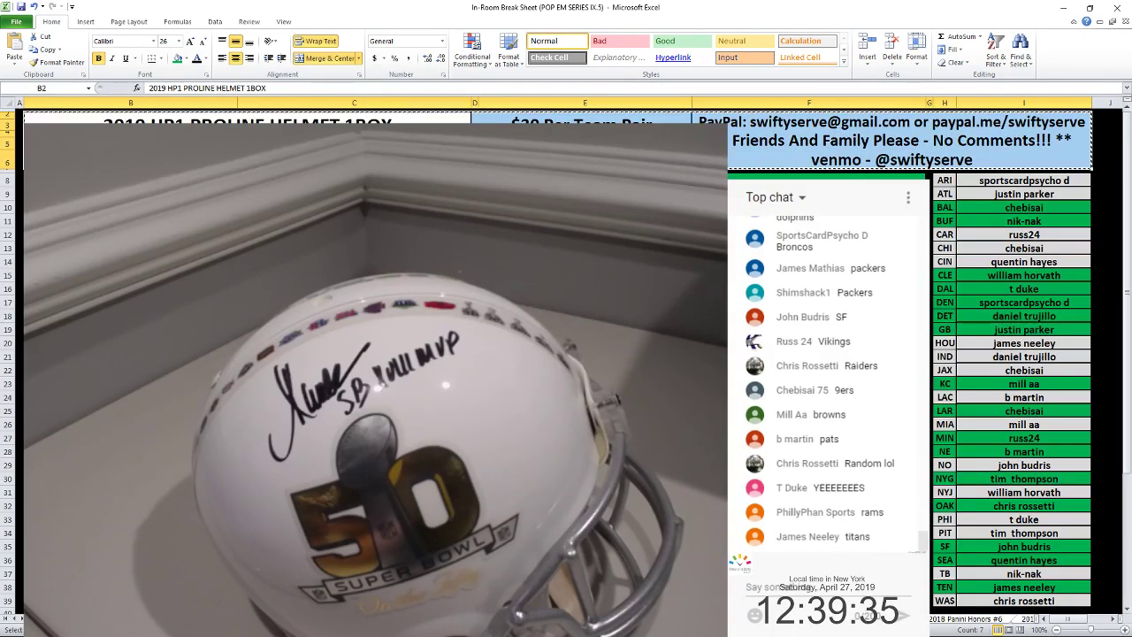
{"action": "key", "text": "ctrl+Page_Down"}
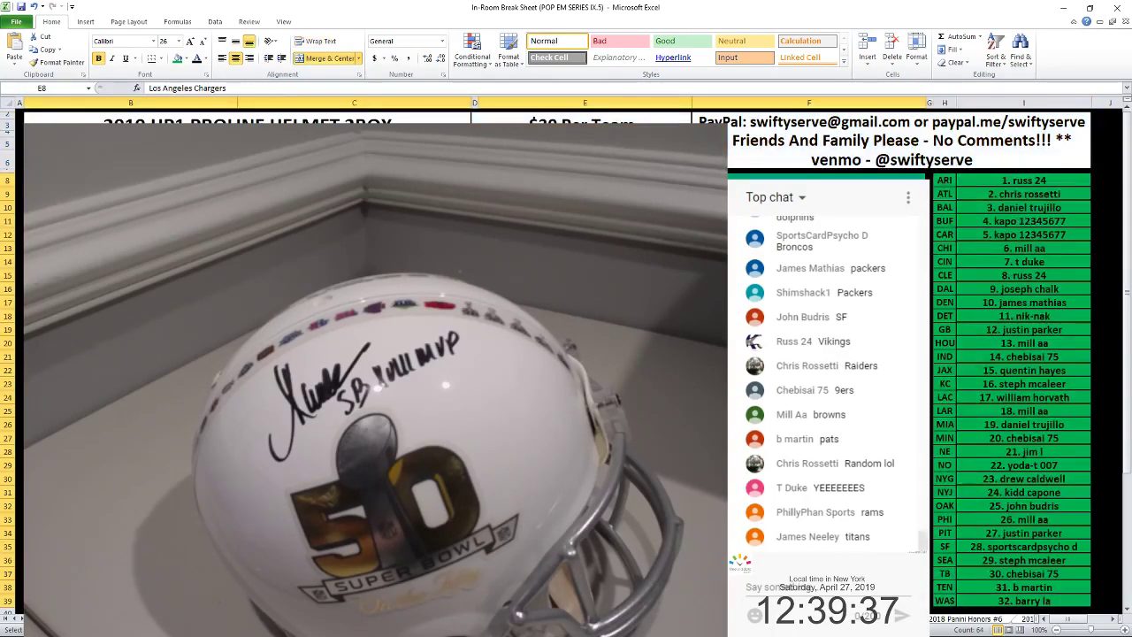
{"action": "key", "text": "ctrl+Page_Down"}
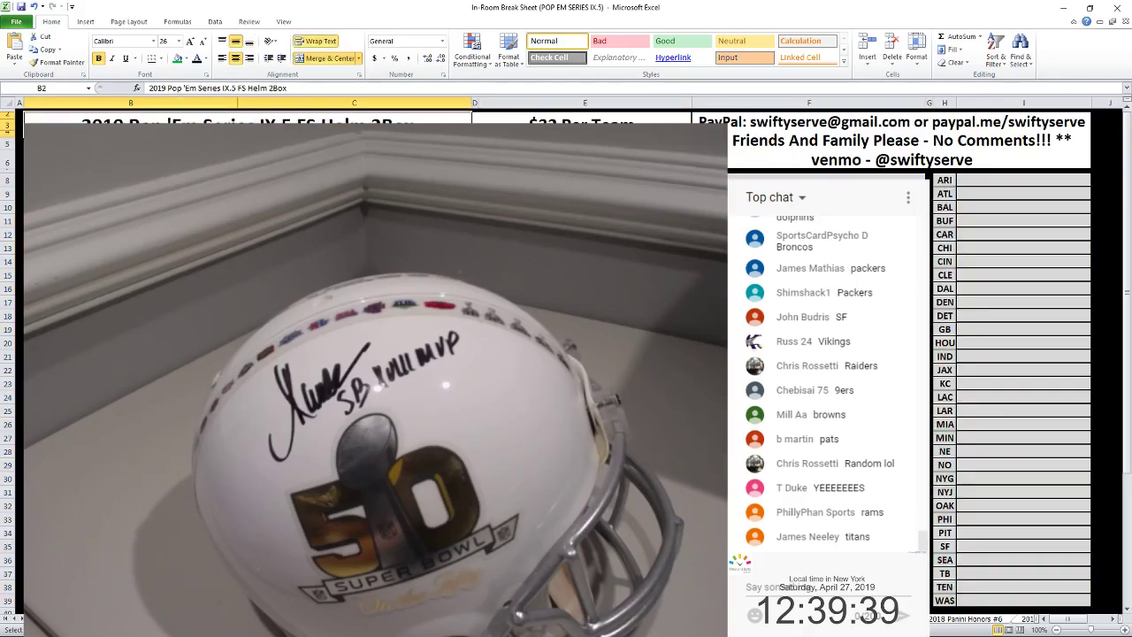
{"action": "key", "text": "ctrl+Page_Up"}
{"action": "key", "text": "ctrl+Page_Up"}
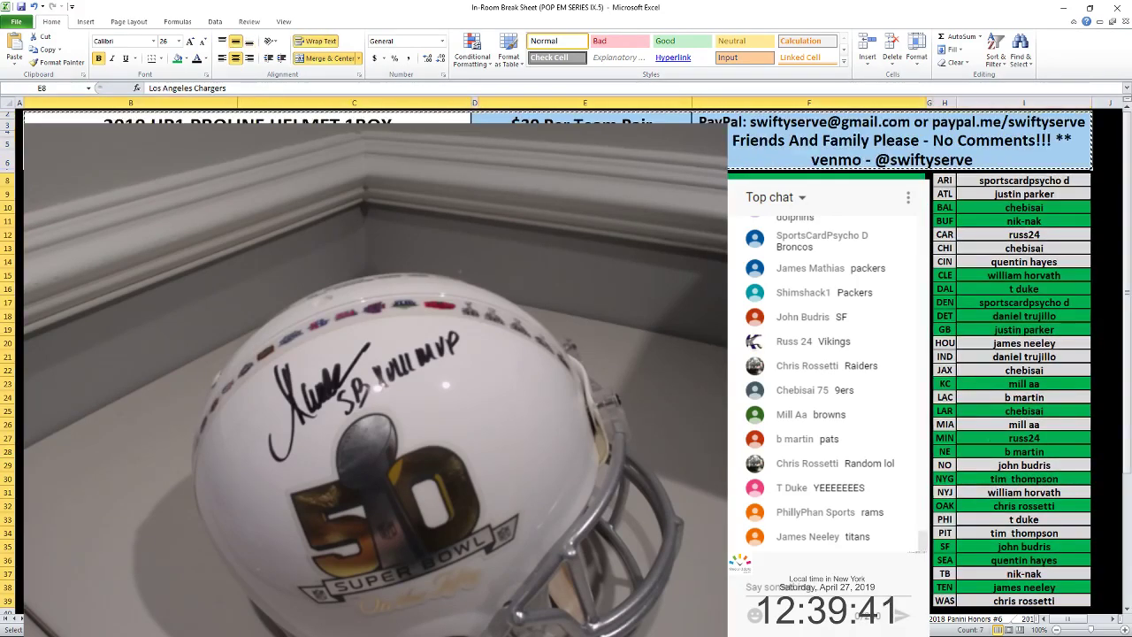
{"action": "key", "text": "ctrl+Page_Down"}
{"action": "key", "text": "ctrl+Page_Down"}
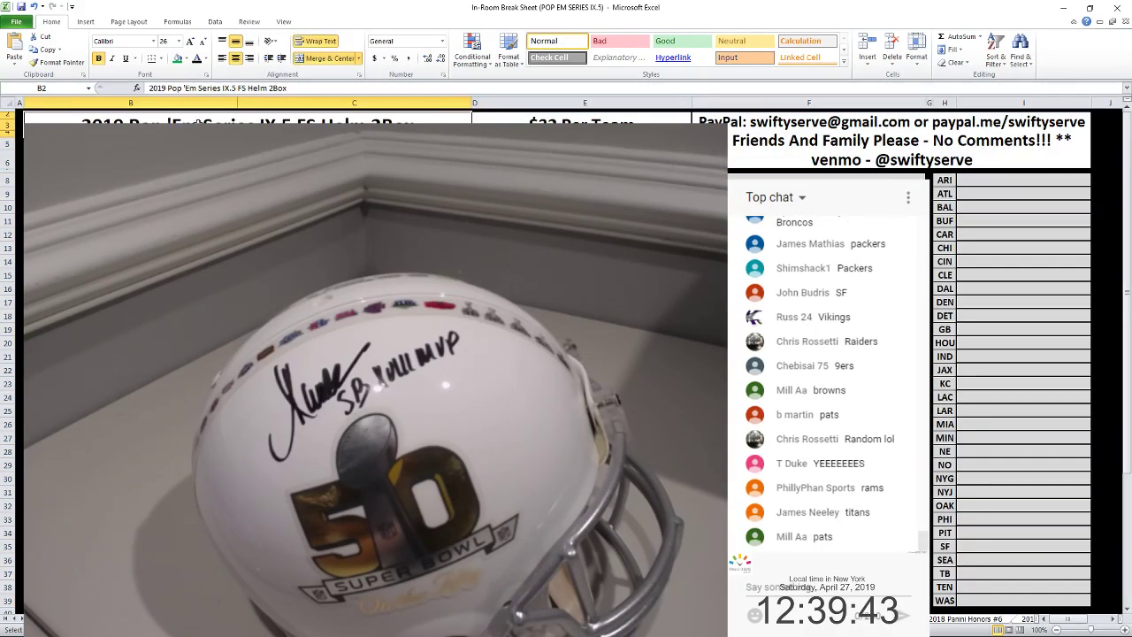
{"action": "key", "text": "shift+Right"}
{"action": "key", "text": "shift+Right"}
Step: On the blank 1BOX sheet, delete box number 74 from the Box # line
{"action": "key", "text": "ctrl+Page_Up"}
{"action": "key", "text": "ctrl+Page_Up"}
{"action": "key", "text": "Down"}
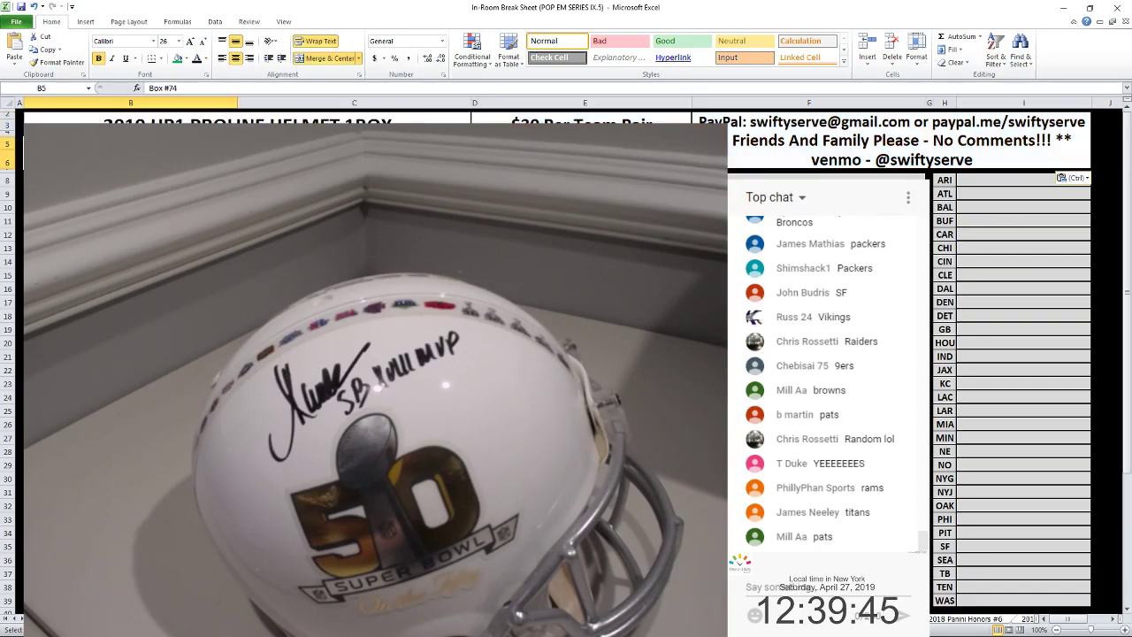
{"action": "left_click", "coordinate": [176, 89]}
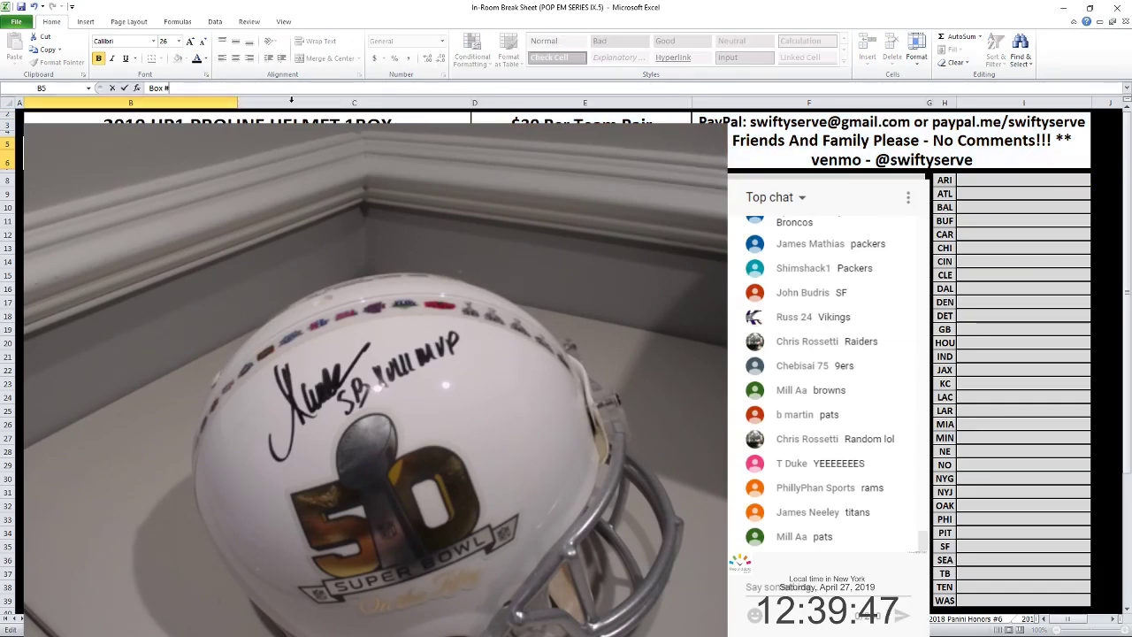
{"action": "left_click", "coordinate": [1001, 180]}
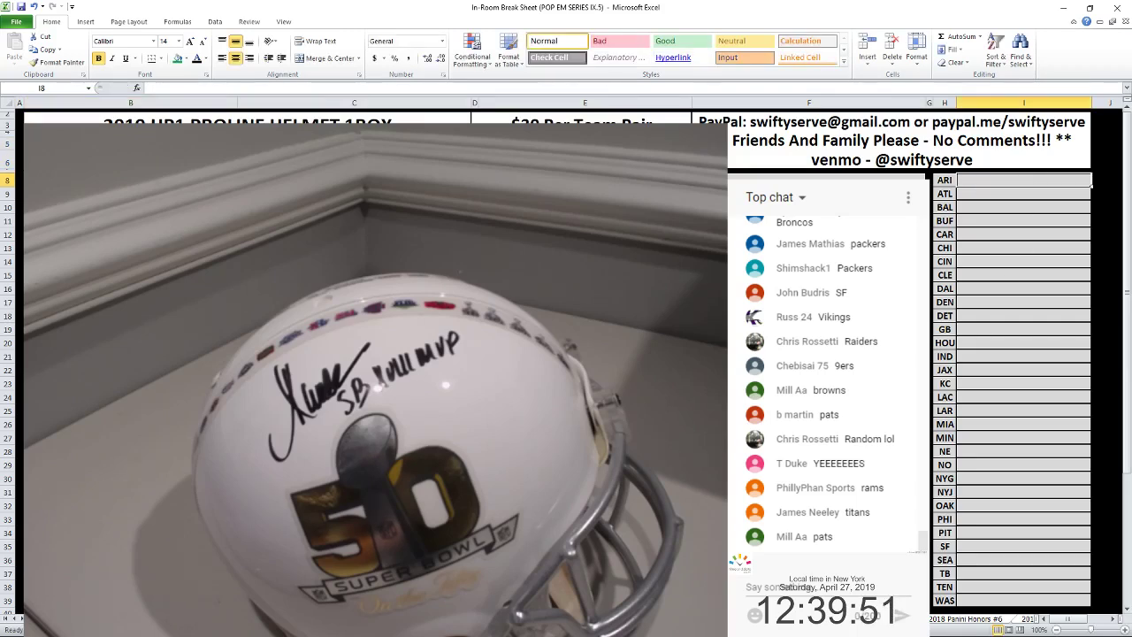
Step: Enter the buyers' names for Dallas, New England and Indianapolis
{"action": "left_click", "coordinate": [1010, 289]}
{"action": "type", "text": "T"}
{"action": "key", "text": "BackSpace"}
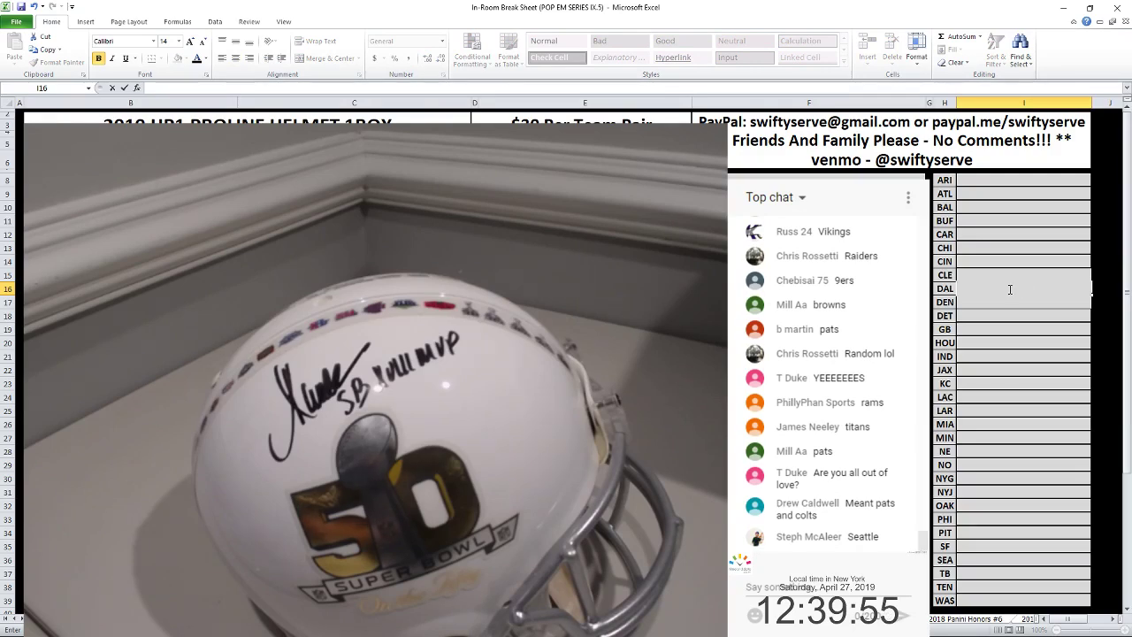
{"action": "type", "text": "t duke"}
{"action": "key", "text": "Return"}
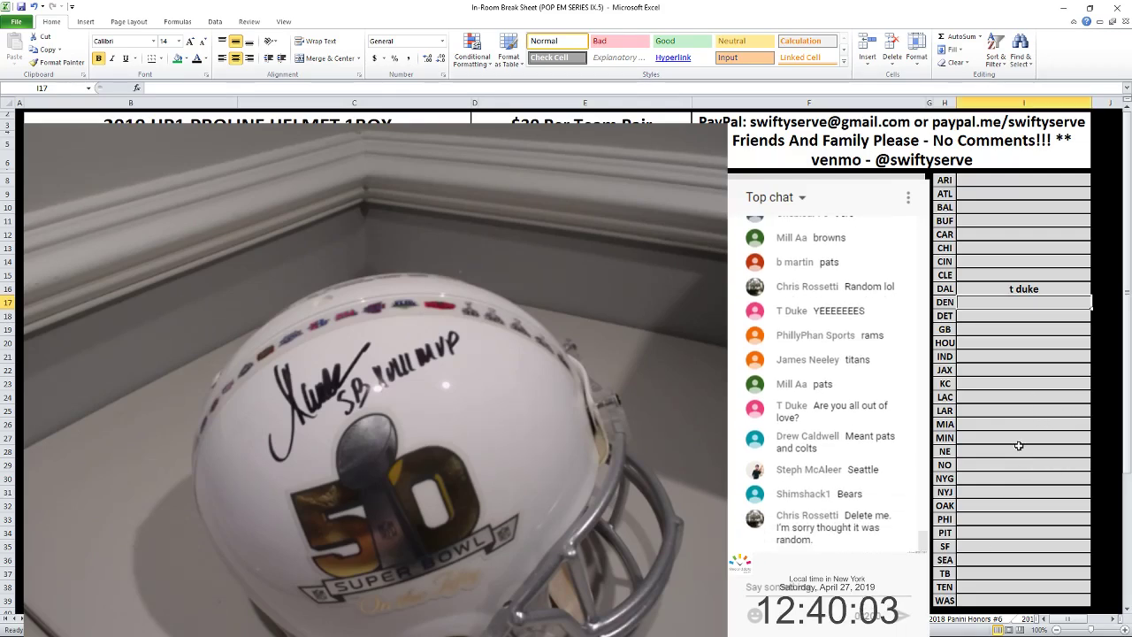
{"action": "left_click", "coordinate": [1019, 446]}
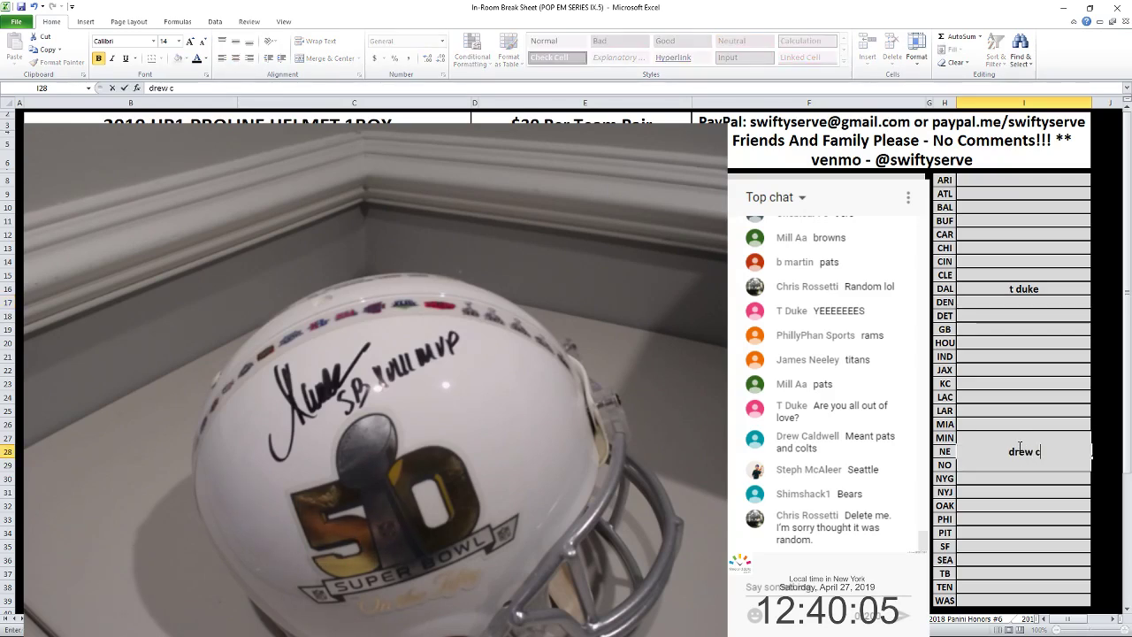
{"action": "key", "text": "Up"}
{"action": "key", "text": "Up"}
{"action": "key", "text": "Up"}
{"action": "key", "text": "Up"}
{"action": "key", "text": "Up"}
{"action": "key", "text": "Up"}
{"action": "key", "text": "Up"}
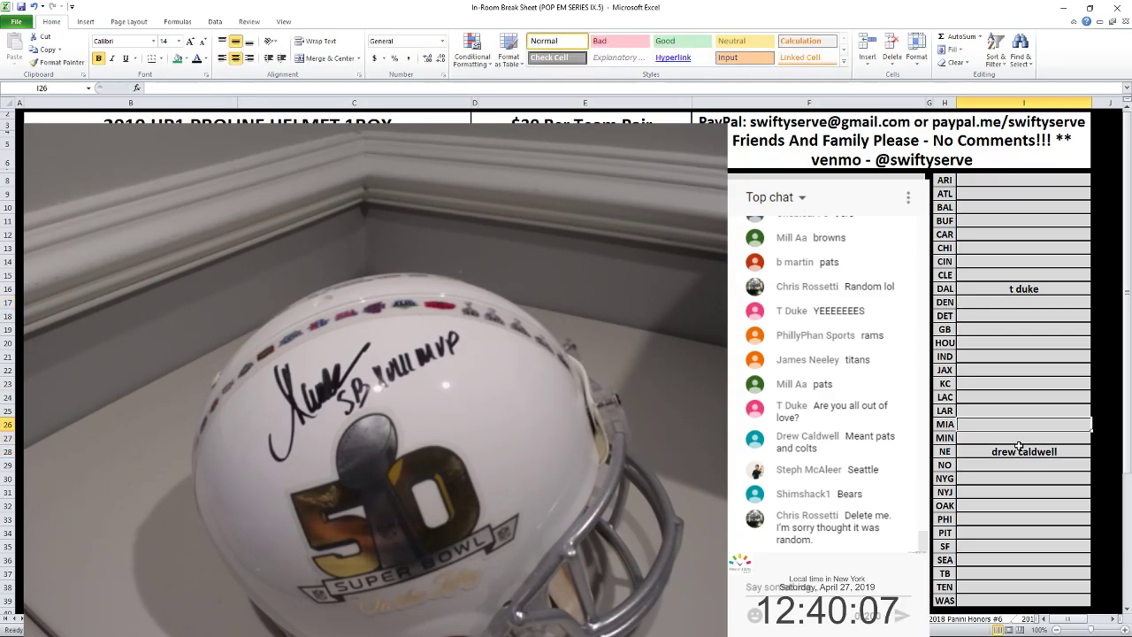
{"action": "type", "text": "d"}
{"action": "key", "text": "Return"}
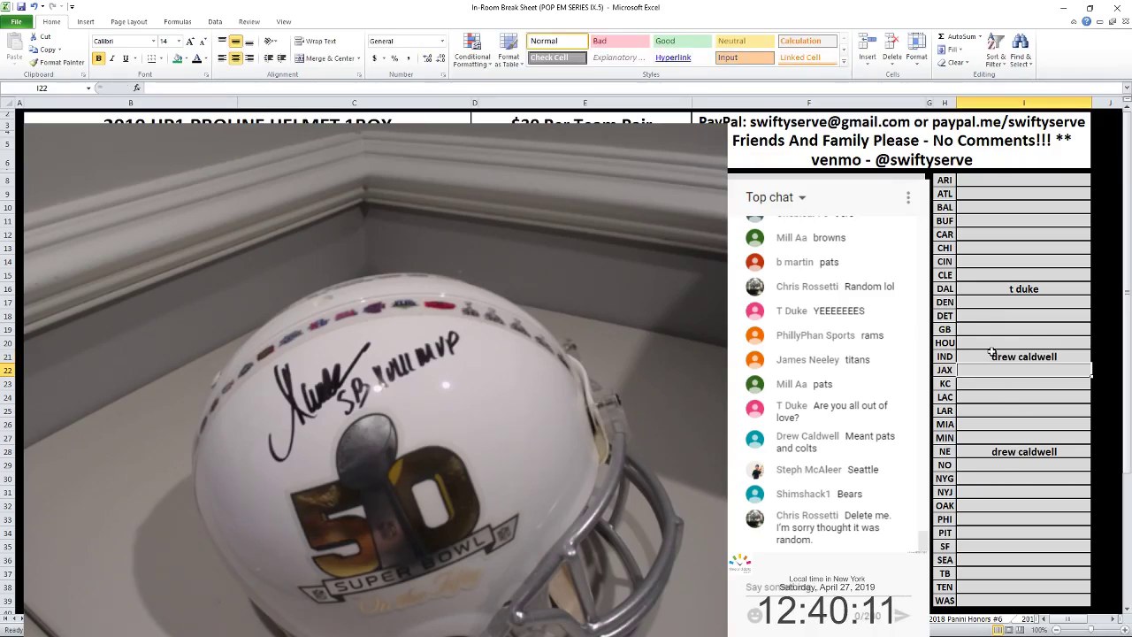
Step: Enter the buyers' names for Detroit and Denver
{"action": "left_click", "coordinate": [999, 316]}
{"action": "type", "text": "jim"}
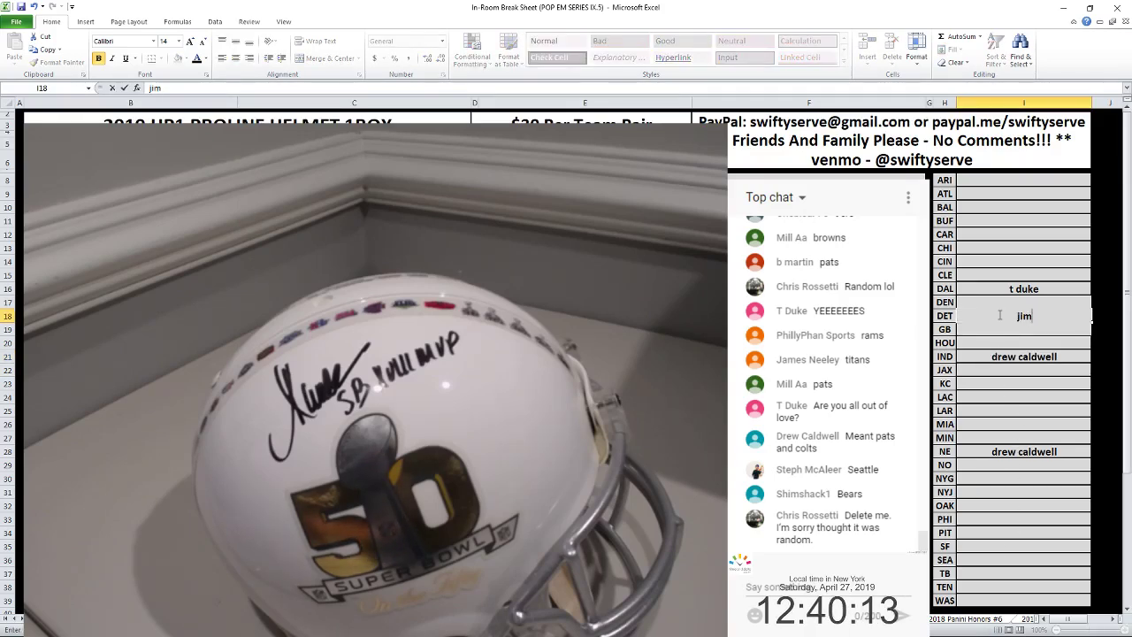
{"action": "type", "text": " l"}
{"action": "key", "text": "Return"}
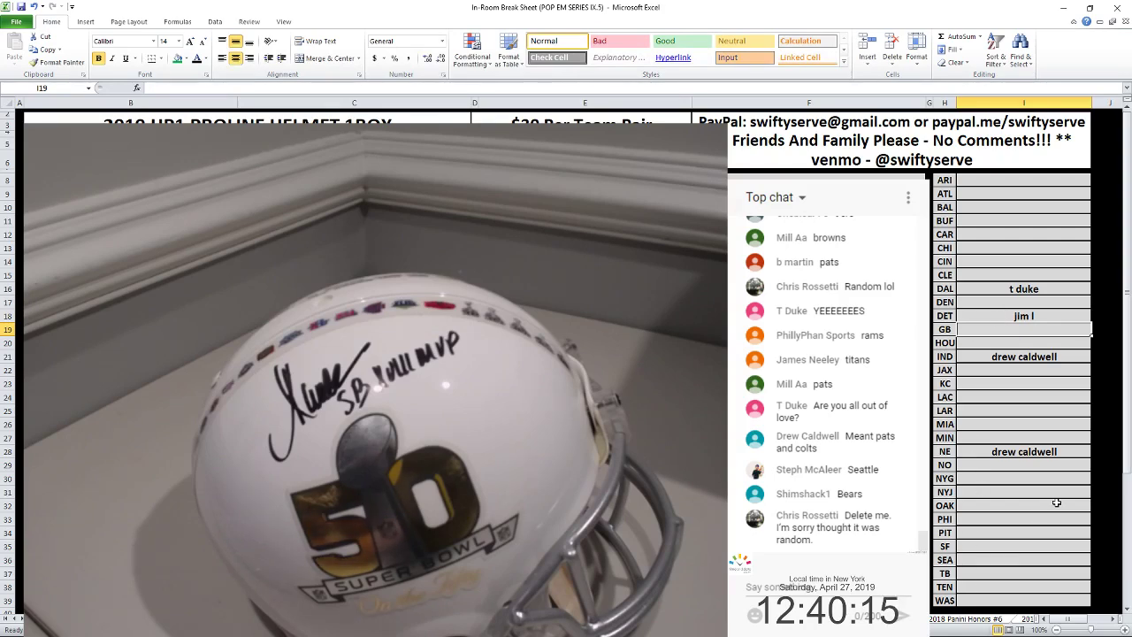
{"action": "left_click", "coordinate": [995, 302]}
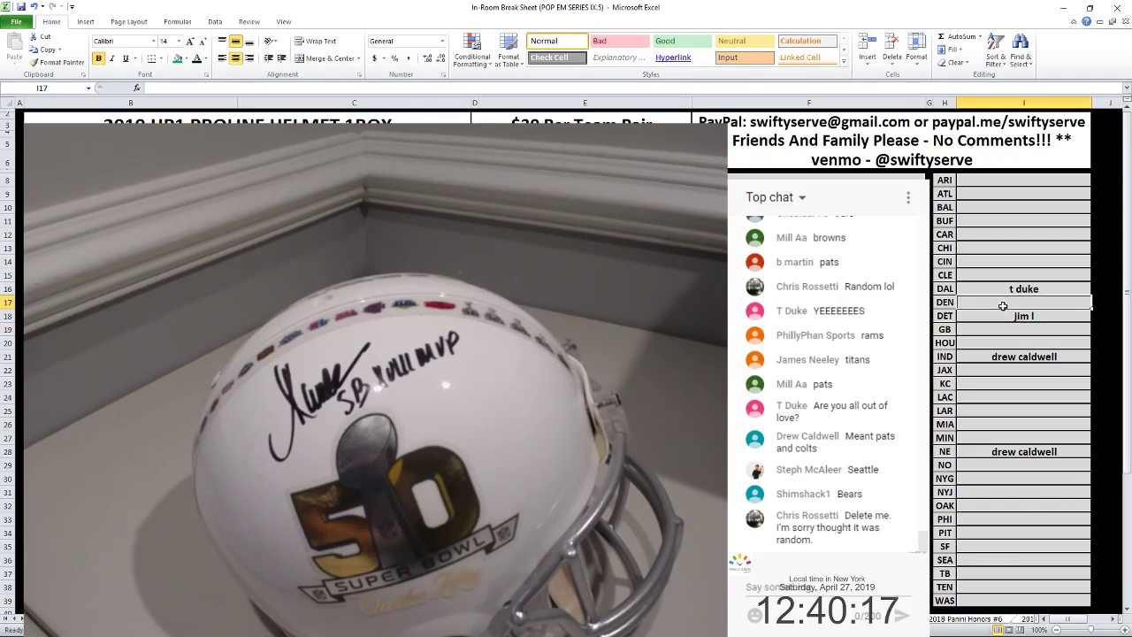
{"action": "type", "text": "kapo 1234567"}
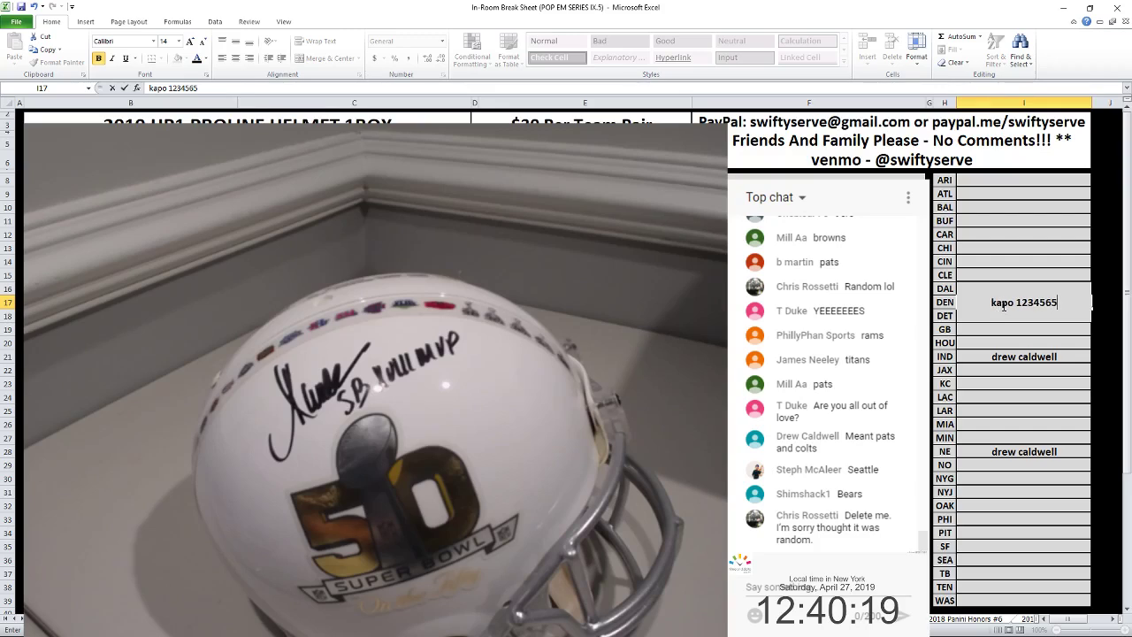
{"action": "type", "text": "7"}
{"action": "key", "text": "Up"}
{"action": "type", "text": "t duke"}
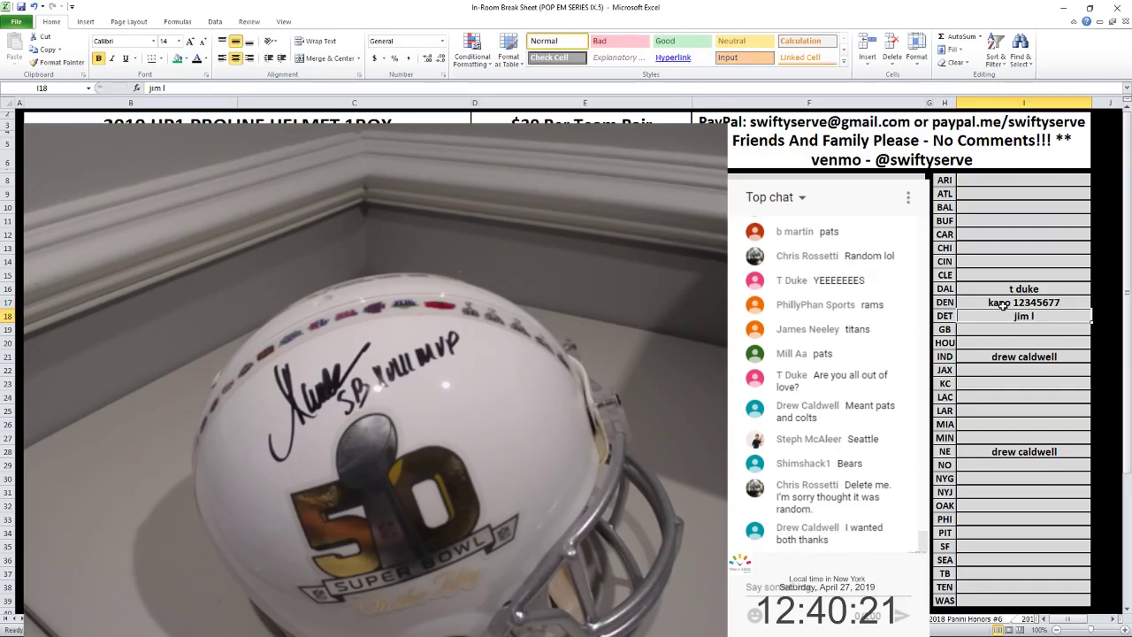
{"action": "key", "text": "Down"}
{"action": "key", "text": "Down"}
{"action": "type", "text": "jim l"}
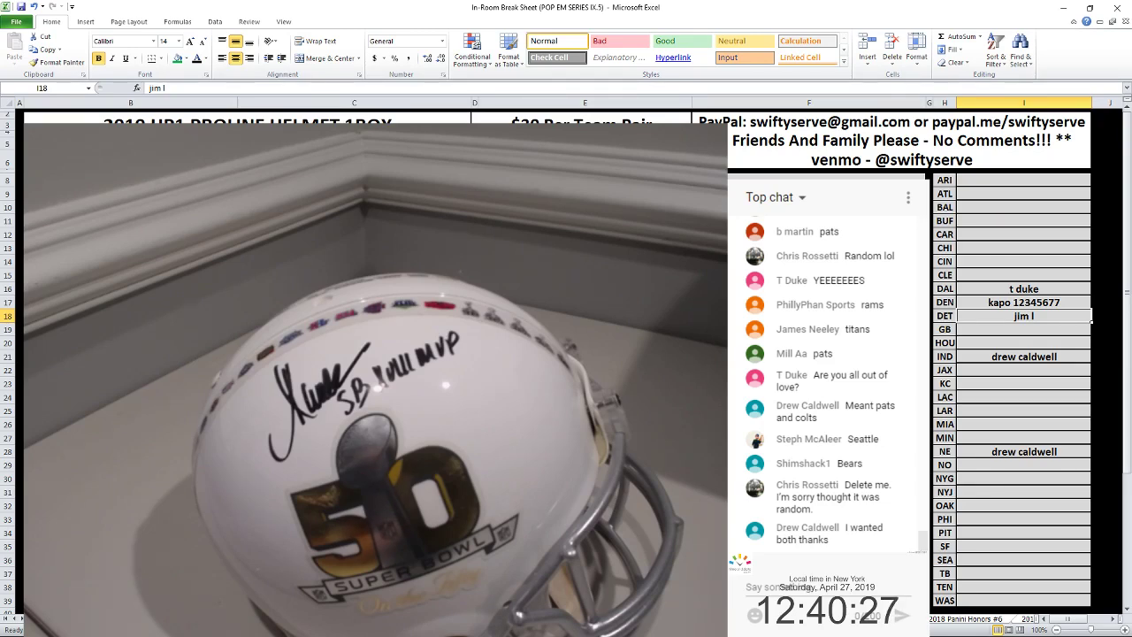
Step: Enter the buyers' names for Miami and Green Bay
{"action": "left_click", "coordinate": [1014, 423]}
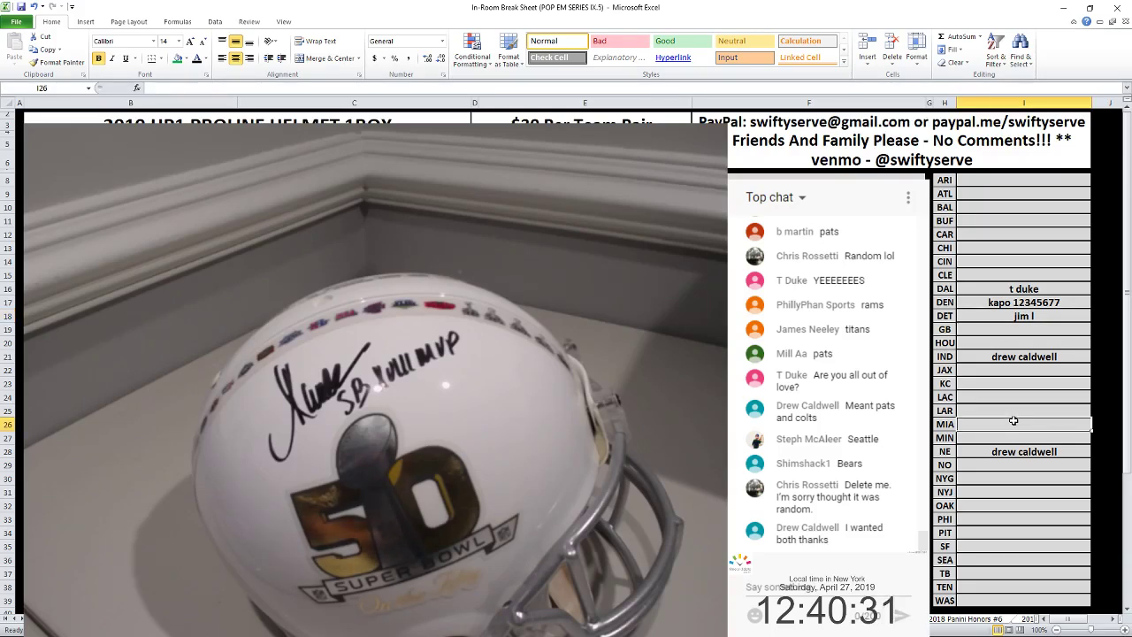
{"action": "type", "text": "kapo 12345677"}
{"action": "key", "text": "Return"}
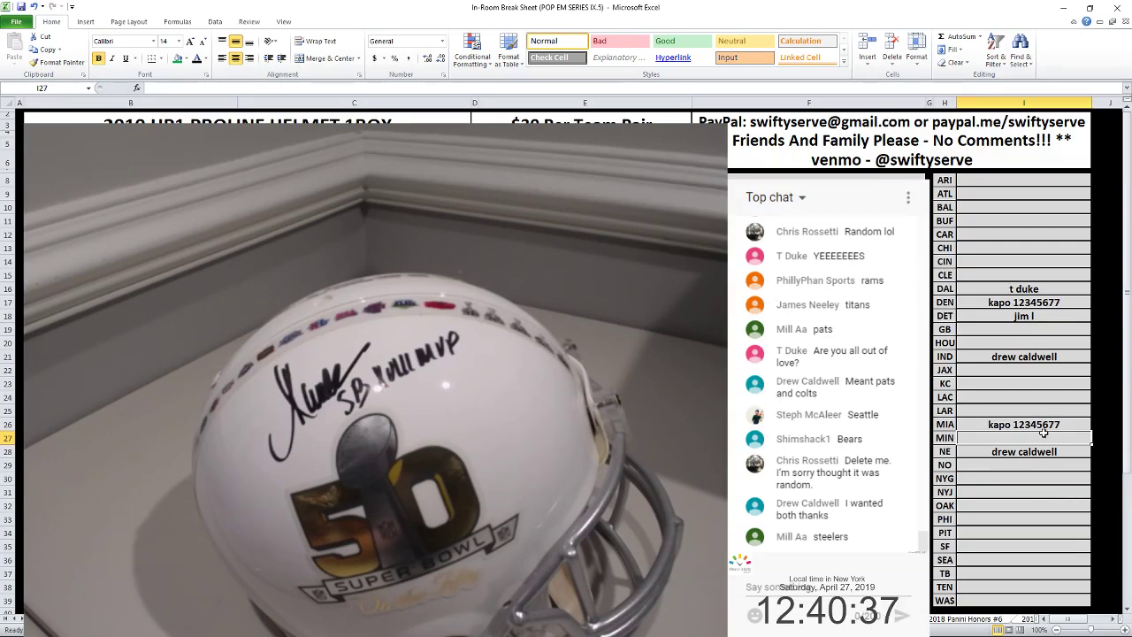
{"action": "left_click", "coordinate": [1024, 330]}
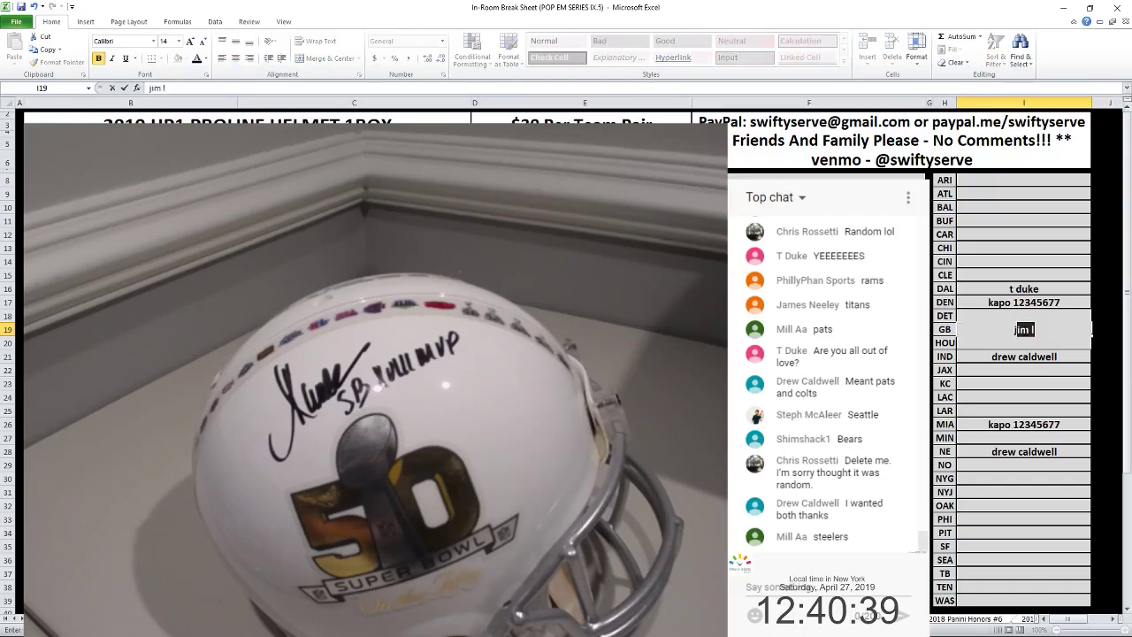
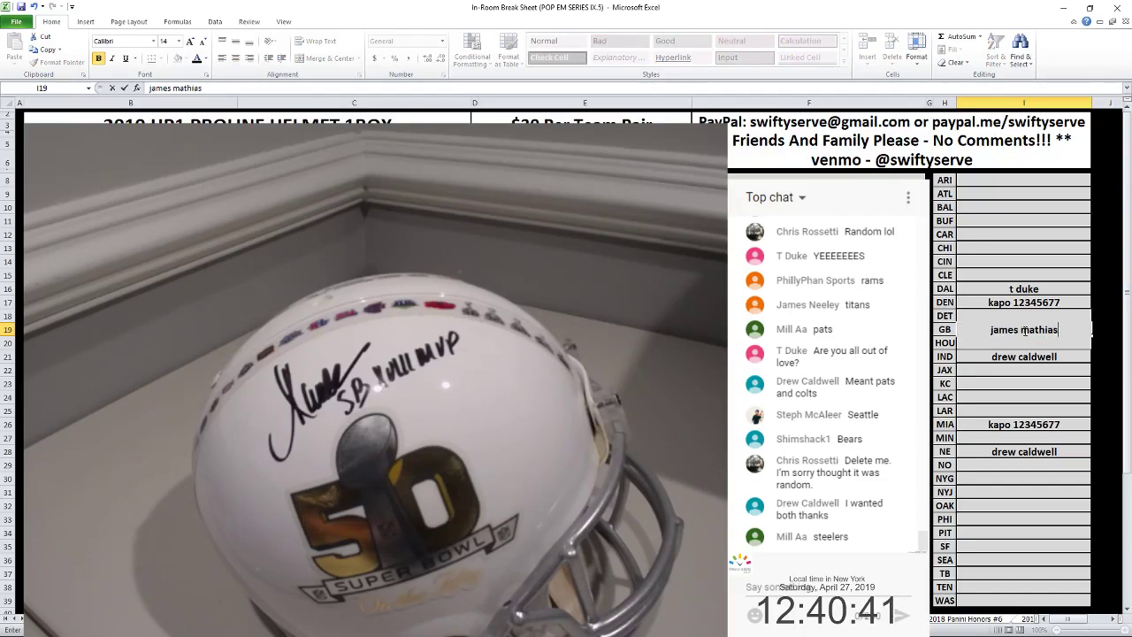
{"action": "key", "text": "Return"}
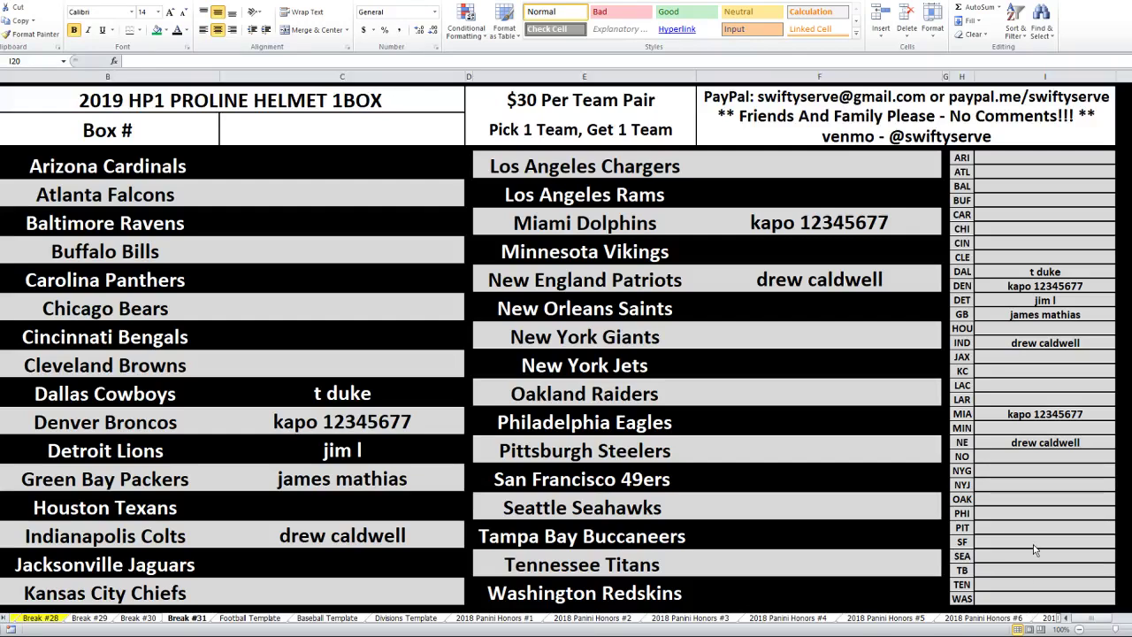
Step: Enter the buyers' names for San Francisco, Minnesota and Oakland
{"action": "left_click", "coordinate": [1047, 543]}
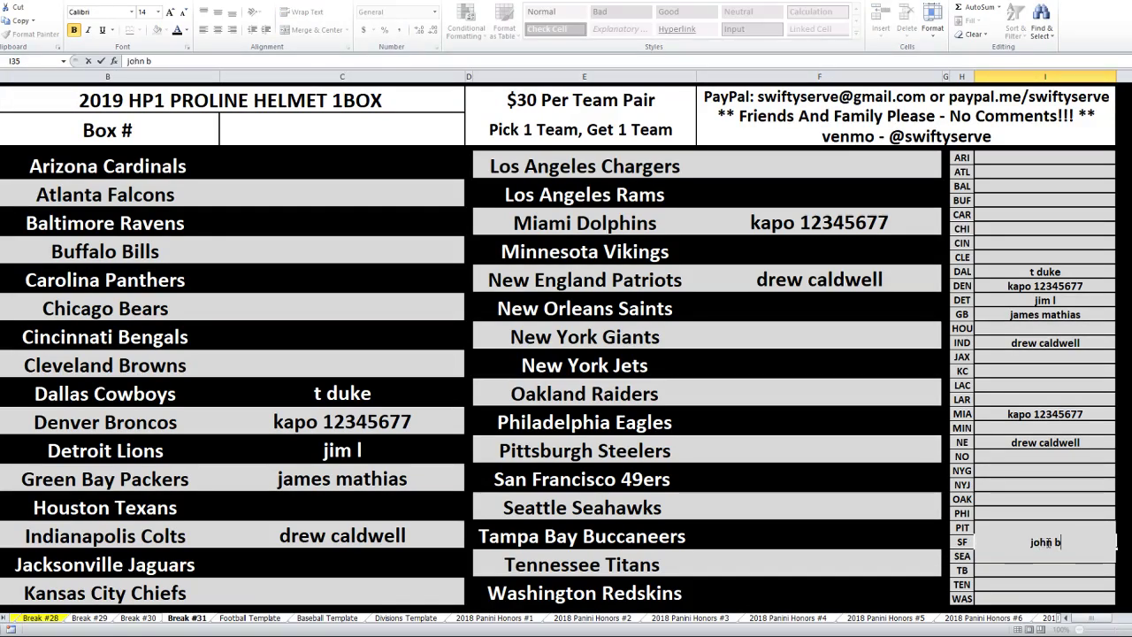
{"action": "key", "text": "Return"}
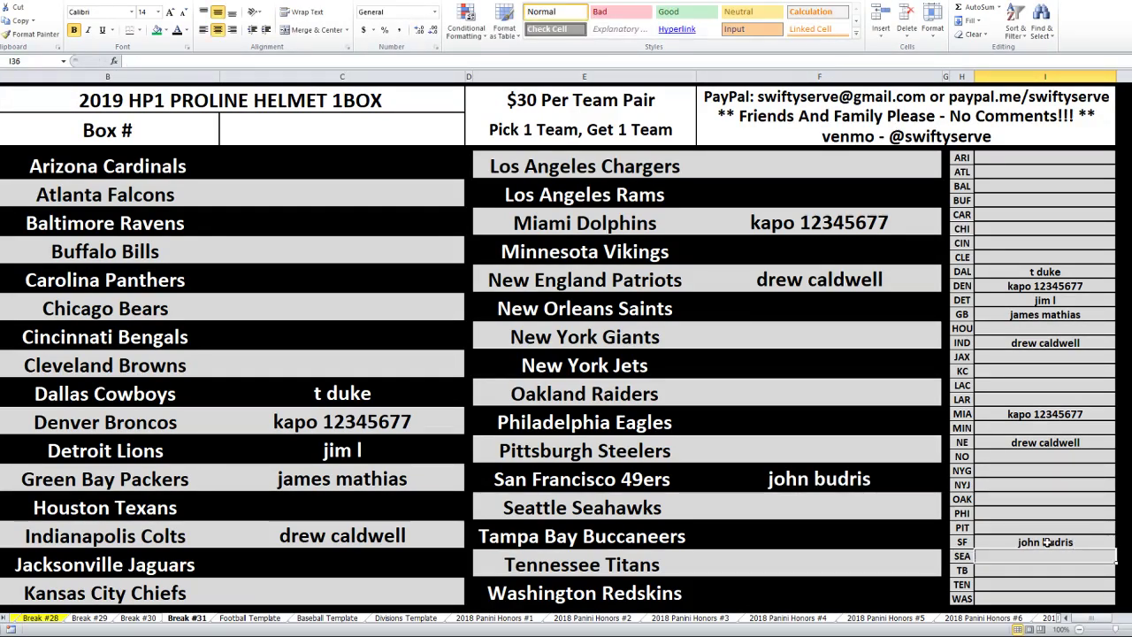
{"action": "left_click", "coordinate": [1023, 428]}
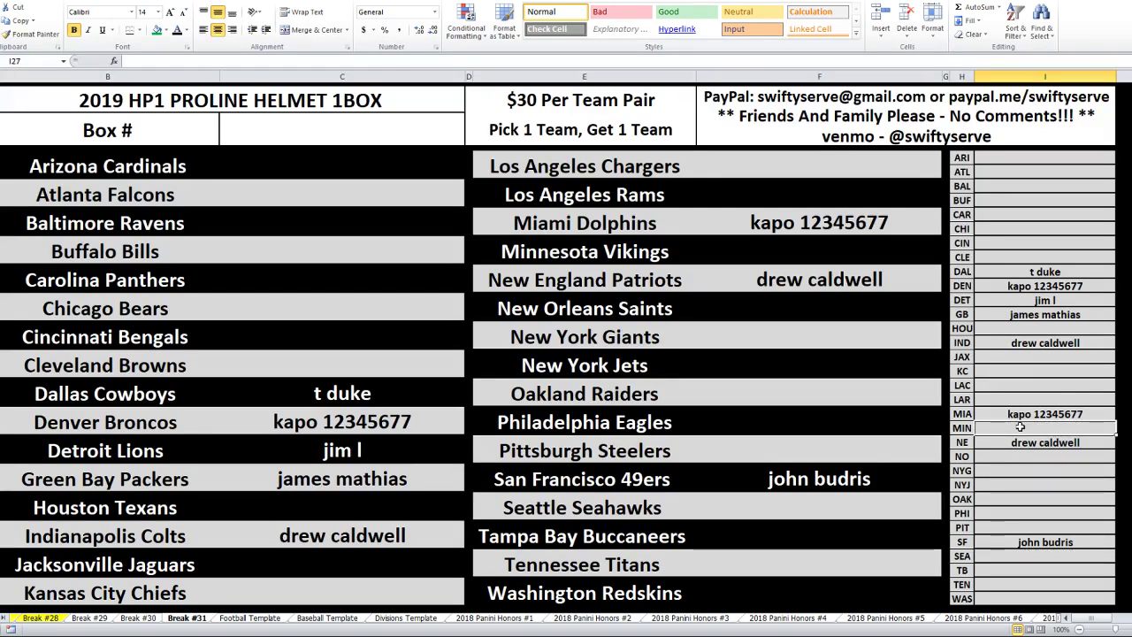
{"action": "type", "text": "russ 24"}
{"action": "key", "text": "Return"}
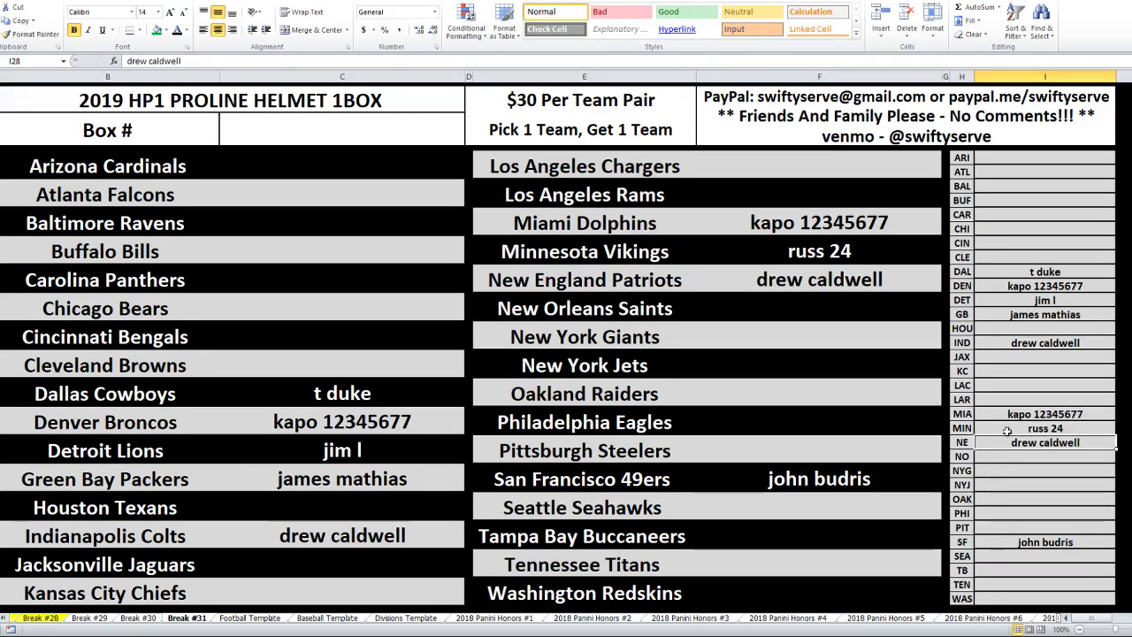
{"action": "left_click", "coordinate": [1033, 499]}
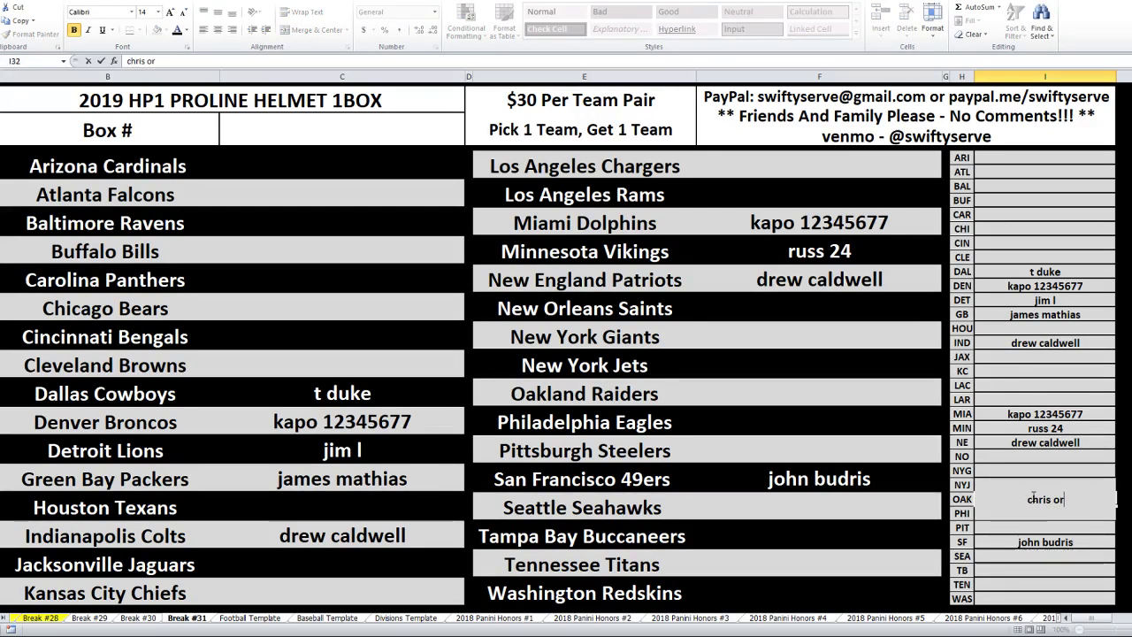
{"action": "key", "text": "Return"}
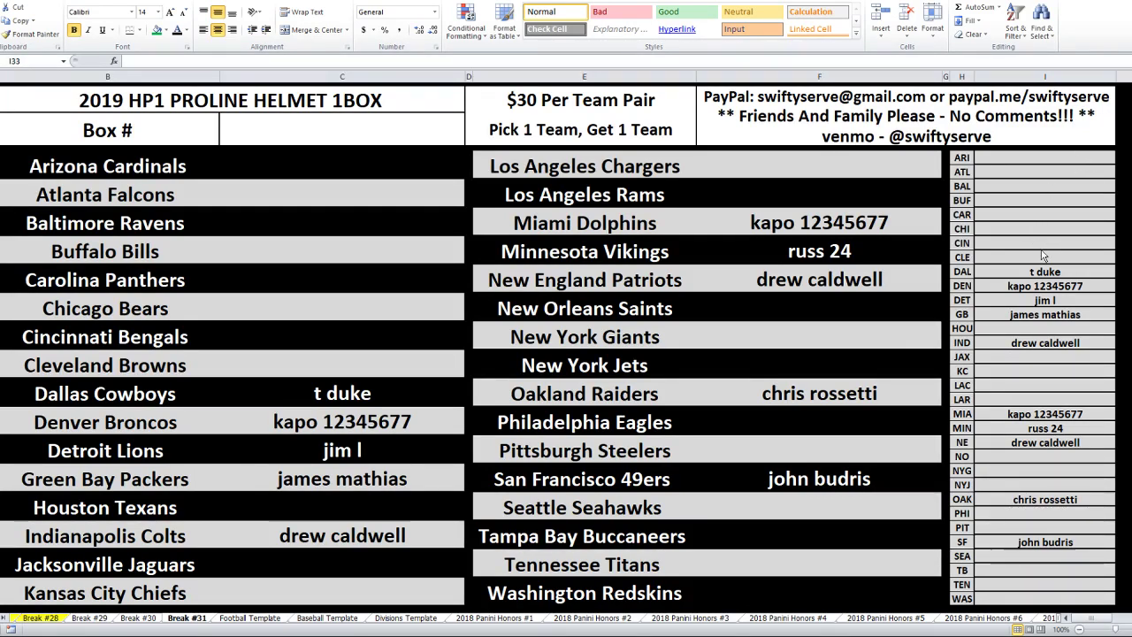
Step: Enter the buyers' names for Cleveland, the Rams and the Titans
{"action": "left_click", "coordinate": [1070, 256]}
{"action": "type", "text": "mill aa"}
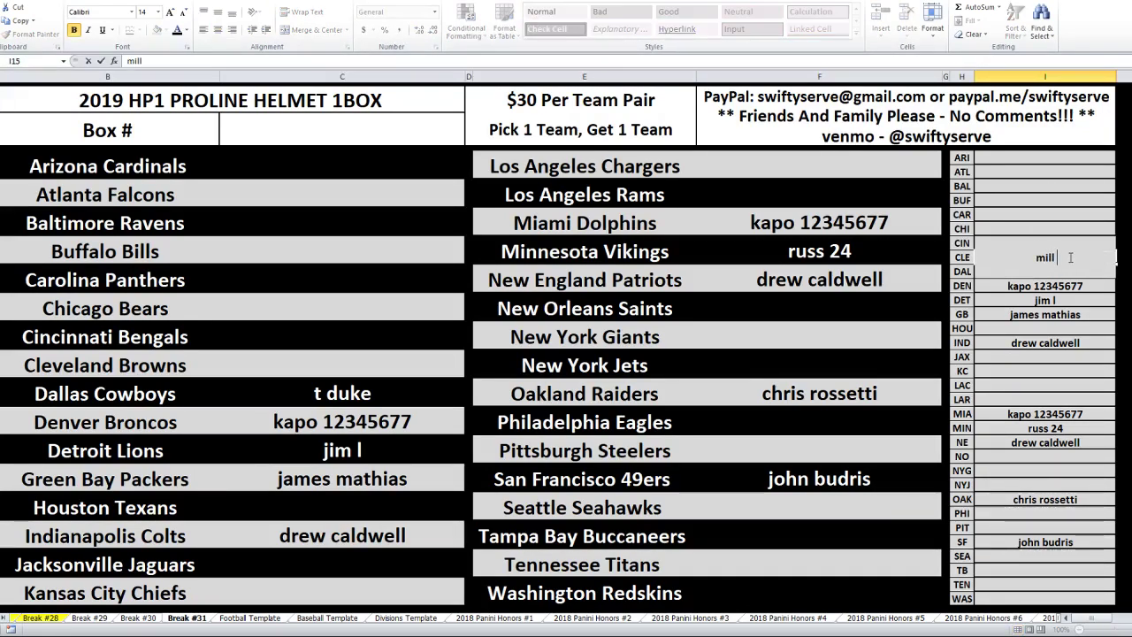
{"action": "key", "text": "Return"}
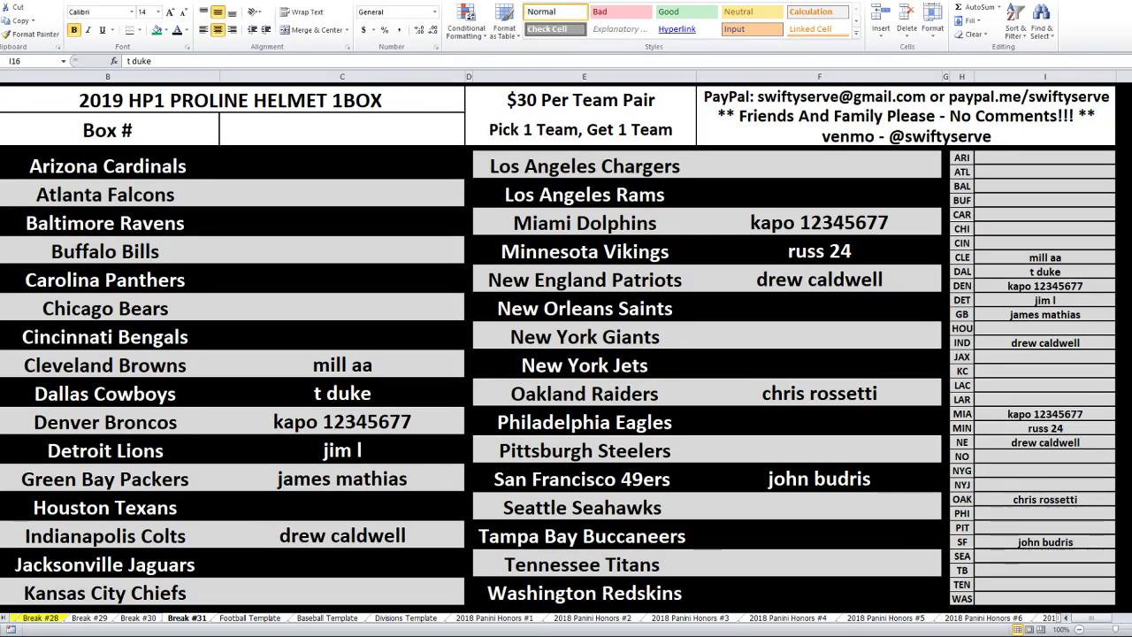
{"action": "left_click", "coordinate": [1060, 401]}
{"action": "type", "text": "phill"}
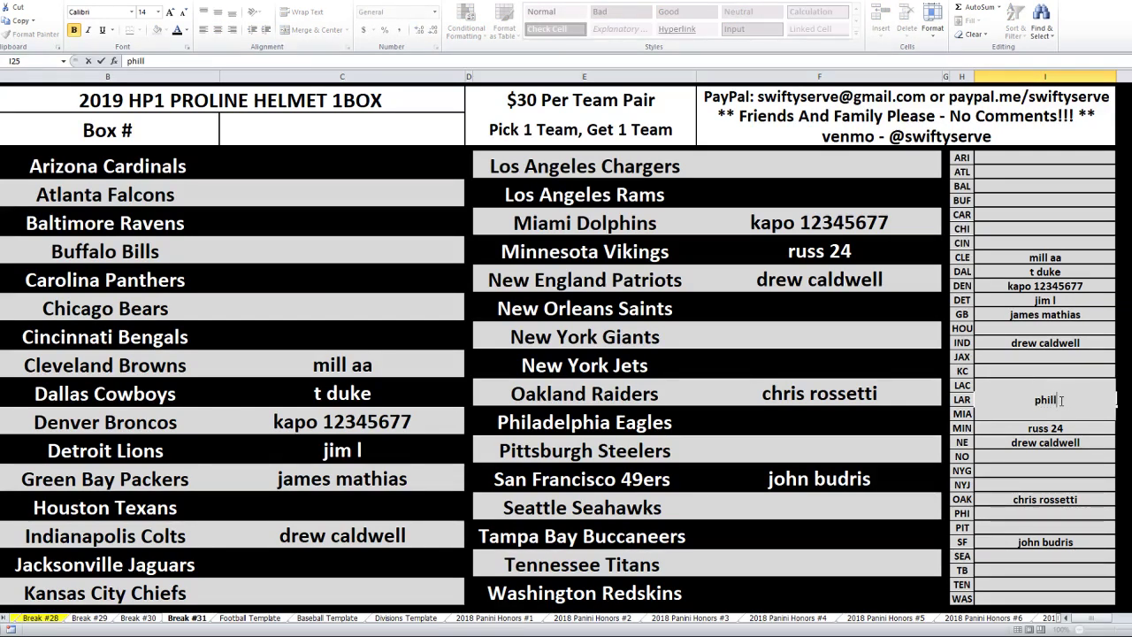
{"action": "type", "text": "yphan sports"}
{"action": "key", "text": "Return"}
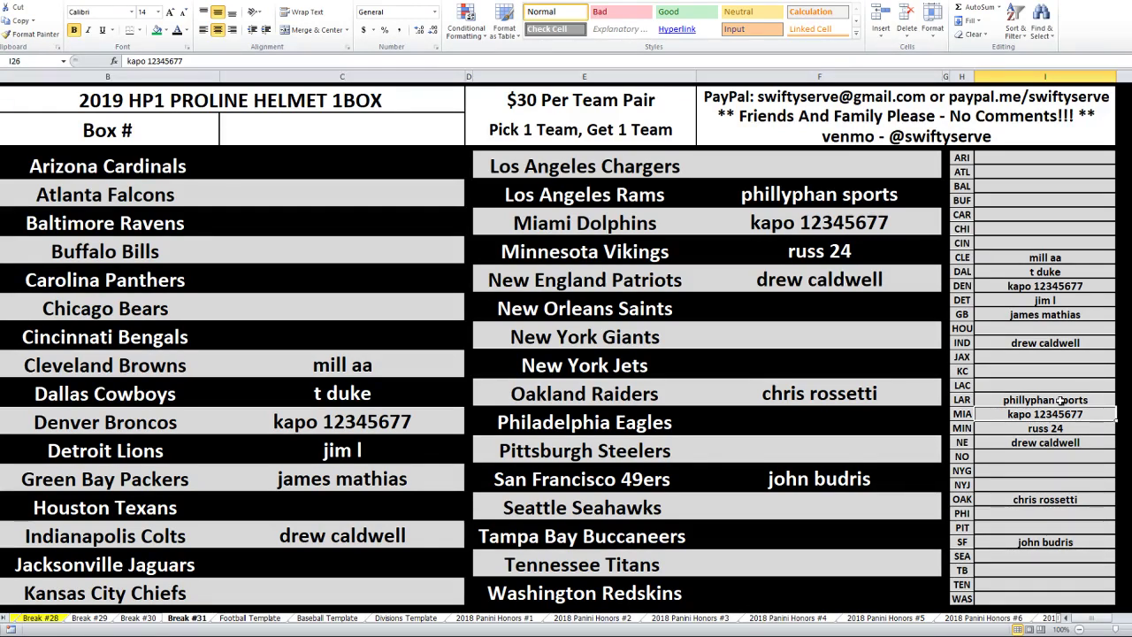
{"action": "left_click", "coordinate": [1050, 586]}
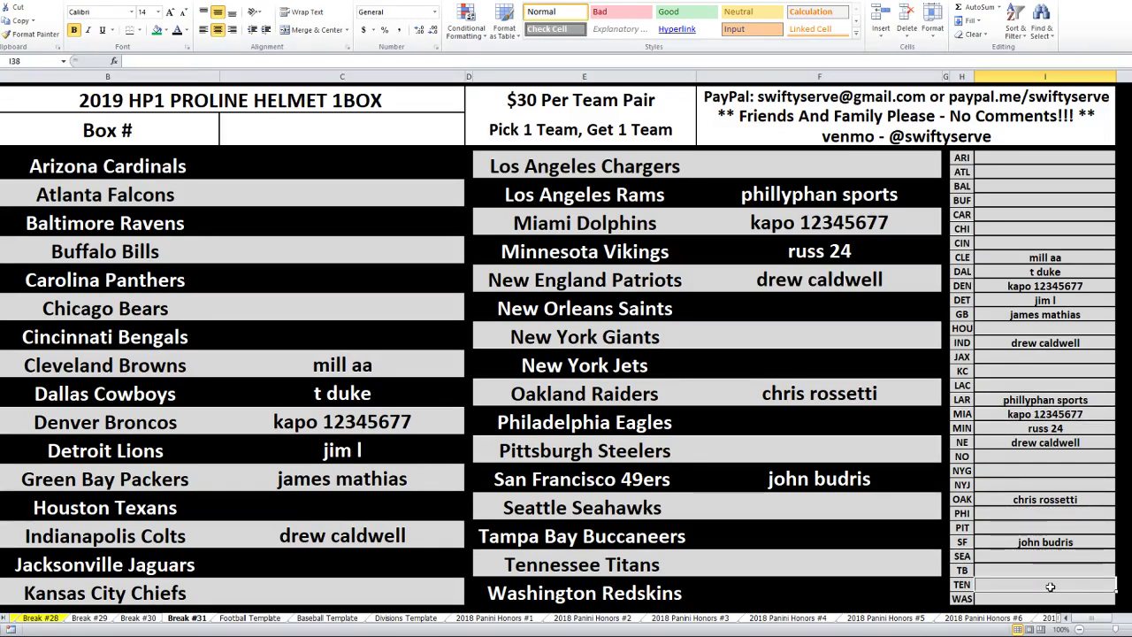
{"action": "key", "text": "Return"}
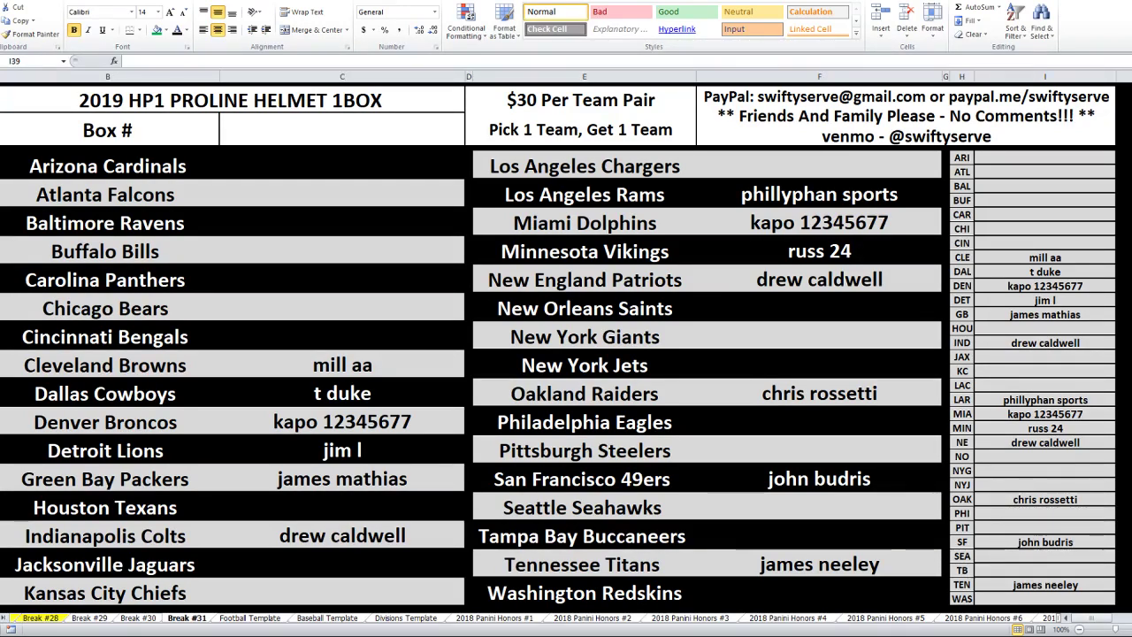
Step: Enter the buyers' names for the Seahawks and the Bears
{"action": "left_click", "coordinate": [1043, 555]}
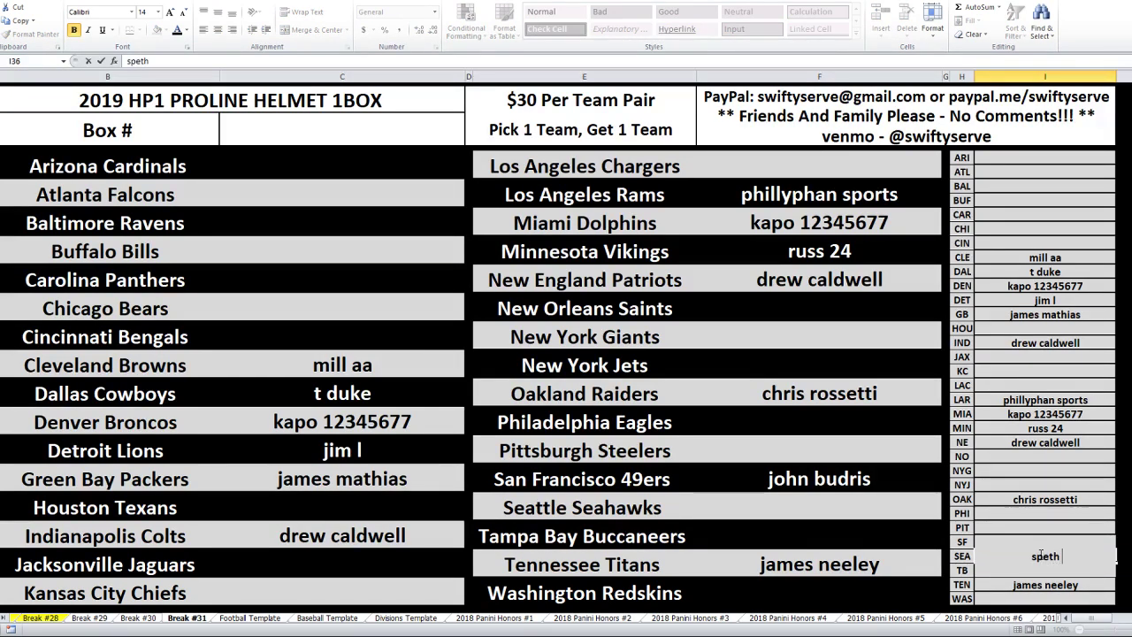
{"action": "key", "text": "BackSpace"}
{"action": "key", "text": "BackSpace"}
{"action": "key", "text": "BackSpace"}
{"action": "key", "text": "BackSpace"}
{"action": "key", "text": "BackSpace"}
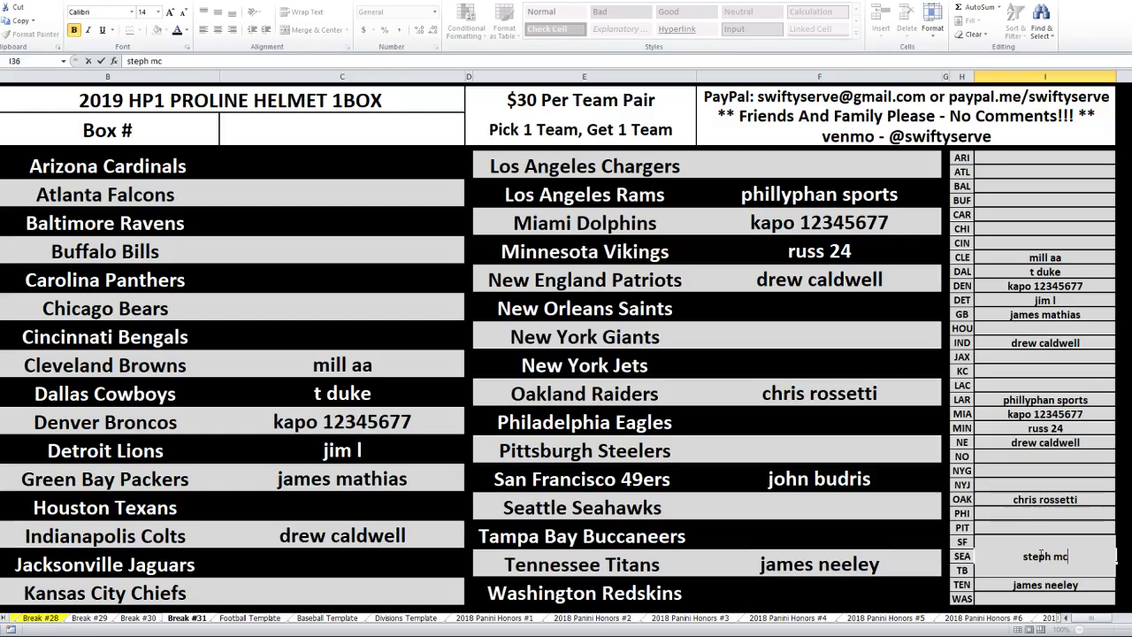
{"action": "key", "text": "Return"}
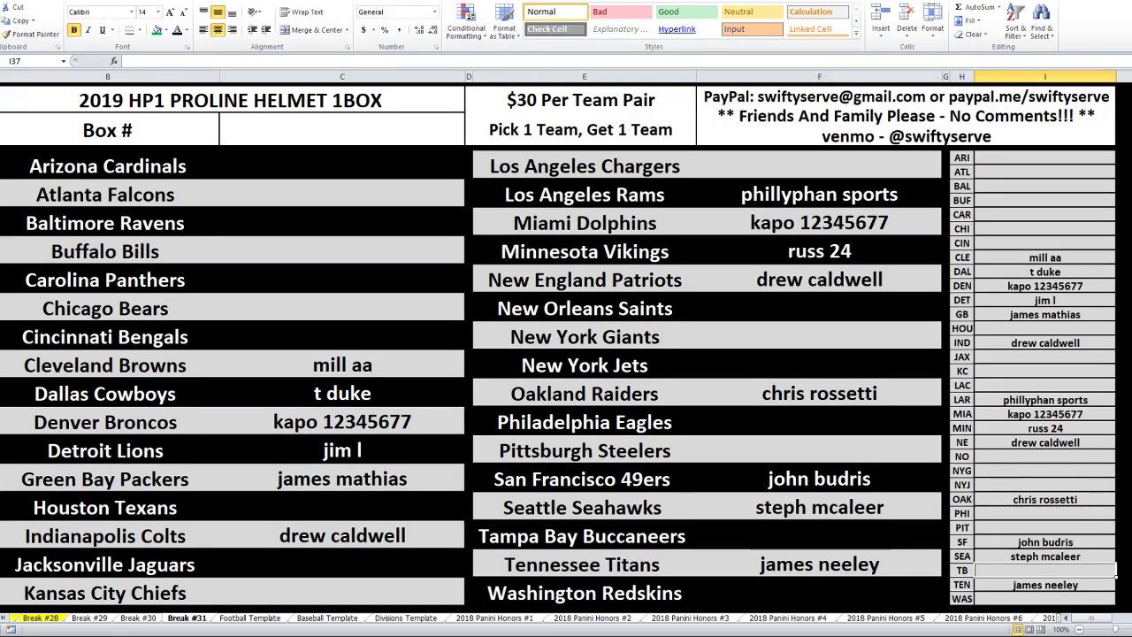
{"action": "left_click", "coordinate": [1033, 231]}
{"action": "type", "text": "shimshack1"}
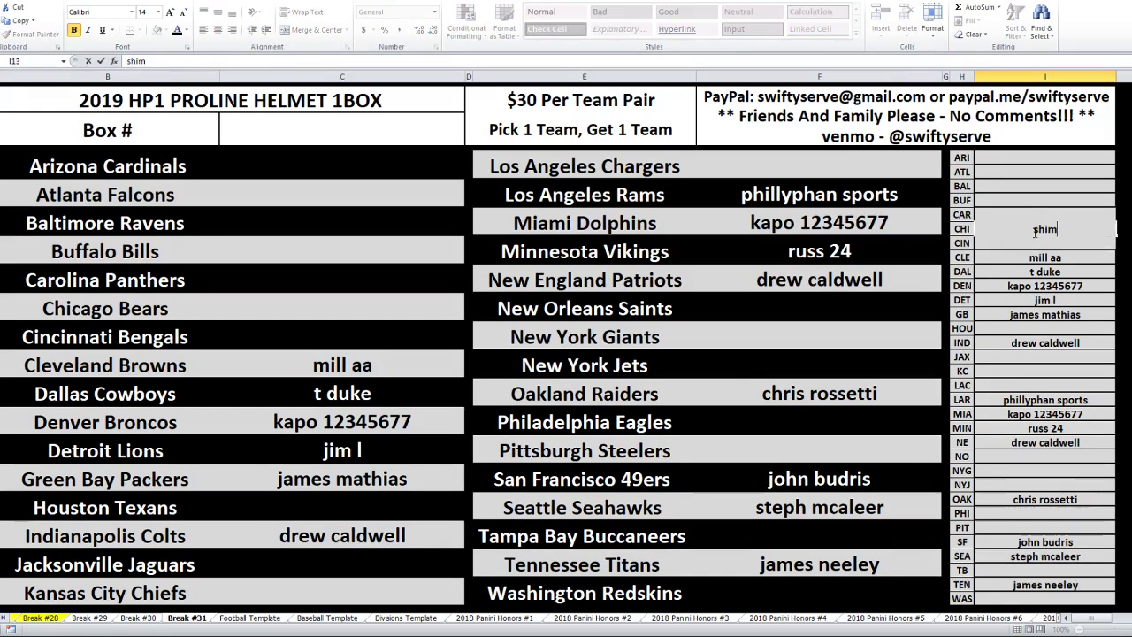
{"action": "key", "text": "Return"}
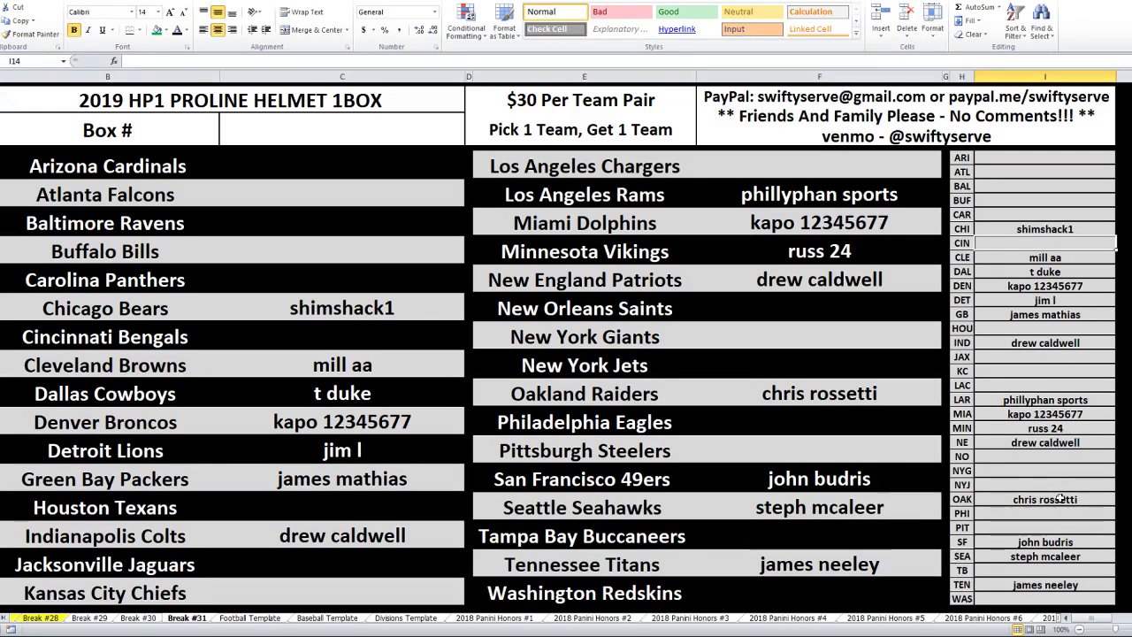
Step: Clear Oakland's buyer and enter the buyers for the Steelers and Giants
{"action": "left_click", "coordinate": [1060, 499]}
{"action": "key", "text": "Delete"}
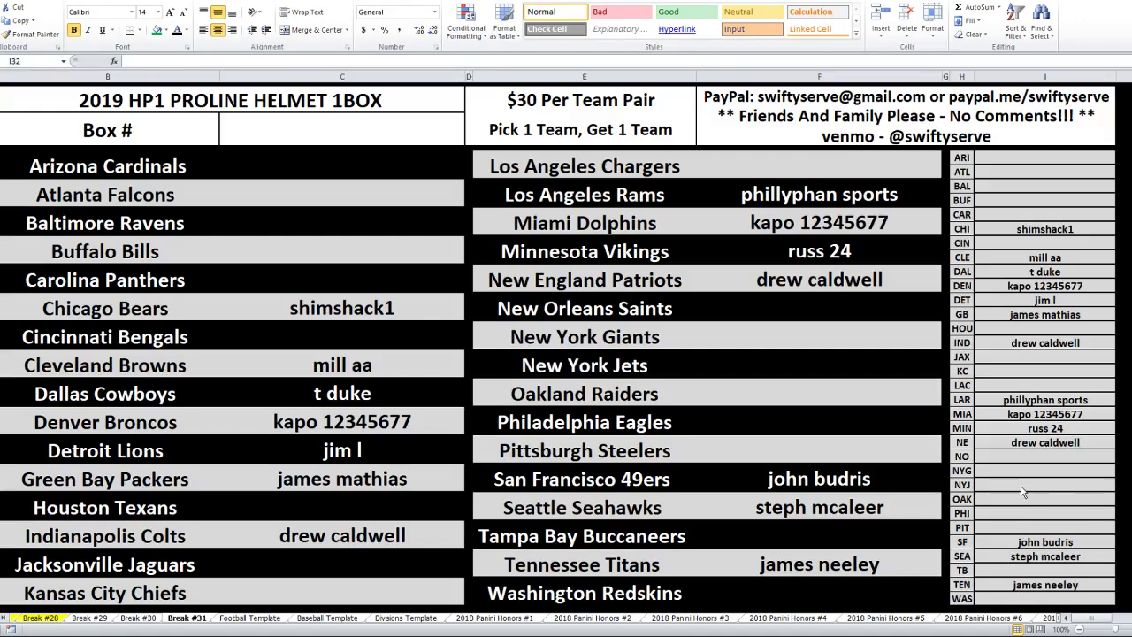
{"action": "left_click", "coordinate": [1035, 528]}
{"action": "type", "text": "mi"}
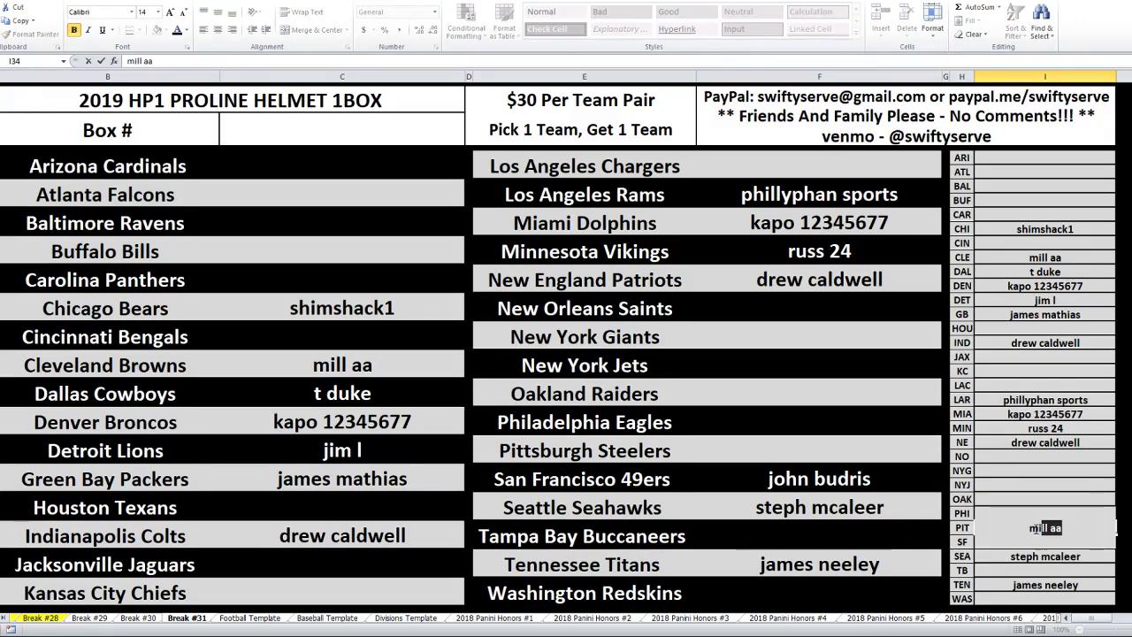
{"action": "type", "text": "ll aa"}
{"action": "key", "text": "Return"}
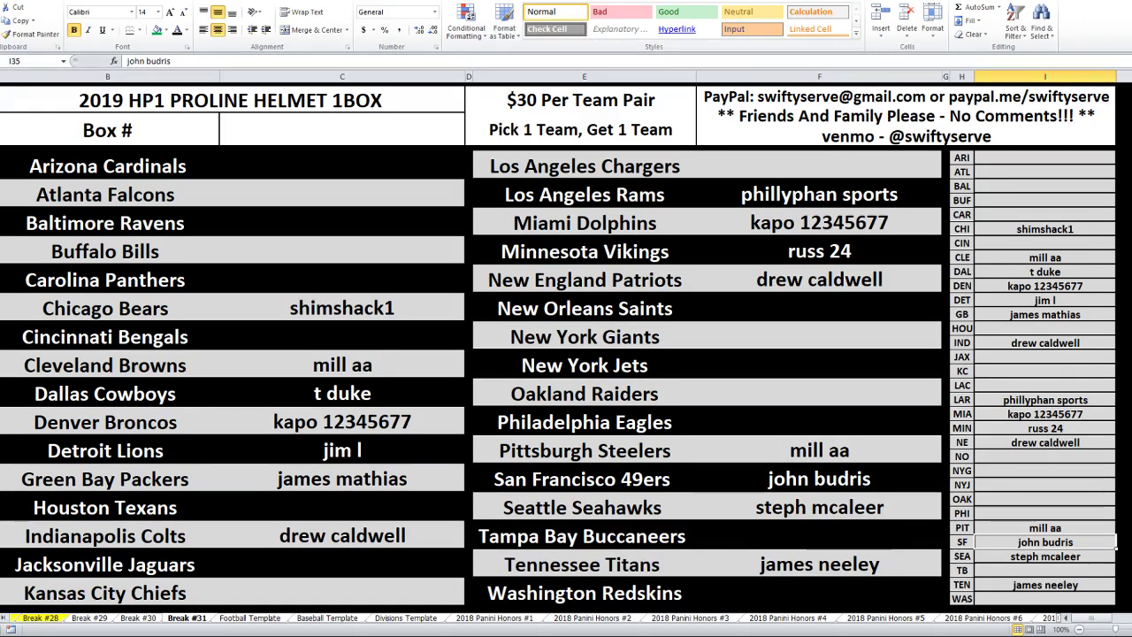
{"action": "left_click", "coordinate": [1043, 470]}
{"action": "type", "text": "mill aa"}
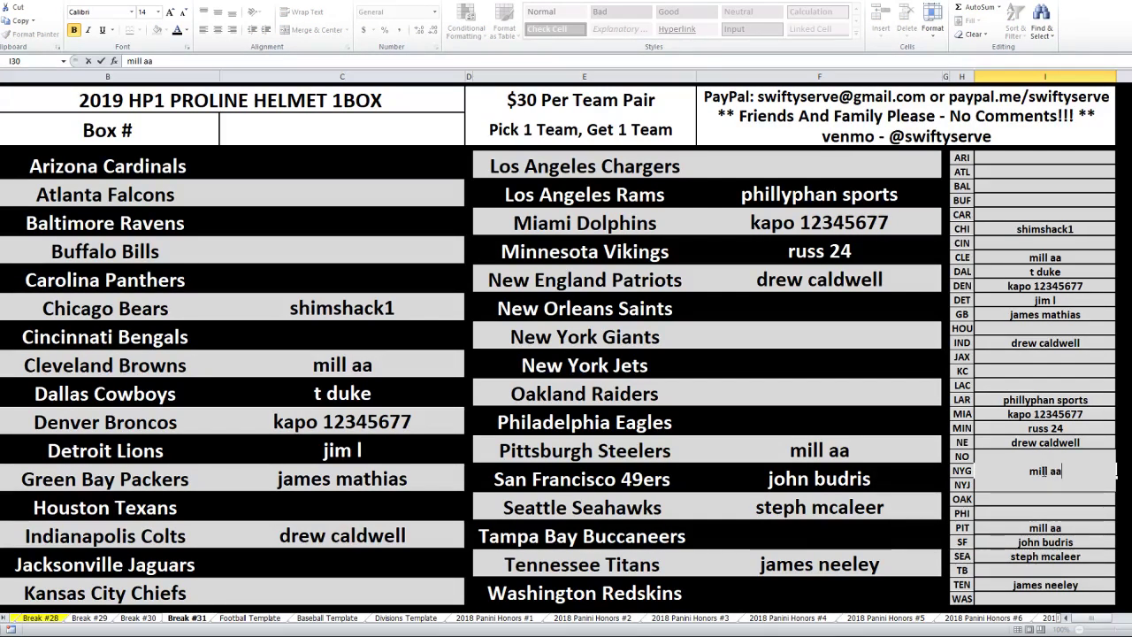
{"action": "key", "text": "Return"}
Step: Fill the claimed team rows on the board green, from Bears and Browns through Patriots and Rams
{"action": "left_click_drag", "start_coordinate": [168, 308], "coordinate": [345, 309]}
{"action": "left_click", "coordinate": [183, 365], "text": "ctrl"}
{"action": "left_click_drag", "start_coordinate": [183, 365], "coordinate": [230, 478]}
{"action": "left_click_drag", "start_coordinate": [178, 533], "coordinate": [290, 534]}
{"action": "left_click_drag", "start_coordinate": [670, 563], "coordinate": [630, 450]}
{"action": "left_click_drag", "start_coordinate": [584, 336], "coordinate": [779, 337]}
{"action": "left_click_drag", "start_coordinate": [699, 279], "coordinate": [744, 195]}
{"action": "left_click", "coordinate": [158, 32]}
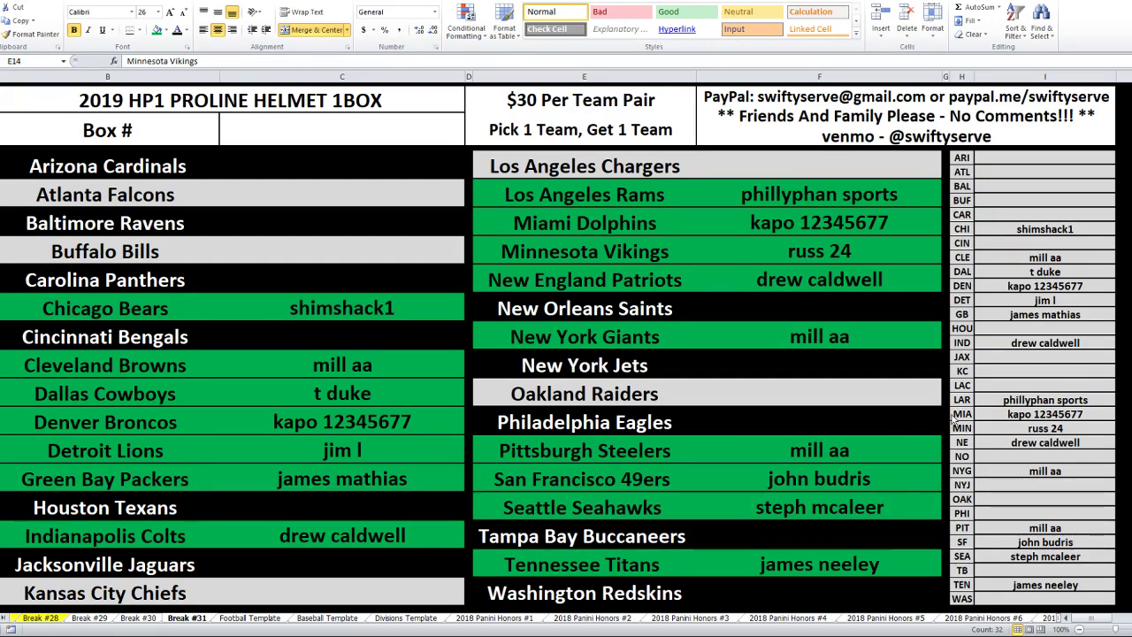
Step: Select the claimed SEA, MIN, DET, TEN, NYG, PIT, CLE and SF rows in the side list
{"action": "left_click", "coordinate": [992, 556]}
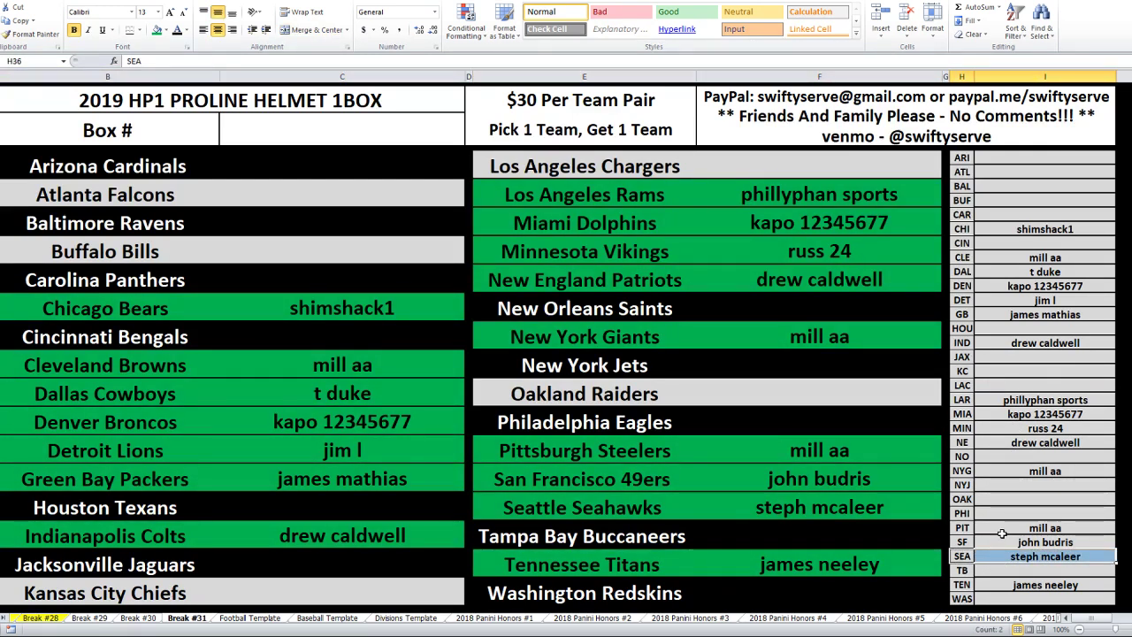
{"action": "left_click", "coordinate": [973, 428], "text": "ctrl"}
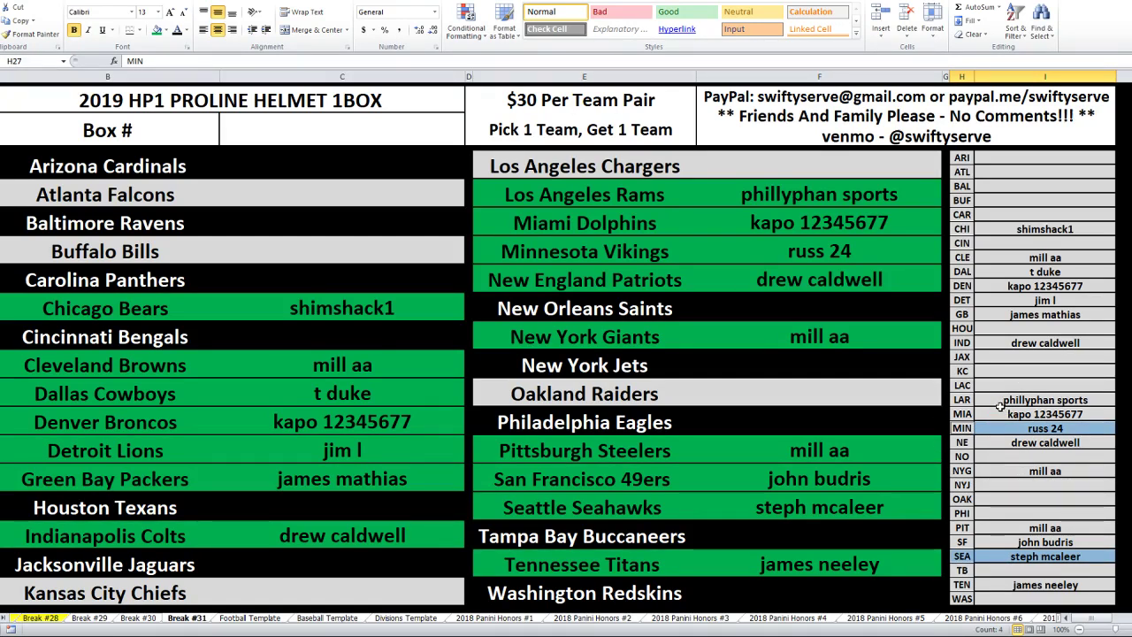
{"action": "left_click", "coordinate": [973, 302], "text": "ctrl"}
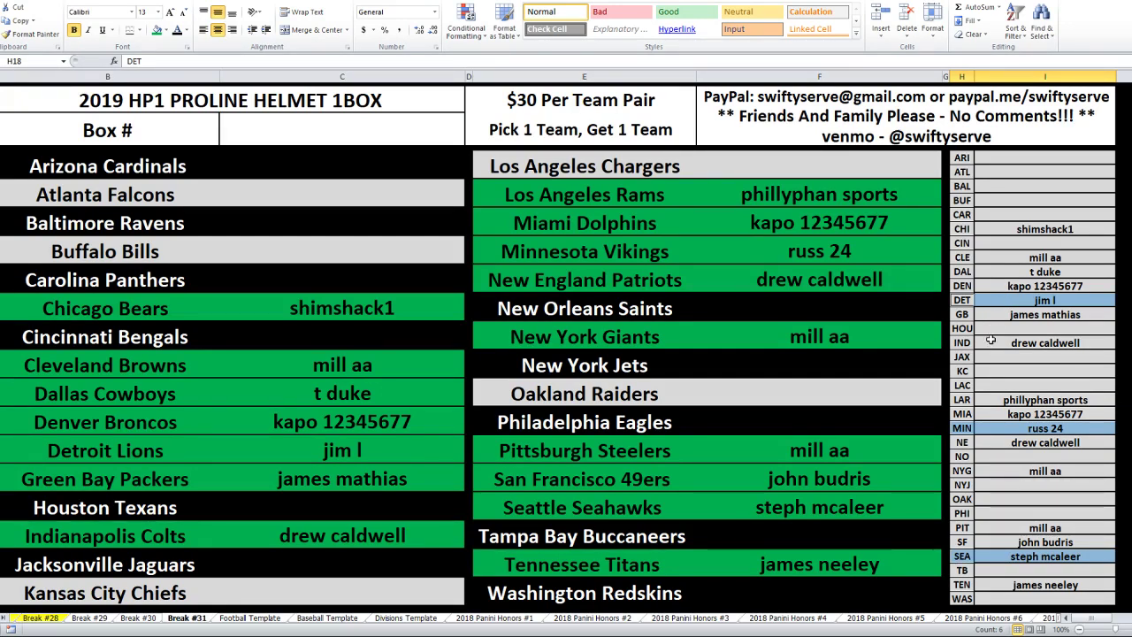
{"action": "left_click_drag", "start_coordinate": [970, 584], "coordinate": [998, 584], "text": "ctrl"}
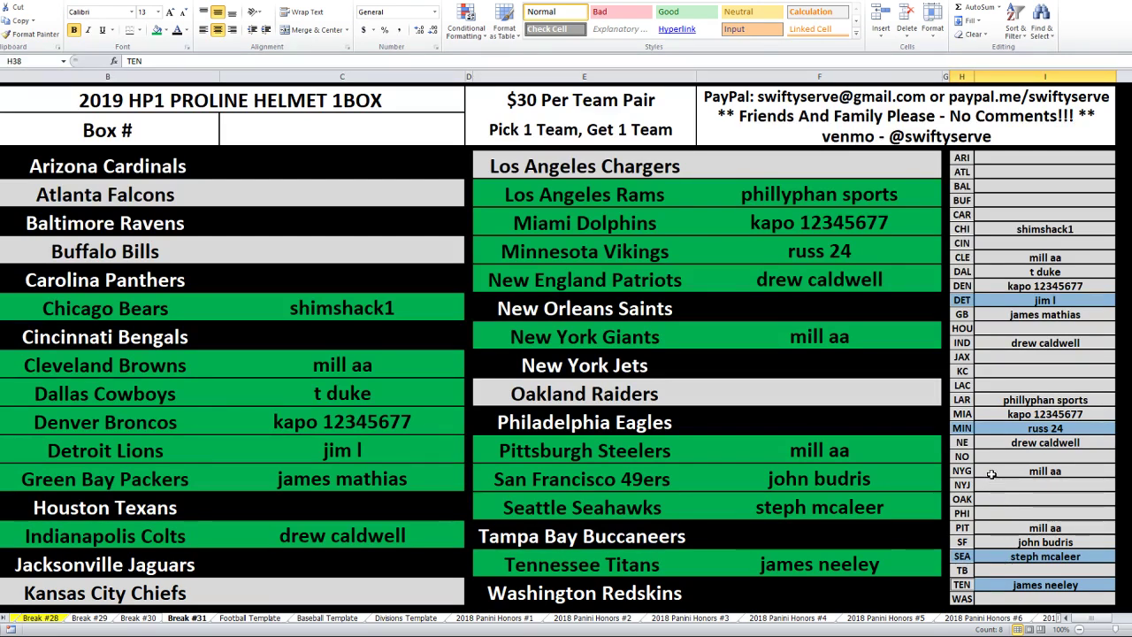
{"action": "left_click_drag", "start_coordinate": [971, 471], "coordinate": [993, 471], "text": "ctrl"}
{"action": "left_click_drag", "start_coordinate": [971, 528], "coordinate": [982, 528], "text": "ctrl"}
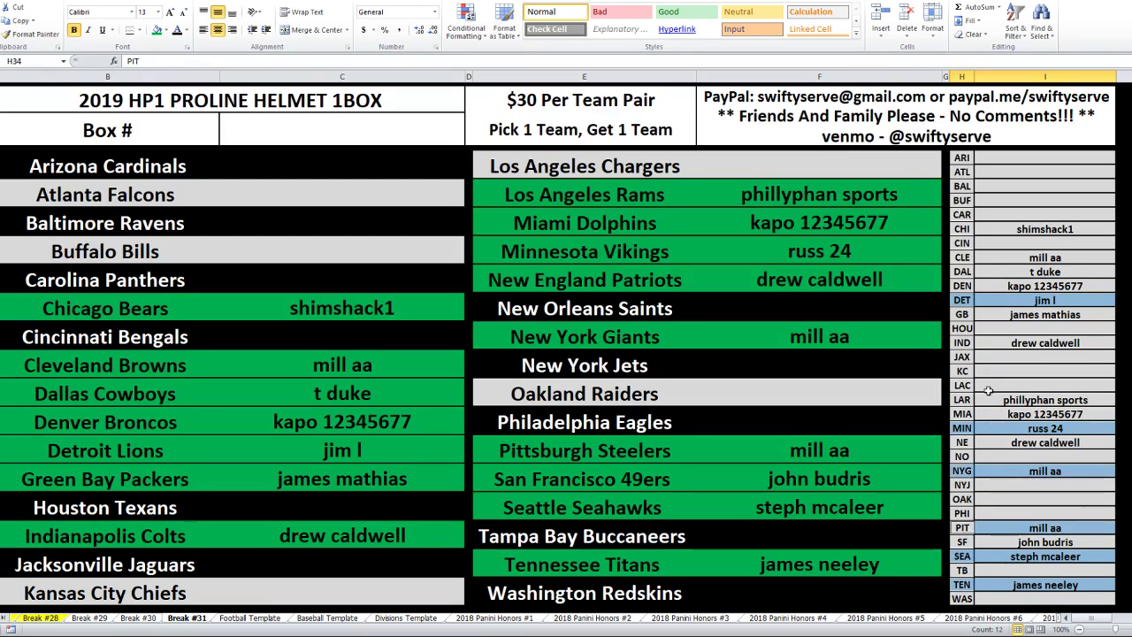
{"action": "left_click_drag", "start_coordinate": [971, 257], "coordinate": [982, 258], "text": "ctrl"}
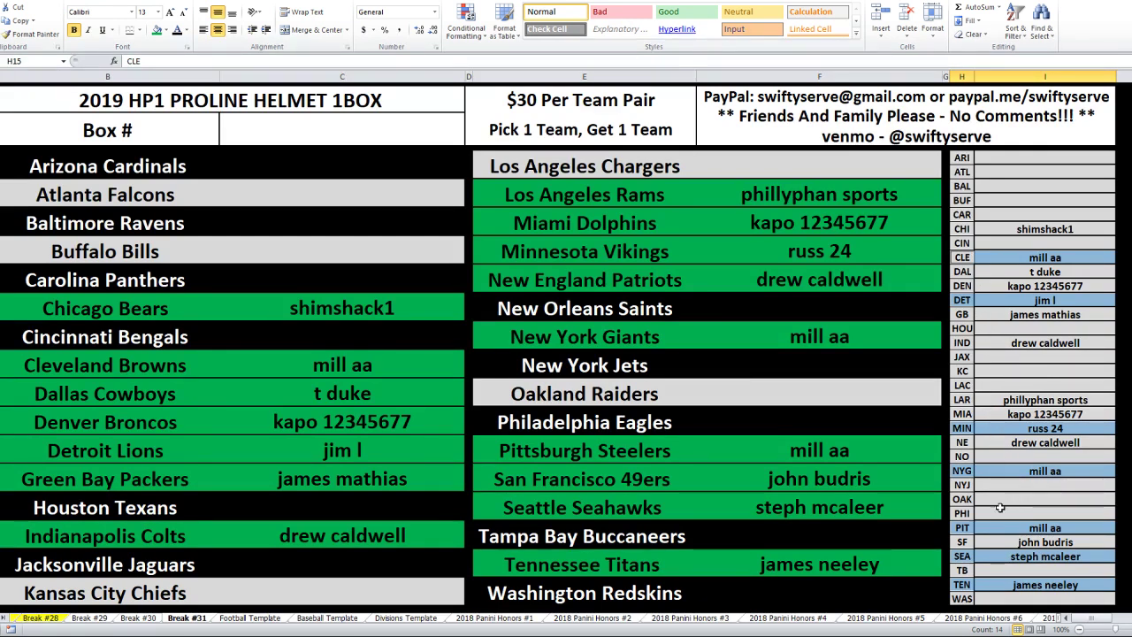
{"action": "left_click", "coordinate": [961, 540], "text": "ctrl"}
{"action": "left_click_drag", "start_coordinate": [961, 541], "coordinate": [996, 538]}
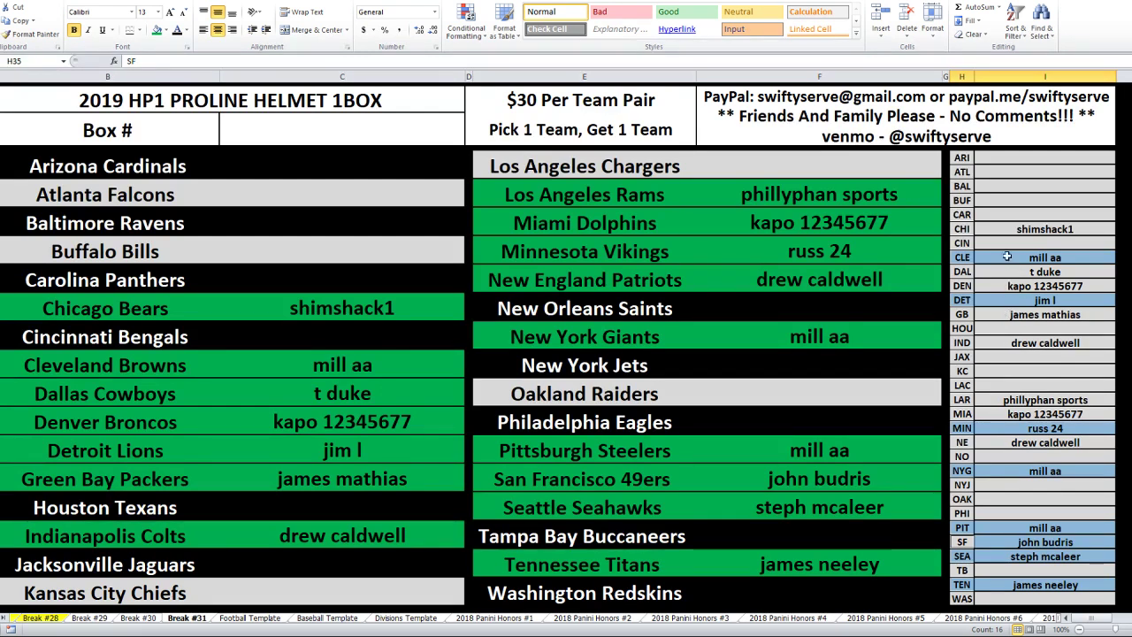
Step: Add the CHI, MIA, DEN, IND, NE and GB rows and fill all selected rows green
{"action": "left_click_drag", "start_coordinate": [976, 229], "coordinate": [996, 230], "text": "ctrl"}
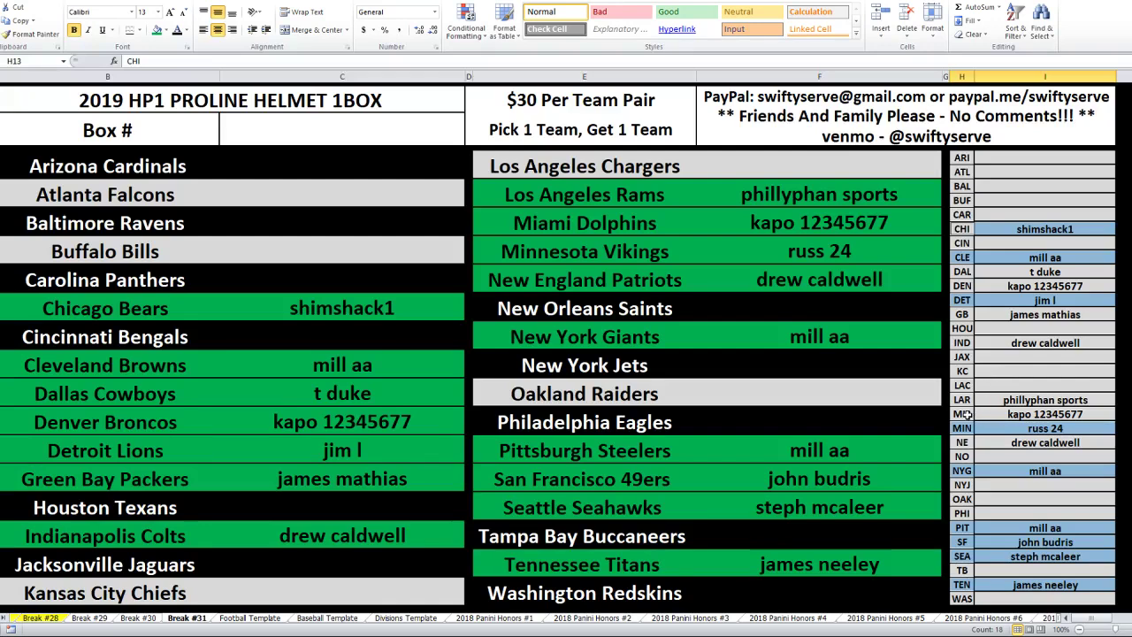
{"action": "left_click_drag", "start_coordinate": [967, 414], "coordinate": [989, 414], "text": "ctrl"}
{"action": "left_click_drag", "start_coordinate": [973, 285], "coordinate": [997, 290], "text": "ctrl"}
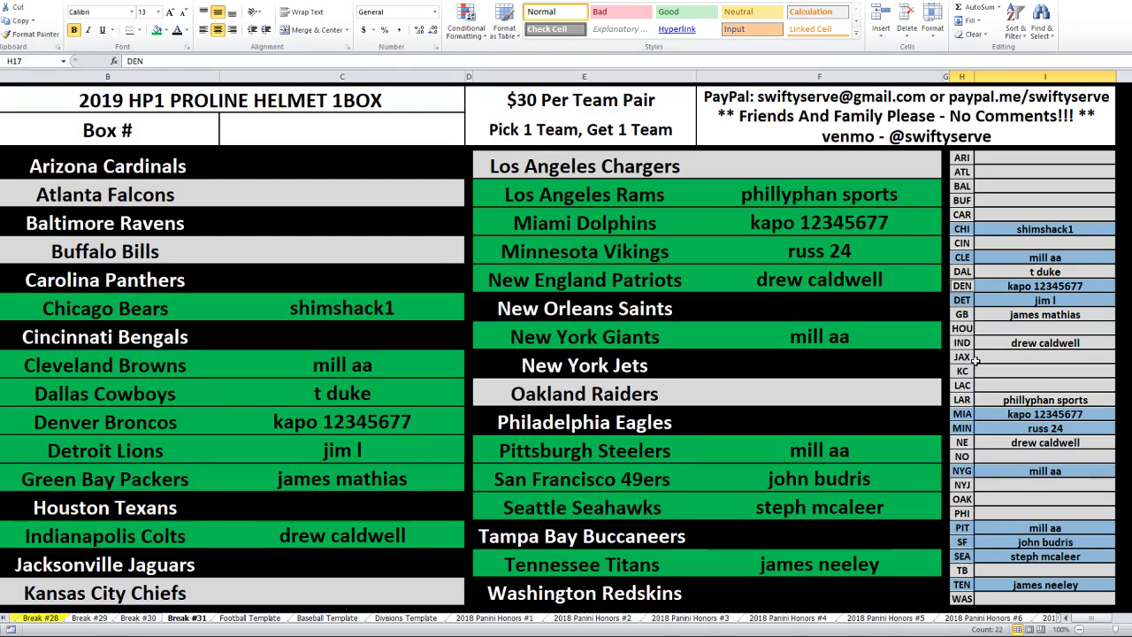
{"action": "left_click_drag", "start_coordinate": [965, 342], "coordinate": [986, 343], "text": "ctrl"}
{"action": "left_click_drag", "start_coordinate": [972, 443], "coordinate": [993, 443], "text": "ctrl"}
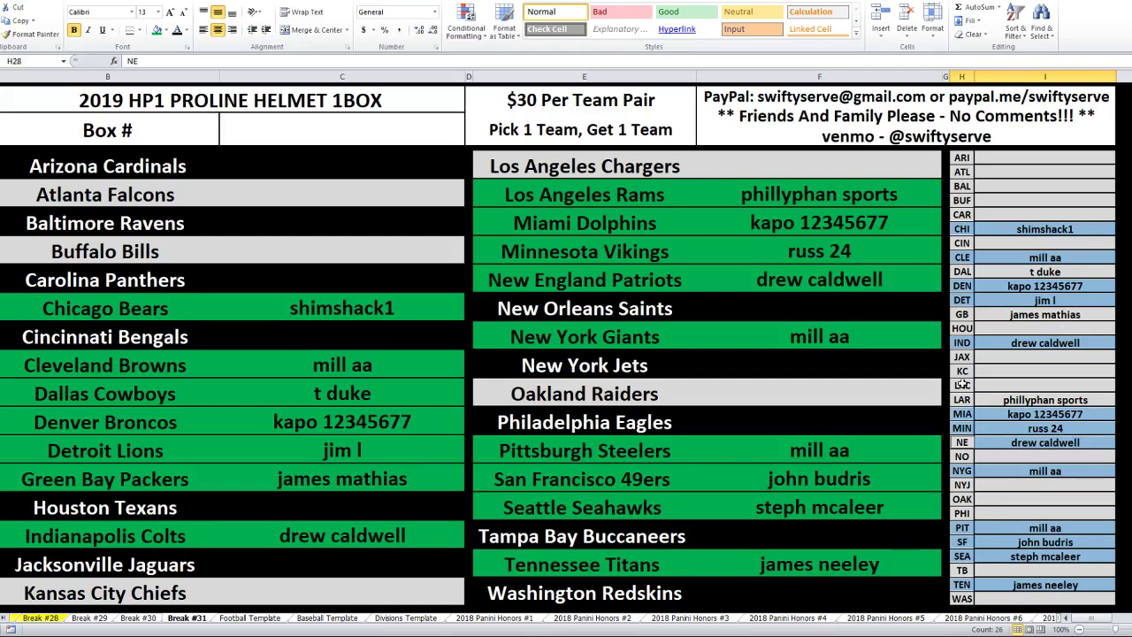
{"action": "left_click", "coordinate": [972, 317]}
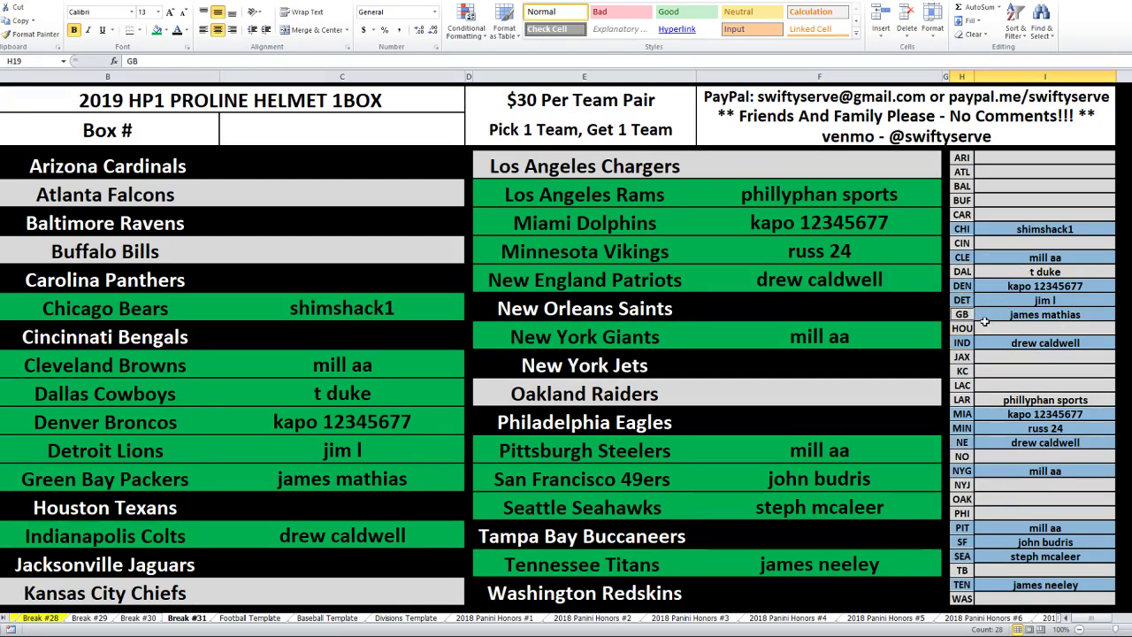
{"action": "left_click", "coordinate": [157, 29]}
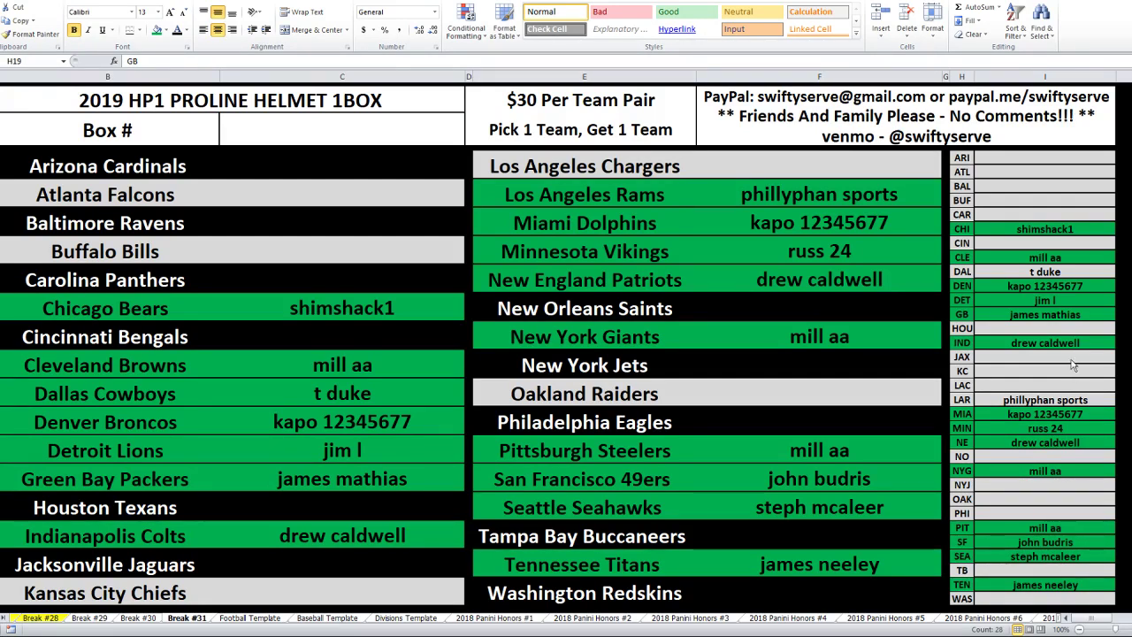
{"action": "key", "text": "ctrl+a"}
Step: Fill the LAR row green, then copy the buyer names from CHI down to TEN
{"action": "left_click_drag", "start_coordinate": [962, 400], "coordinate": [1061, 399]}
{"action": "left_click", "coordinate": [156, 29]}
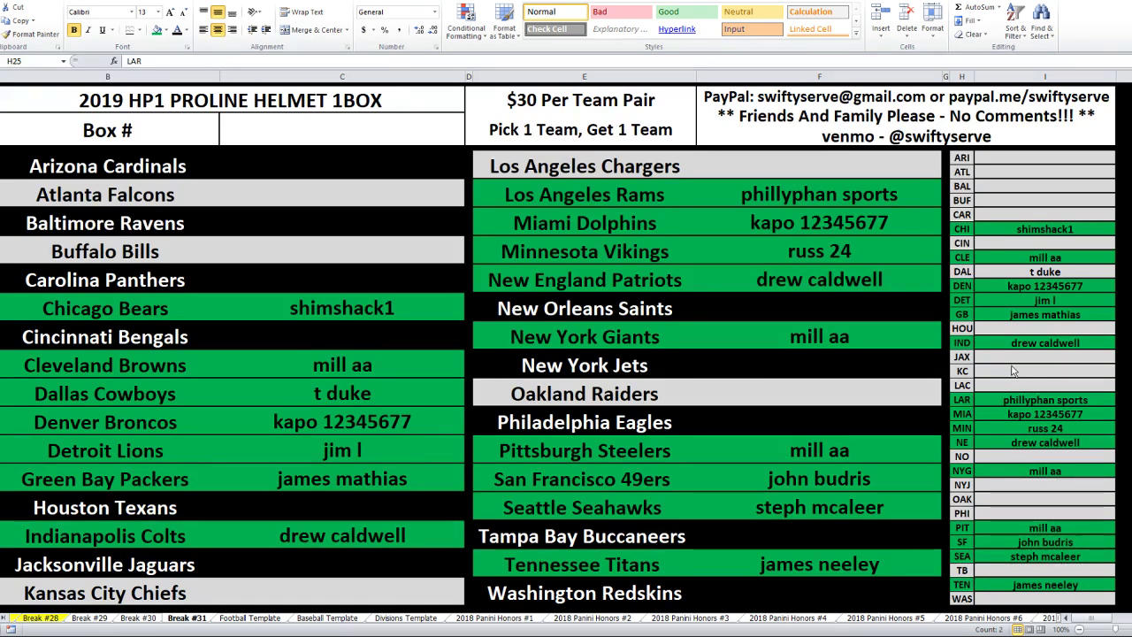
{"action": "left_click", "coordinate": [966, 272]}
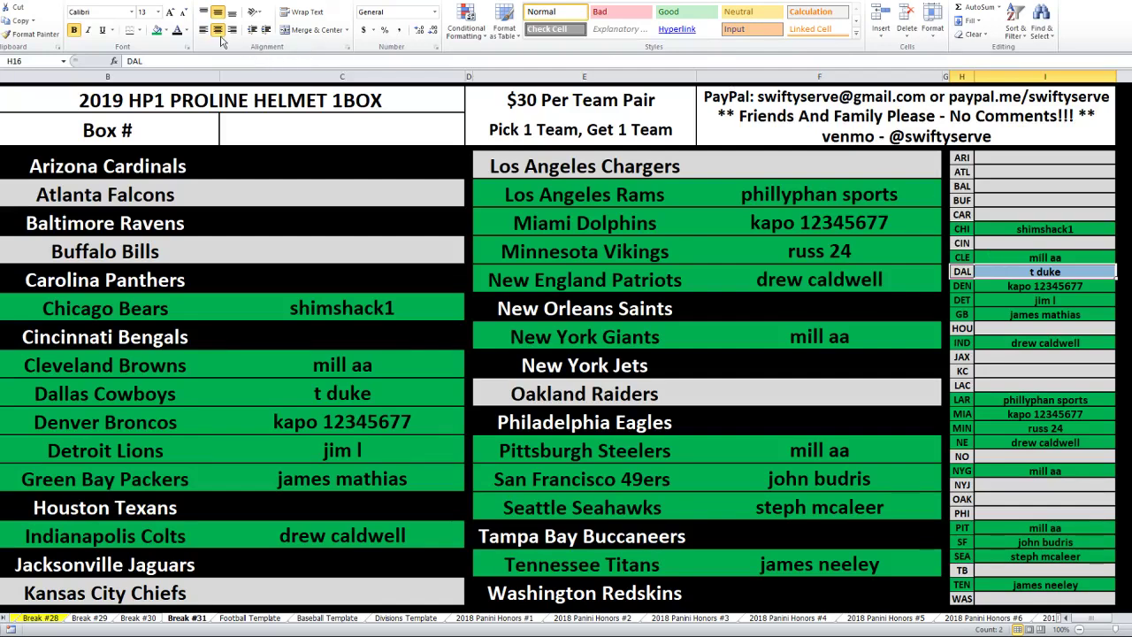
{"action": "left_click_drag", "start_coordinate": [1044, 229], "coordinate": [1023, 584]}
{"action": "key", "text": "ctrl+c"}
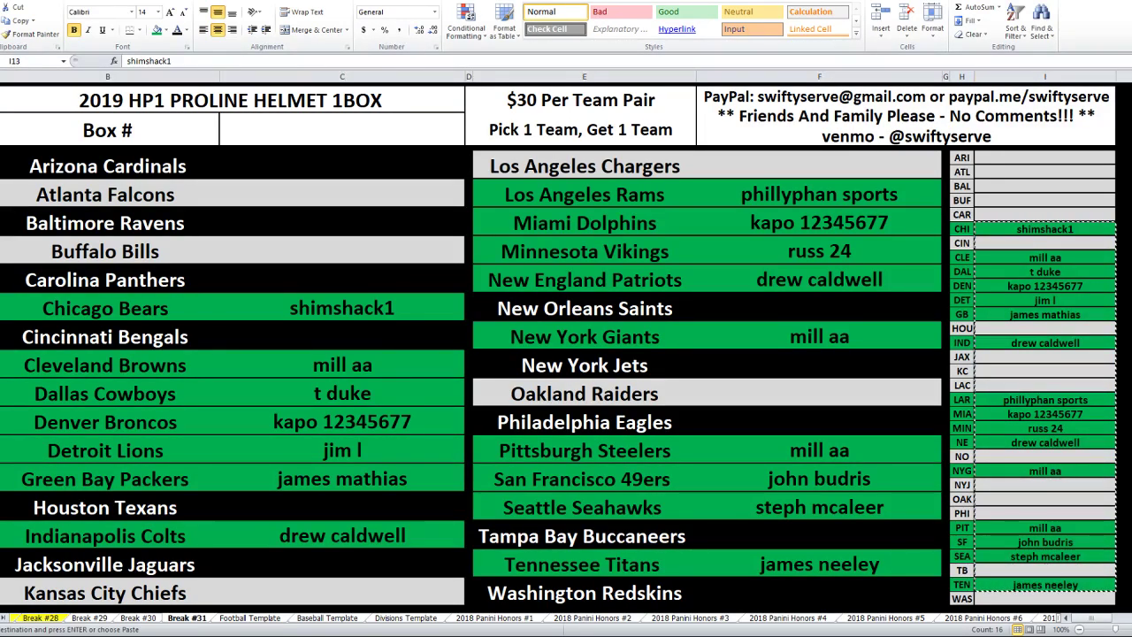
Step: Paste the copied buyer names into Random.org's List Randomizer box
{"action": "key", "text": "alt+Tab"}
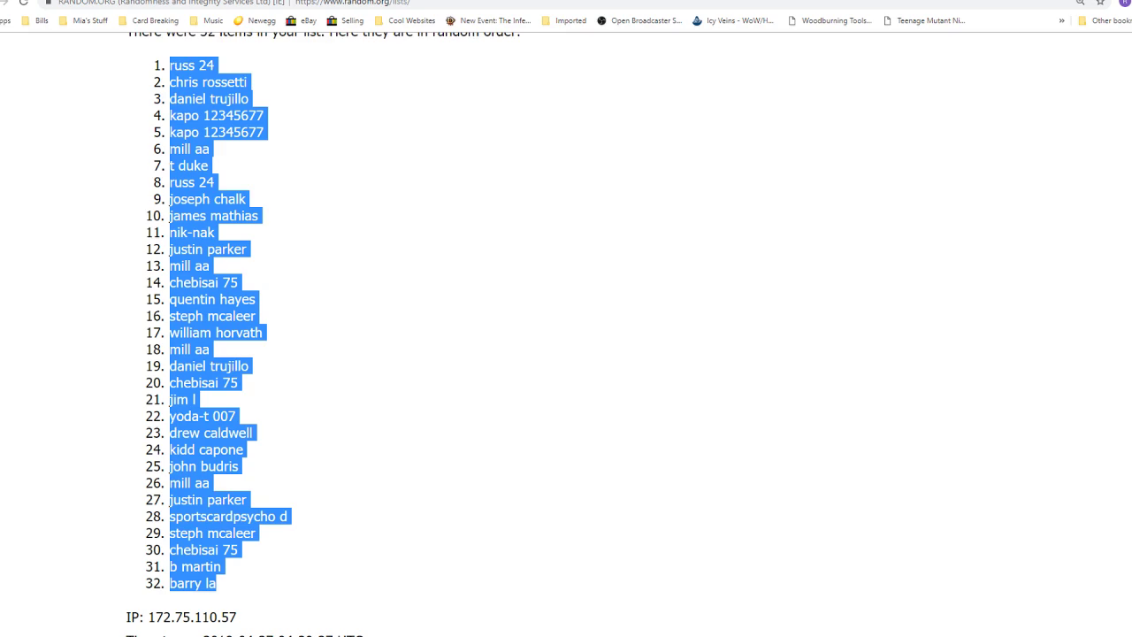
{"action": "scroll", "coordinate": [480, 289], "scroll_direction": "up", "scroll_amount": 3}
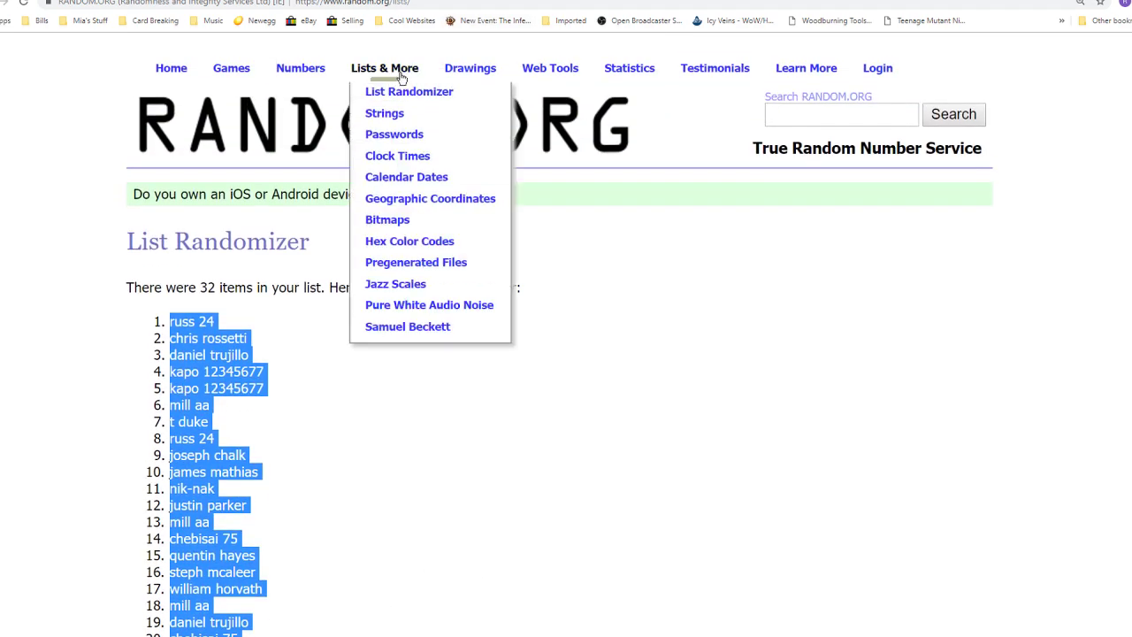
{"action": "left_click", "coordinate": [415, 92]}
{"action": "left_click", "coordinate": [291, 296]}
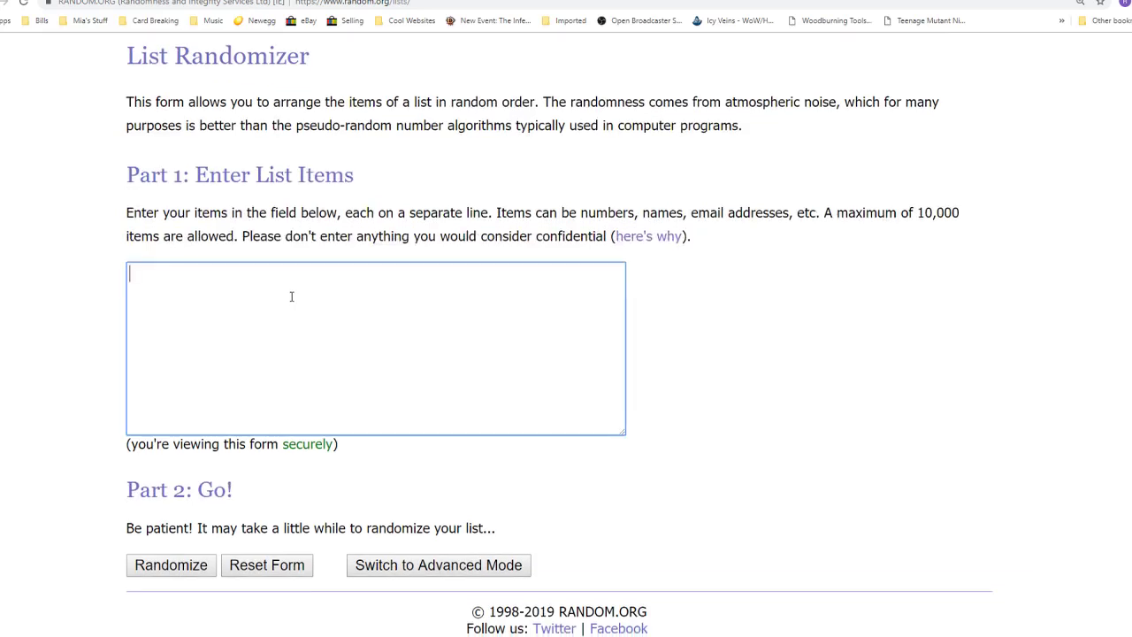
{"action": "key", "text": "ctrl+v"}
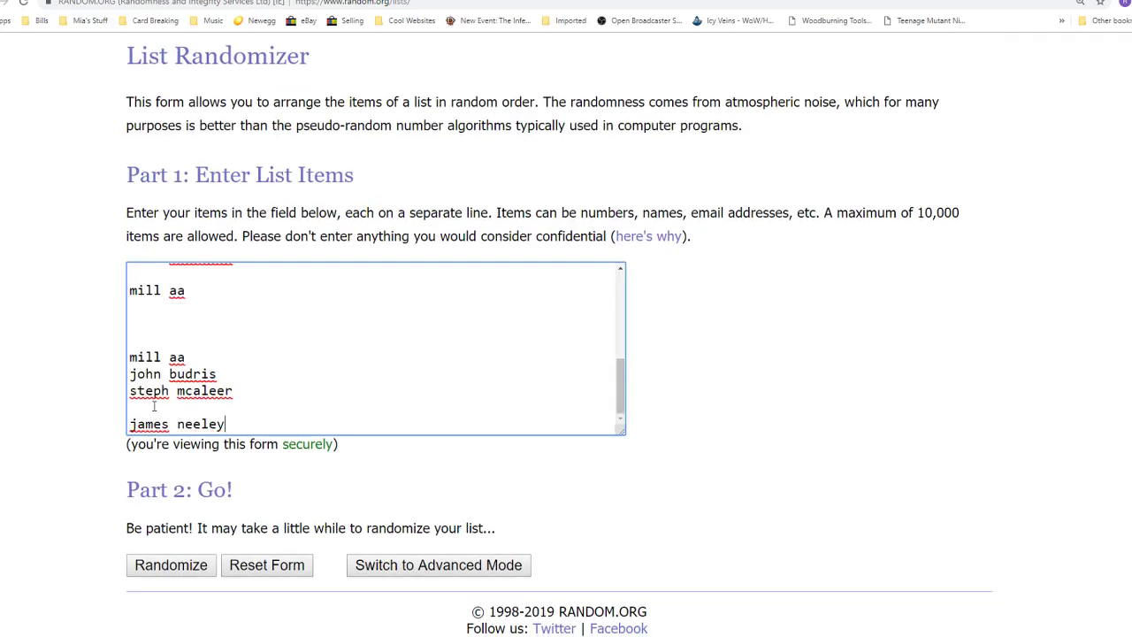
Step: Delete the blank lines so each buyer name sits on its own line
{"action": "left_click", "coordinate": [154, 406]}
{"action": "key", "text": "BackSpace"}
{"action": "left_click", "coordinate": [156, 356]}
{"action": "key", "text": "BackSpace"}
{"action": "key", "text": "BackSpace"}
{"action": "key", "text": "BackSpace"}
{"action": "left_click", "coordinate": [156, 340]}
{"action": "key", "text": "BackSpace"}
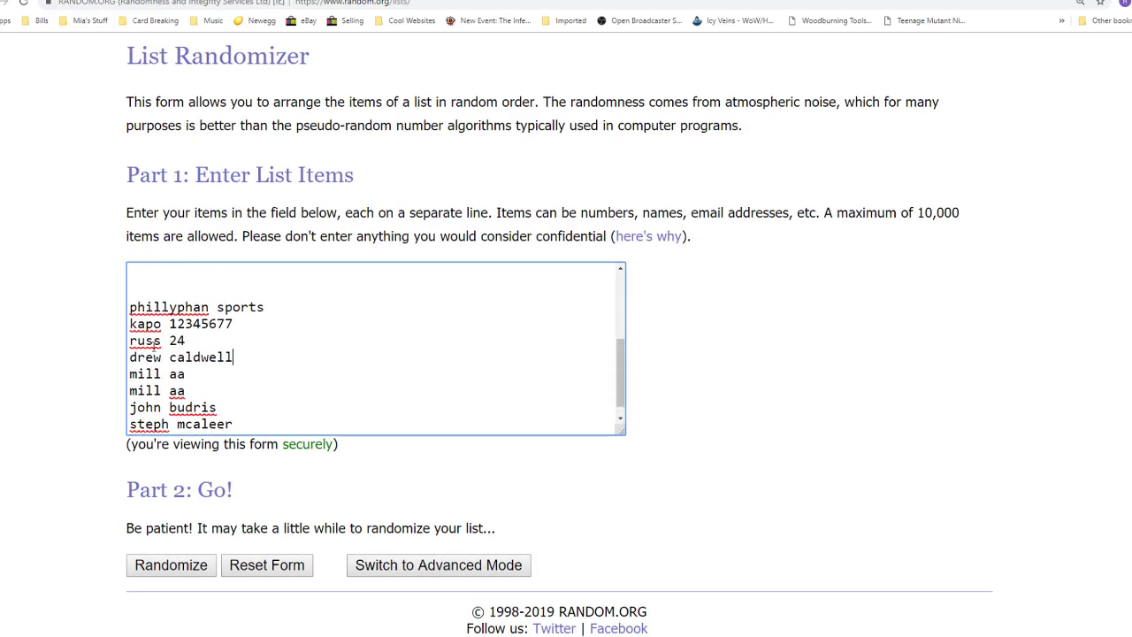
{"action": "scroll", "coordinate": [156, 340], "scroll_direction": "up", "scroll_amount": 2}
{"action": "left_click", "coordinate": [146, 389]}
{"action": "key", "text": "BackSpace"}
{"action": "left_click", "coordinate": [142, 370]}
{"action": "key", "text": "BackSpace"}
{"action": "left_click", "coordinate": [155, 334]}
{"action": "key", "text": "BackSpace"}
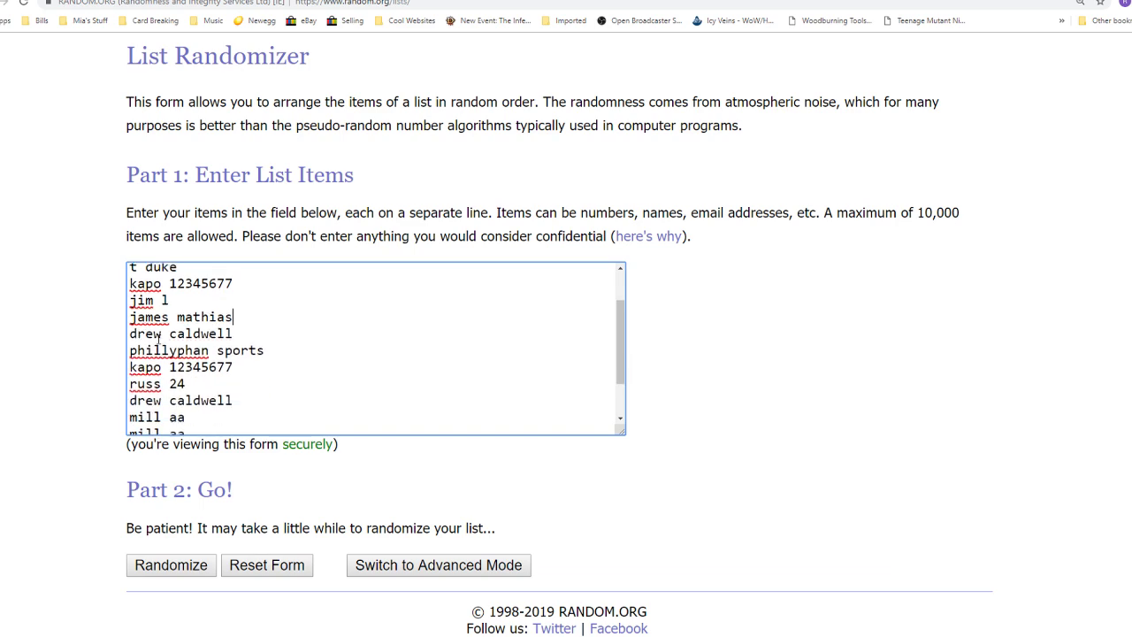
{"action": "scroll", "coordinate": [159, 338], "scroll_direction": "up", "scroll_amount": 2}
{"action": "left_click", "coordinate": [146, 290]}
{"action": "key", "text": "BackSpace"}
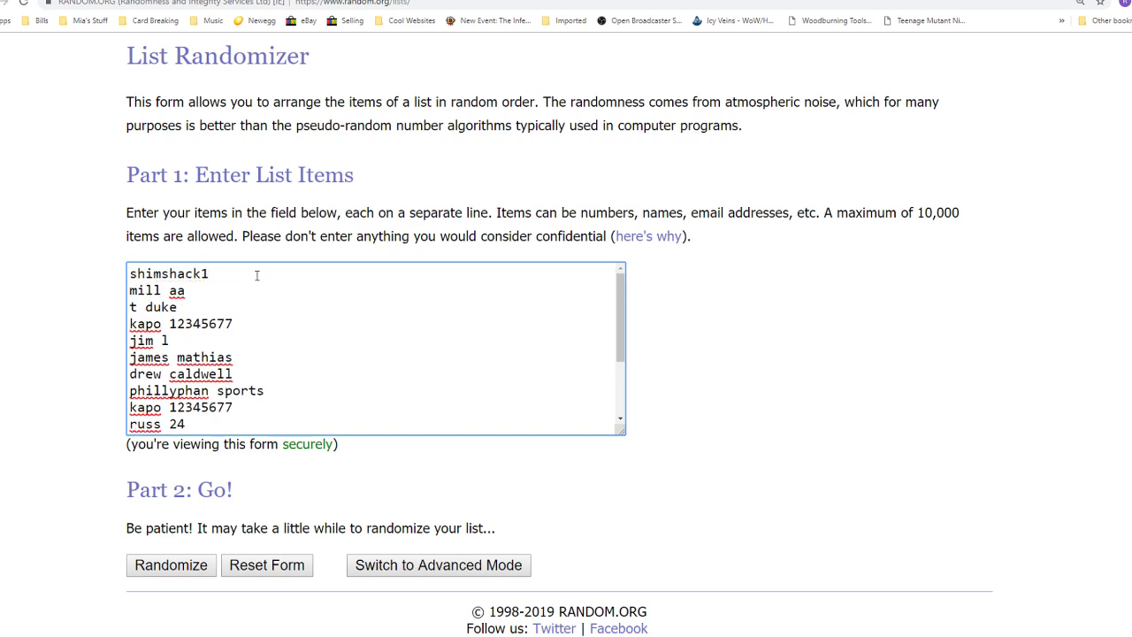
{"action": "scroll", "coordinate": [257, 275], "scroll_direction": "up", "scroll_amount": 2}
Step: Check the pasted names against the sheet, then maximize the browser window
{"action": "key", "text": "super+Down"}
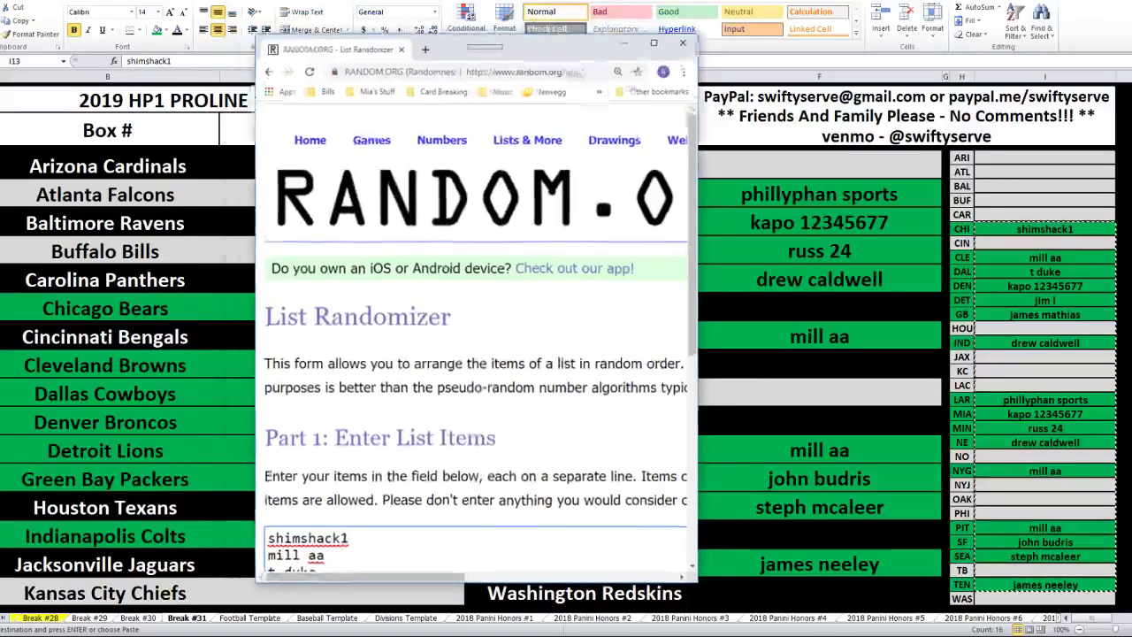
{"action": "left_click_drag", "start_coordinate": [565, 50], "coordinate": [781, 27]}
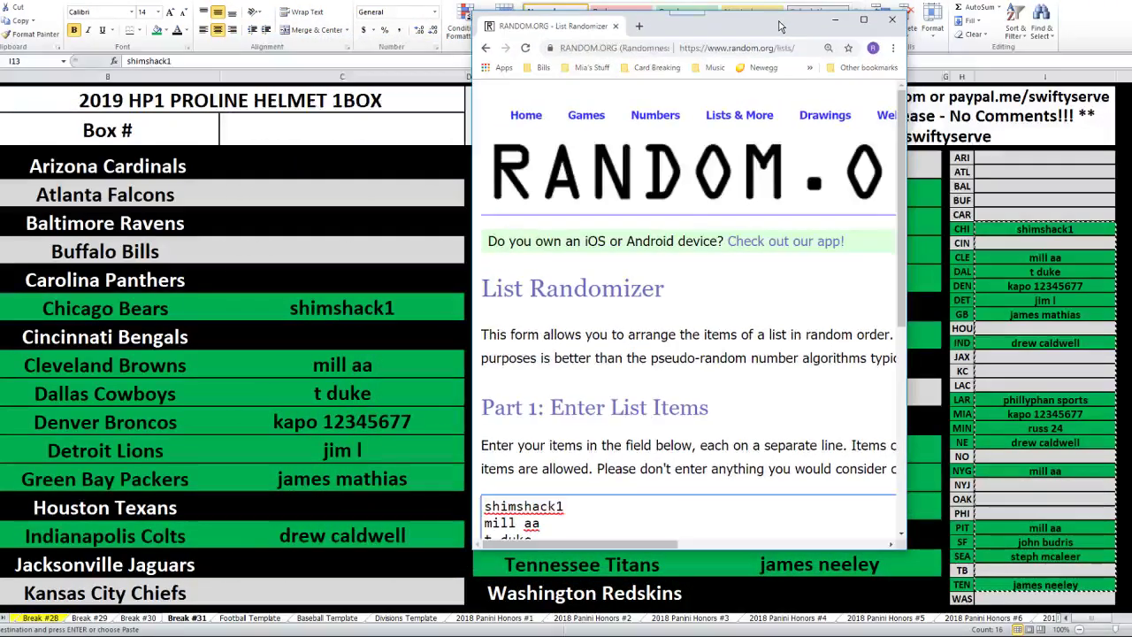
{"action": "scroll", "coordinate": [896, 177], "scroll_direction": "down", "scroll_amount": 1}
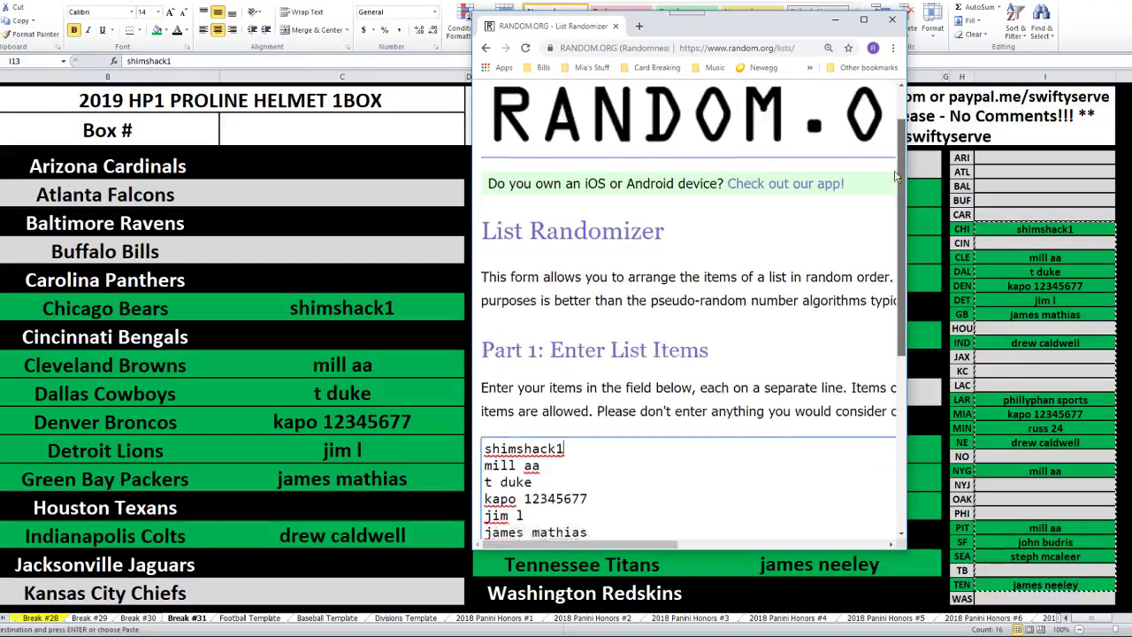
{"action": "scroll", "coordinate": [896, 177], "scroll_direction": "down", "scroll_amount": 2}
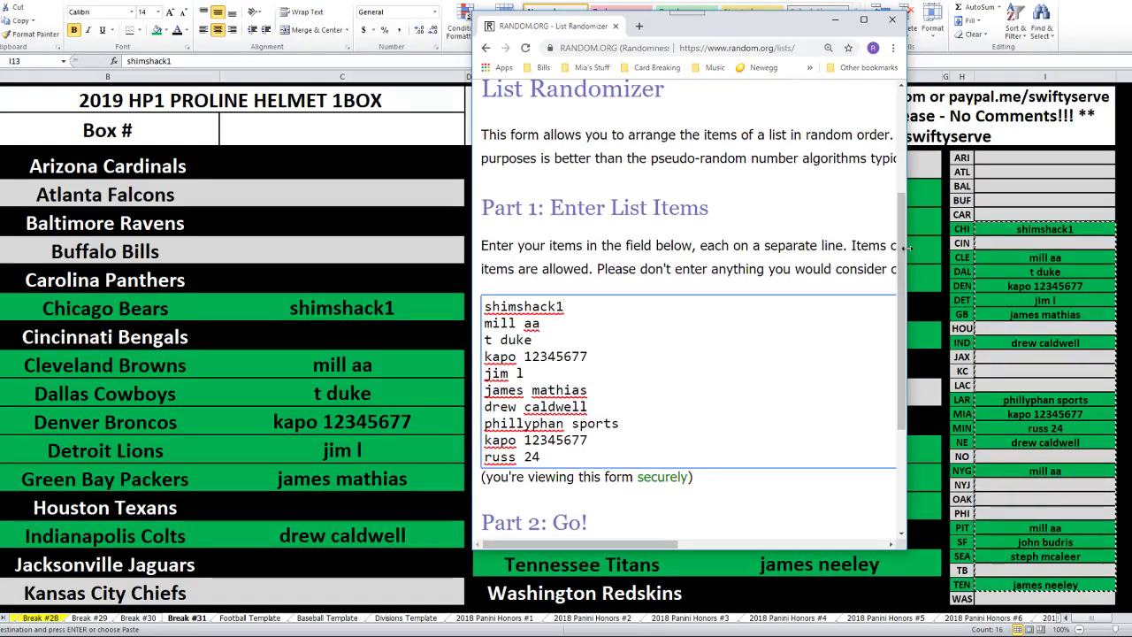
{"action": "left_click", "coordinate": [544, 300]}
{"action": "scroll", "coordinate": [633, 392], "scroll_direction": "down", "scroll_amount": 2}
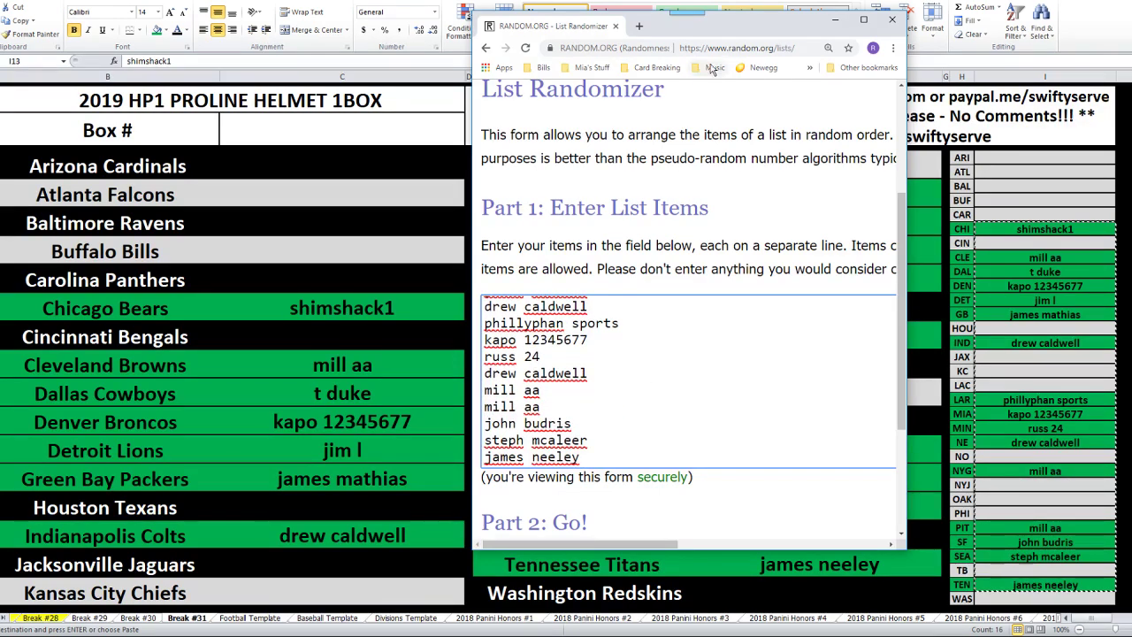
{"action": "left_click_drag", "start_coordinate": [757, 33], "coordinate": [562, 78]}
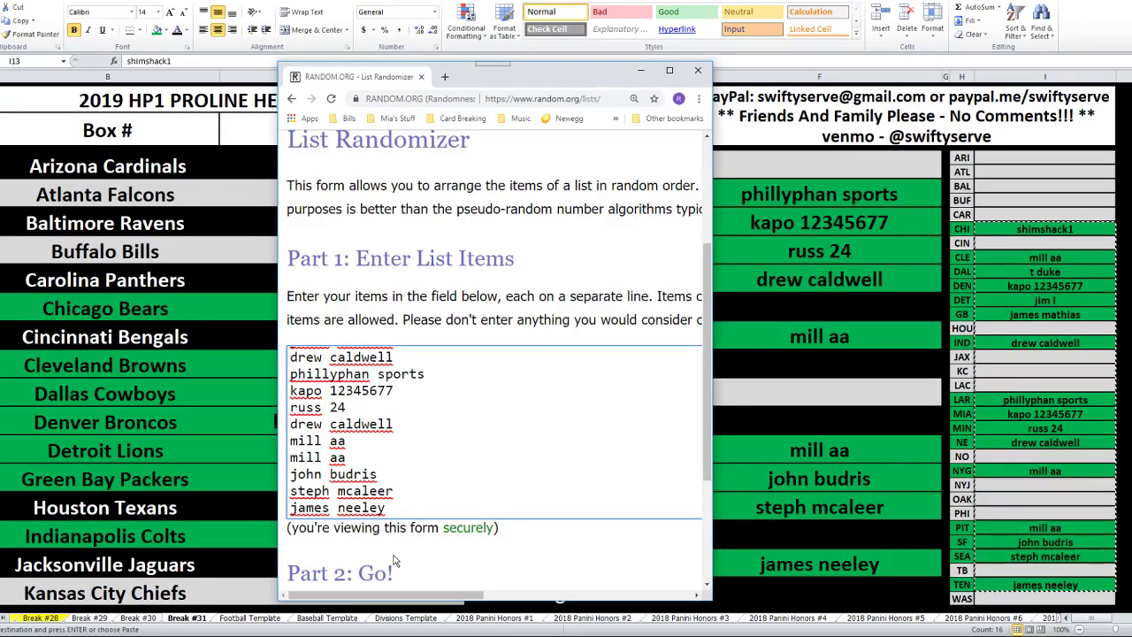
{"action": "left_click", "coordinate": [669, 73]}
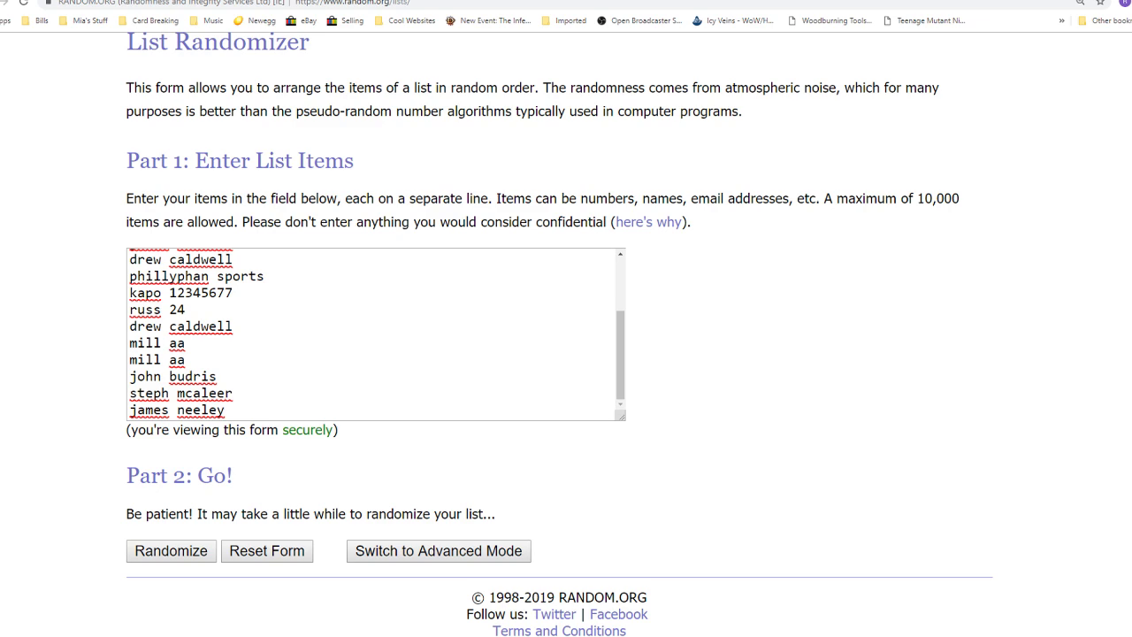
Step: Randomize the 16-name list five times and highlight the randomization count
{"action": "left_click", "coordinate": [165, 559]}
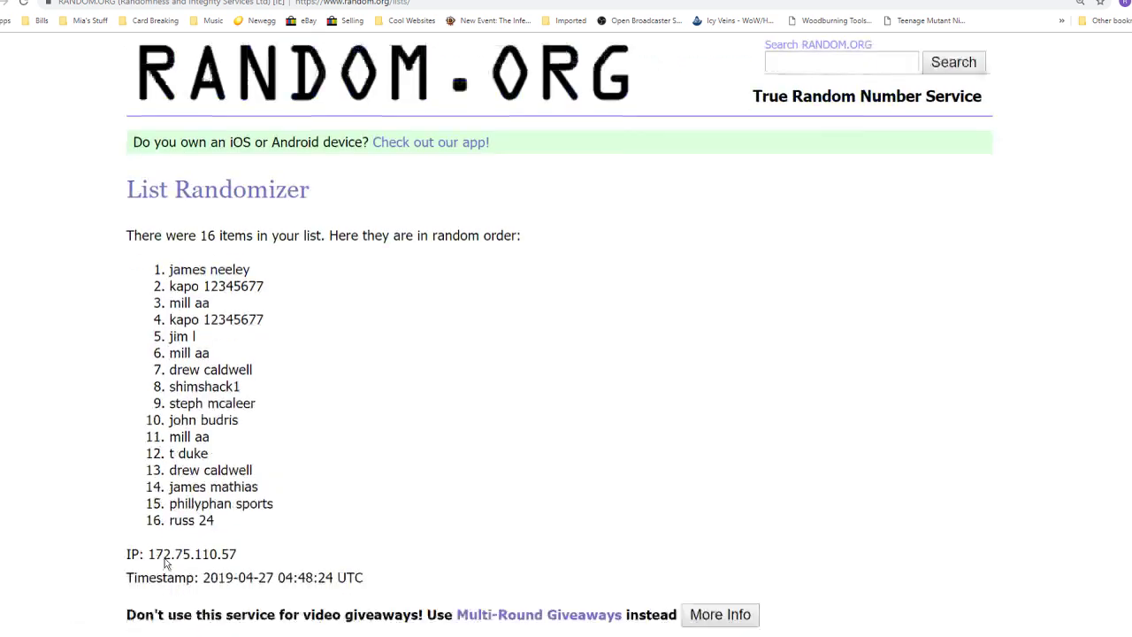
{"action": "scroll", "coordinate": [164, 562], "scroll_direction": "down", "scroll_amount": 2}
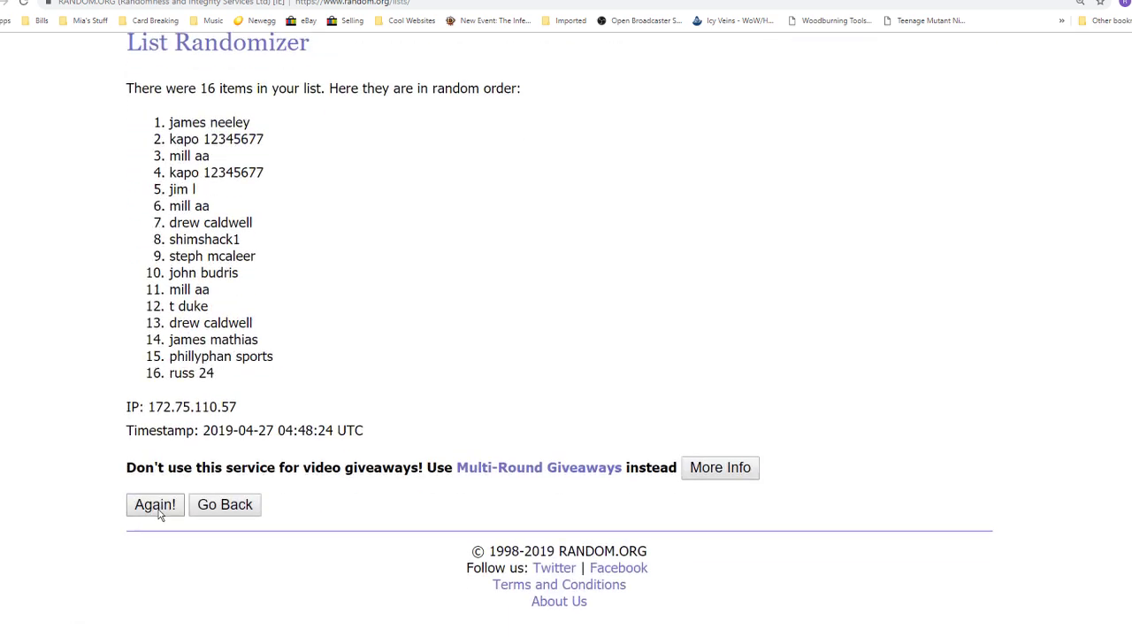
{"action": "left_click", "coordinate": [156, 505]}
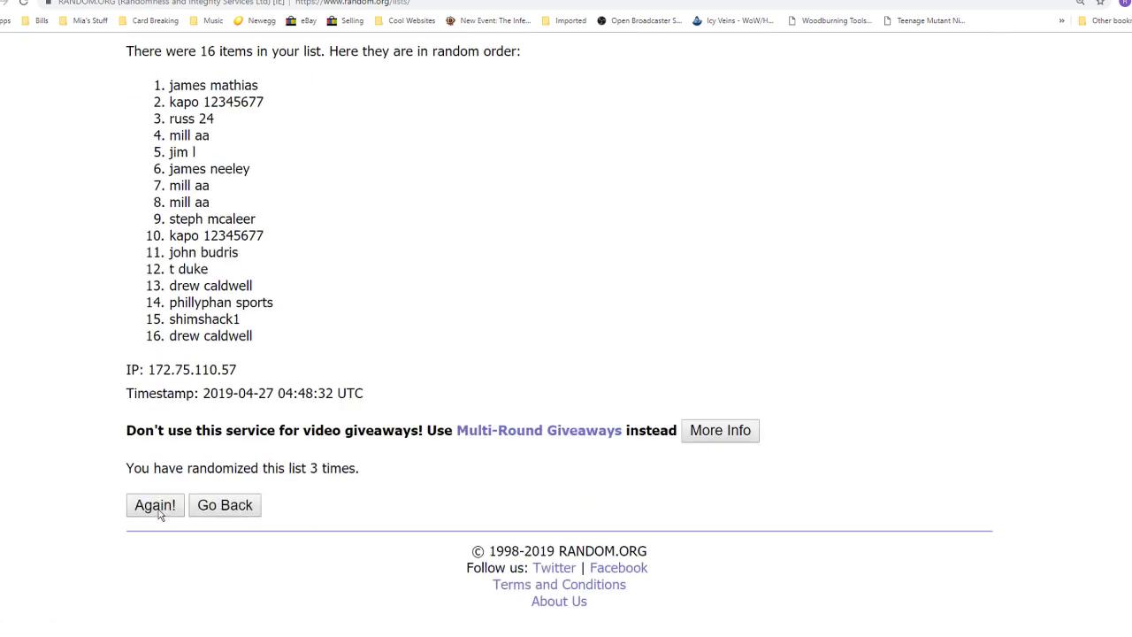
{"action": "left_click", "coordinate": [156, 506]}
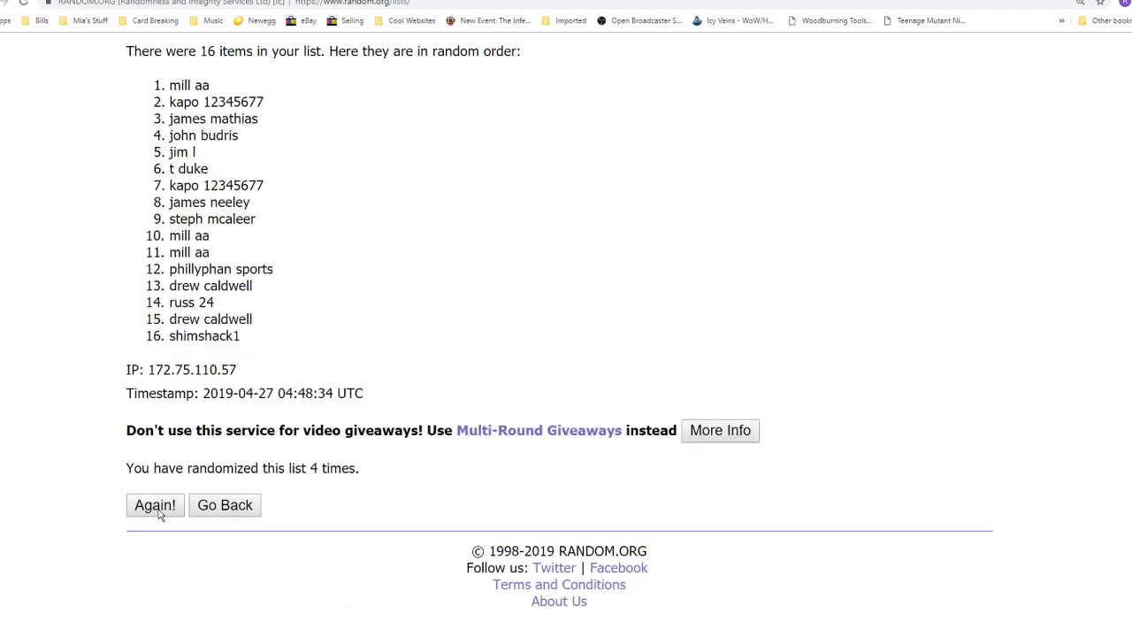
{"action": "left_click", "coordinate": [159, 514]}
{"action": "left_click_drag", "start_coordinate": [222, 468], "coordinate": [511, 463]}
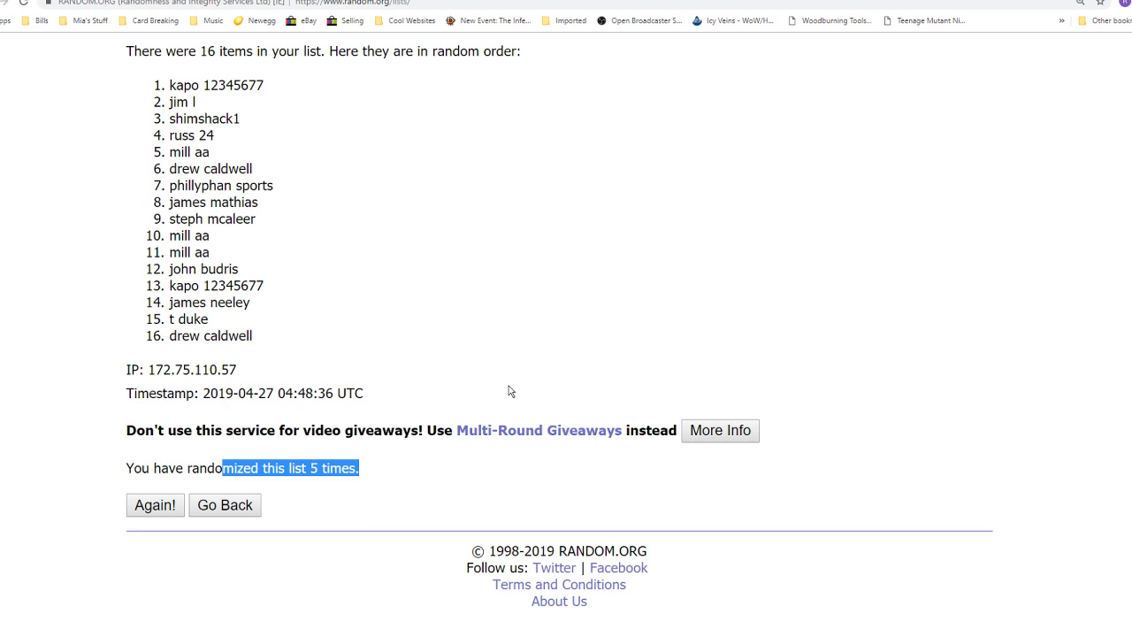
{"action": "scroll", "coordinate": [510, 391], "scroll_direction": "up", "scroll_amount": 2}
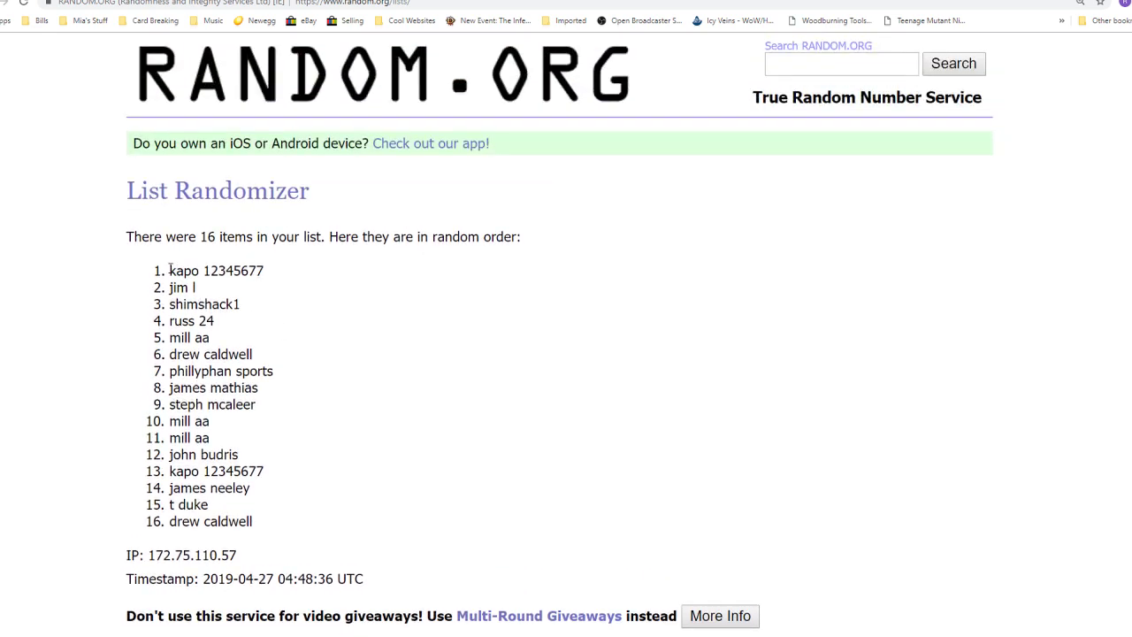
{"action": "left_click_drag", "start_coordinate": [169, 271], "coordinate": [258, 524]}
{"action": "left_click", "coordinate": [257, 524]}
{"action": "left_click", "coordinate": [1102, 0]}
Step: Enter the first shuffled buyer's name in the Arizona Cardinals cell I8
{"action": "scroll", "coordinate": [381, 354], "scroll_direction": "down", "scroll_amount": 1}
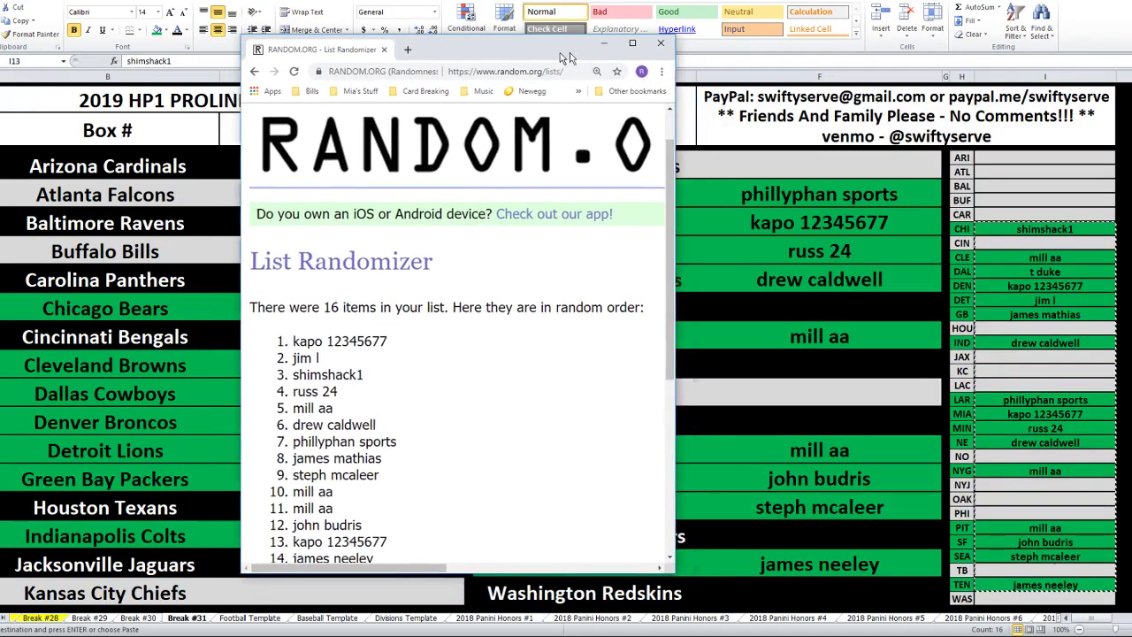
{"action": "left_click_drag", "start_coordinate": [560, 18], "coordinate": [827, 39]}
{"action": "left_click", "coordinate": [1037, 156]}
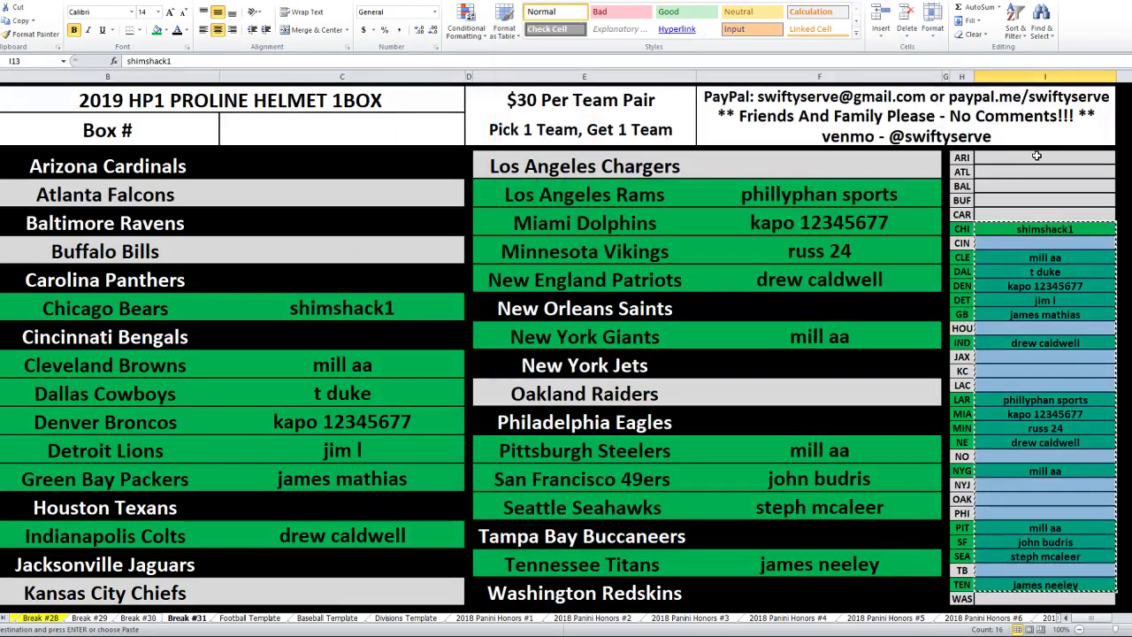
{"action": "type", "text": "kapo 12345677"}
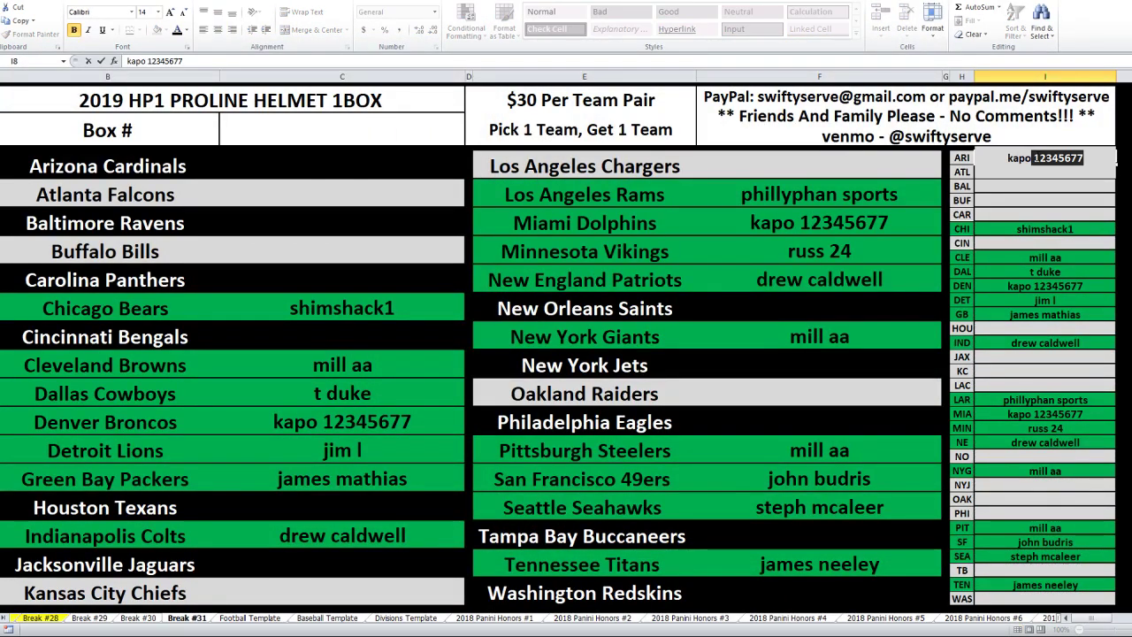
{"action": "key", "text": "Return"}
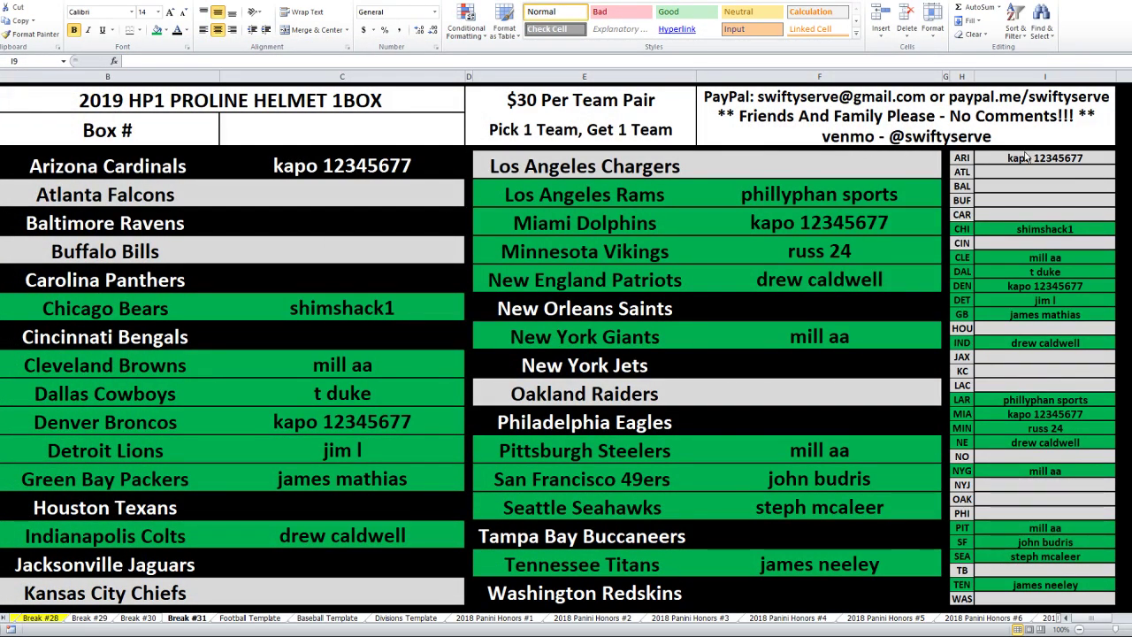
Step: Enter buyer names for ATL, BAL, BUF, CAR and CIN, accepting AutoComplete suggestions
{"action": "left_click", "coordinate": [1049, 177]}
{"action": "type", "text": "jim l"}
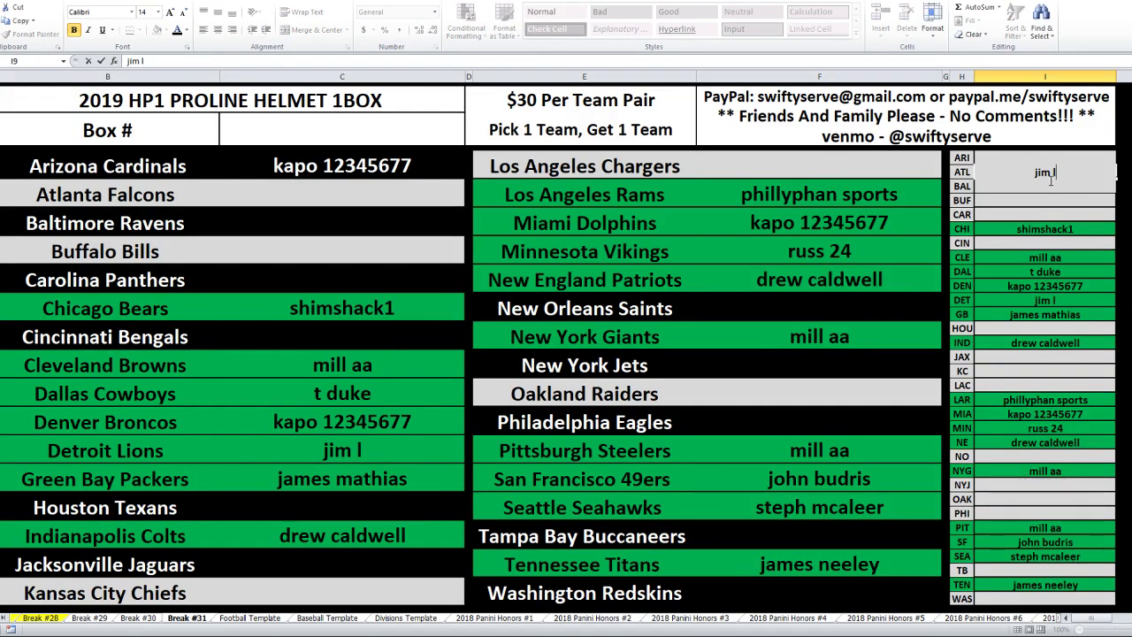
{"action": "key", "text": "Return"}
{"action": "type", "text": "shimshack1"}
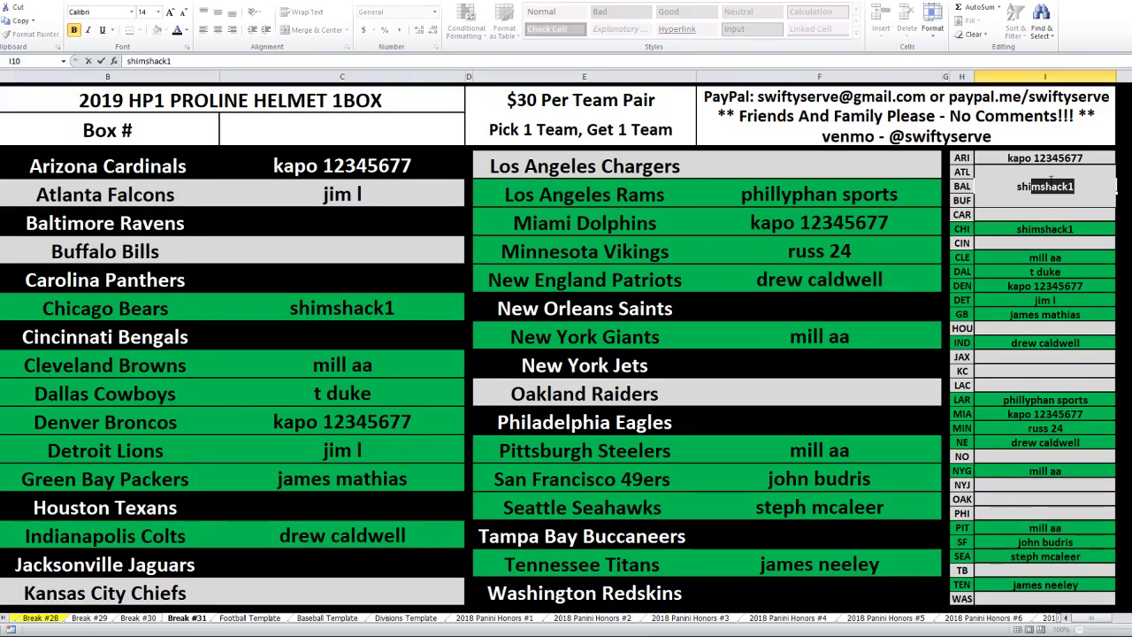
{"action": "key", "text": "Return"}
{"action": "type", "text": "russ 24"}
{"action": "key", "text": "Return"}
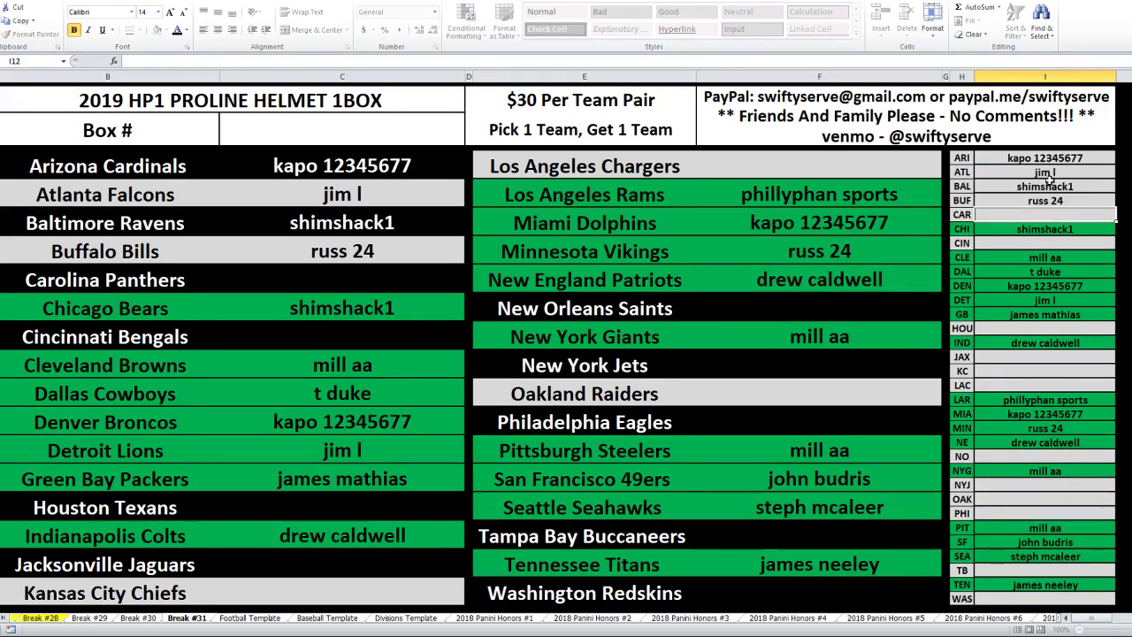
{"action": "type", "text": "m"}
{"action": "key", "text": "Return"}
{"action": "key", "text": "Return"}
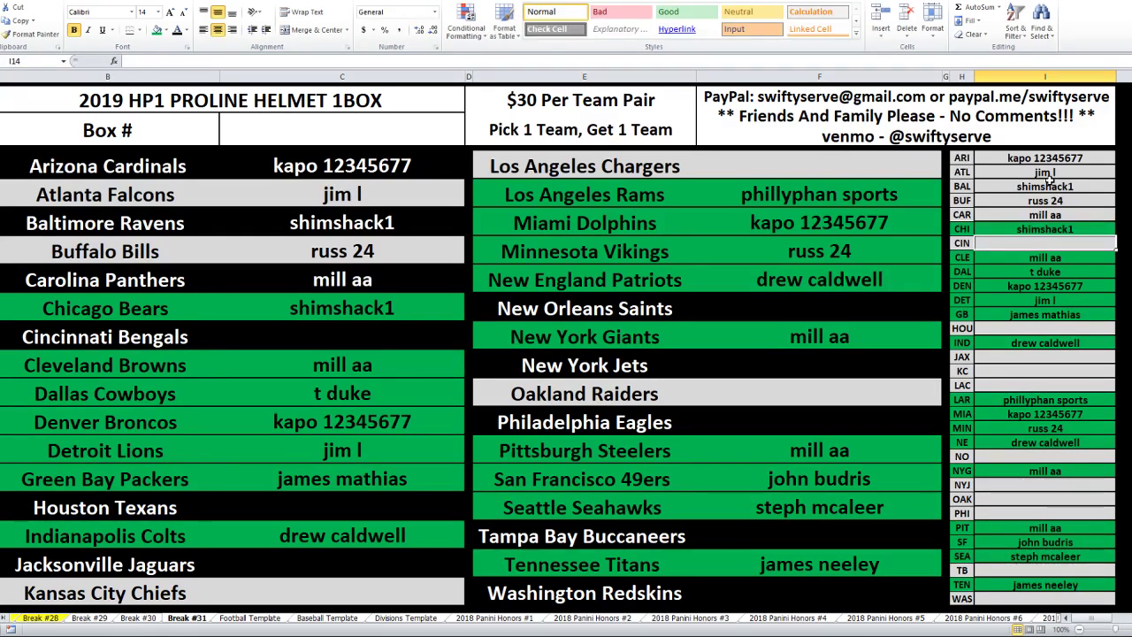
{"action": "type", "text": "d"}
{"action": "key", "text": "Return"}
Step: Enter buyers for HOU and JAX, going back up to correct the JAX name
{"action": "key", "text": "Return"}
{"action": "key", "text": "Return"}
{"action": "key", "text": "Return"}
{"action": "key", "text": "Return"}
{"action": "key", "text": "Return"}
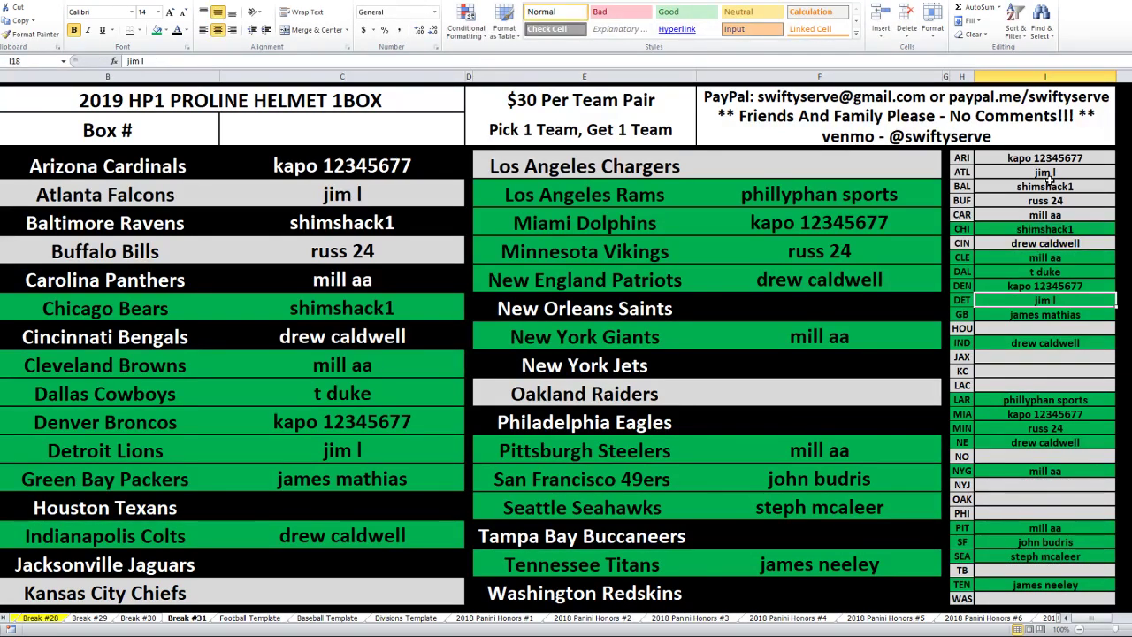
{"action": "type", "text": "phillyphan sports"}
{"action": "key", "text": "Return"}
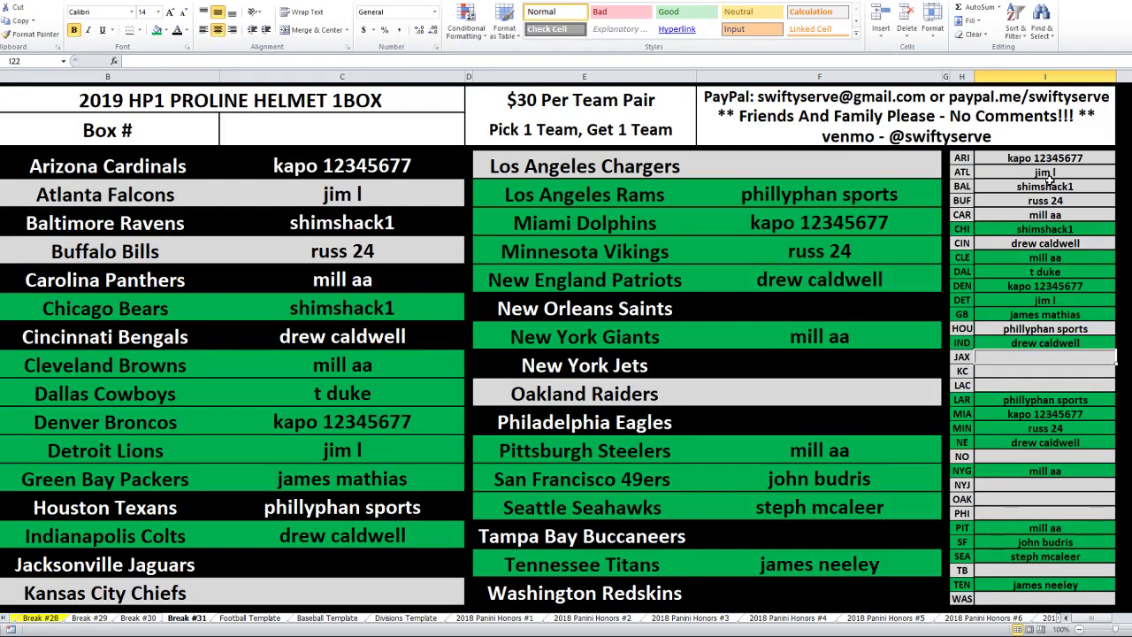
{"action": "type", "text": "james"}
{"action": "key", "text": "Return"}
{"action": "type", "text": "s"}
{"action": "key", "text": "Up"}
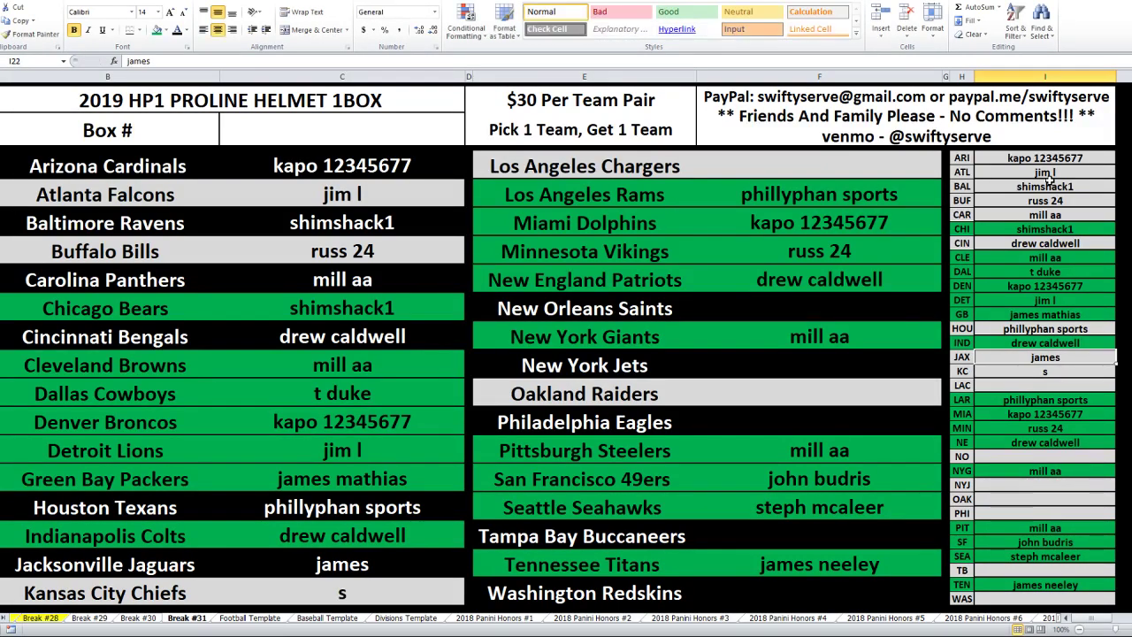
{"action": "type", "text": "jame"}
{"action": "key", "text": "Return"}
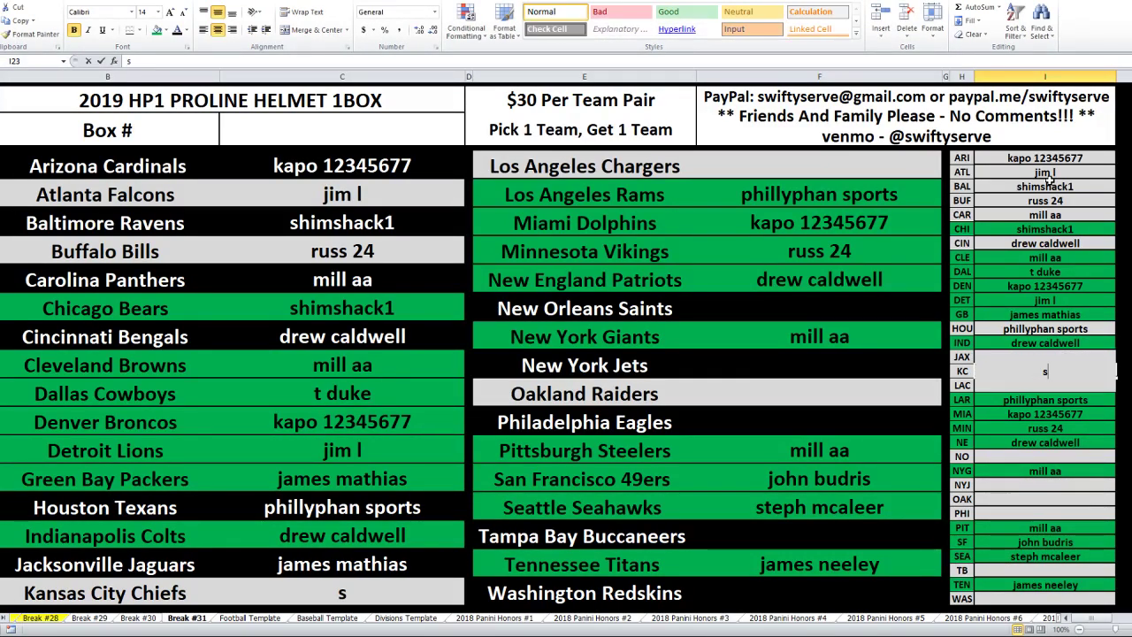
Step: Assign buyers to KC, LAC, NO, NYJ, OAK, PHI, TB and WAS in column I
{"action": "key", "text": "Return"}
{"action": "type", "text": "mill aa"}
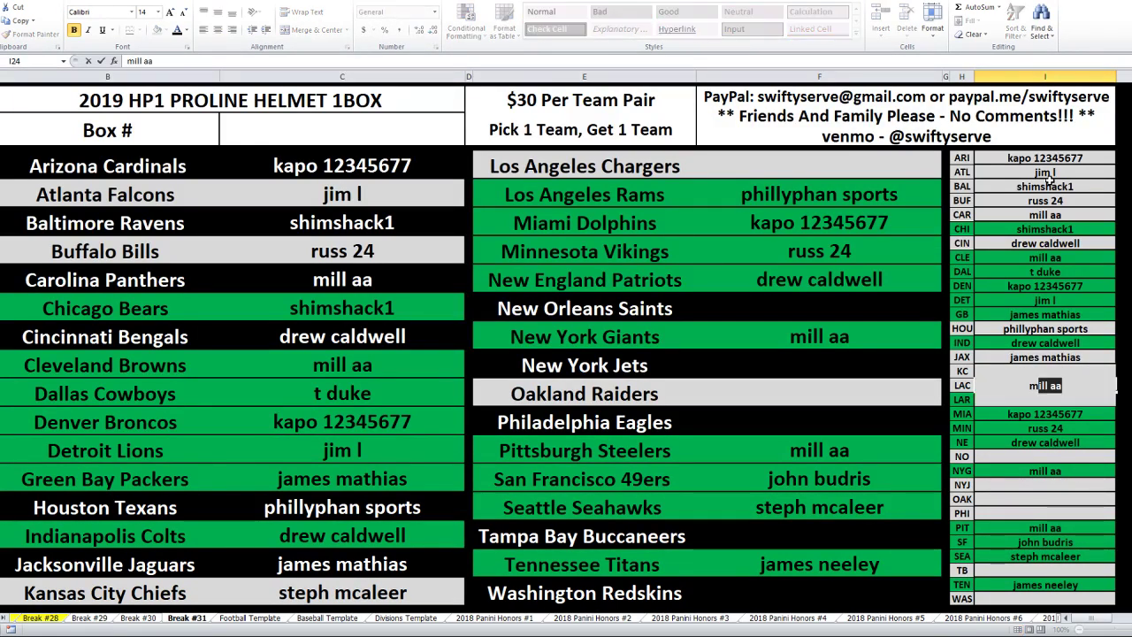
{"action": "key", "text": "Return"}
{"action": "key", "text": "Down"}
{"action": "key", "text": "Down"}
{"action": "key", "text": "Down"}
{"action": "key", "text": "Down"}
{"action": "type", "text": "mi"}
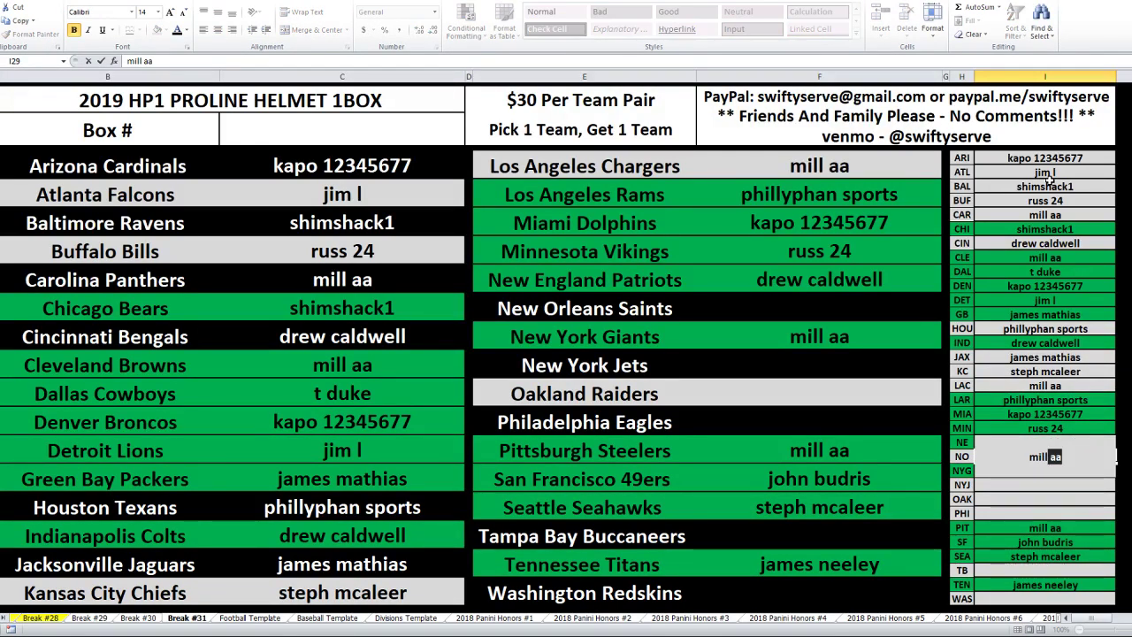
{"action": "key", "text": "Return"}
{"action": "key", "text": "Down"}
{"action": "type", "text": "jo"}
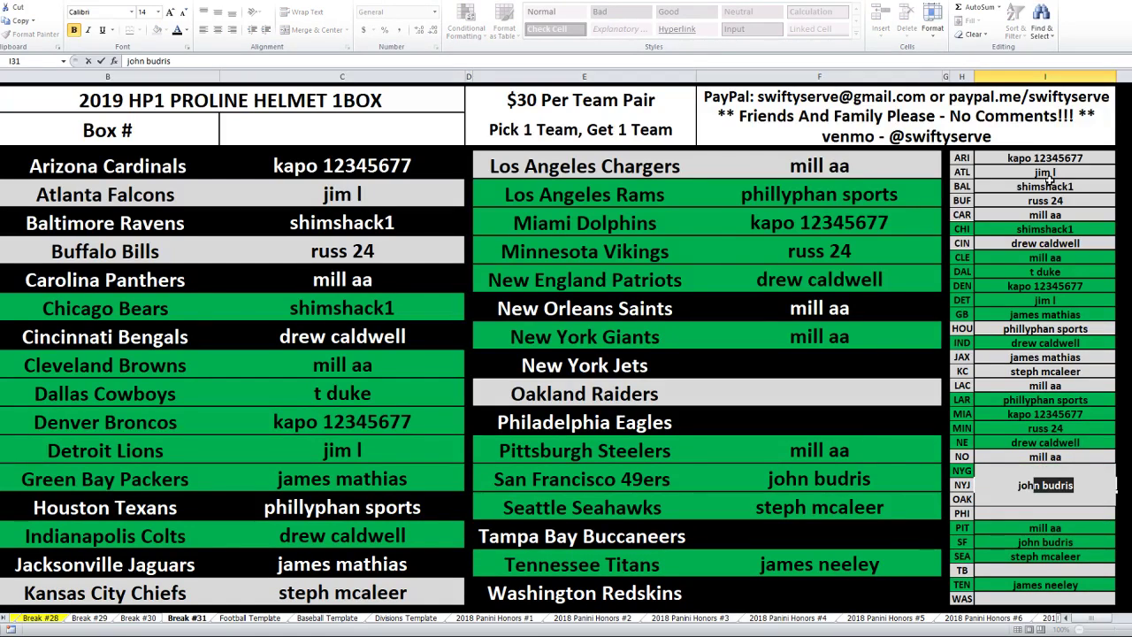
{"action": "key", "text": "Return"}
{"action": "type", "text": "kapo 12345677"}
{"action": "key", "text": "Return"}
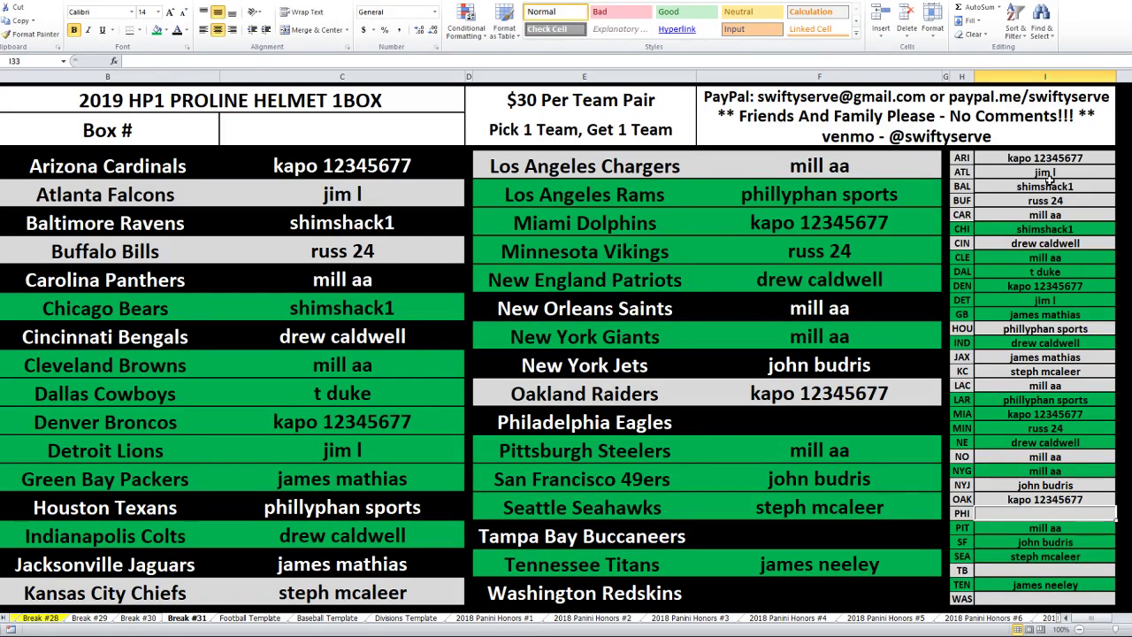
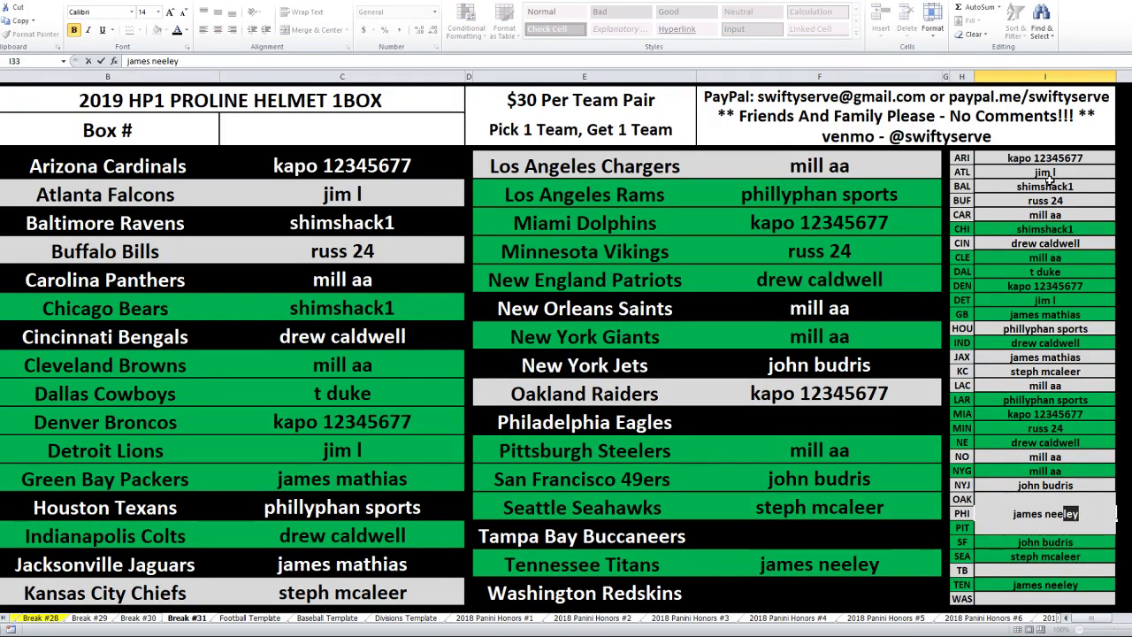
{"action": "key", "text": "Return"}
{"action": "key", "text": "Down"}
{"action": "key", "text": "Down"}
{"action": "key", "text": "Down"}
{"action": "type", "text": "t duke"}
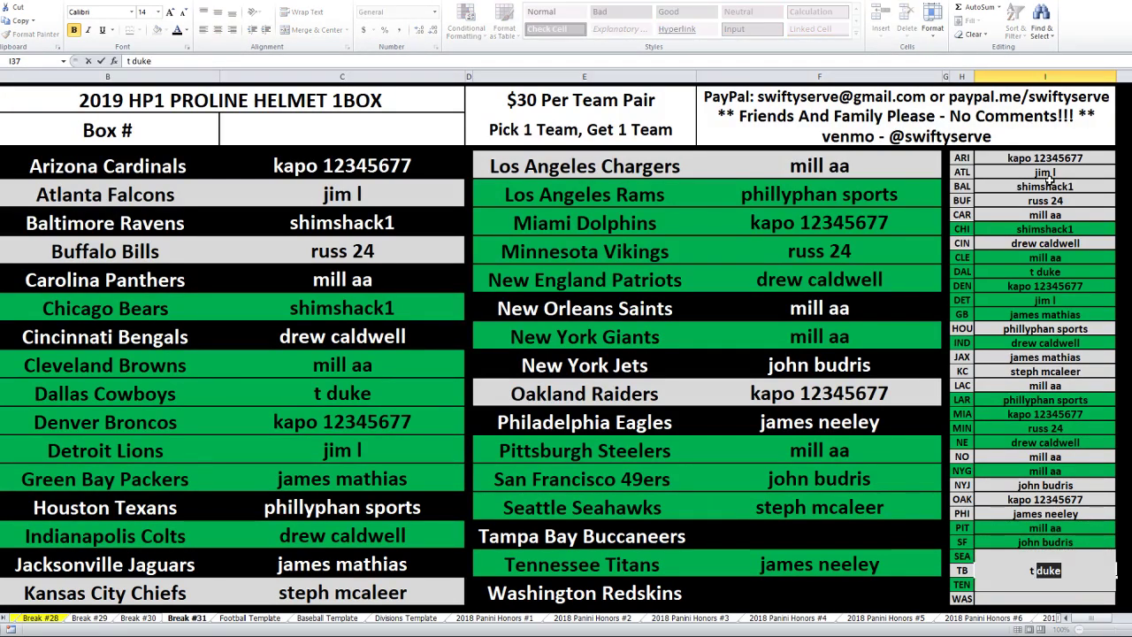
{"action": "key", "text": "Return"}
{"action": "key", "text": "Down"}
{"action": "type", "text": "dr"}
{"action": "key", "text": "Return"}
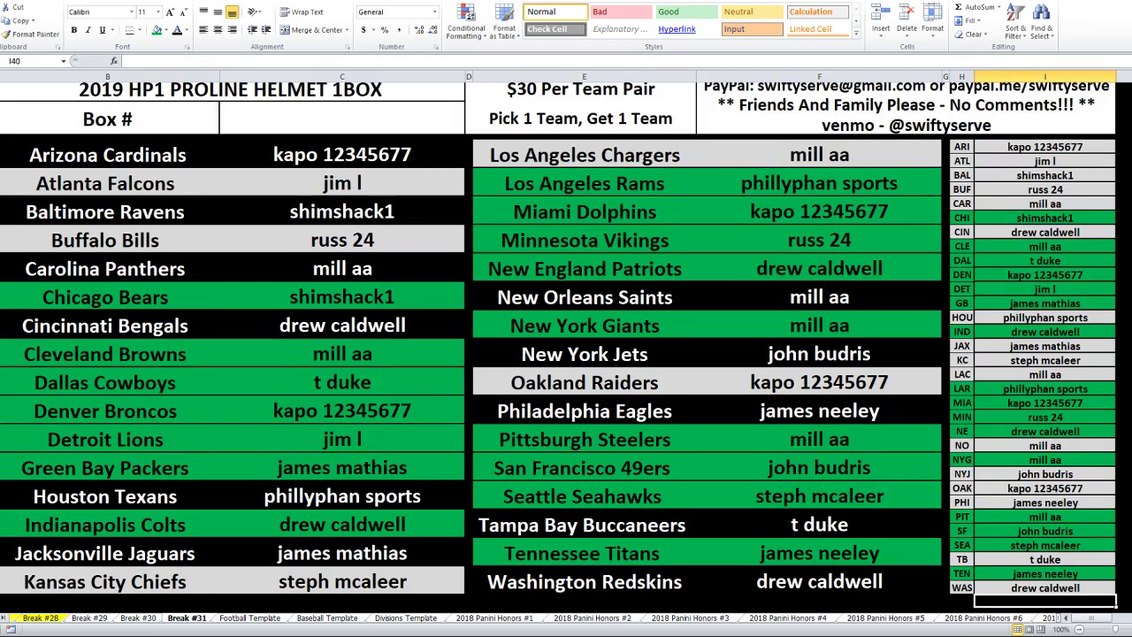
{"action": "key", "text": "alt+Tab"}
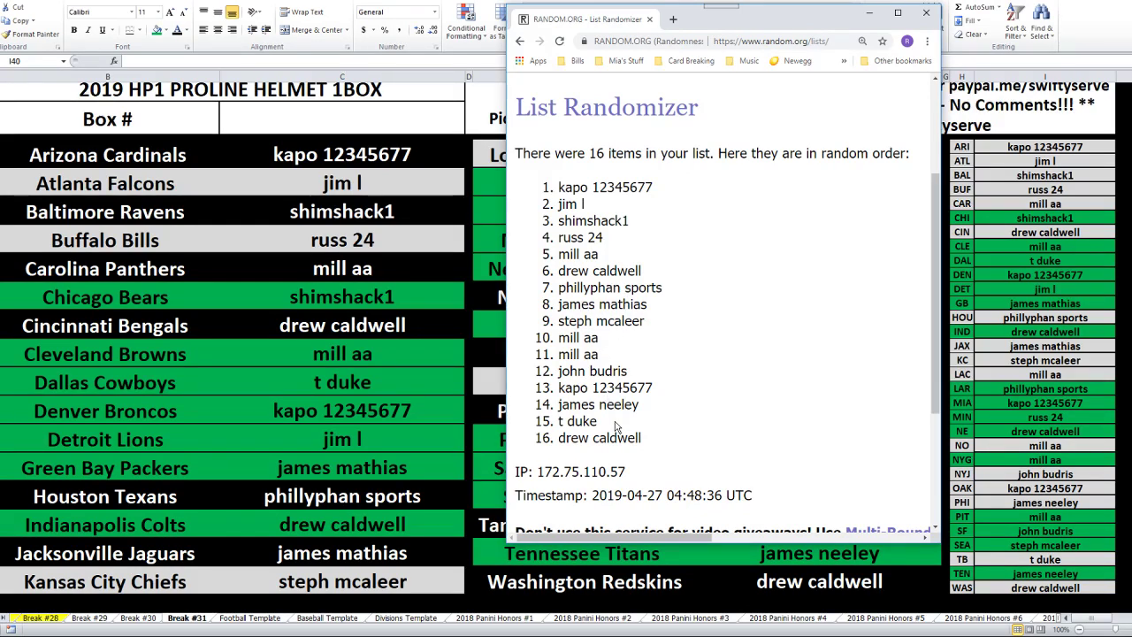
{"action": "left_click", "coordinate": [869, 12]}
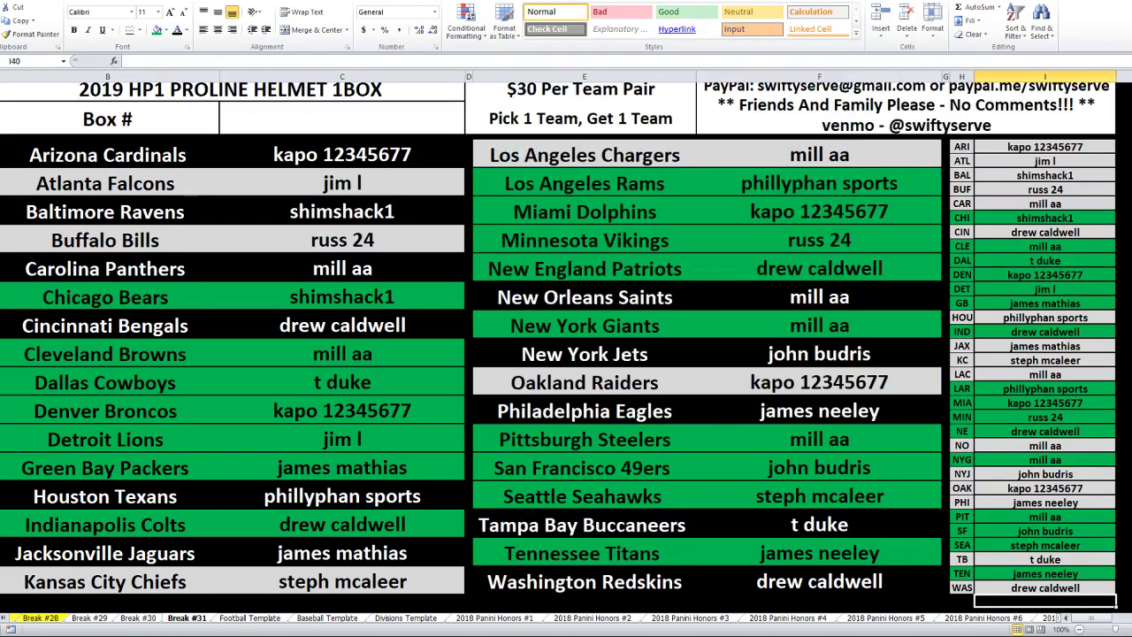
{"action": "left_click", "coordinate": [685, 439]}
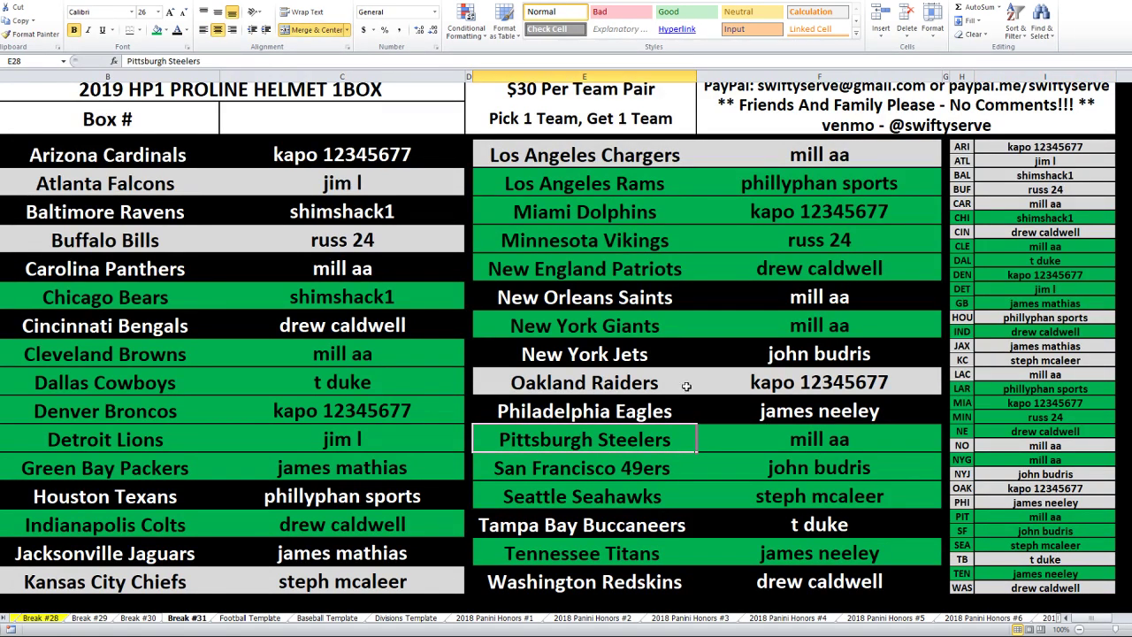
Step: Fill the New York Jets team and buyer cells E22:F22 green
{"action": "left_click_drag", "start_coordinate": [680, 363], "coordinate": [785, 354]}
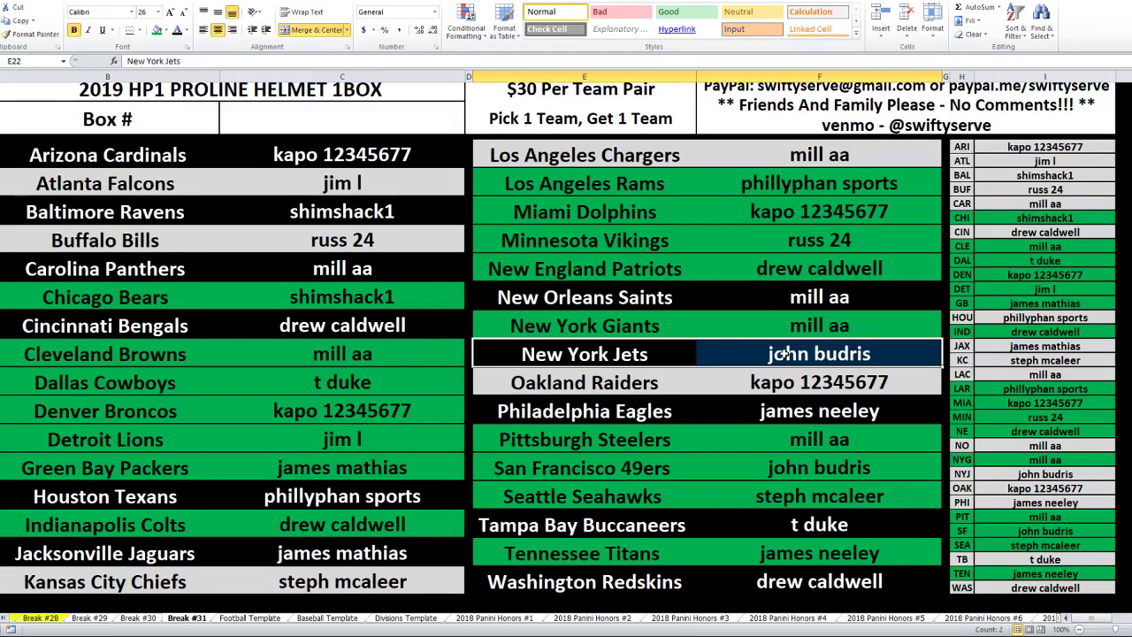
{"action": "left_click", "coordinate": [157, 30]}
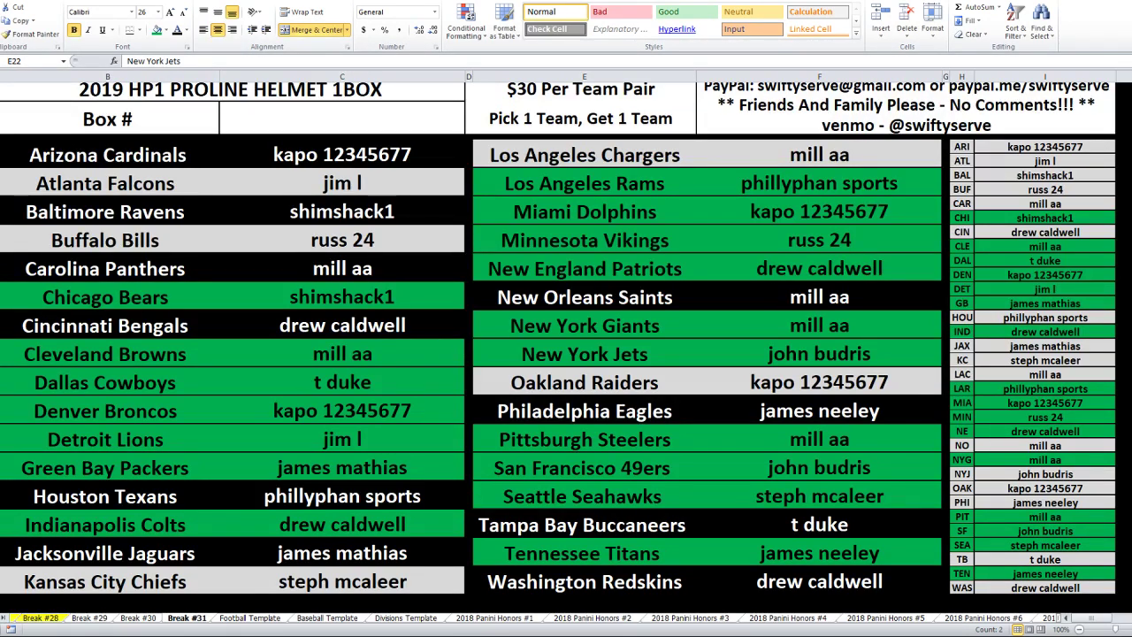
Step: Fill the Oakland Raiders team and buyer cells E24:F24 green
{"action": "left_click_drag", "start_coordinate": [634, 354], "coordinate": [726, 363]}
{"action": "left_click_drag", "start_coordinate": [663, 386], "coordinate": [759, 377]}
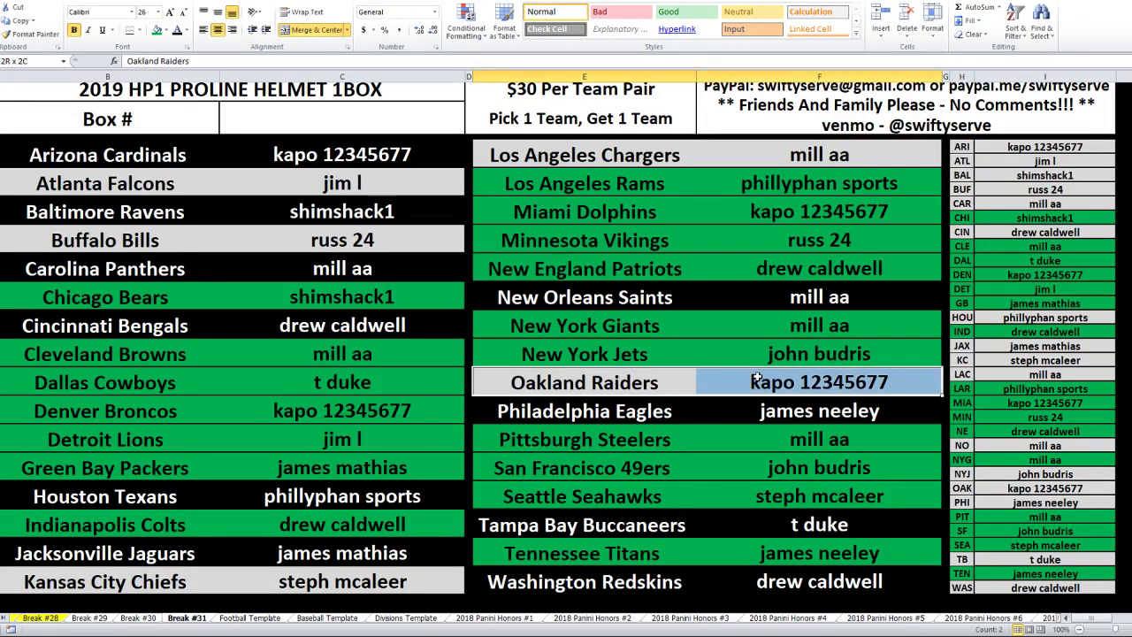
{"action": "left_click", "coordinate": [157, 30]}
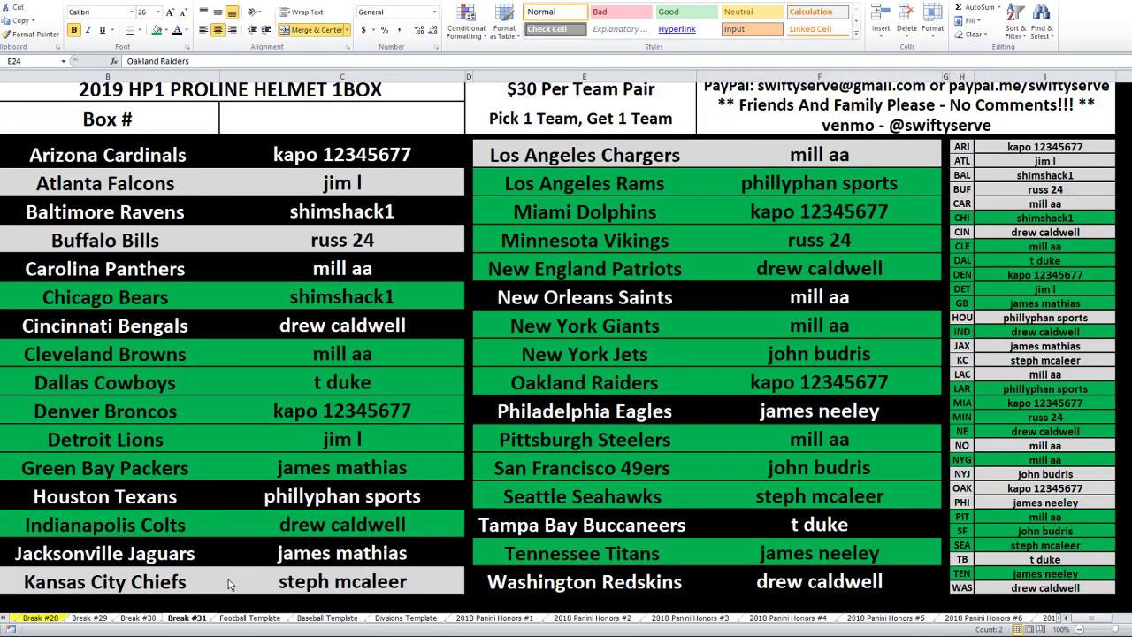
Step: Fill the Kansas City Chiefs row green, then select the Cincinnati and Washington rows
{"action": "left_click_drag", "start_coordinate": [106, 581], "coordinate": [345, 581]}
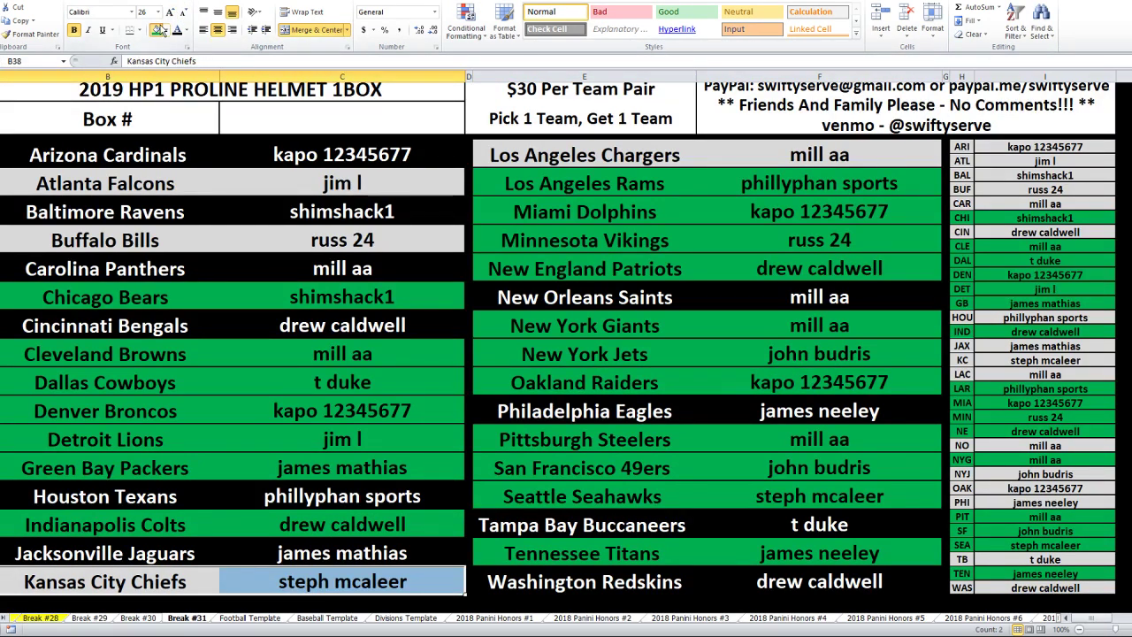
{"action": "left_click", "coordinate": [156, 30]}
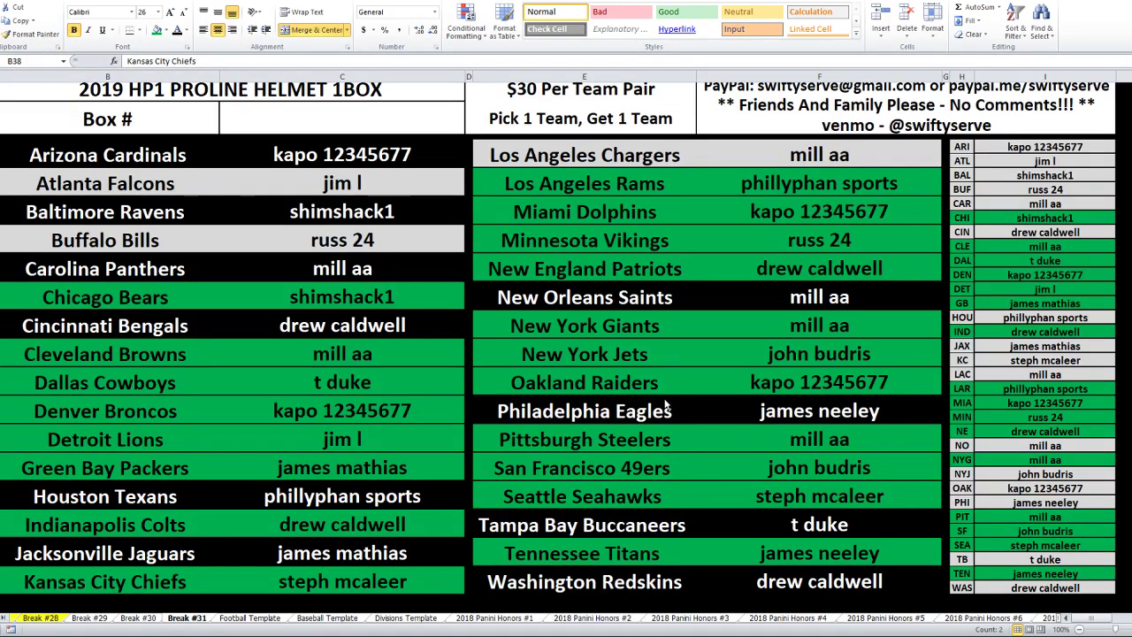
{"action": "left_click_drag", "start_coordinate": [200, 327], "coordinate": [295, 322]}
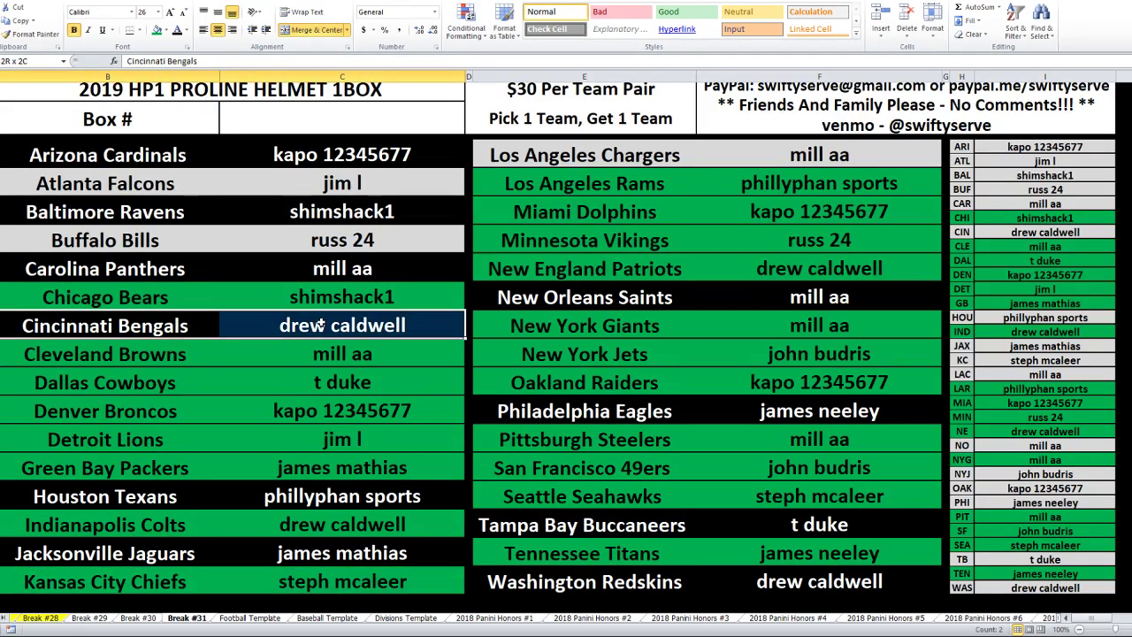
{"action": "left_click_drag", "start_coordinate": [693, 586], "coordinate": [762, 581], "text": "ctrl"}
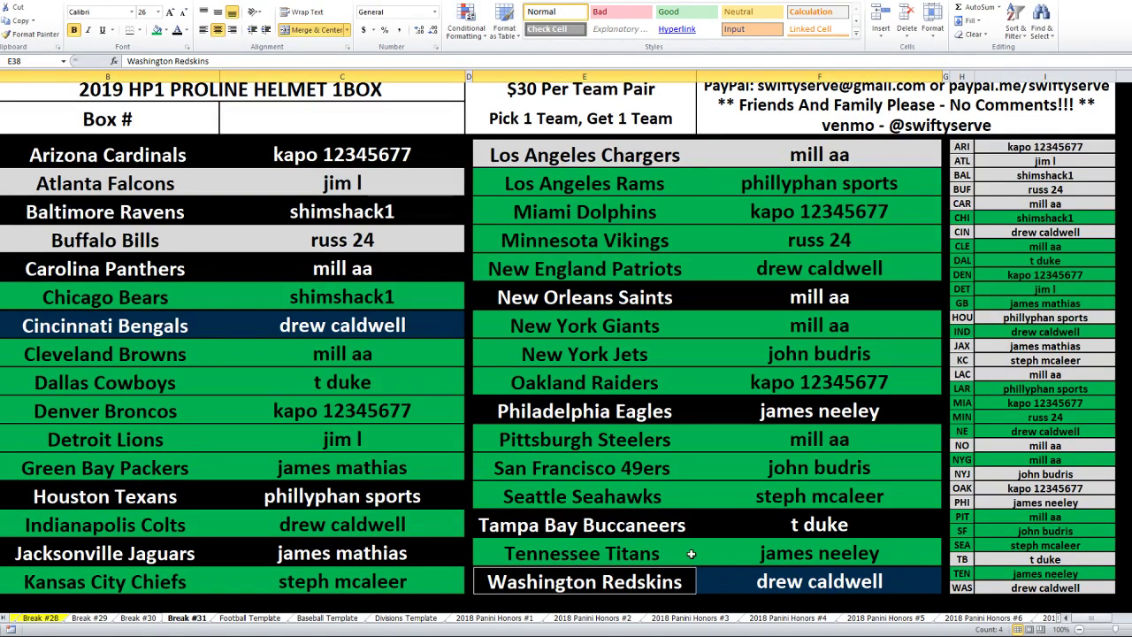
Step: Fill both team-and-buyer lists, B8:C23 and E8:F23, green and deselect
{"action": "left_click", "coordinate": [232, 250]}
{"action": "left_click_drag", "start_coordinate": [203, 155], "coordinate": [345, 582]}
{"action": "left_click_drag", "start_coordinate": [672, 158], "coordinate": [762, 588]}
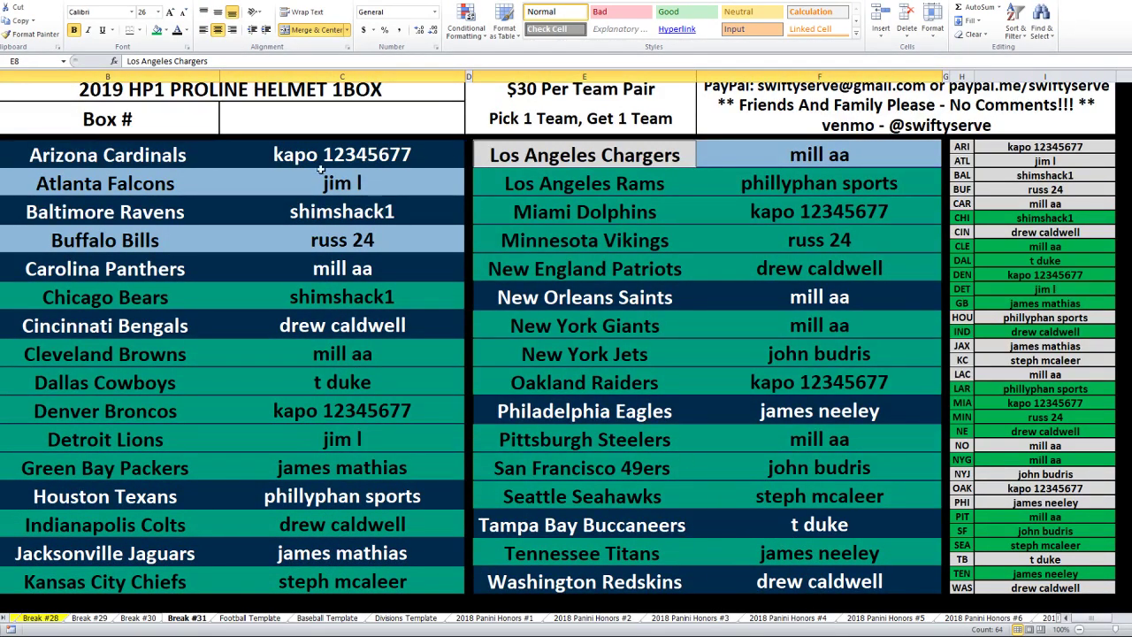
{"action": "left_click", "coordinate": [157, 29]}
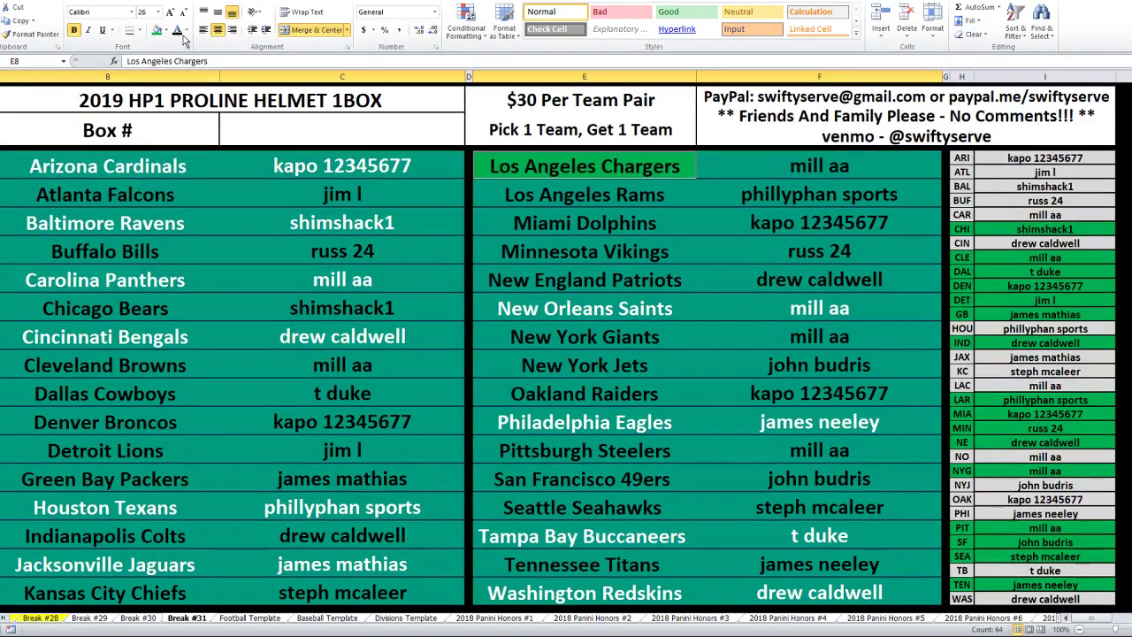
{"action": "left_click", "coordinate": [1077, 158]}
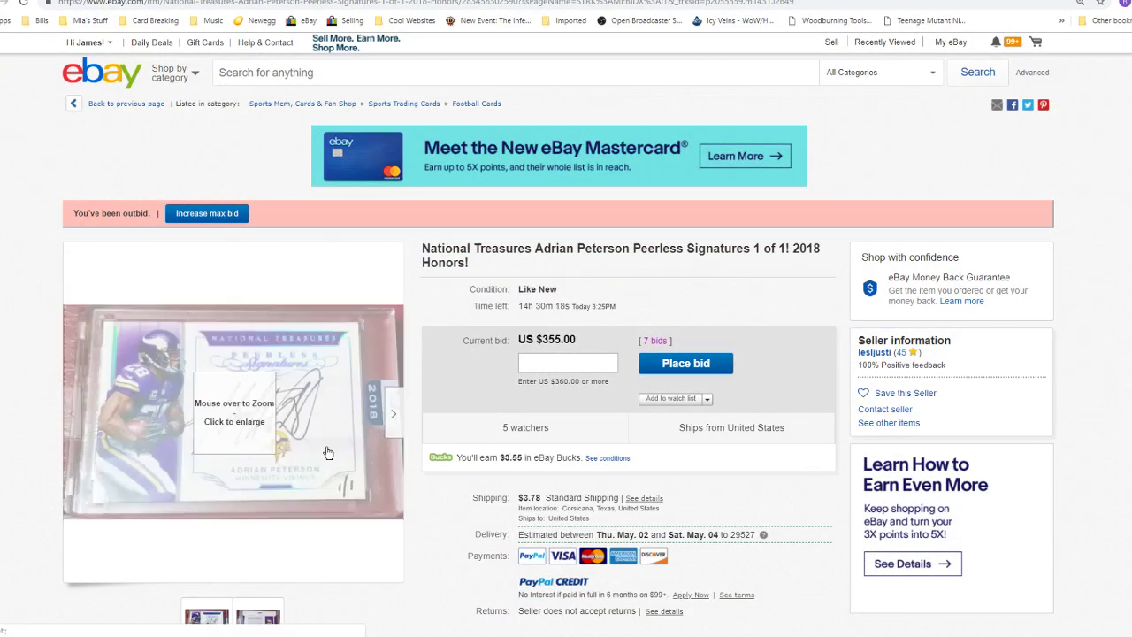
{"action": "mouse_move", "coordinate": [239, 415]}
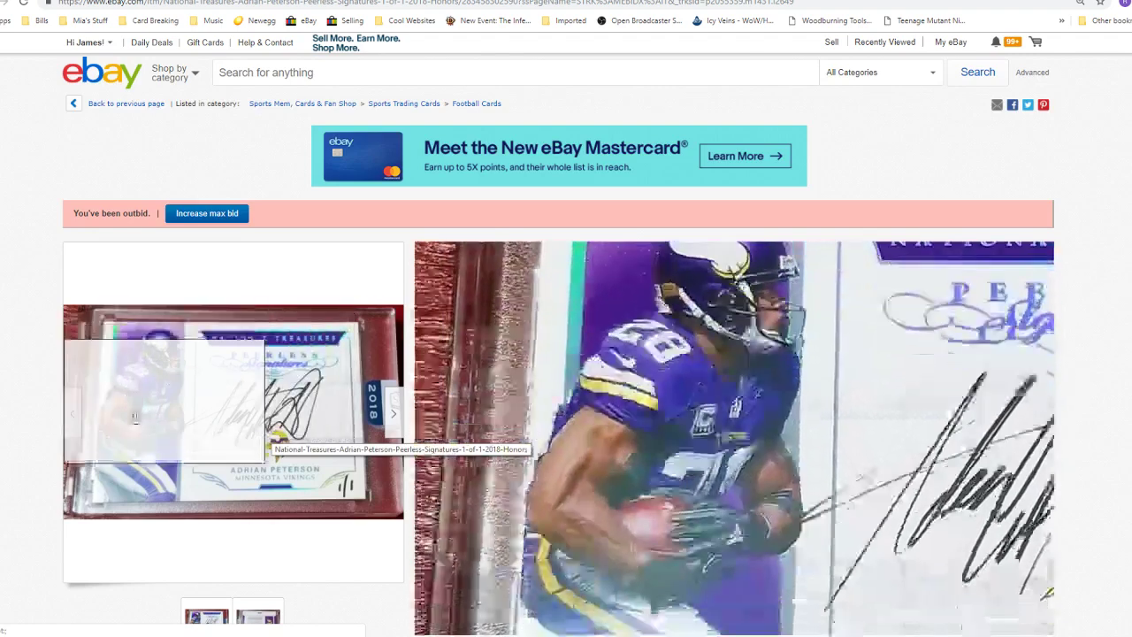
{"action": "scroll", "coordinate": [265, 584], "scroll_direction": "down", "scroll_amount": 1}
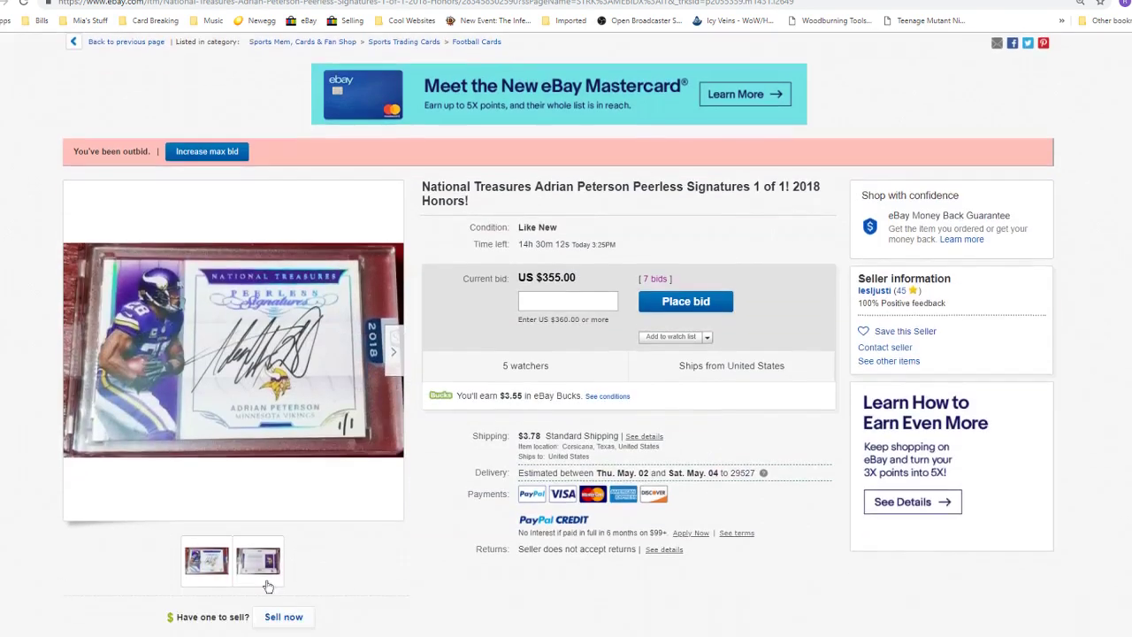
{"action": "left_click", "coordinate": [250, 569]}
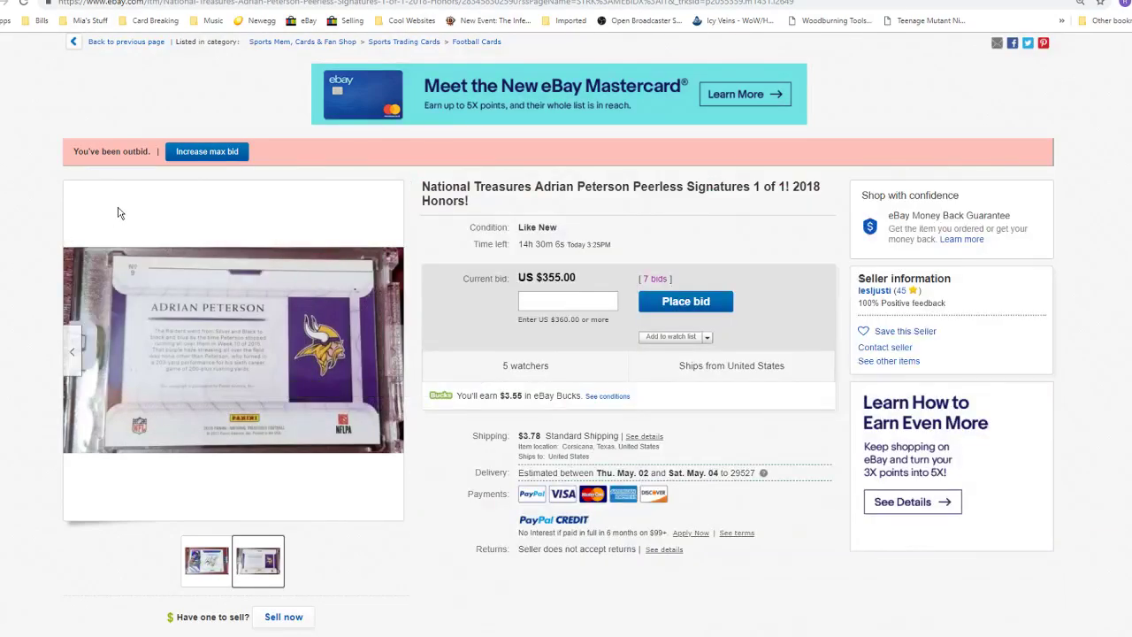
{"action": "left_click_drag", "start_coordinate": [539, 276], "coordinate": [587, 284]}
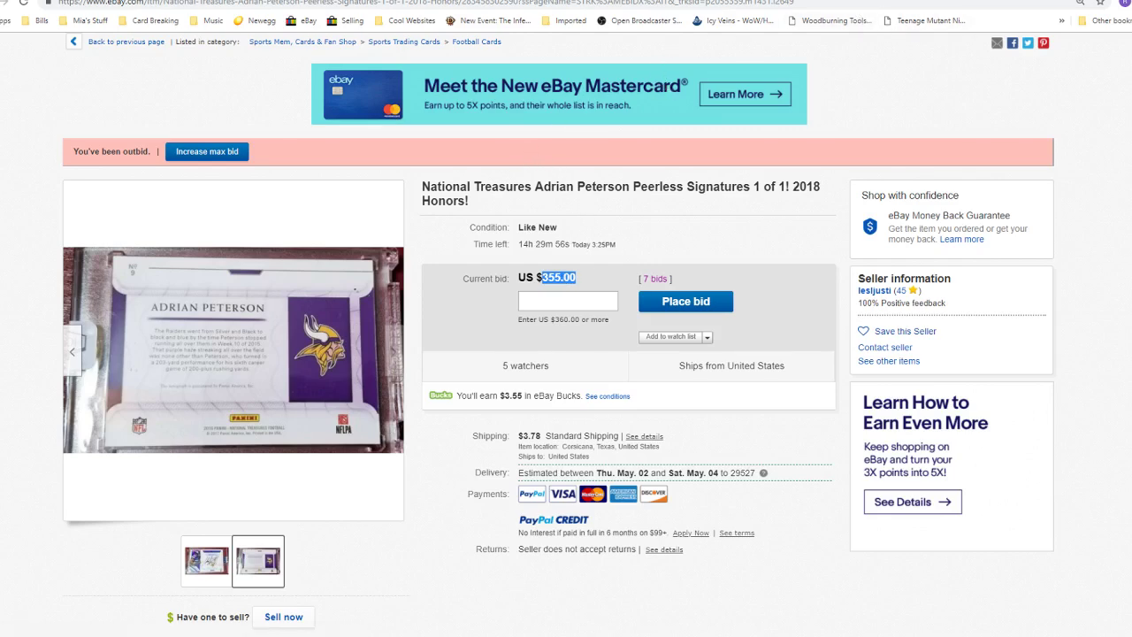
{"action": "key", "text": "alt+Tab"}
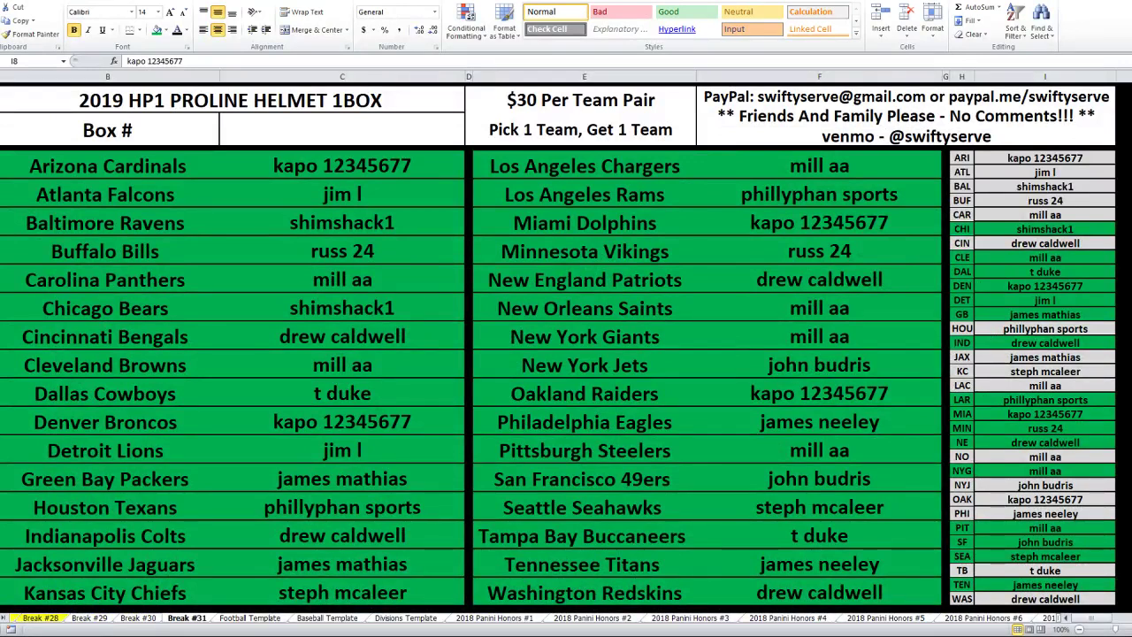